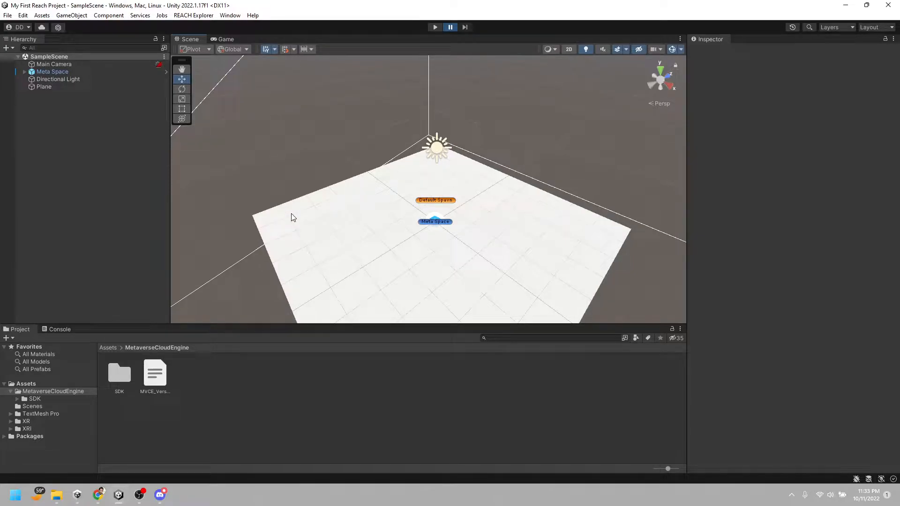
# Examine the ground plane, the Meta Space object and the default spawn point in the scene from several angles
pyautogui.moveTo(322, 169); pyautogui.dragTo(566, 207, button='right')
pyautogui.press('w')
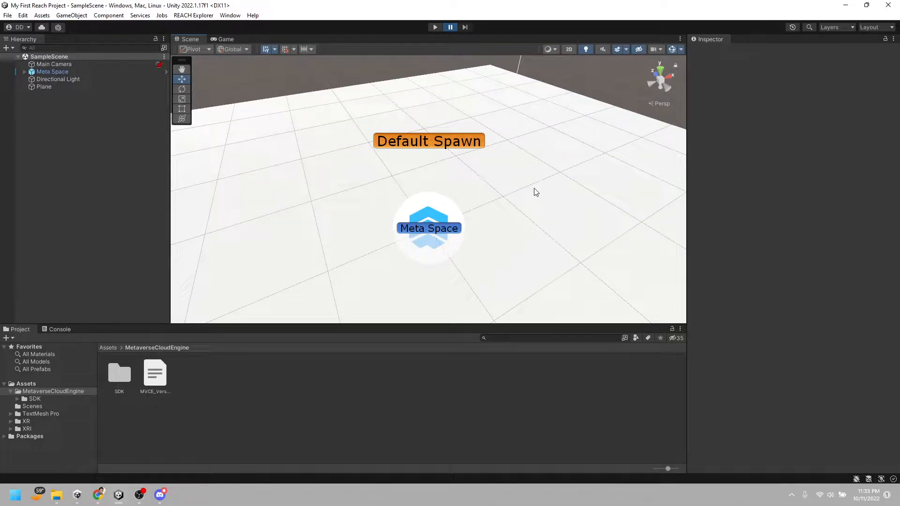
pyautogui.scroll(-5, 534, 190)
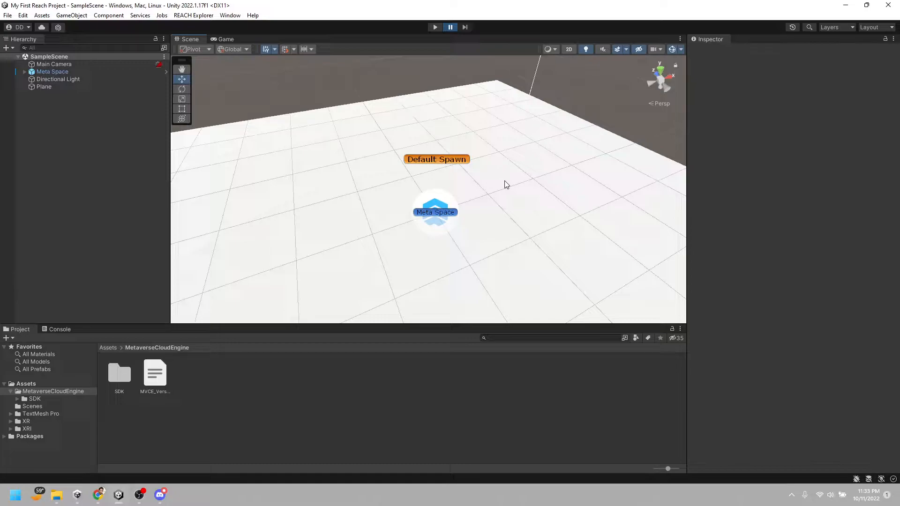
pyautogui.keyDown('alt'); pyautogui.moveTo(498, 176); pyautogui.dragTo(411, 199); pyautogui.keyUp('alt')
pyautogui.scroll(-2, 410, 237)
pyautogui.scroll(3, 412, 237)
pyautogui.scroll(-3, 412, 238)
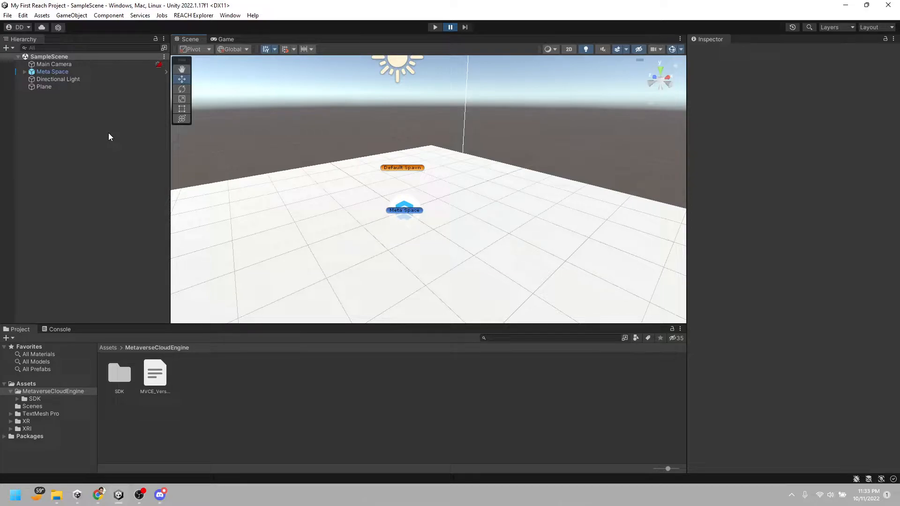
pyautogui.keyDown('alt'); pyautogui.moveTo(415, 216); pyautogui.dragTo(172, 168); pyautogui.keyUp('alt')
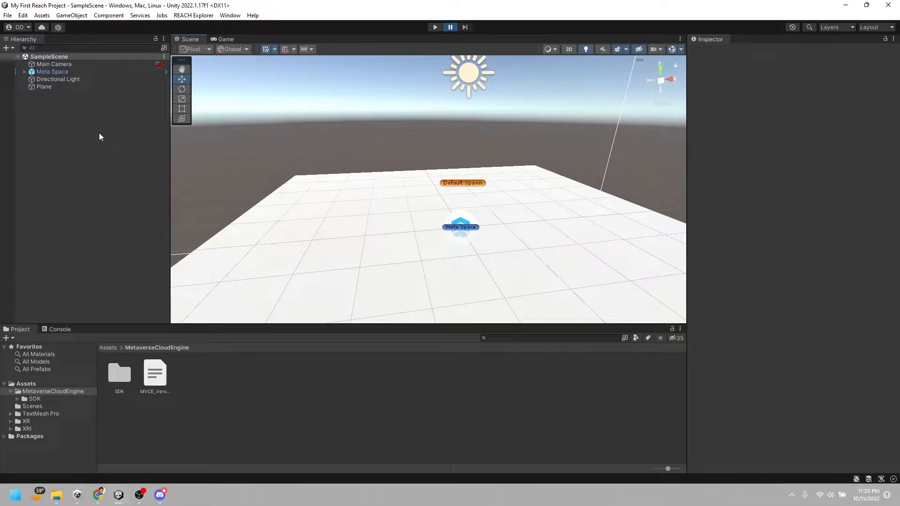
pyautogui.moveTo(362, 218)
pyautogui.keyDown('alt'); pyautogui.mouseDown()
pyautogui.moveTo(366, 211)
pyautogui.moveTo(369, 219)
pyautogui.mouseUp(); pyautogui.keyUp('alt')
pyautogui.press('w')
pyautogui.moveTo(369, 219); pyautogui.dragTo(356, 220, button='right')
pyautogui.press('d')
# Enlarge the ground plane by setting its scale to 10 on both X and Z
pyautogui.click(263, 180)
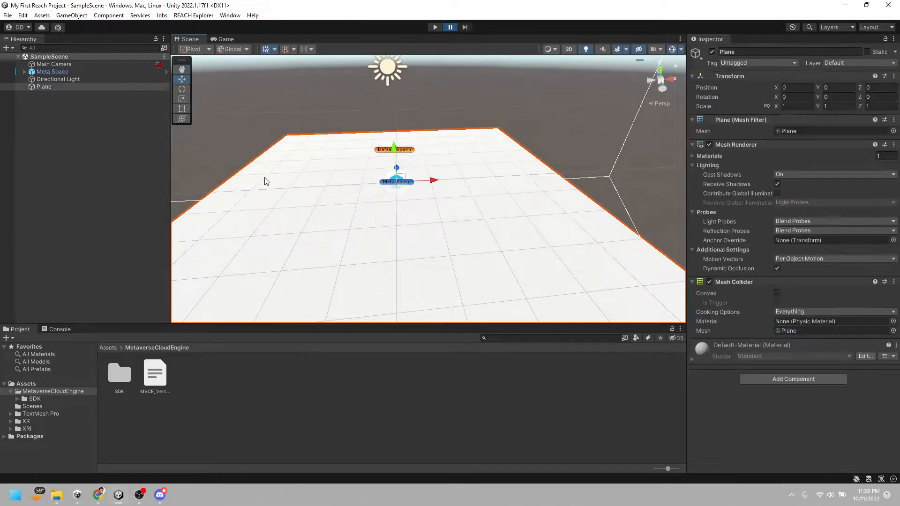
pyautogui.press('f')
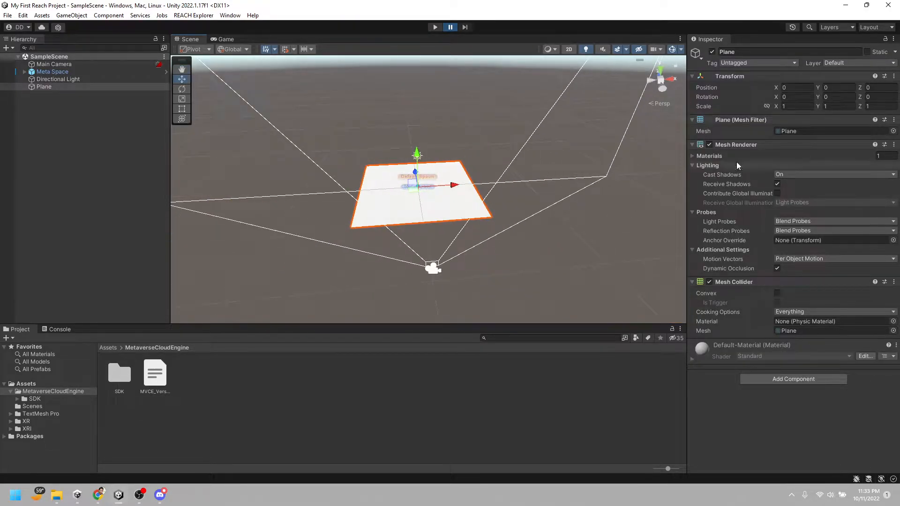
pyautogui.click(797, 106)
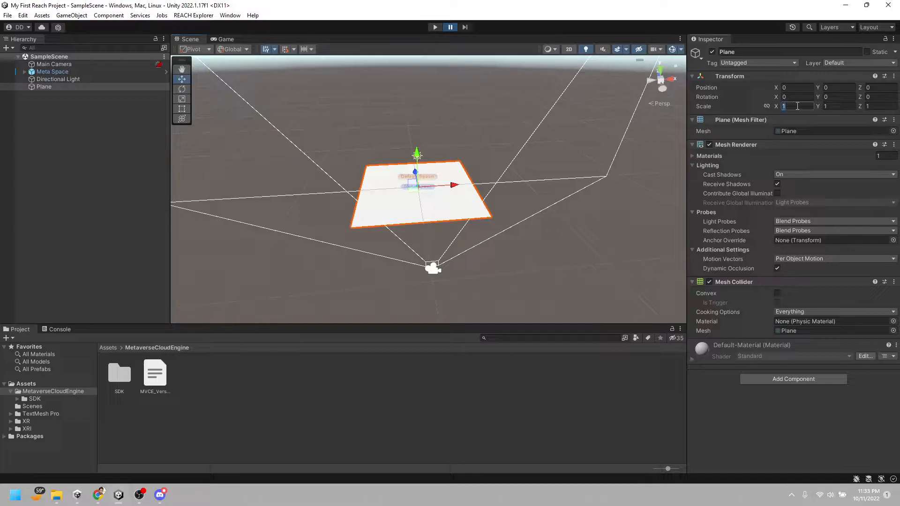
pyautogui.write('10')
pyautogui.press('Tab')
pyautogui.press('Tab')
pyautogui.write('10')
pyautogui.moveTo(519, 194); pyautogui.dragTo(515, 162, button='right')
# Run the scene, walk the character across the enlarged plane, and stop play mode
pyautogui.click(435, 28)
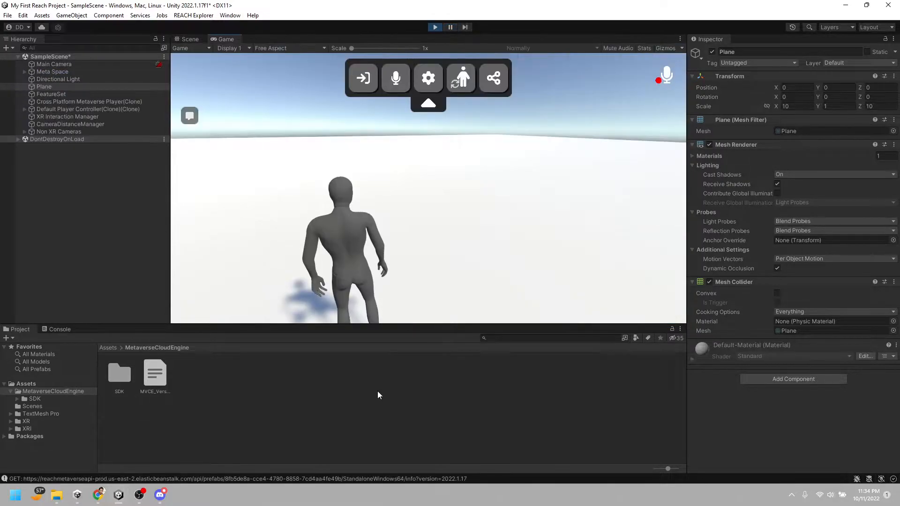
pyautogui.press('w')
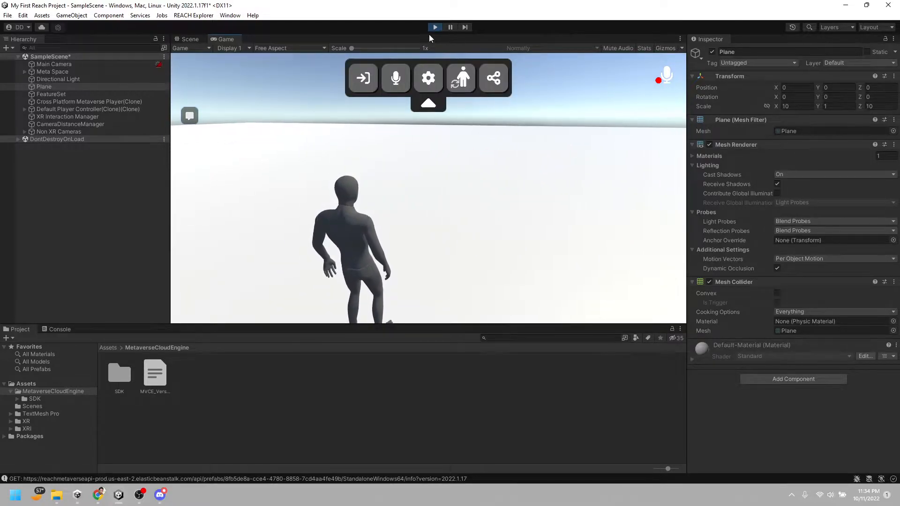
pyautogui.click(434, 29)
# Look over the enlarged plane around the default spawn point in the scene
pyautogui.moveTo(477, 198); pyautogui.dragTo(514, 203, button='right')
pyautogui.press('a')
pyautogui.press('w')
pyautogui.press('e')
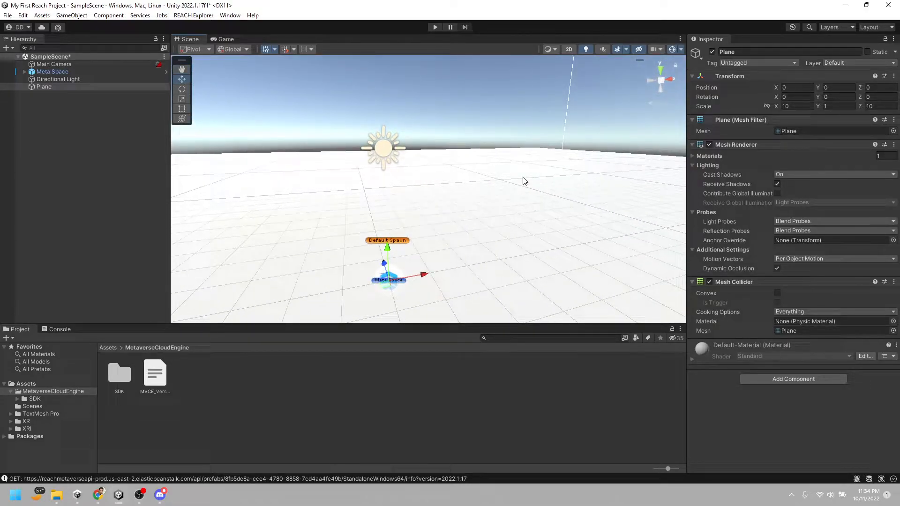
pyautogui.moveTo(514, 166); pyautogui.dragTo(476, 164, button='right')
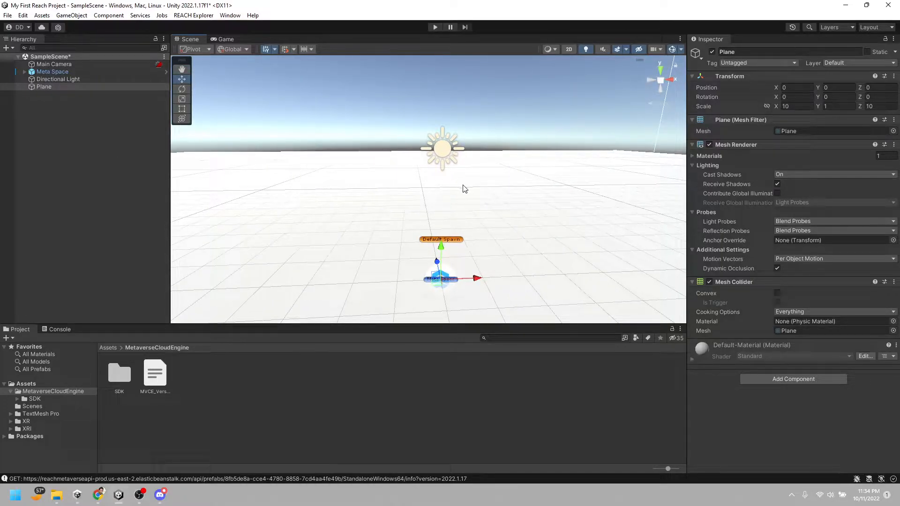
pyautogui.press('w')
pyautogui.moveTo(463, 185); pyautogui.dragTo(351, 182, button='right')
pyautogui.press('d')
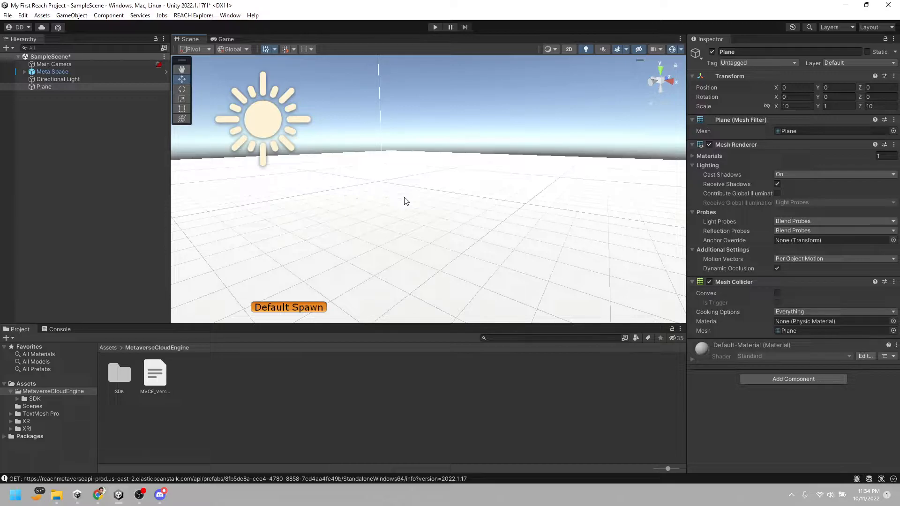
pyautogui.moveTo(476, 207); pyautogui.dragTo(443, 211, button='right')
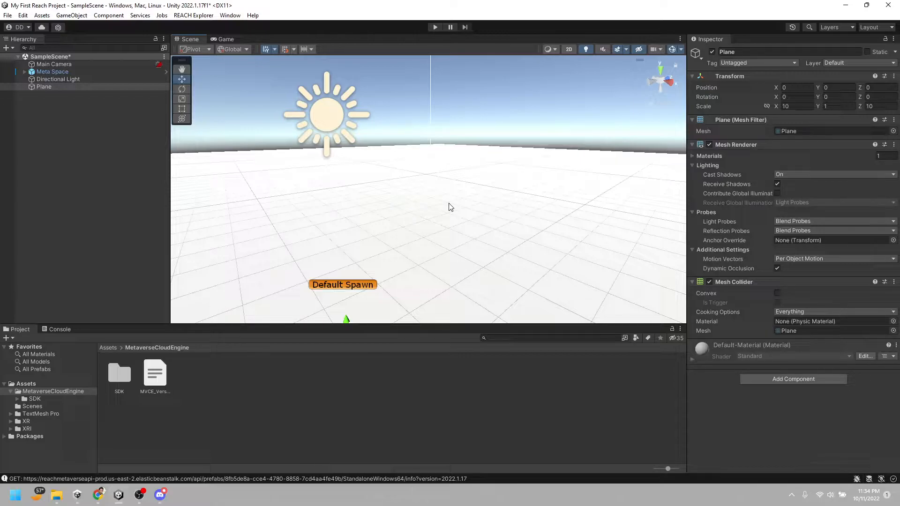
pyautogui.press('d')
pyautogui.moveTo(461, 194); pyautogui.dragTo(346, 195, button='right')
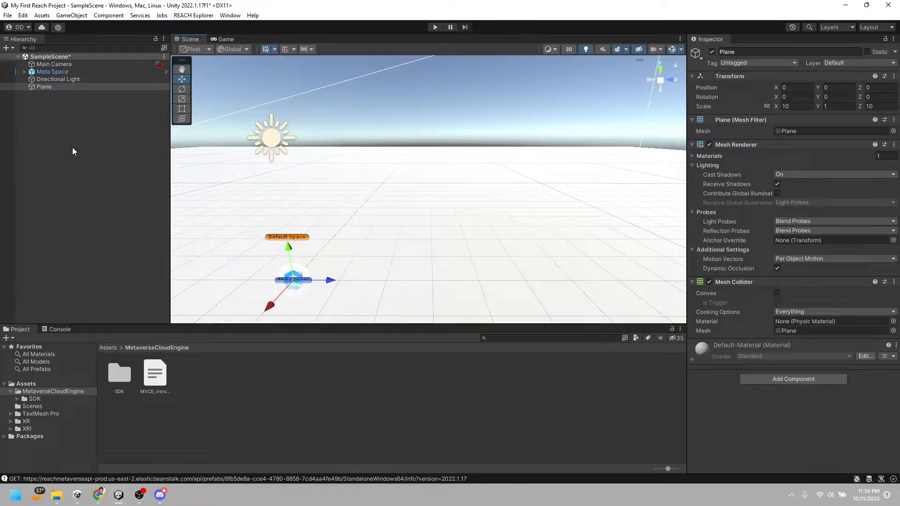
pyautogui.rightClick(53, 140)
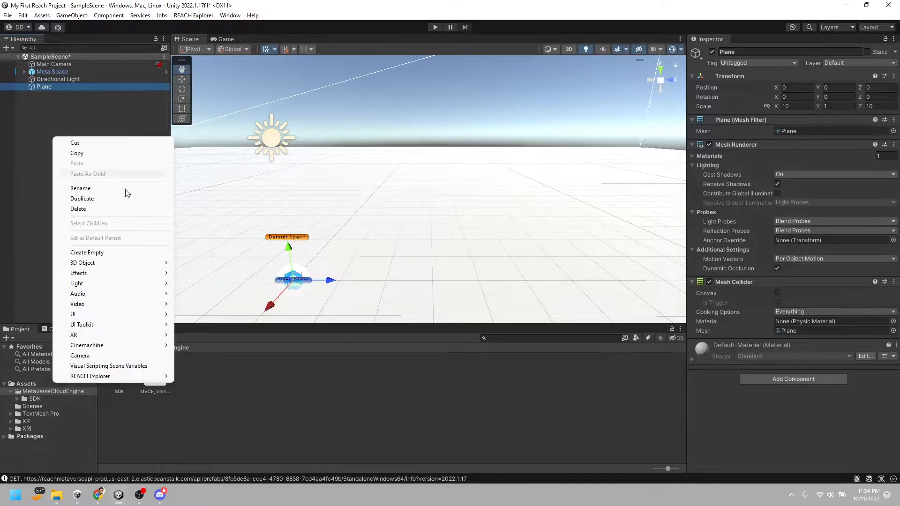
pyautogui.moveTo(144, 267)
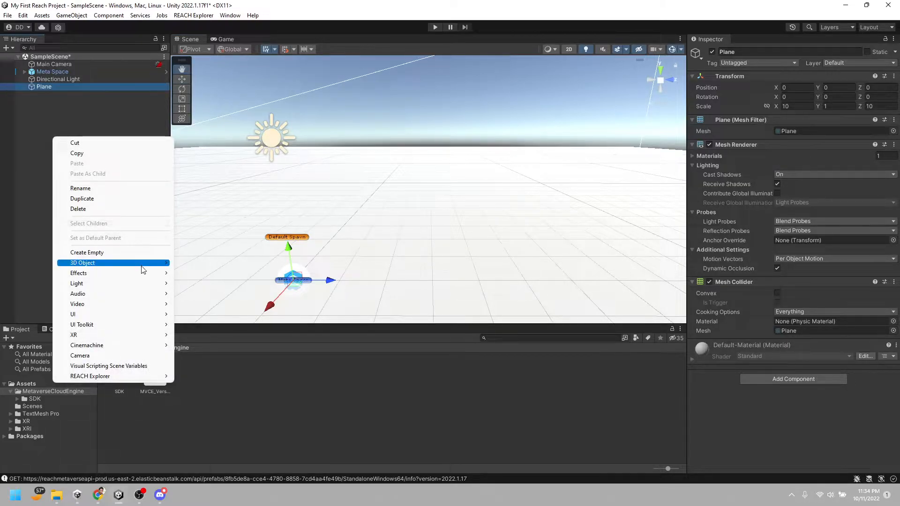
pyautogui.click(64, 114)
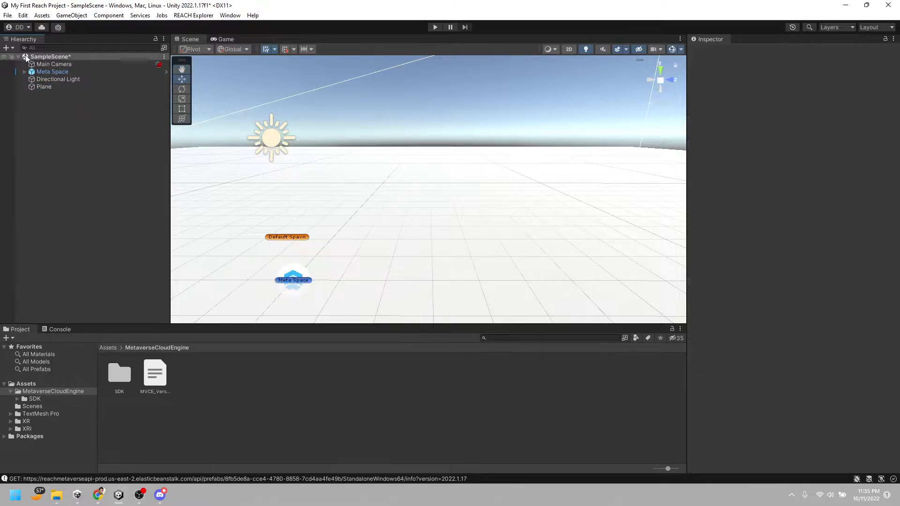
# Add a 3D cube to the scene above the plane, at about X -7.8, Y 1.6, Z -1.3
pyautogui.rightClick(44, 133)
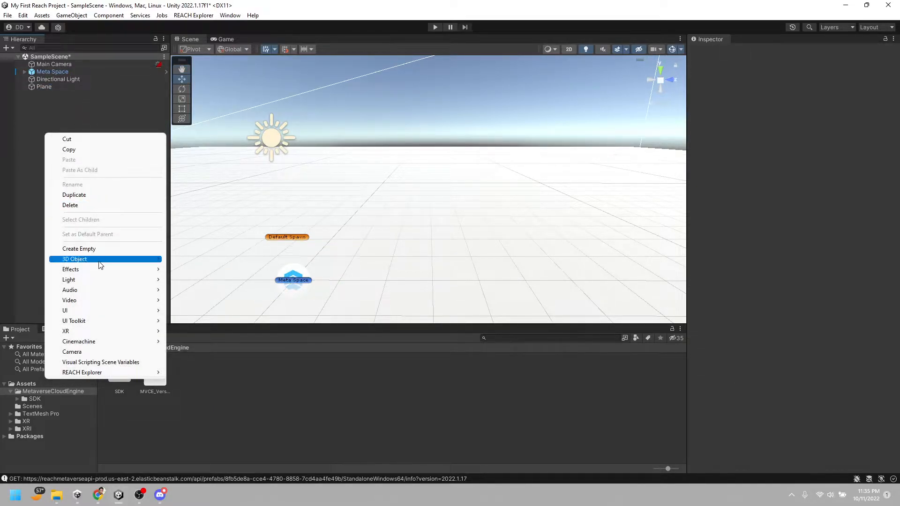
pyautogui.moveTo(101, 260)
pyautogui.click(182, 263)
pyautogui.moveTo(390, 246); pyautogui.dragTo(412, 228, button='right')
pyautogui.press('w')
pyautogui.press('q')
pyautogui.moveTo(364, 148); pyautogui.dragTo(360, 88)
pyautogui.press('e')
pyautogui.moveTo(401, 149); pyautogui.dragTo(393, 168, button='right')
pyautogui.moveTo(409, 165); pyautogui.dragTo(552, 223)
pyautogui.moveTo(552, 224); pyautogui.dragTo(624, 231, button='right')
pyautogui.press('w')
pyautogui.press('d')
pyautogui.moveTo(493, 220); pyautogui.dragTo(421, 205, button='right')
# Run the scene, walk the character up to the floating cube, view it from the side, and stop play mode
pyautogui.click(435, 28)
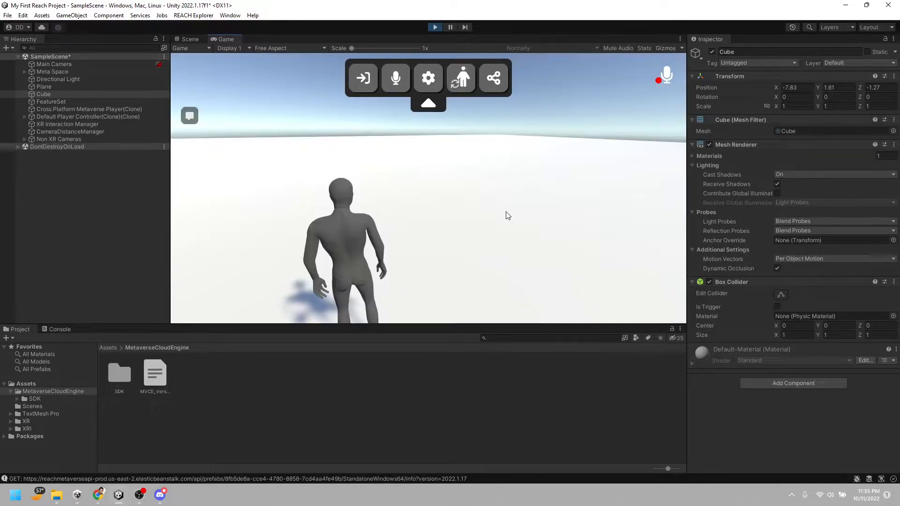
pyautogui.click(506, 213)
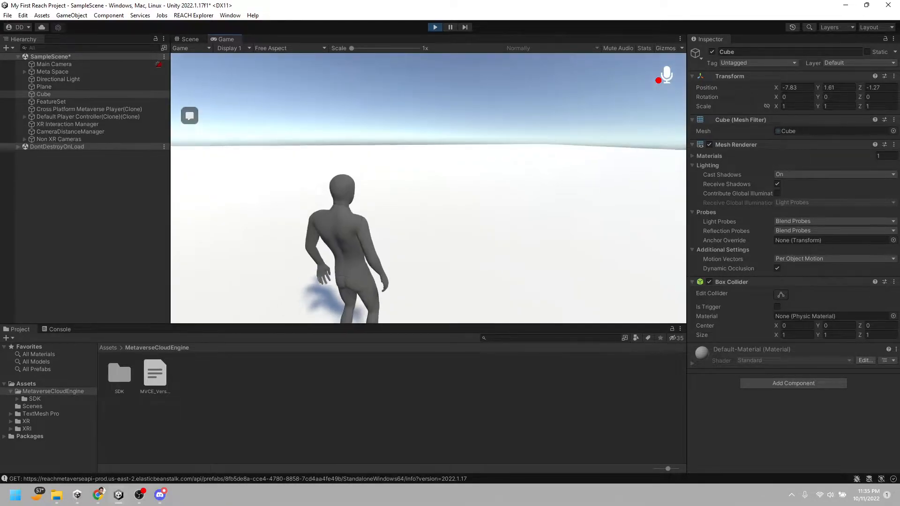
pyautogui.press('w')
pyautogui.press('w')
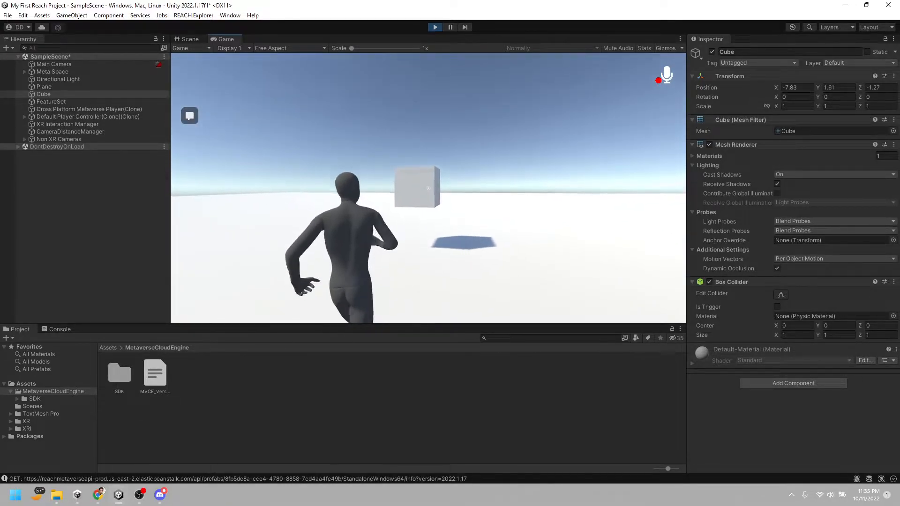
pyautogui.press('w')
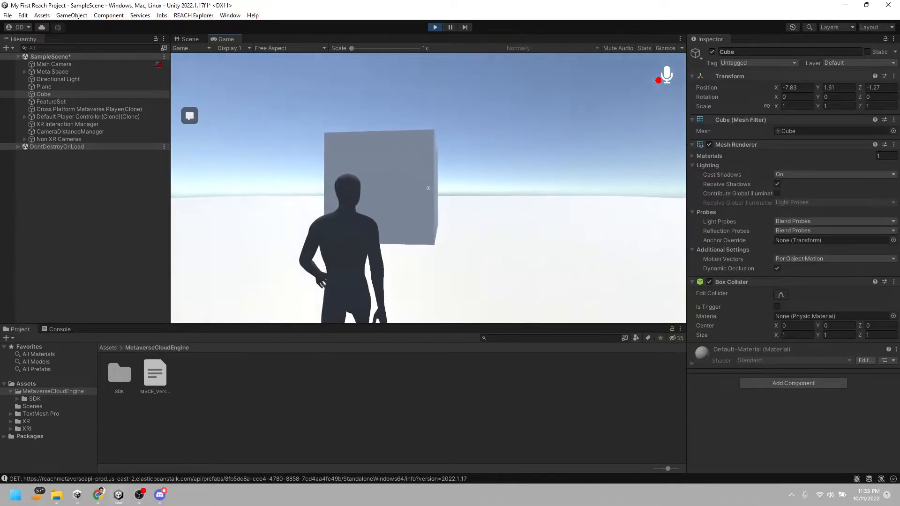
pyautogui.press('a')
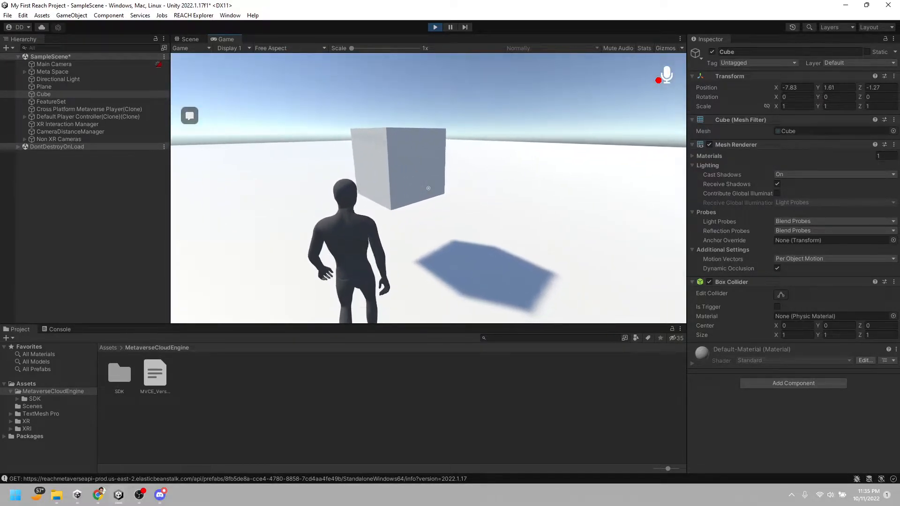
pyautogui.press('Escape')
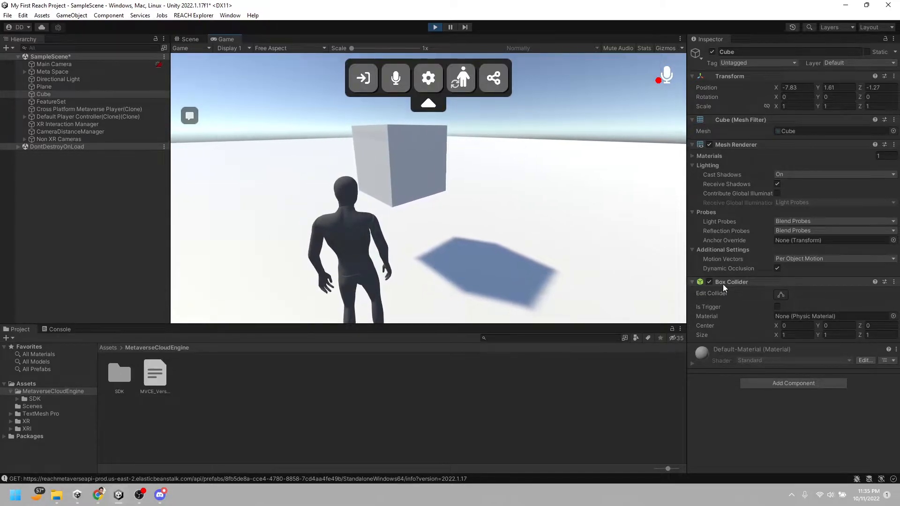
pyautogui.click(422, 189)
pyautogui.press('Escape')
pyautogui.click(434, 27)
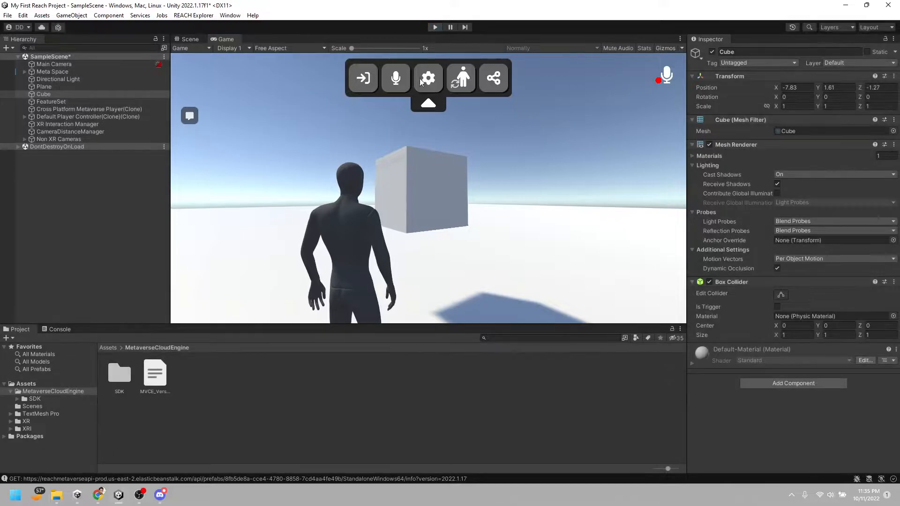
# Select the cube and add a Metaverse Interactable component to it
pyautogui.moveTo(420, 103); pyautogui.dragTo(428, 208, button='right')
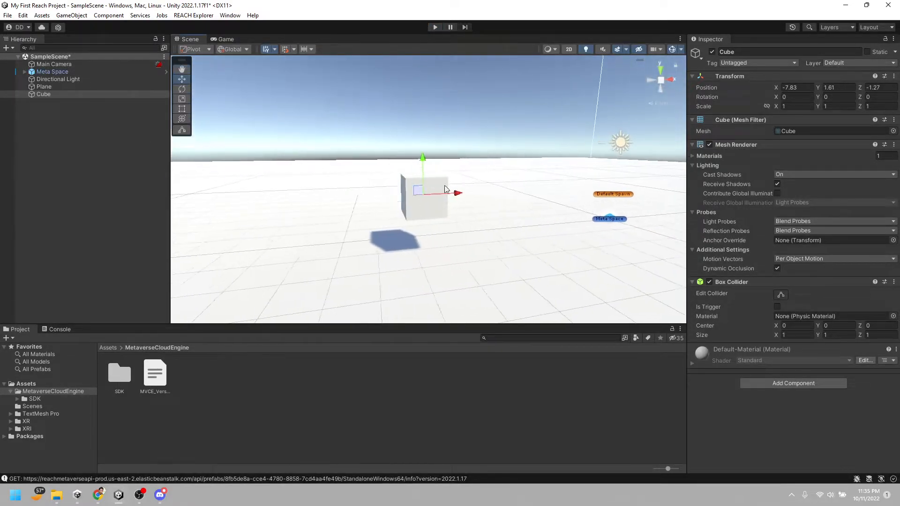
pyautogui.click(70, 86)
pyautogui.click(69, 93)
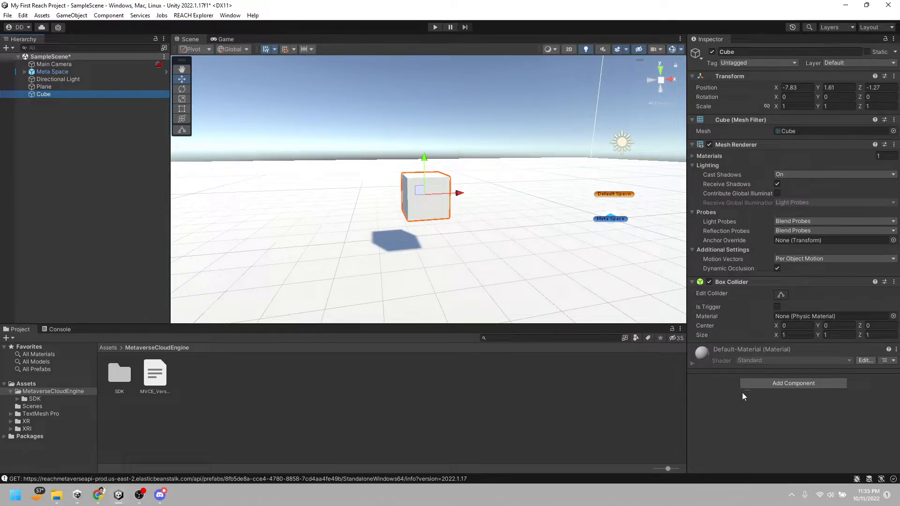
pyautogui.press('w')
pyautogui.moveTo(300, 216); pyautogui.dragTo(458, 223, button='right')
pyautogui.press('a')
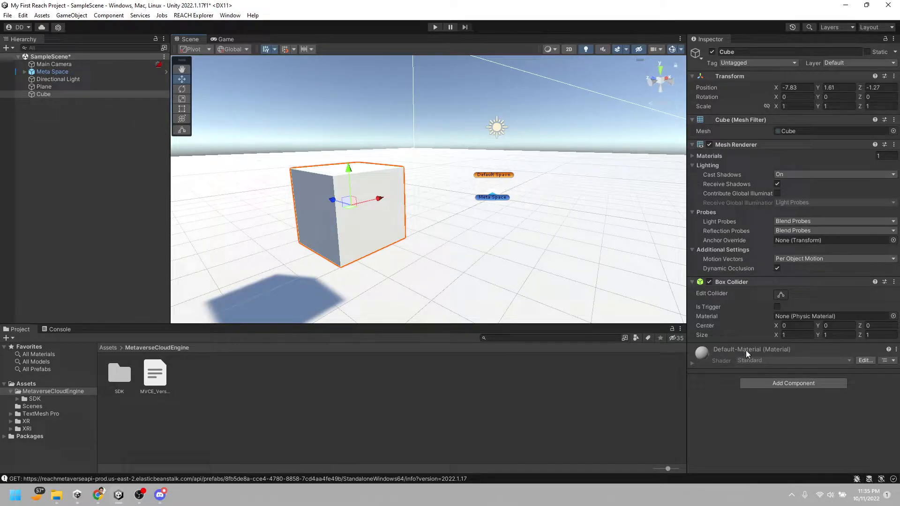
pyautogui.click(60, 95)
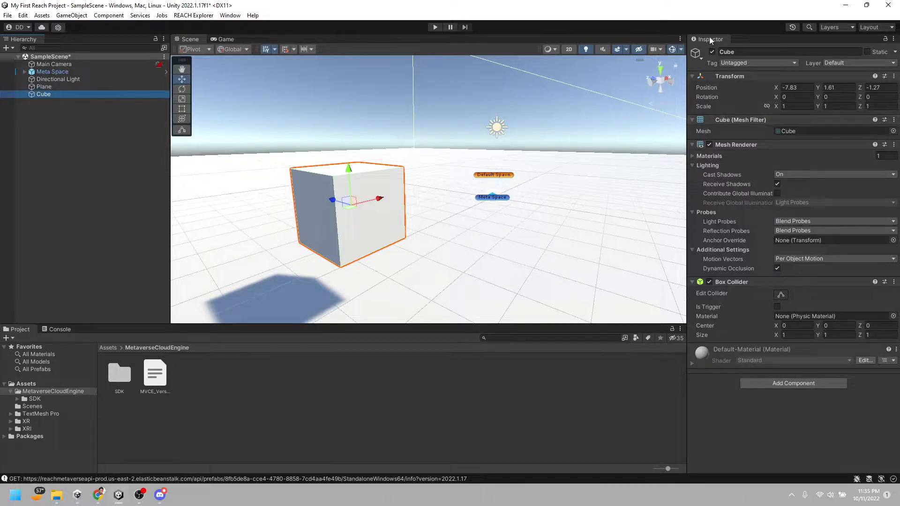
pyautogui.click(787, 387)
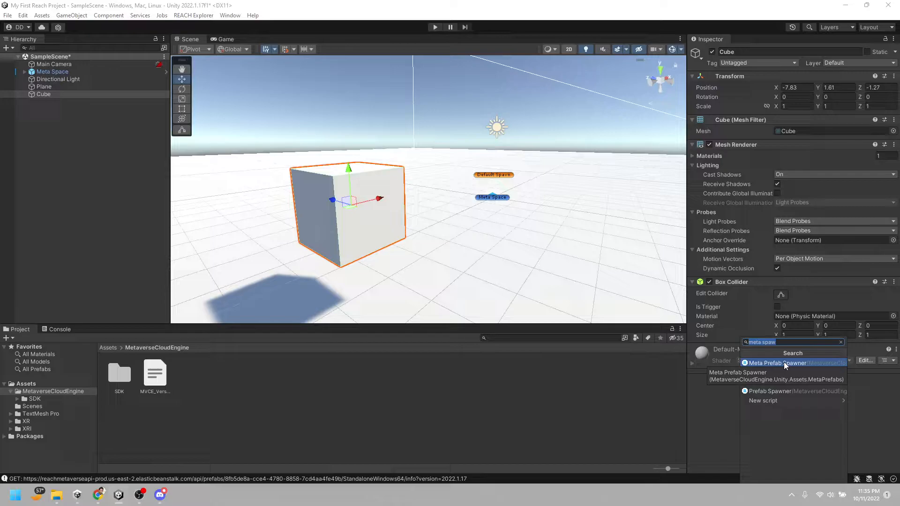
pyautogui.write('intera')
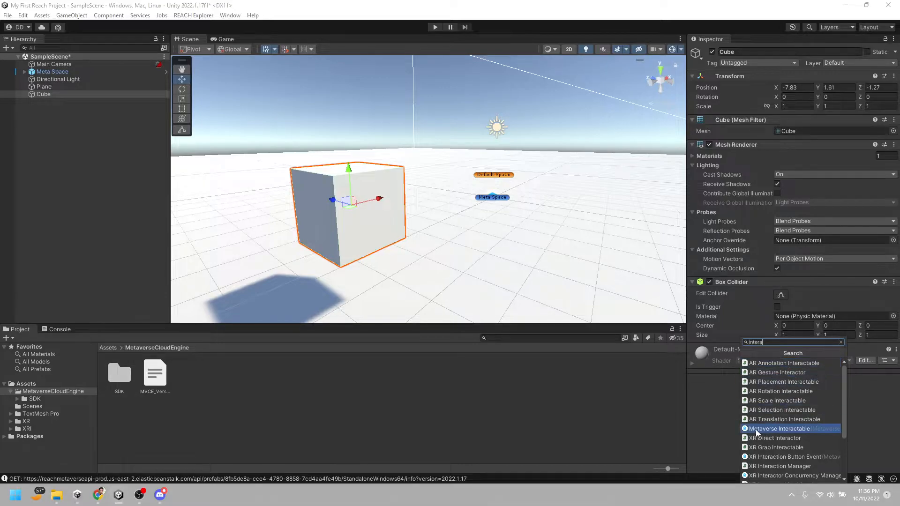
pyautogui.click(786, 431)
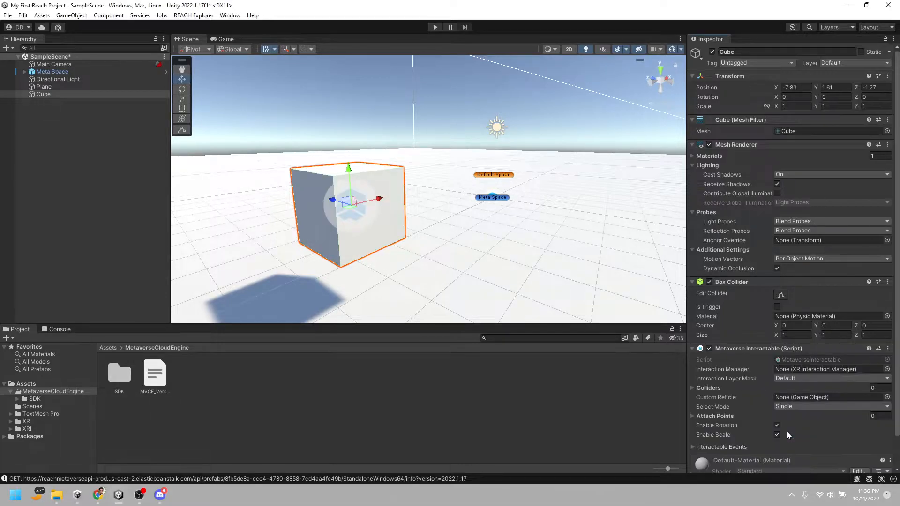
pyautogui.scroll(-2, 797, 357)
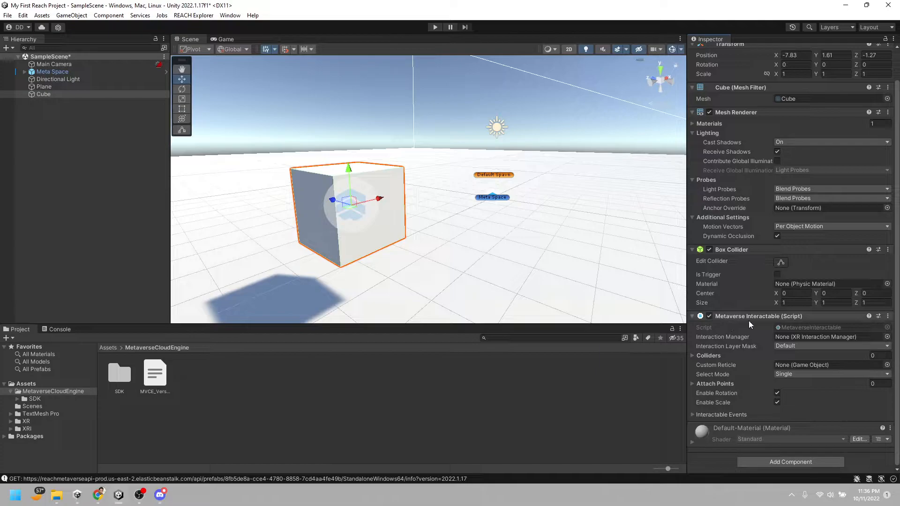
# Run the scene and walk the character up to the interactable cube
pyautogui.click(432, 29)
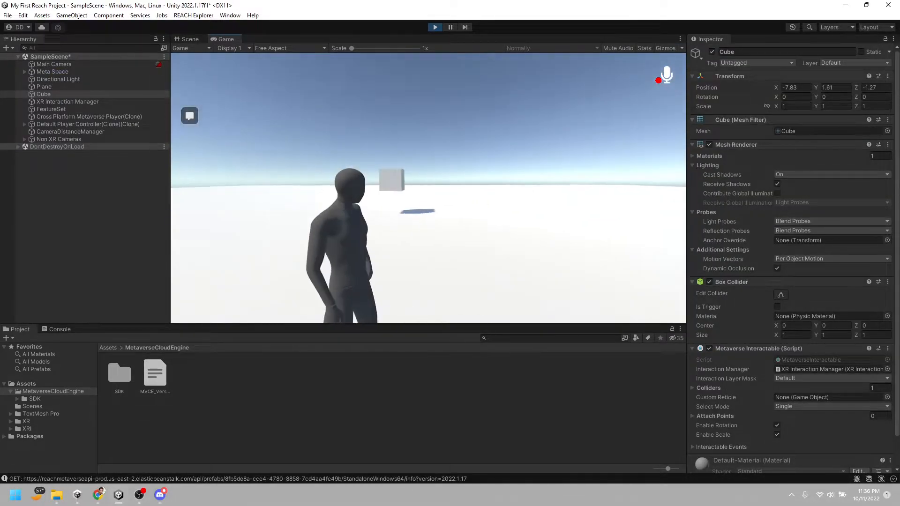
pyautogui.press('w')
pyautogui.press('w')
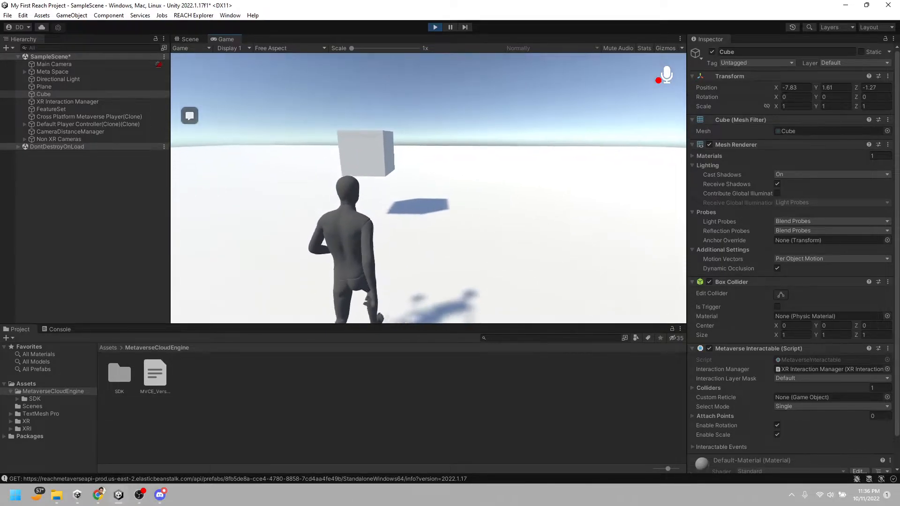
pyautogui.press('w')
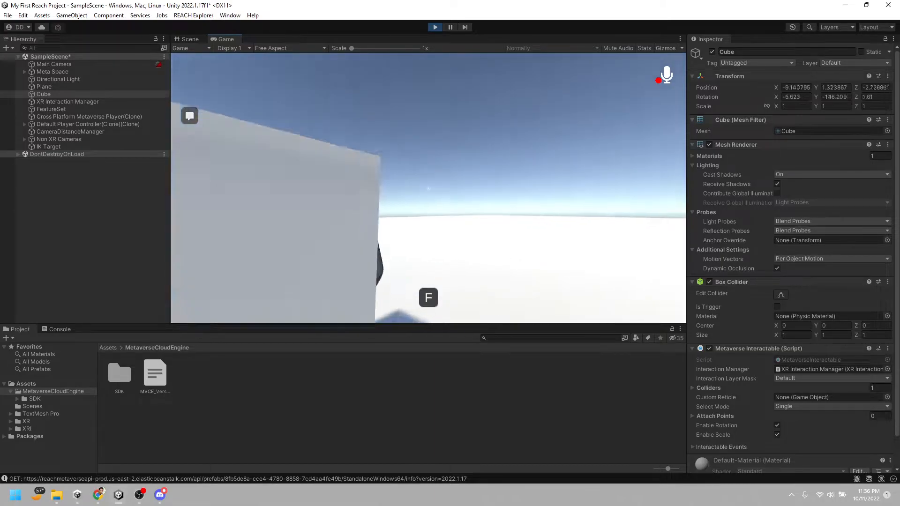
pyautogui.press('w')
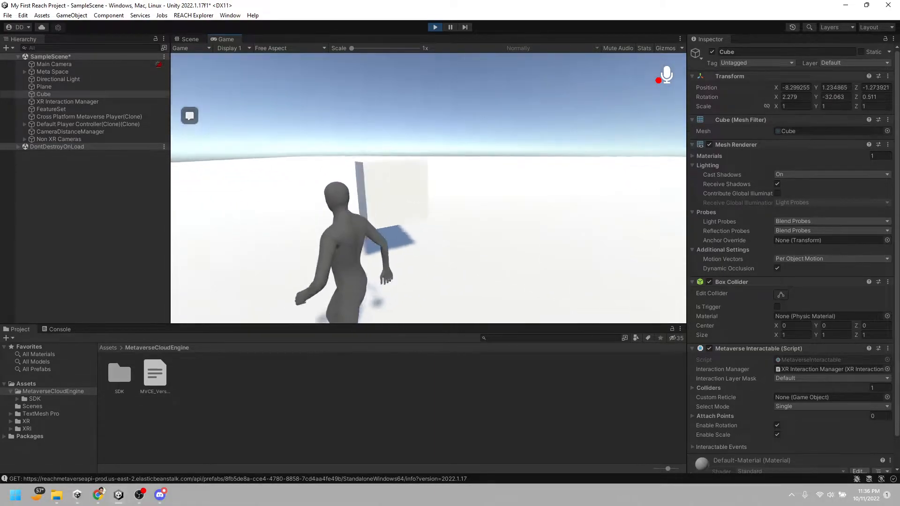
# Test the cube's interaction by repeatedly picking it up, carrying it and releasing it with the character
pyautogui.press('f')
pyautogui.press('f')
pyautogui.press('w')
pyautogui.press('f')
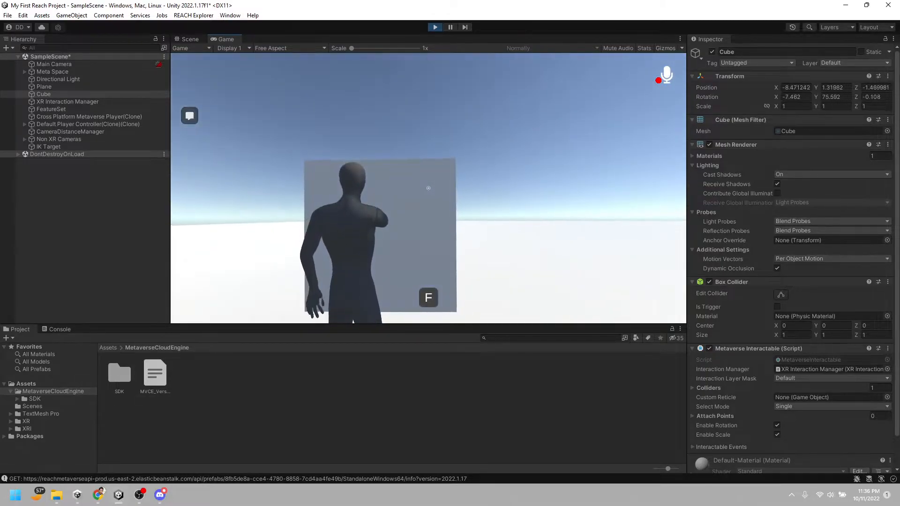
pyautogui.press('f')
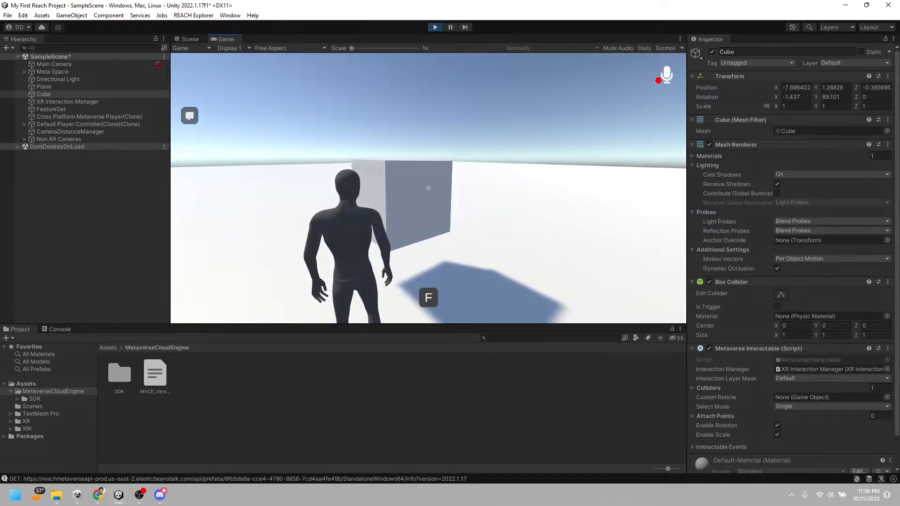
pyautogui.press('w')
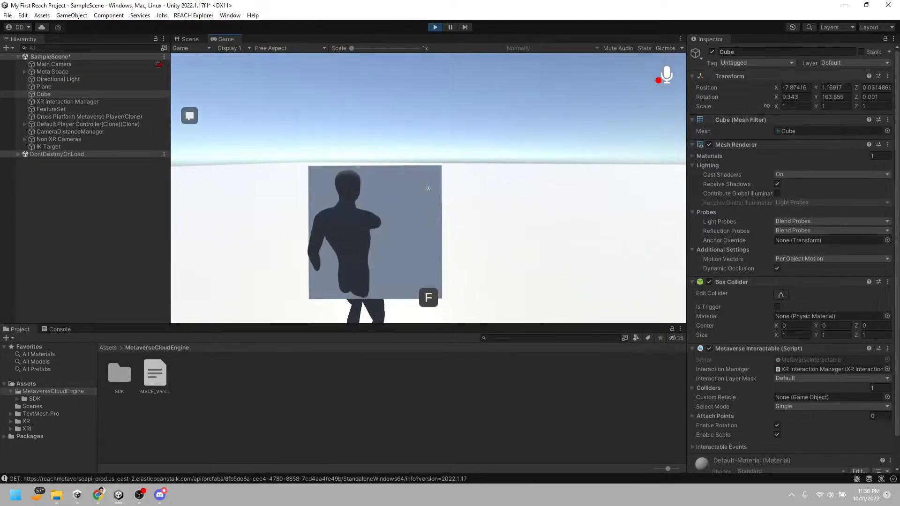
pyautogui.press('f')
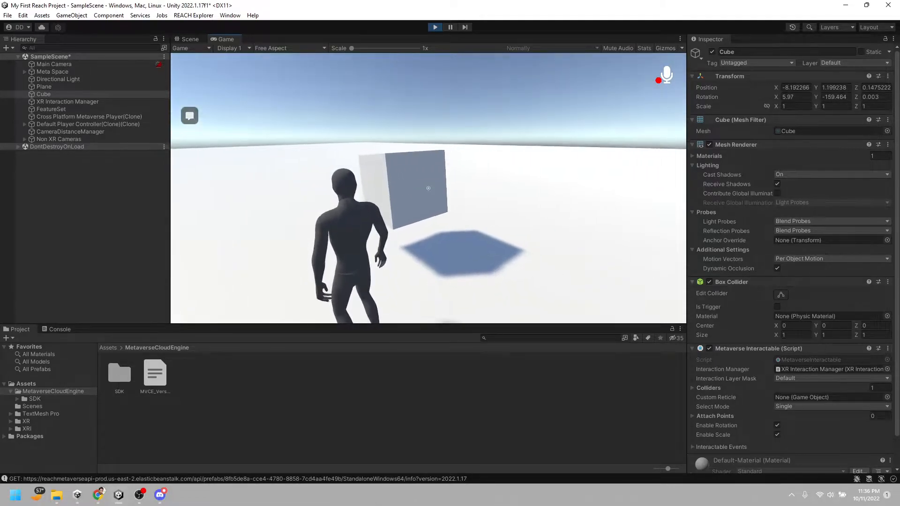
# Walk the character around the released cube to view its other side, and stop play mode
pyautogui.press('a')
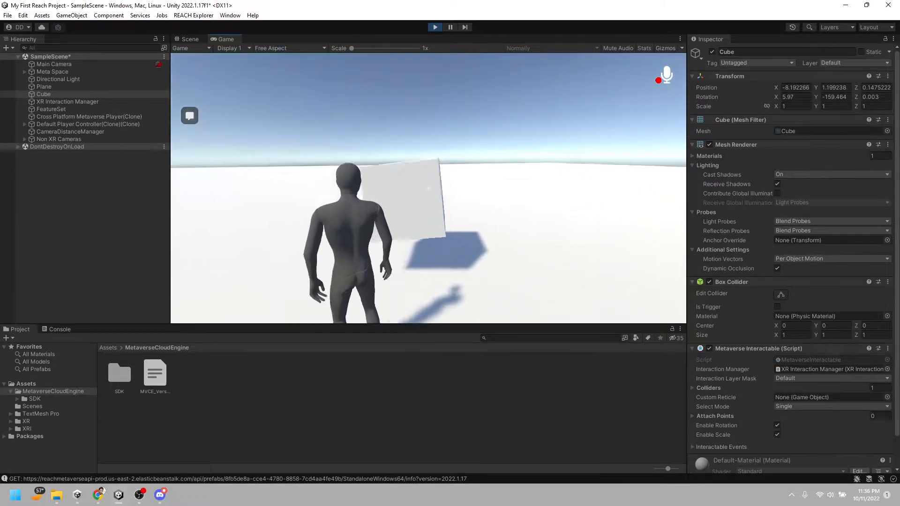
pyautogui.press('w')
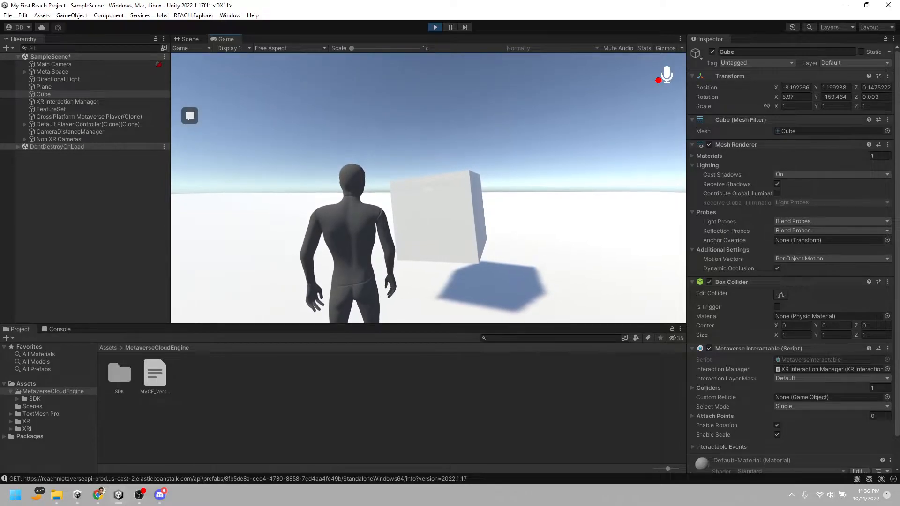
pyautogui.press('Escape')
pyautogui.click(434, 29)
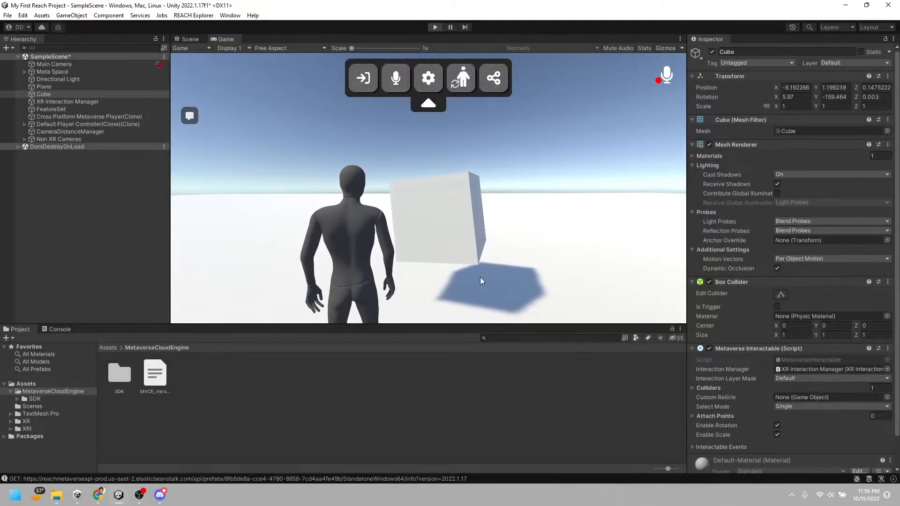
# Select the cube and add a Rigidbody component to it
pyautogui.moveTo(487, 251); pyautogui.dragTo(321, 218, button='right')
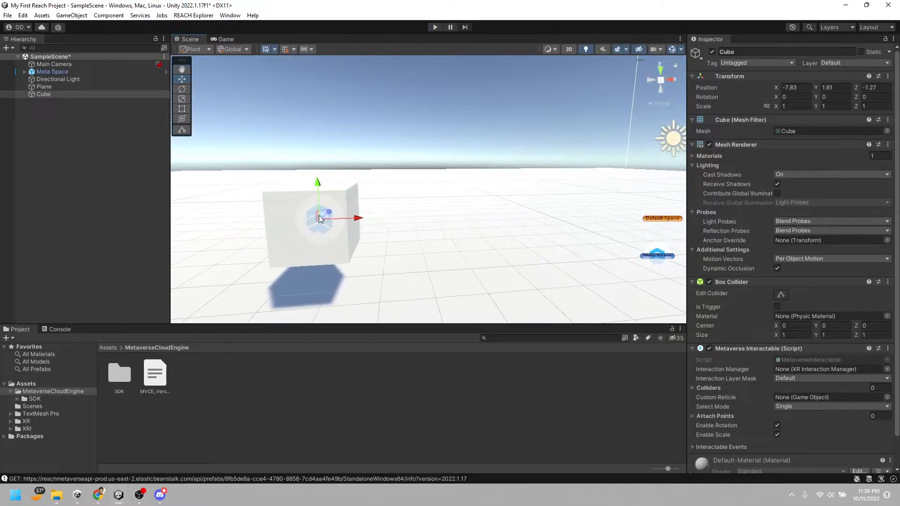
pyautogui.moveTo(327, 263); pyautogui.dragTo(643, 245, button='right')
pyautogui.scroll(-3, 840, 388)
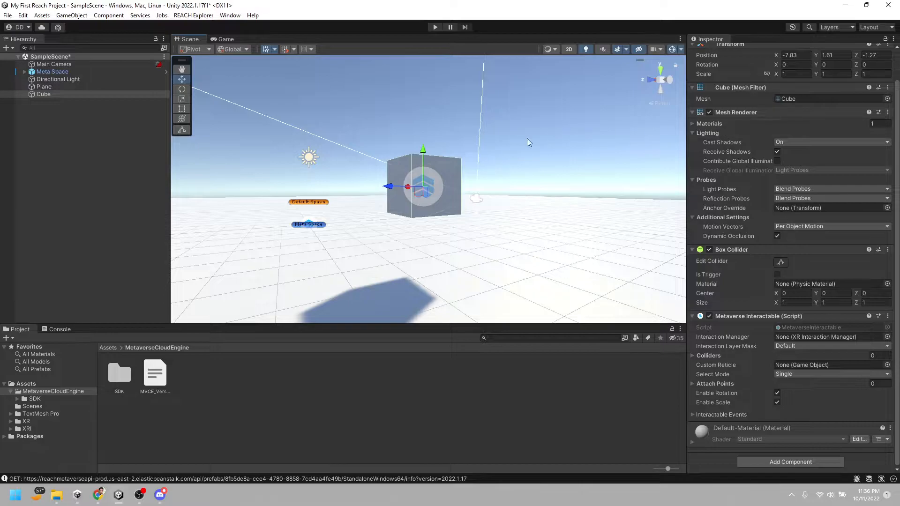
pyautogui.click(42, 95)
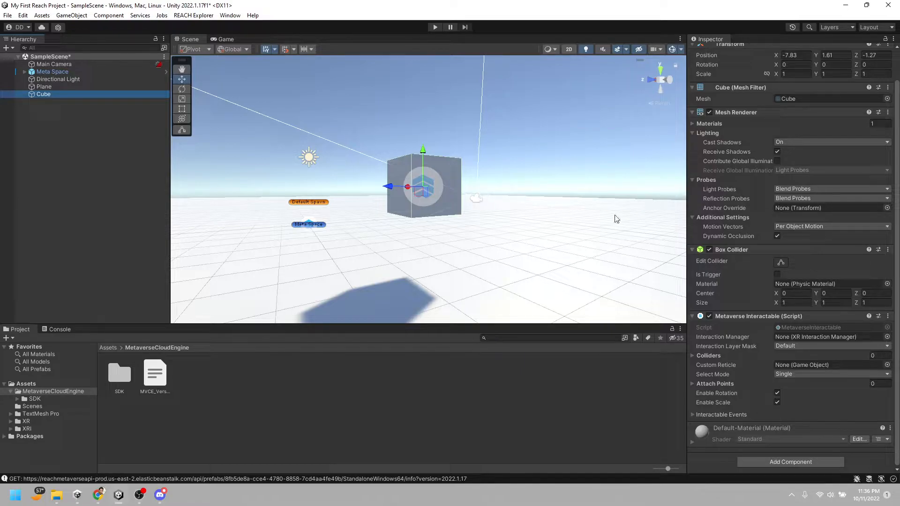
pyautogui.scroll(2, 796, 245)
pyautogui.scroll(-2, 786, 319)
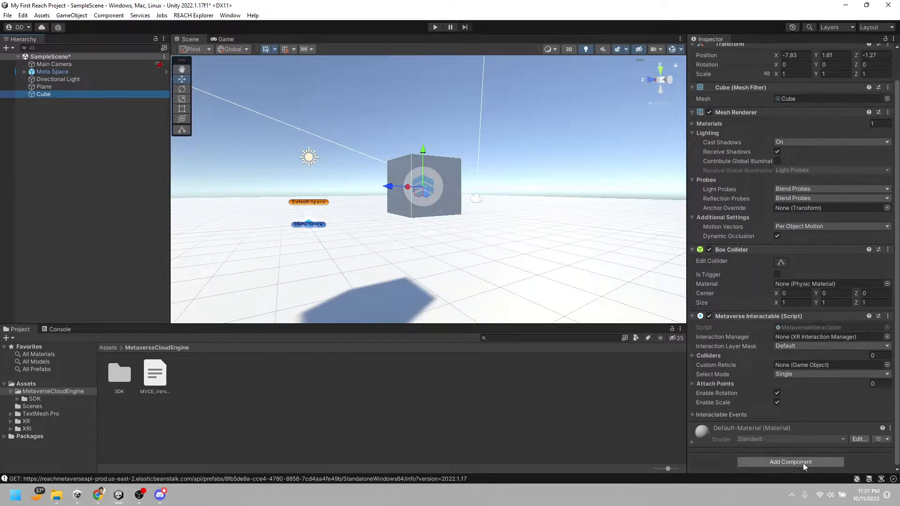
pyautogui.click(803, 464)
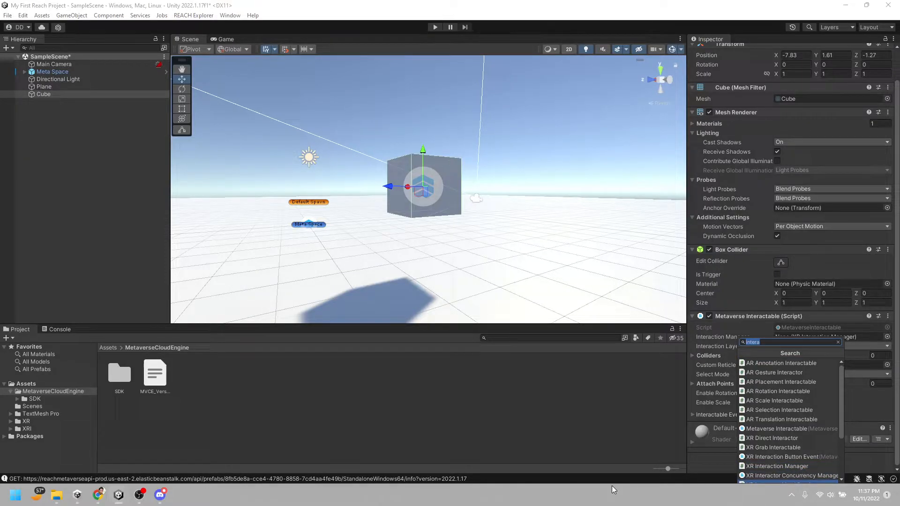
pyautogui.write('kin')
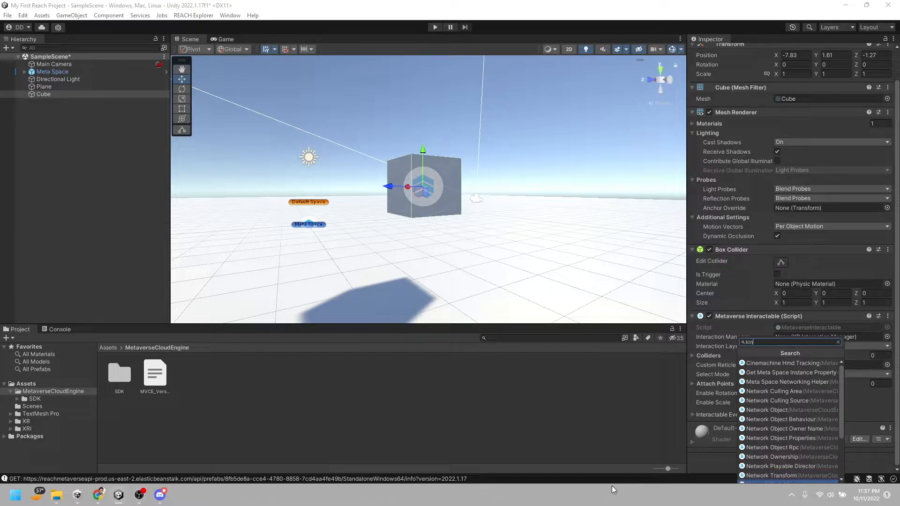
pyautogui.press('BackSpace')
pyautogui.press('BackSpace')
pyautogui.press('BackSpace')
pyautogui.write('rig')
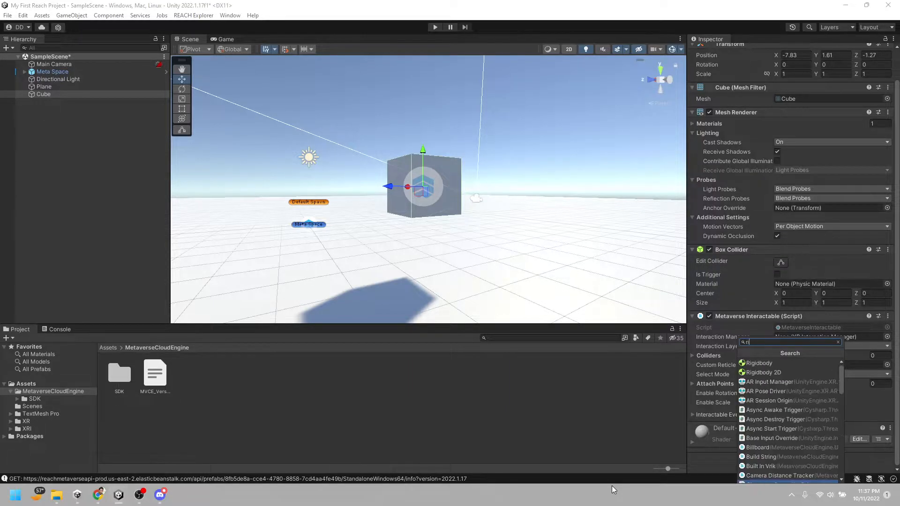
pyautogui.click(758, 366)
# Examine the Mass, Drag and Angular Drag settings of the cube's Rigidbody
pyautogui.scroll(-4, 761, 365)
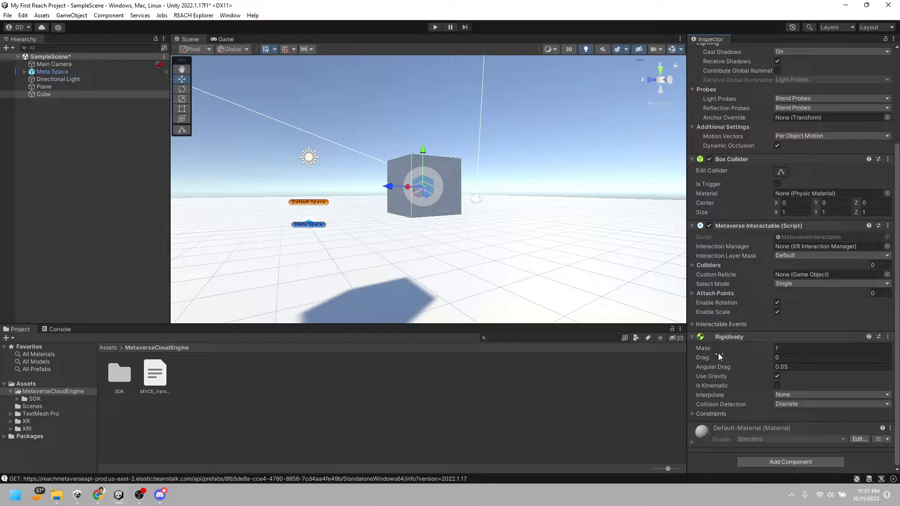
pyautogui.click(808, 351)
pyautogui.click(808, 351)
pyautogui.click(792, 358)
pyautogui.moveTo(323, 197); pyautogui.dragTo(481, 232, button='right')
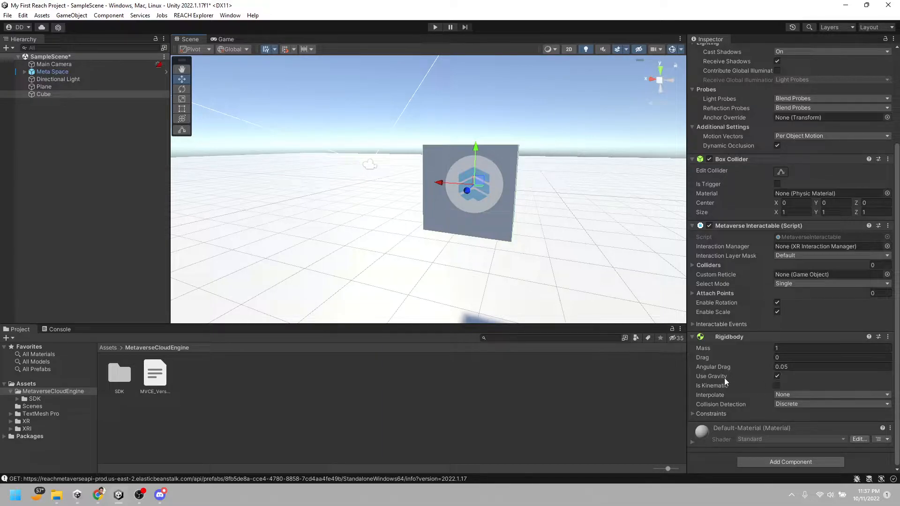
pyautogui.click(755, 357)
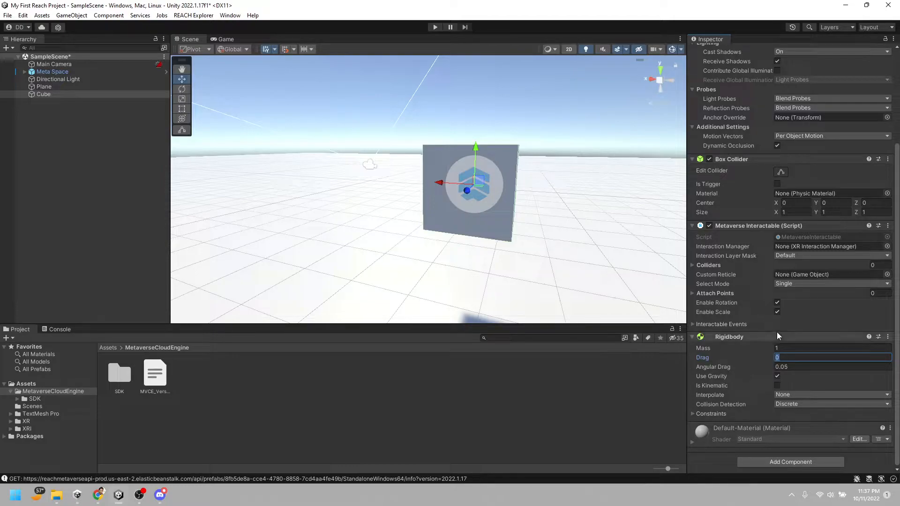
pyautogui.click(796, 367)
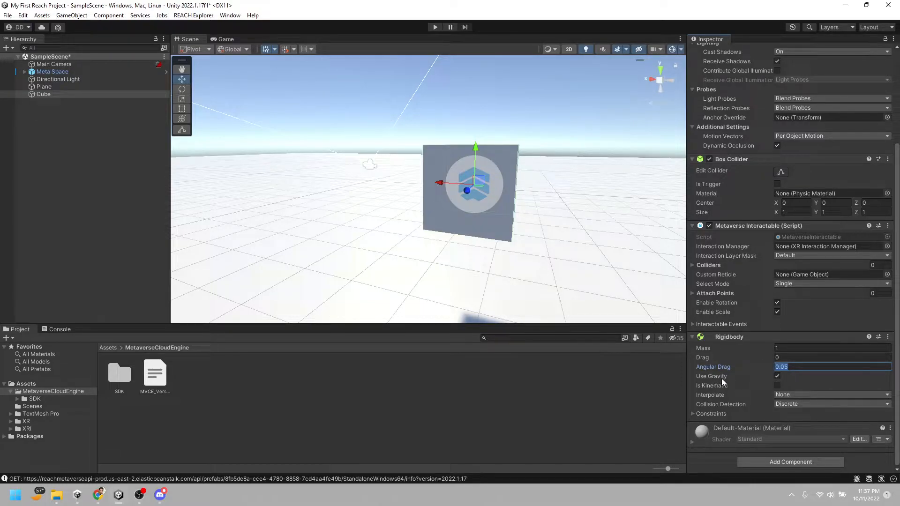
# Switch Use Gravity off and back on for the cube's Rigidbody
pyautogui.click(780, 377)
pyautogui.press('d')
pyautogui.press('w')
pyautogui.moveTo(579, 213); pyautogui.dragTo(544, 213, button='right')
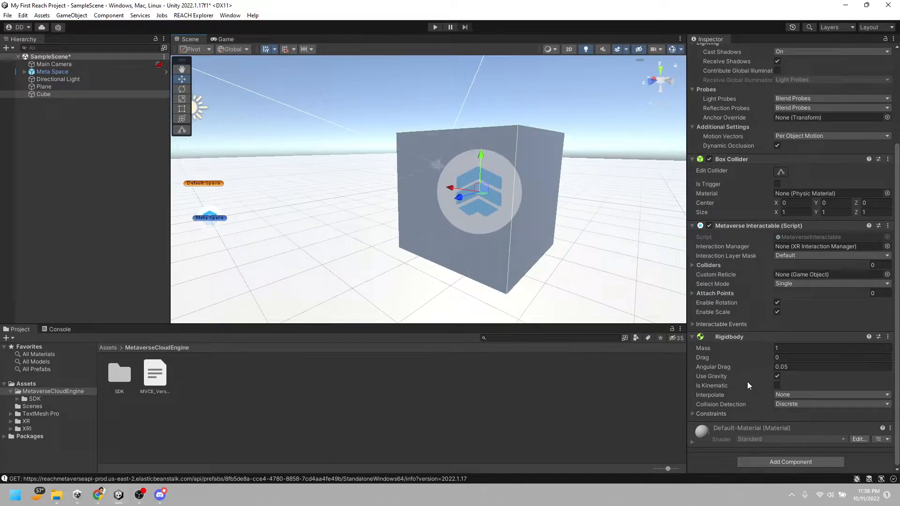
pyautogui.click(777, 376)
pyautogui.moveTo(515, 202); pyautogui.dragTo(513, 211, button='right')
pyautogui.press('s')
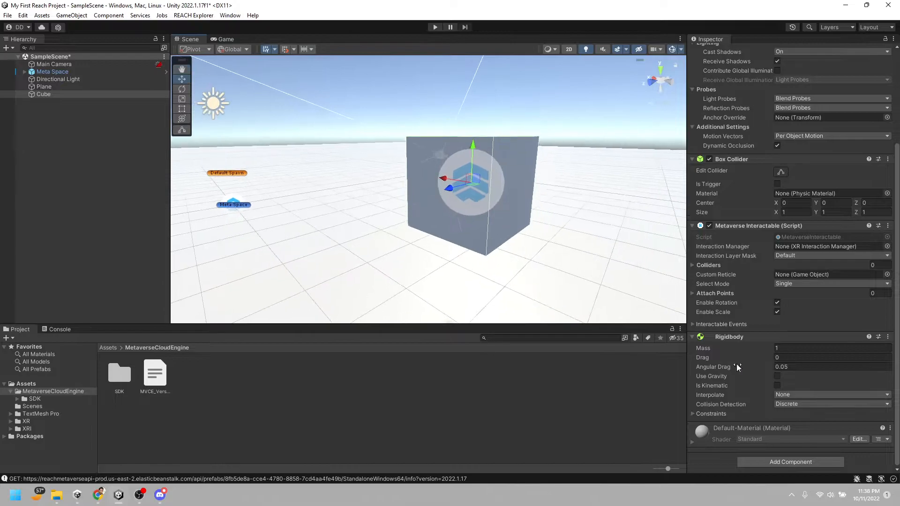
pyautogui.click(778, 376)
# Examine the Rigidbody's Is Kinematic option and its Freeze Position and Freeze Rotation constraints
pyautogui.click(777, 385)
pyautogui.click(692, 412)
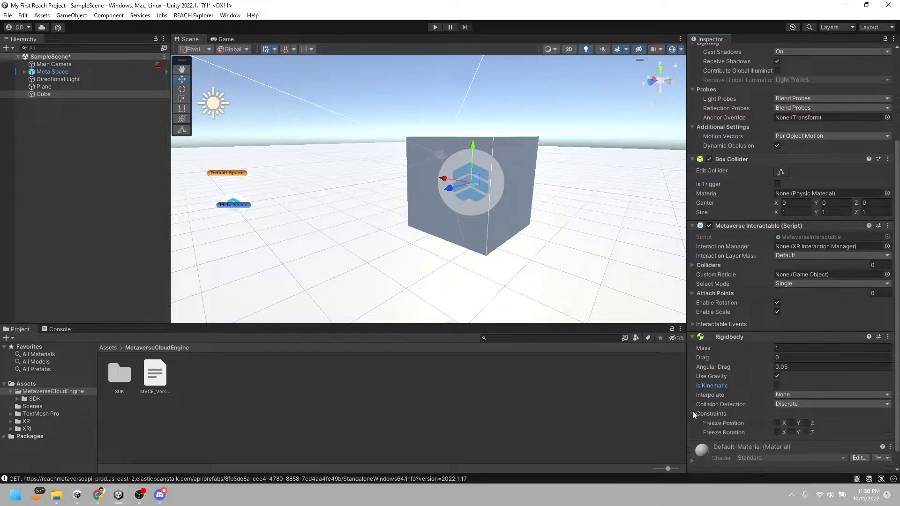
pyautogui.click(693, 413)
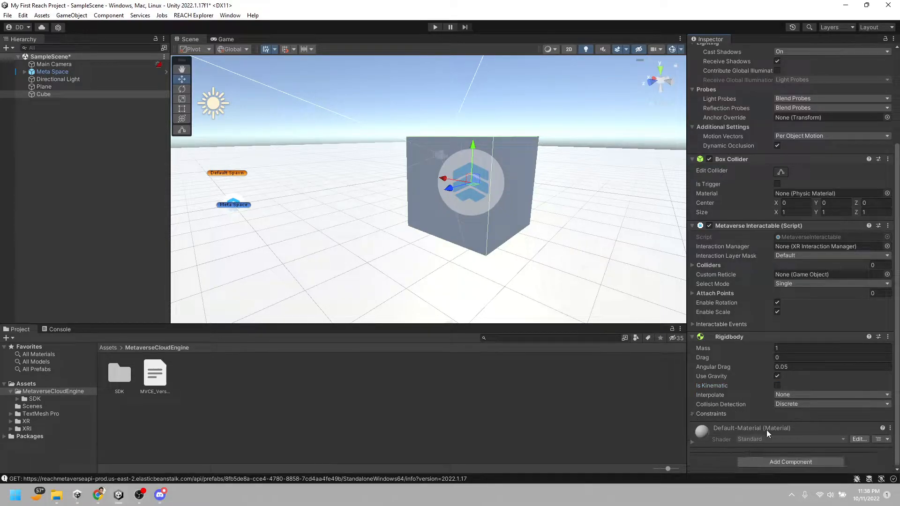
# Run the scene and walk the character into the cube to test its physics
pyautogui.click(434, 27)
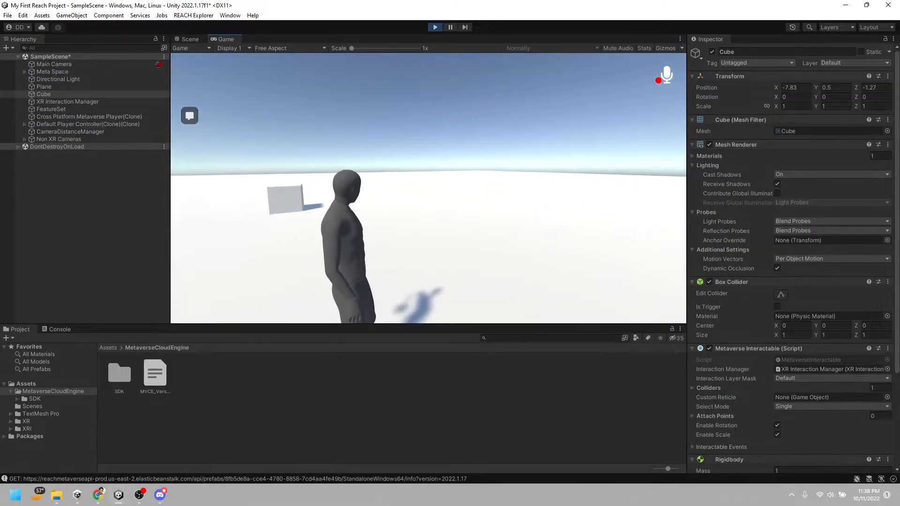
pyautogui.press('w')
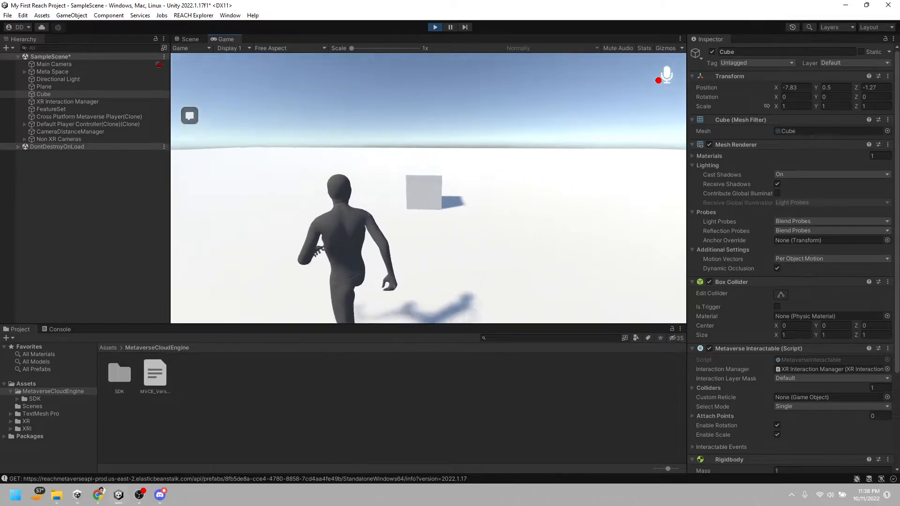
pyautogui.press('a')
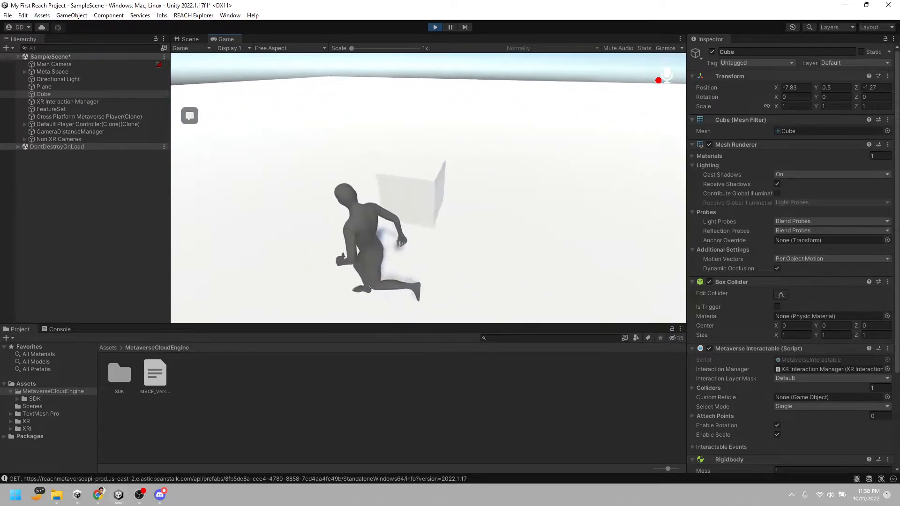
pyautogui.press('w')
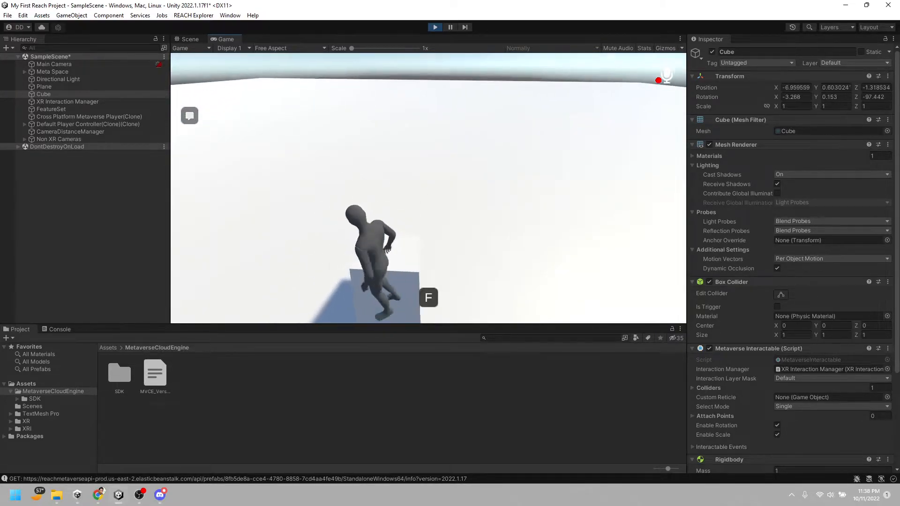
pyautogui.press('w')
# Pick up the physics-enabled cube, carry it and drop it on the plane, and stop play mode
pyautogui.press('f')
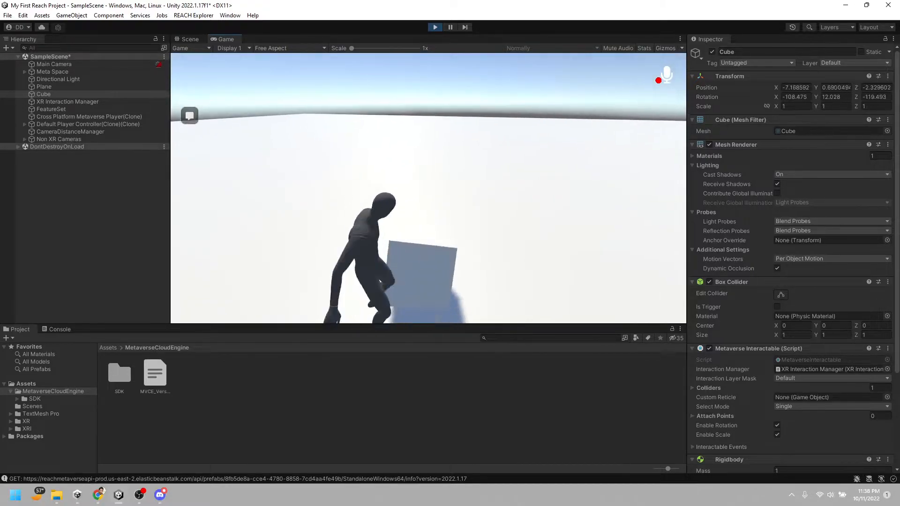
pyautogui.press('w')
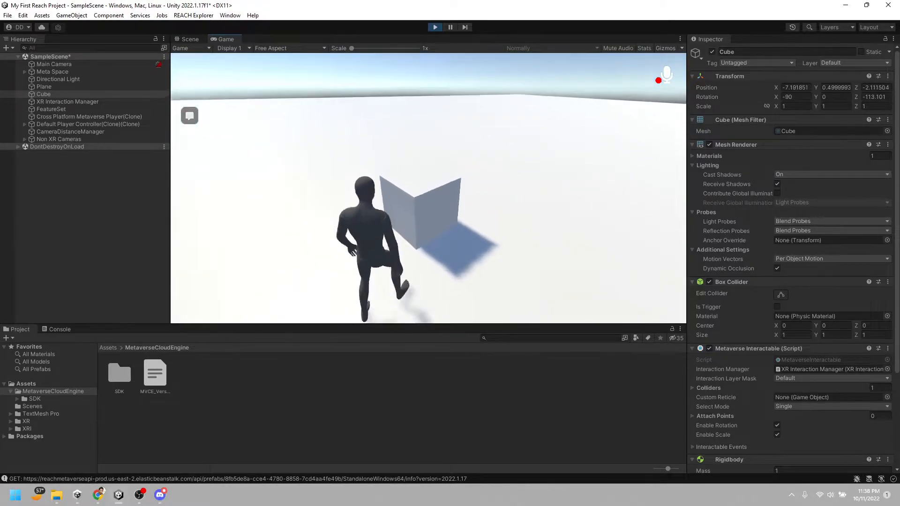
pyautogui.press('f')
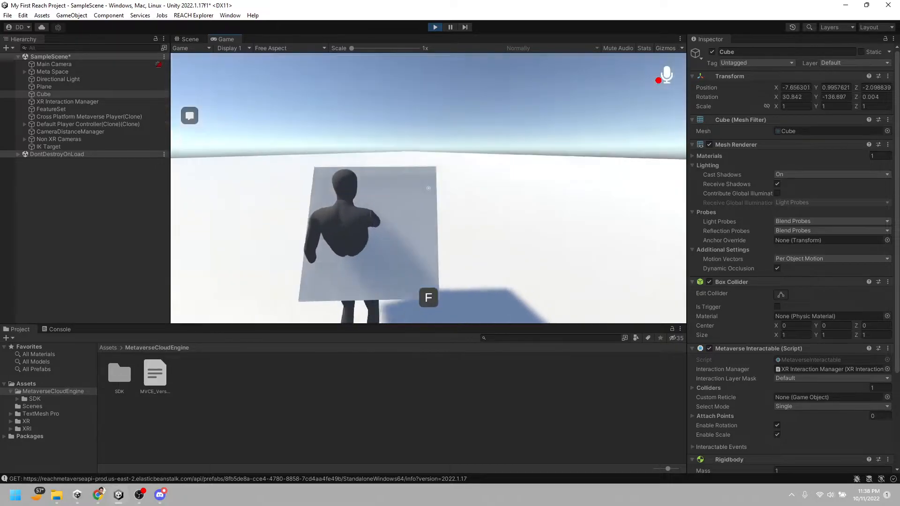
pyautogui.press('f')
pyautogui.press('w')
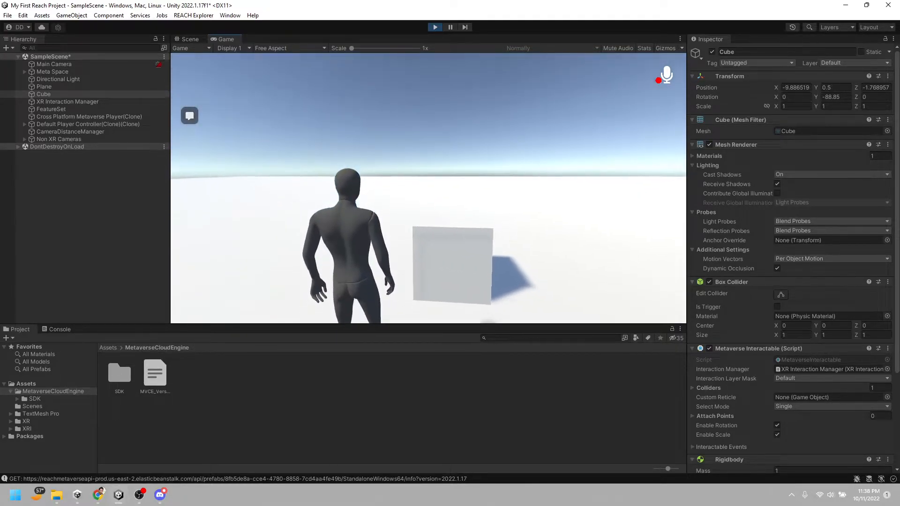
pyautogui.press('Escape')
pyautogui.click(434, 27)
# Look over the cube and its surroundings from several sides in the scene
pyautogui.moveTo(408, 253); pyautogui.dragTo(657, 261, button='right')
pyautogui.press('a')
pyautogui.press('s')
pyautogui.moveTo(424, 254); pyautogui.dragTo(446, 253, button='right')
pyautogui.press('w')
pyautogui.scroll(5, 446, 253)
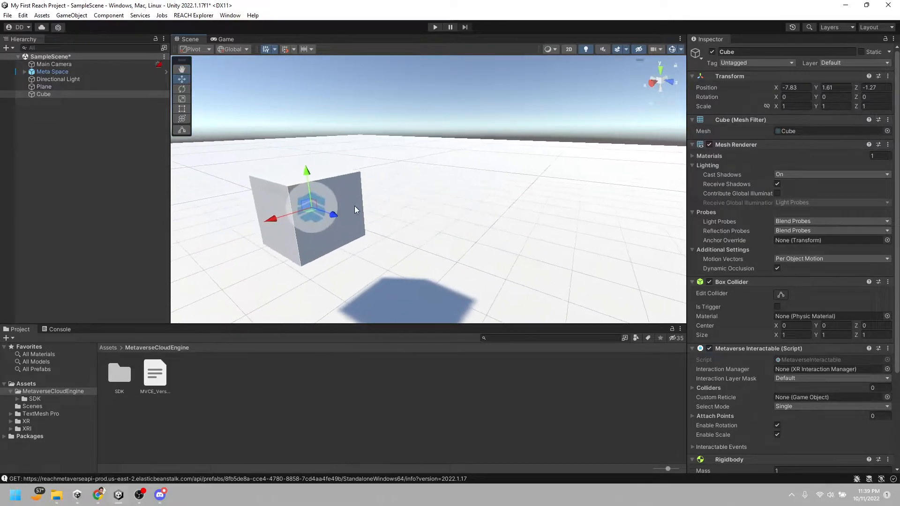
pyautogui.moveTo(337, 232); pyautogui.dragTo(395, 198, button='right')
pyautogui.press('a')
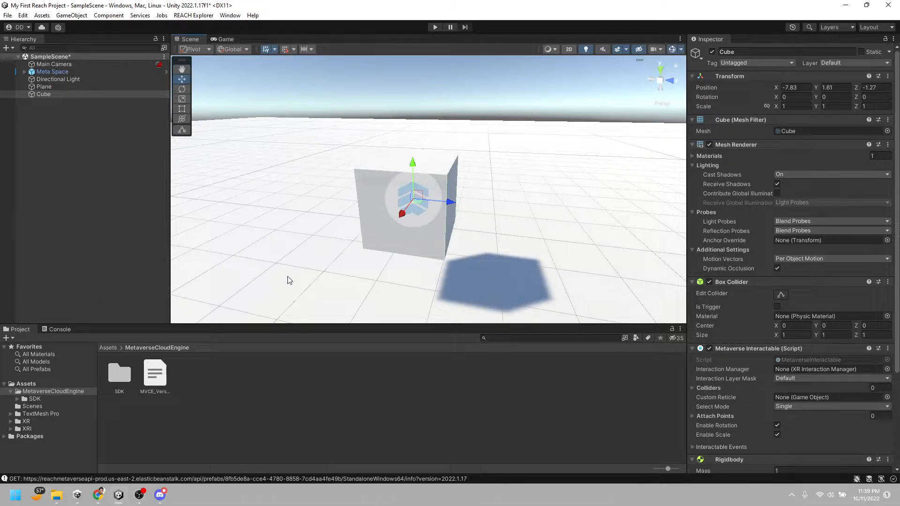
# Create a folder named _Materials directly inside the project's Assets folder
pyautogui.click(49, 383)
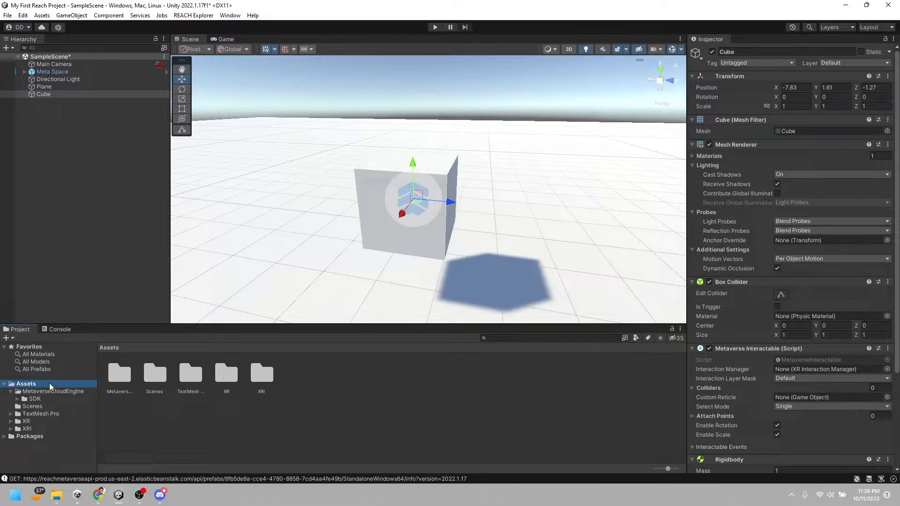
pyautogui.click(10, 391)
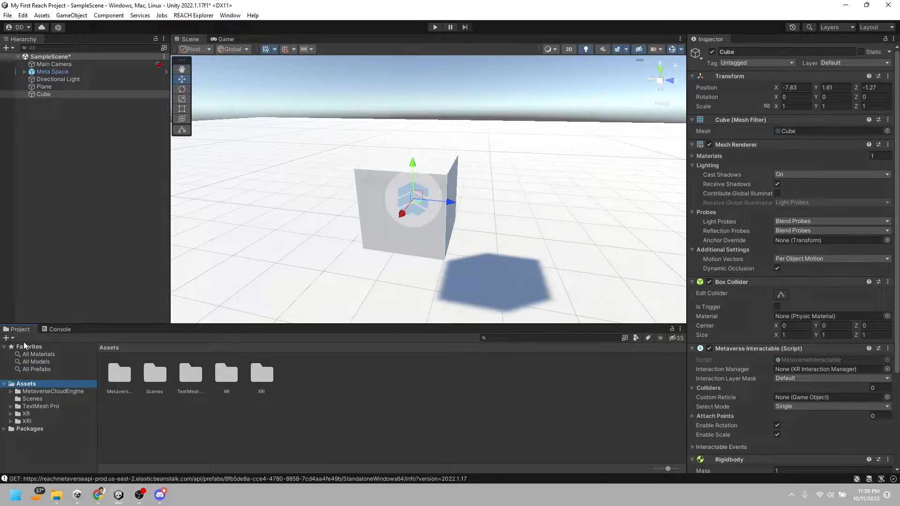
pyautogui.rightClick(29, 386)
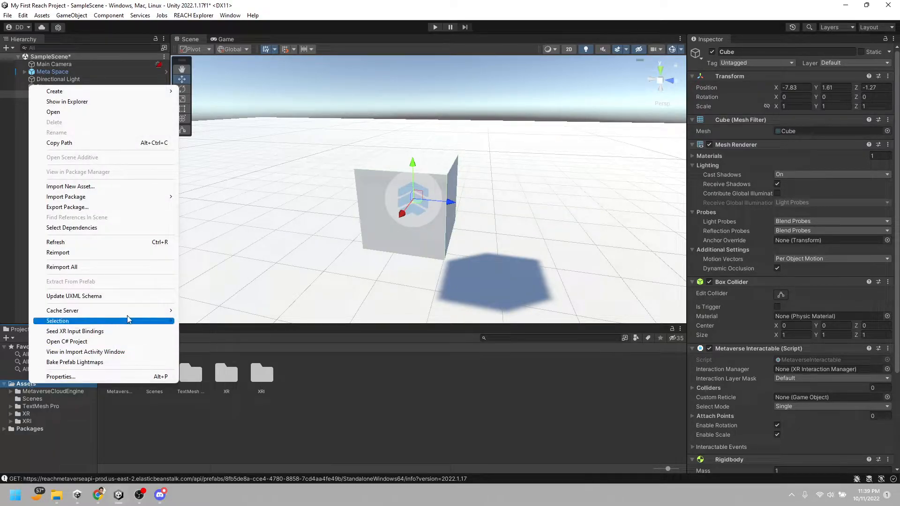
pyautogui.moveTo(126, 95)
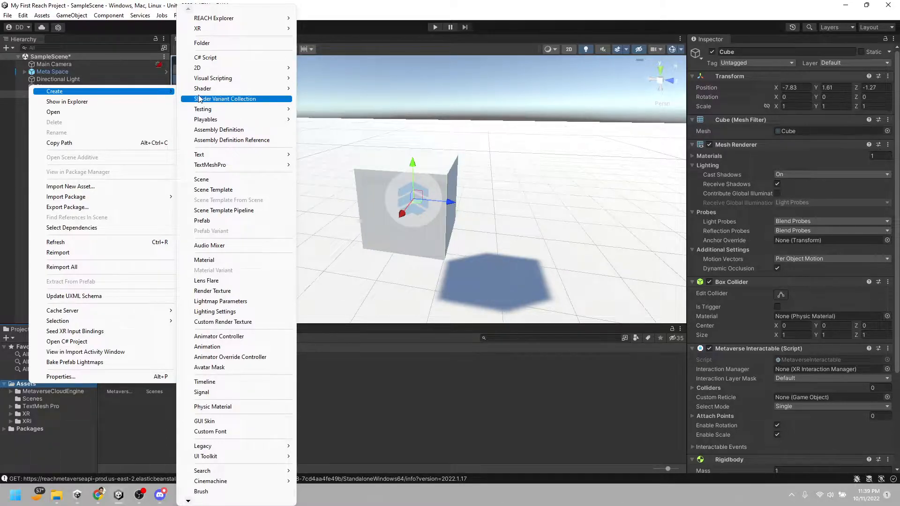
pyautogui.click(220, 44)
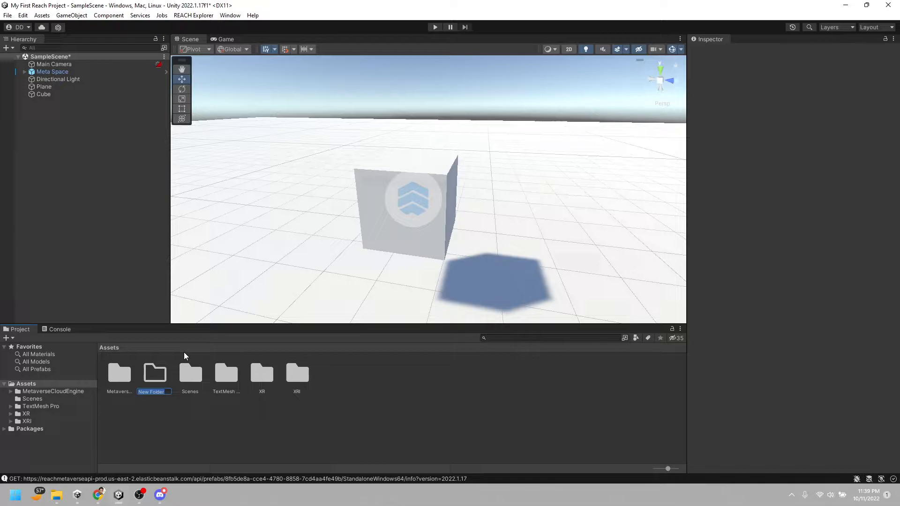
pyautogui.press('BackSpace')
pyautogui.write('_Ma')
pyautogui.write('terials')
pyautogui.press('Return')
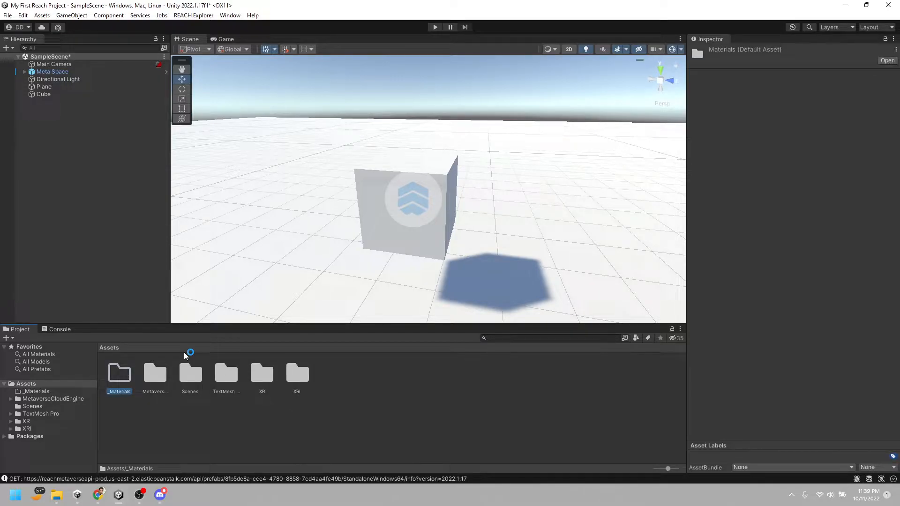
# Create a new material named Grey inside the _Materials folder
pyautogui.click(31, 392)
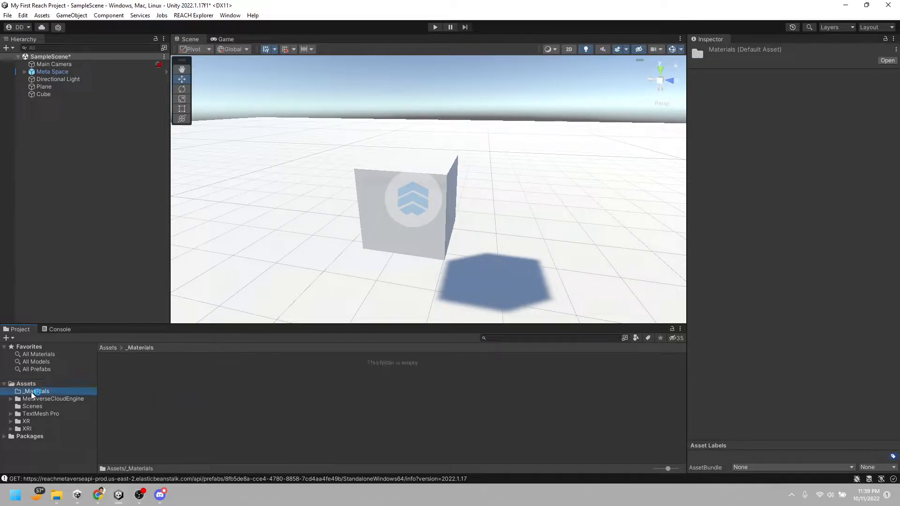
pyautogui.rightClick(165, 389)
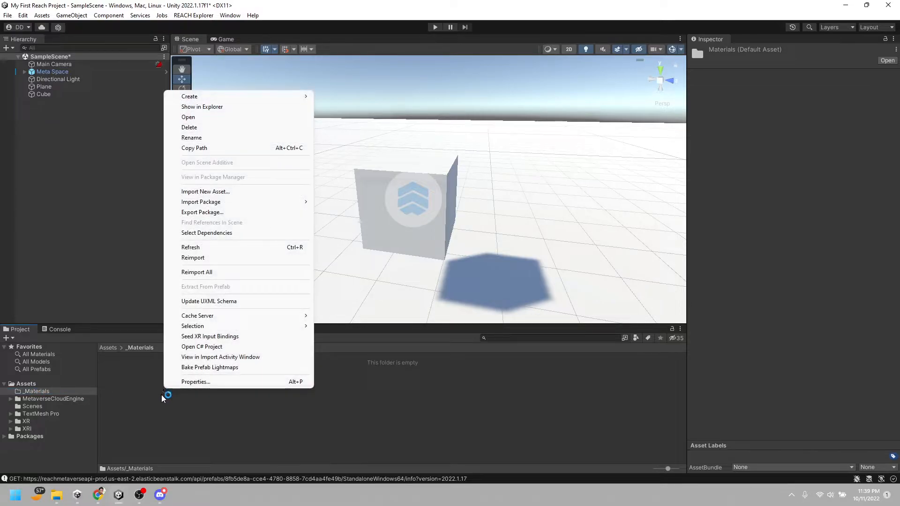
pyautogui.moveTo(232, 99)
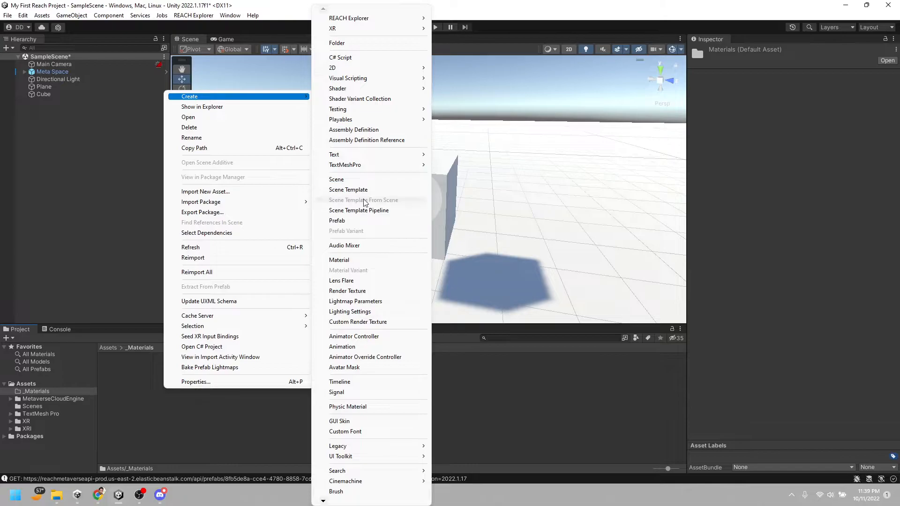
pyautogui.click(365, 258)
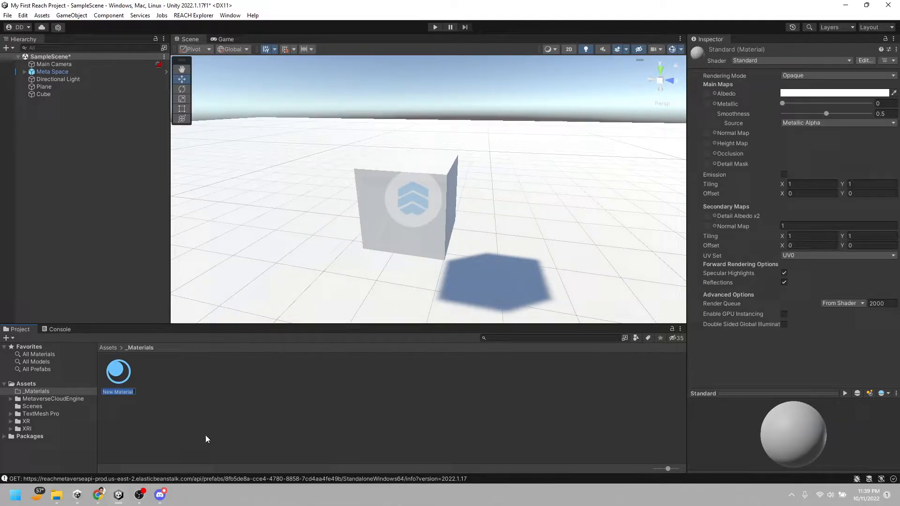
pyautogui.moveTo(164, 499)
pyautogui.write('Grey')
pyautogui.press('Return')
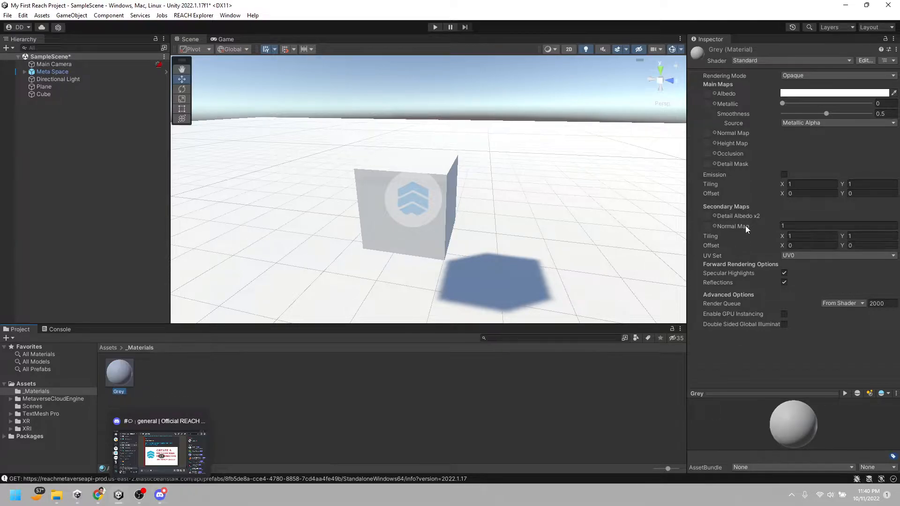
# Apply the Grey material to the cube and set its albedo colour to a neutral grey
pyautogui.moveTo(120, 375); pyautogui.dragTo(360, 243)
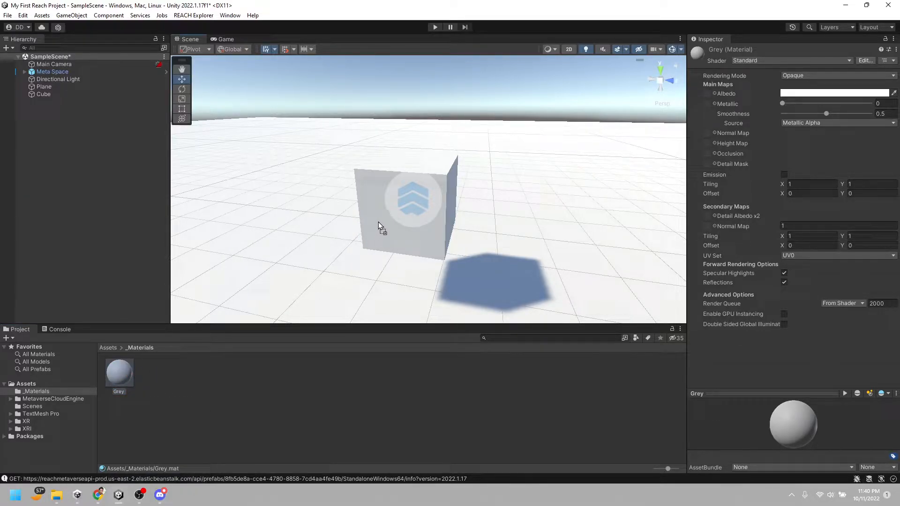
pyautogui.moveTo(385, 235); pyautogui.dragTo(395, 234, button='right')
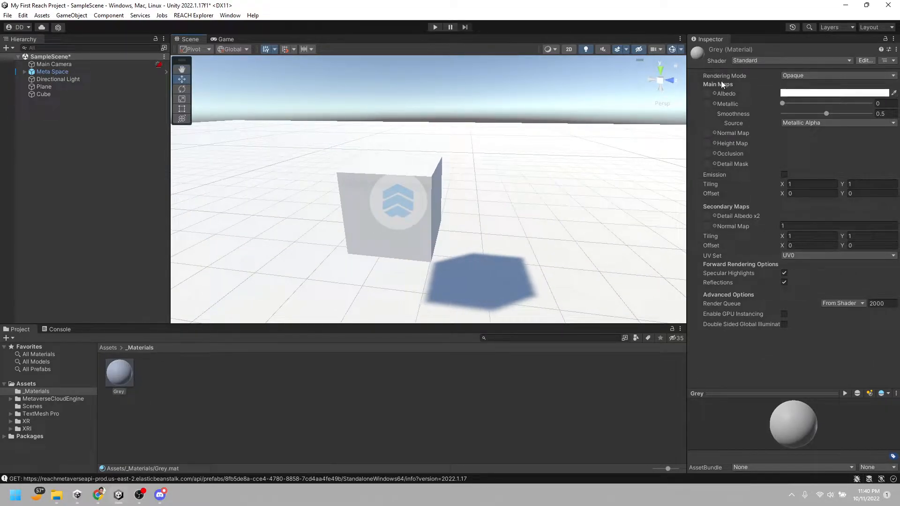
pyautogui.click(817, 94)
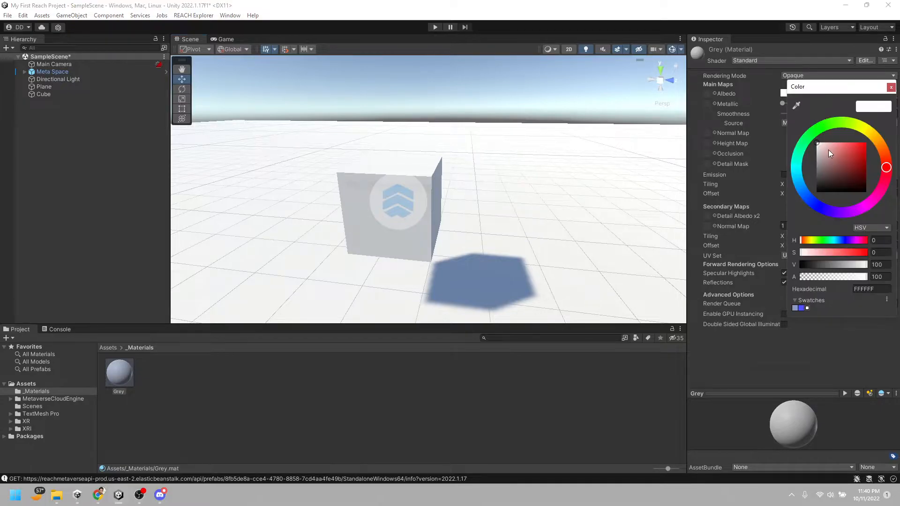
pyautogui.click(836, 160)
pyautogui.moveTo(838, 163); pyautogui.dragTo(791, 170)
pyautogui.click(890, 87)
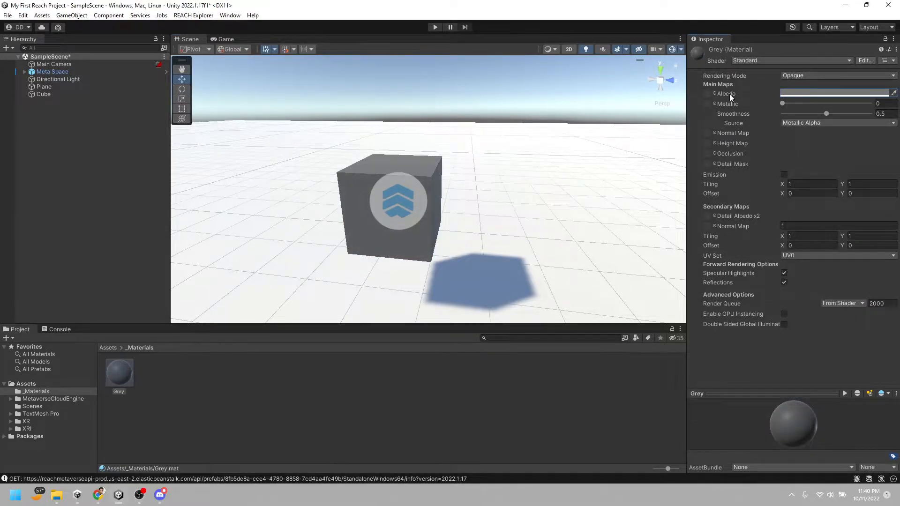
# Run the scene, move the character up to the grey cube to view it, and stop play mode
pyautogui.keyDown('alt'); pyautogui.moveTo(403, 235); pyautogui.dragTo(473, 188); pyautogui.keyUp('alt')
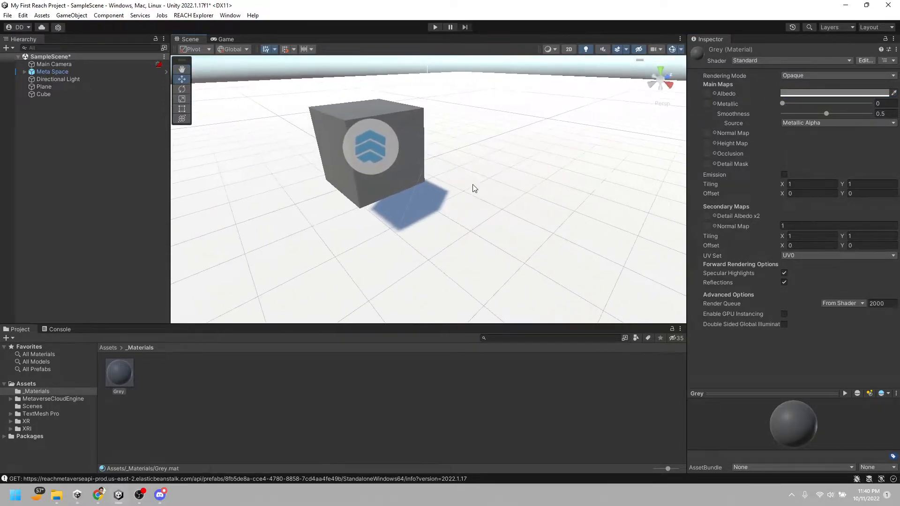
pyautogui.click(434, 27)
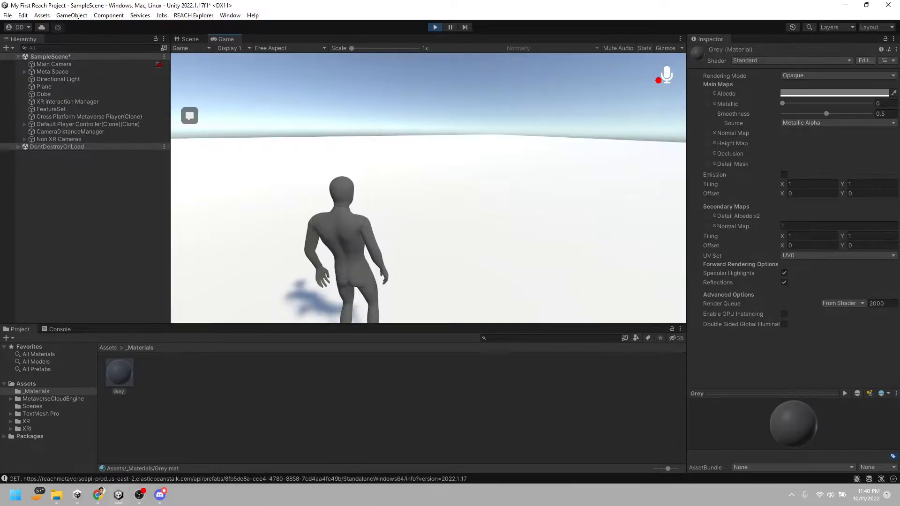
pyautogui.press('w')
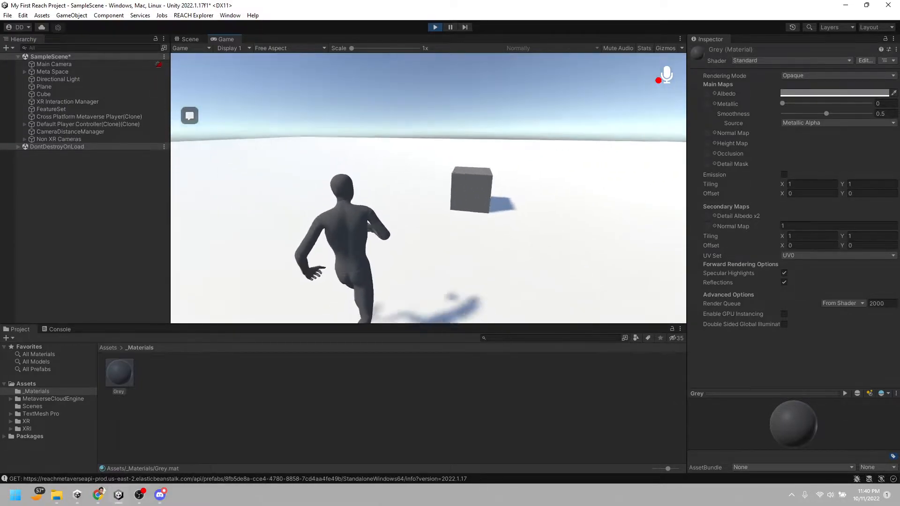
pyautogui.press('w')
pyautogui.press('a')
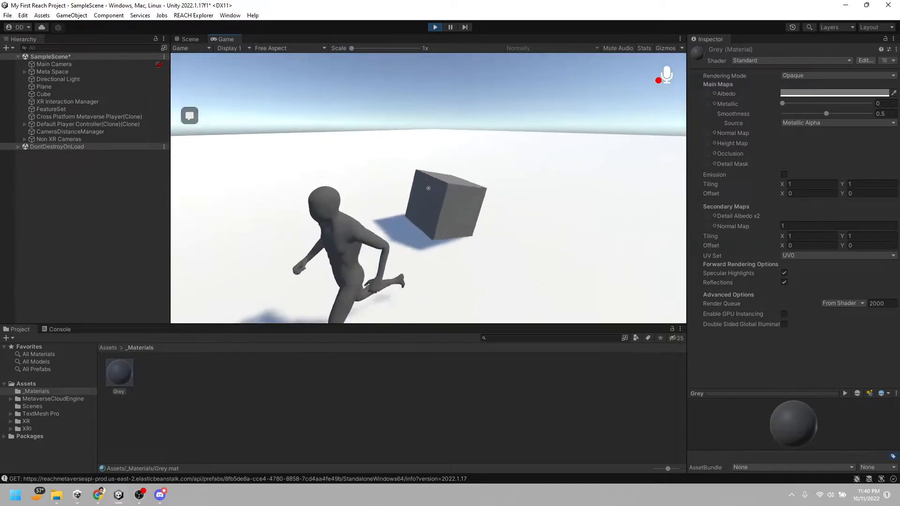
pyautogui.press('Escape')
pyautogui.click(435, 27)
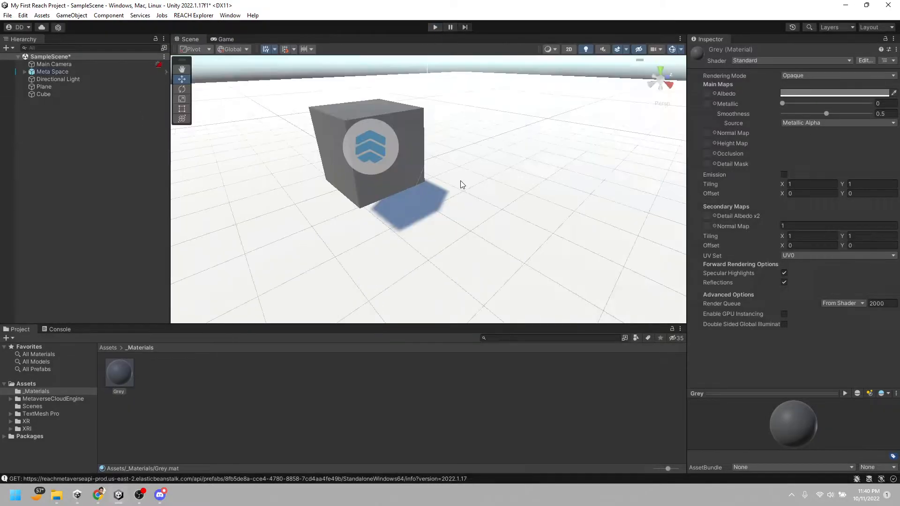
pyautogui.rightClick(71, 125)
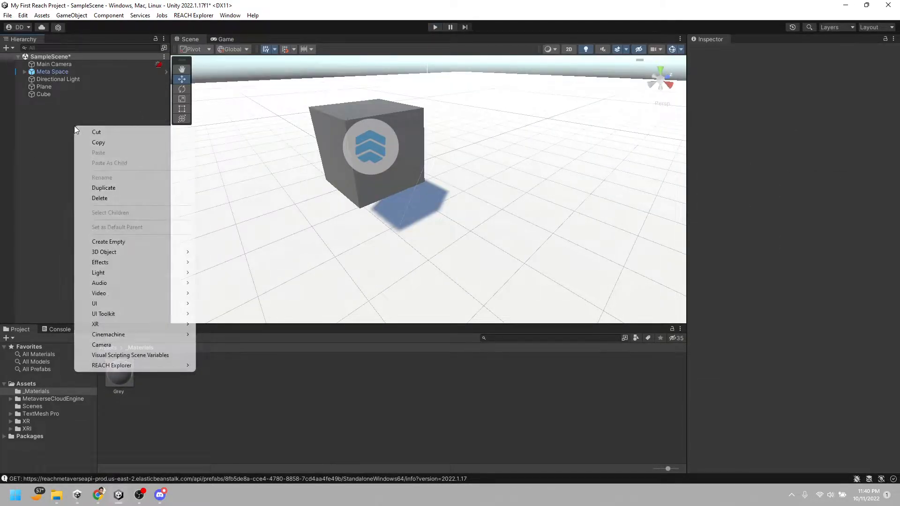
pyautogui.click(164, 243)
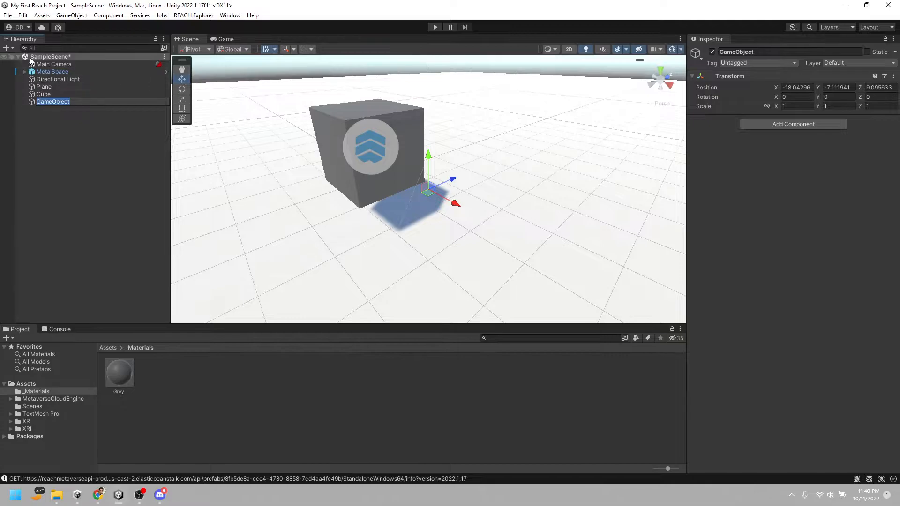
pyautogui.click(31, 103)
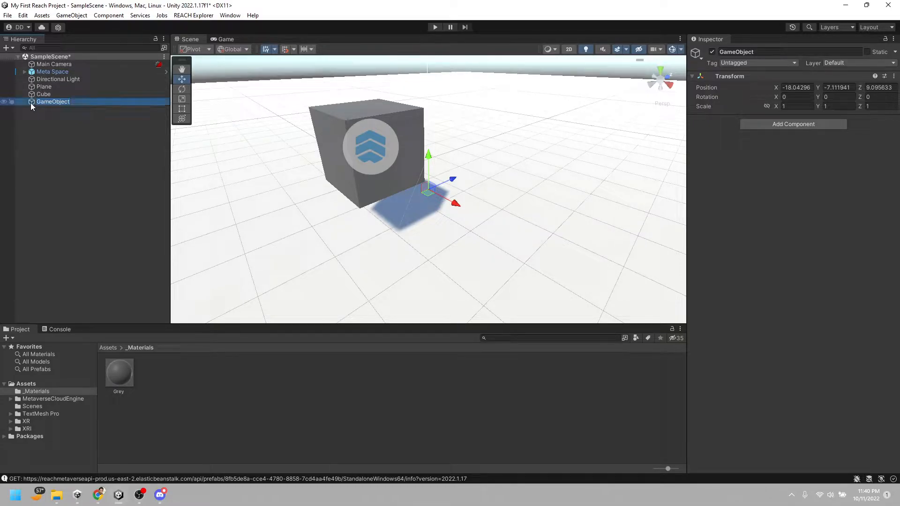
pyautogui.press('Delete')
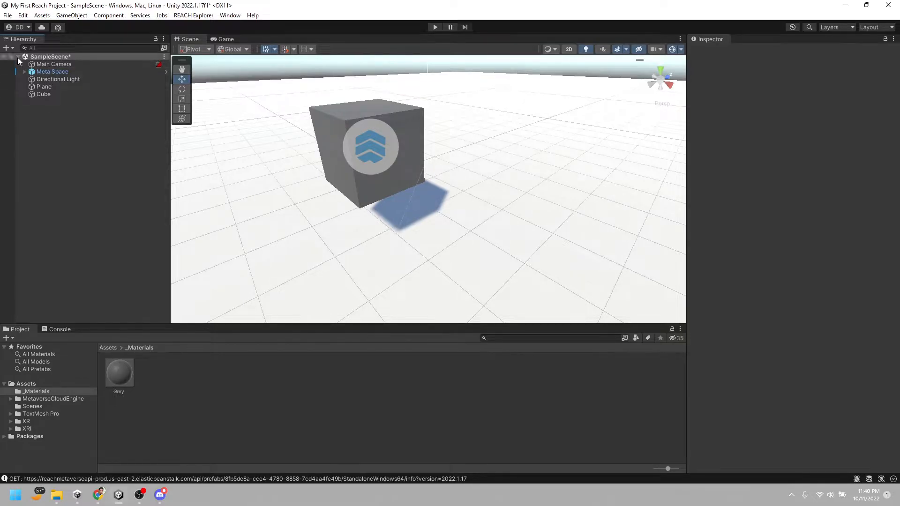
# Create an empty object named Scene at the top level and reset its position to 0, 0, 0
pyautogui.rightClick(45, 128)
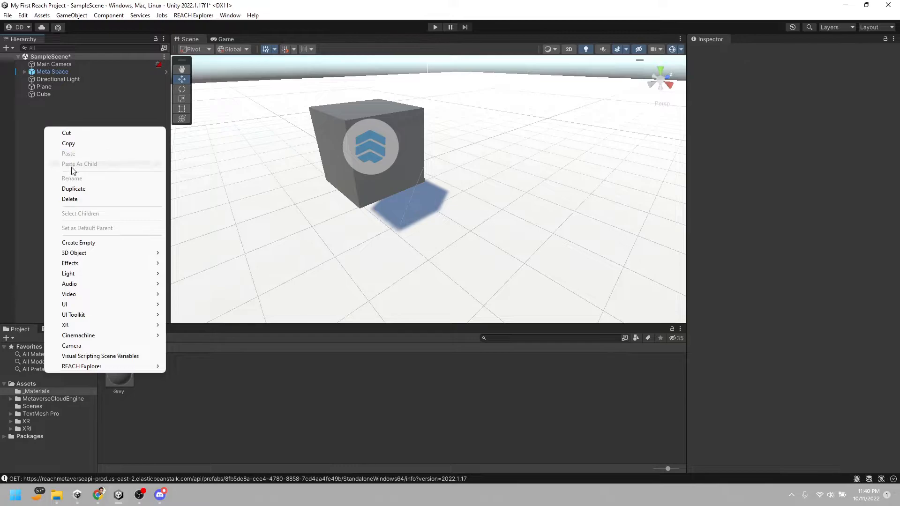
pyautogui.click(88, 243)
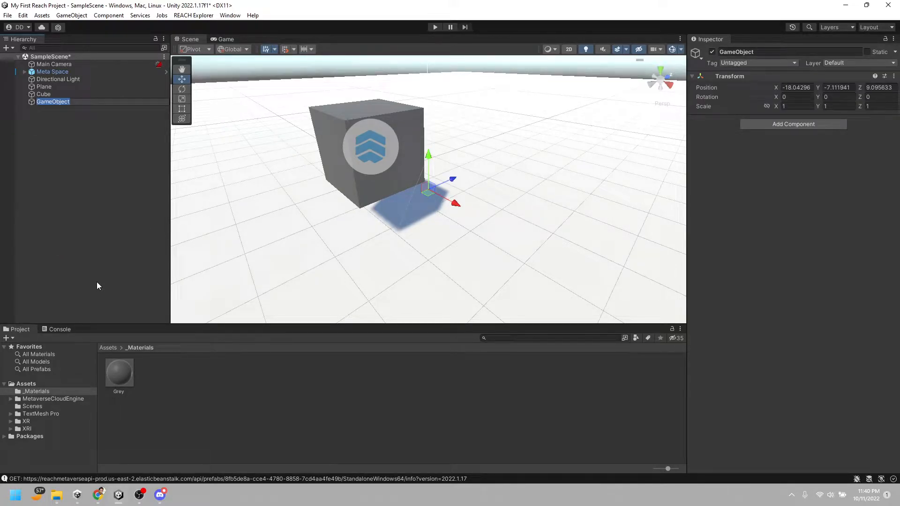
pyautogui.write('Scene')
pyautogui.press('Return')
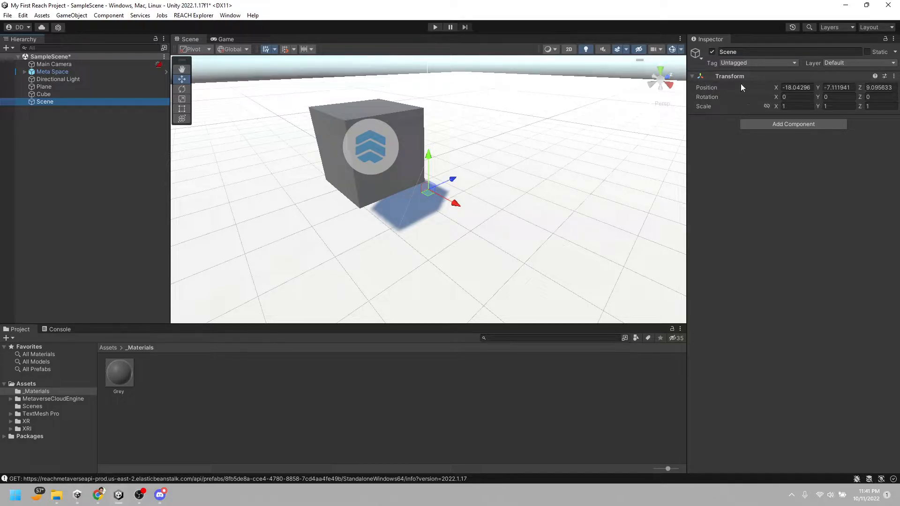
pyautogui.rightClick(700, 77)
pyautogui.click(732, 83)
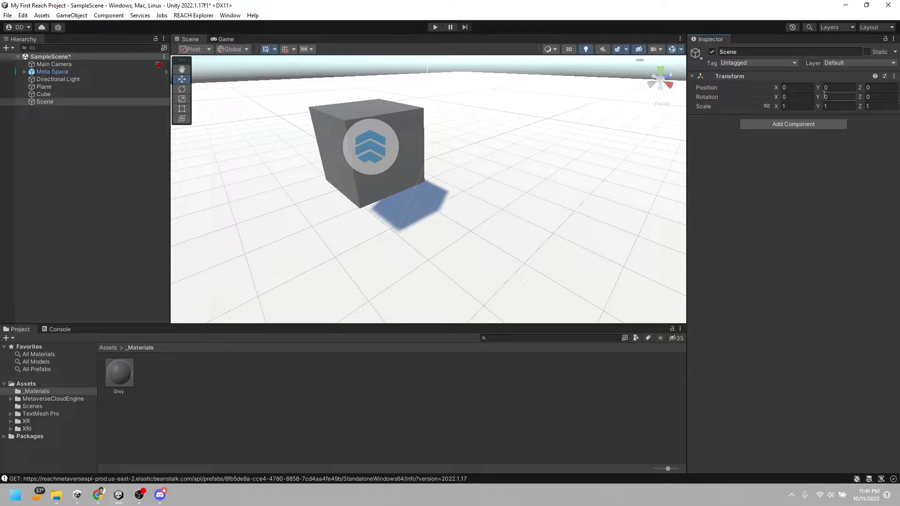
# Add a cube as a child of the Scene object and name it Wall
pyautogui.click(41, 102)
pyautogui.rightClick(39, 102)
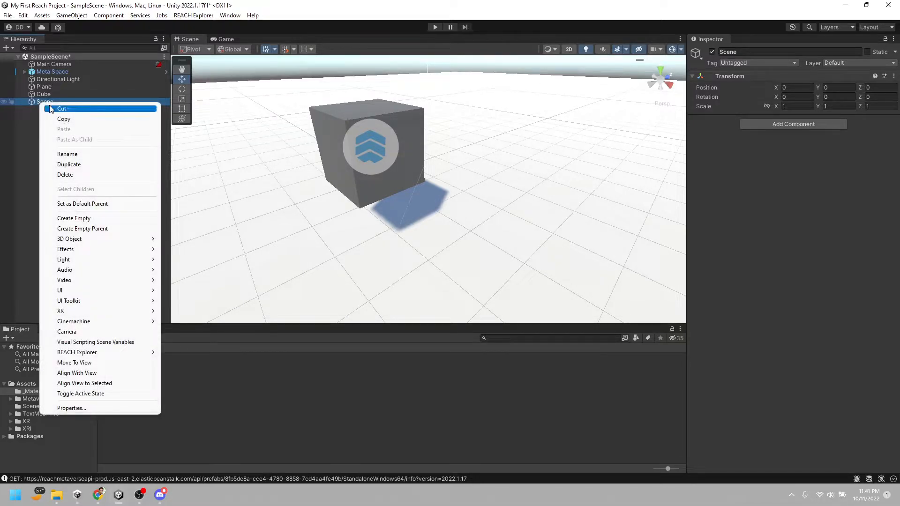
pyautogui.moveTo(96, 245)
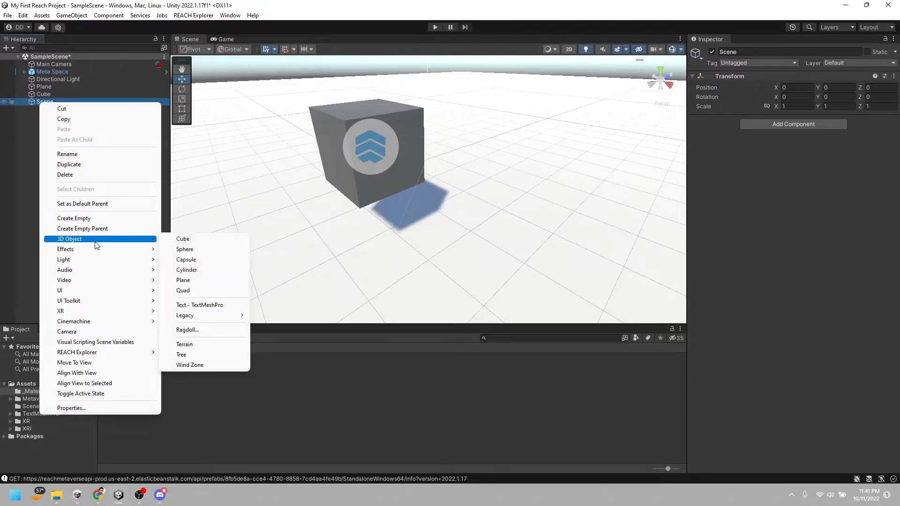
pyautogui.click(184, 239)
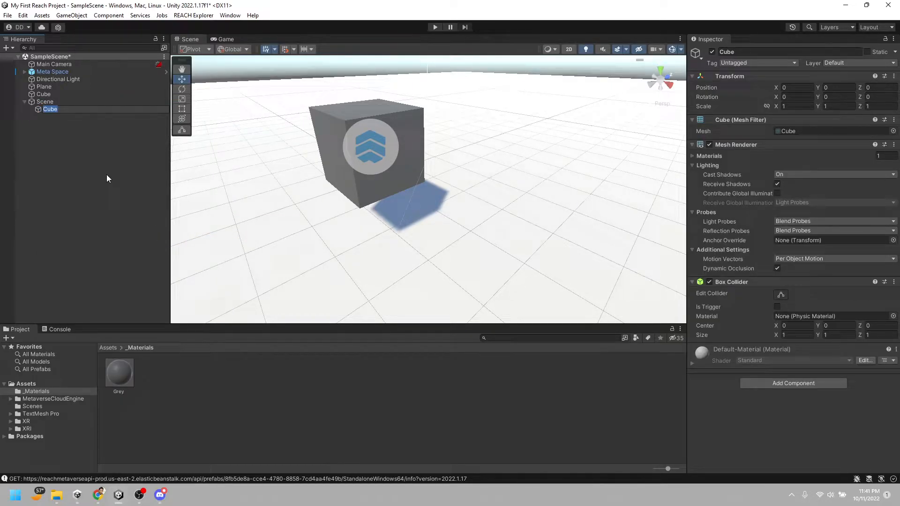
pyautogui.write('Wall')
pyautogui.press('Return')
# Move the Wall cube across the plane to about X -20.28, Z 0.13
pyautogui.moveTo(510, 158); pyautogui.dragTo(542, 181, button='right')
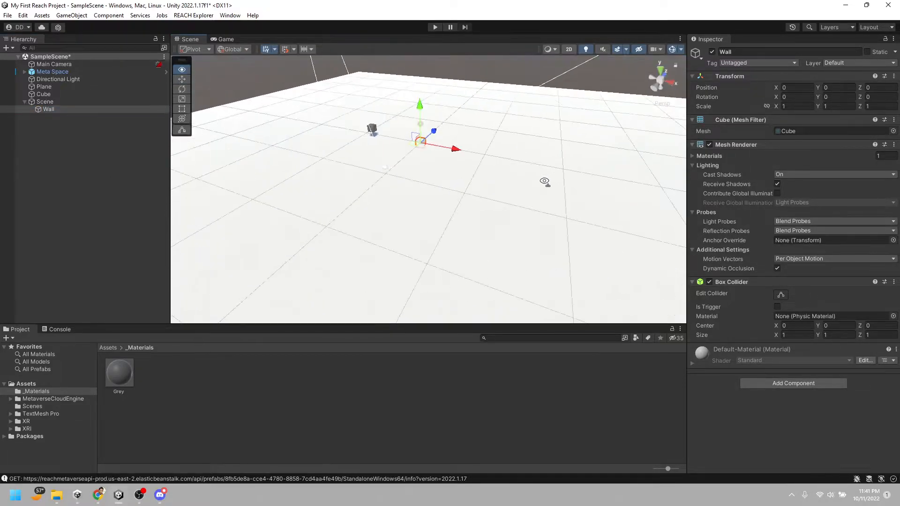
pyautogui.moveTo(369, 170); pyautogui.dragTo(400, 145, button='right')
pyautogui.press('w')
pyautogui.moveTo(400, 145); pyautogui.dragTo(459, 201, button='right')
pyautogui.click(66, 108)
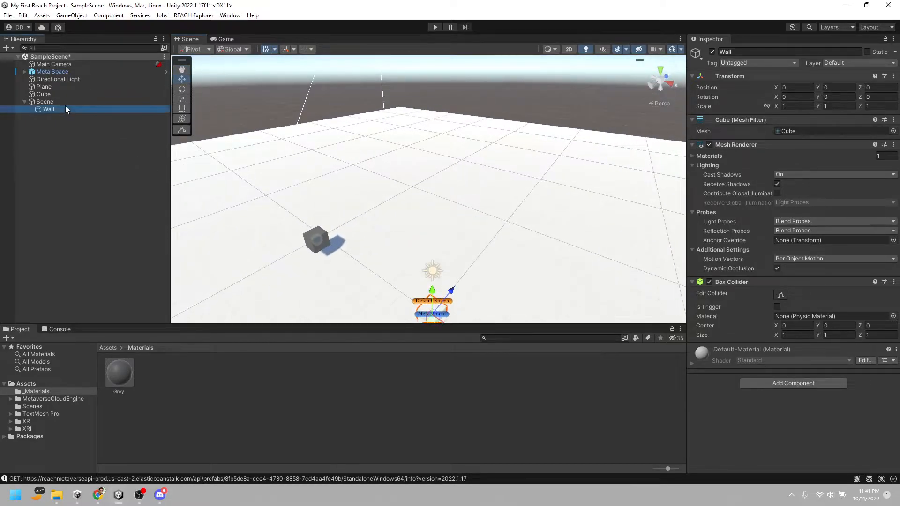
pyautogui.moveTo(421, 262); pyautogui.dragTo(418, 293, button='right')
pyautogui.moveTo(437, 263); pyautogui.dragTo(312, 140)
pyautogui.moveTo(312, 141); pyautogui.dragTo(344, 133, button='right')
# Stretch the Wall upward to a Y scale of about 4.72, keeping its base on the plane
pyautogui.press('t')
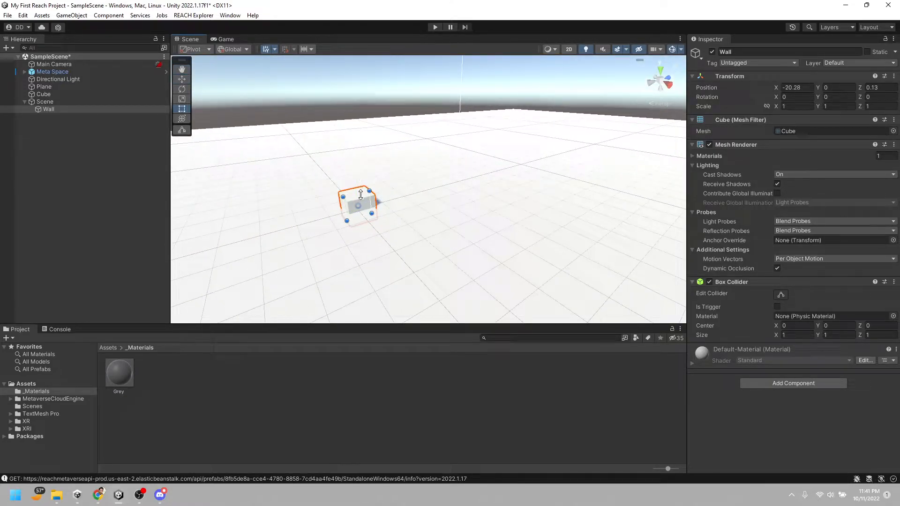
pyautogui.moveTo(360, 194); pyautogui.dragTo(343, 71)
pyautogui.moveTo(360, 216)
pyautogui.mouseDown()
pyautogui.moveTo(359, 195)
pyautogui.moveTo(358, 206)
pyautogui.mouseUp()
pyautogui.press('s')
pyautogui.moveTo(433, 219); pyautogui.dragTo(448, 241, button='right')
pyautogui.press('w')
pyautogui.press('r')
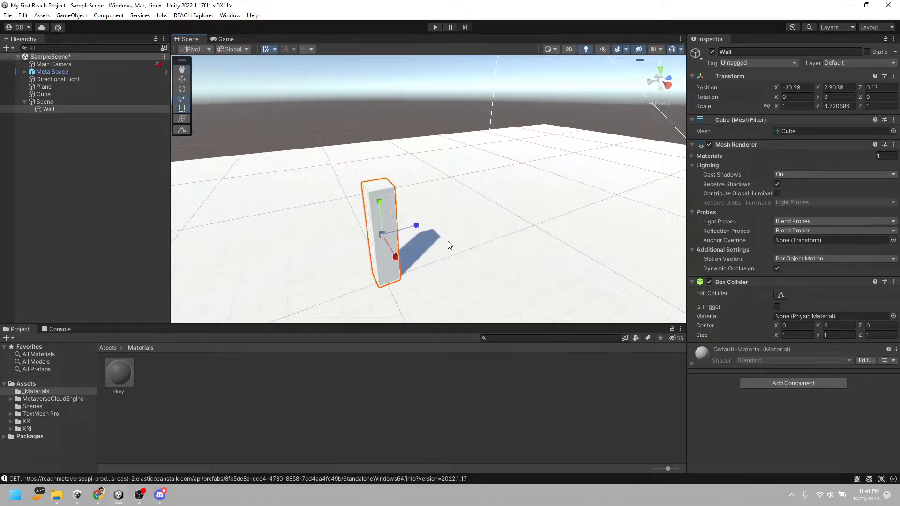
# Scale the Wall to about 1.85 on X and 0.94 on Z to make it wider
pyautogui.moveTo(400, 259); pyautogui.dragTo(425, 236)
pyautogui.keyDown('alt'); pyautogui.moveTo(442, 285); pyautogui.dragTo(428, 235); pyautogui.keyUp('alt')
pyautogui.scroll(3, 426, 236)
pyautogui.keyDown('alt'); pyautogui.moveTo(378, 209); pyautogui.dragTo(461, 244); pyautogui.keyUp('alt')
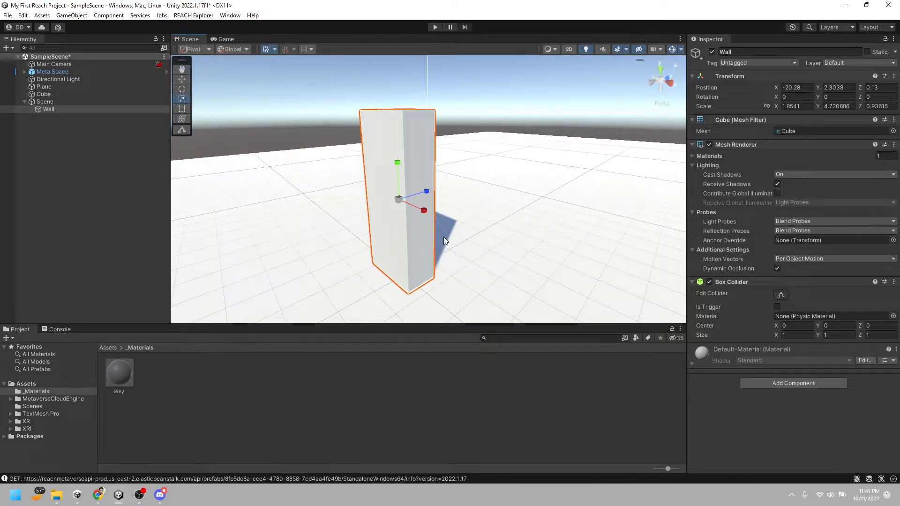
# Tilt the Wall to a rotation of about 36.7, 87.2, -8.6 and sink it to about Y 1.41
pyautogui.press('e')
pyautogui.moveTo(403, 216); pyautogui.dragTo(440, 219)
pyautogui.moveTo(432, 255); pyautogui.dragTo(534, 219, button='right')
pyautogui.press('a')
pyautogui.press('s')
pyautogui.press('w')
pyautogui.moveTo(459, 200); pyautogui.dragTo(455, 212)
# Apply the Grey material from the _Materials folder to the ground plane
pyautogui.moveTo(130, 378); pyautogui.dragTo(494, 266)
pyautogui.moveTo(493, 277); pyautogui.dragTo(522, 275, button='right')
pyautogui.press('w')
pyautogui.click(46, 393)
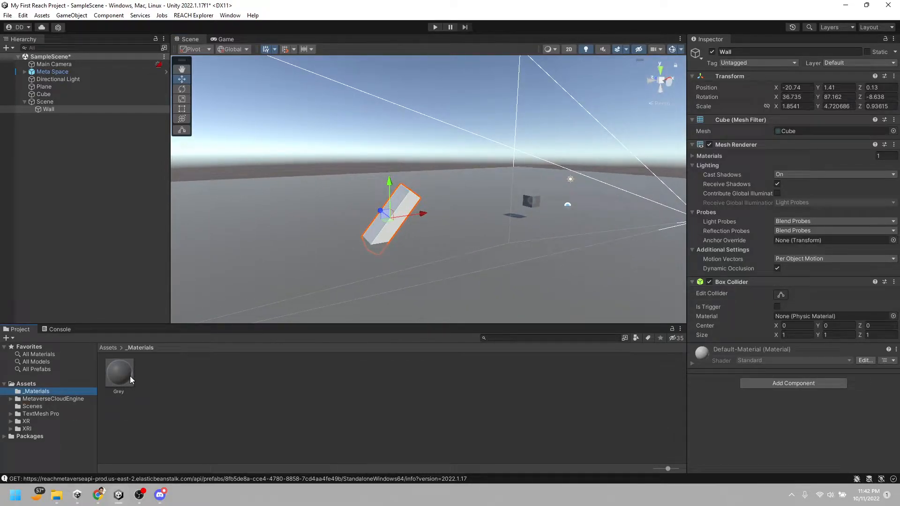
# Tilt the Wall into a shallower ramp at about 60.6, 75.7, -15.9 and lower it to about Y 0.63
pyautogui.press('e')
pyautogui.moveTo(395, 248); pyautogui.dragTo(407, 235, button='right')
pyautogui.press('w')
pyautogui.press('e')
pyautogui.moveTo(400, 203); pyautogui.dragTo(386, 169)
pyautogui.press('w')
pyautogui.moveTo(387, 170); pyautogui.dragTo(345, 223, button='right')
pyautogui.press('t')
pyautogui.press('w')
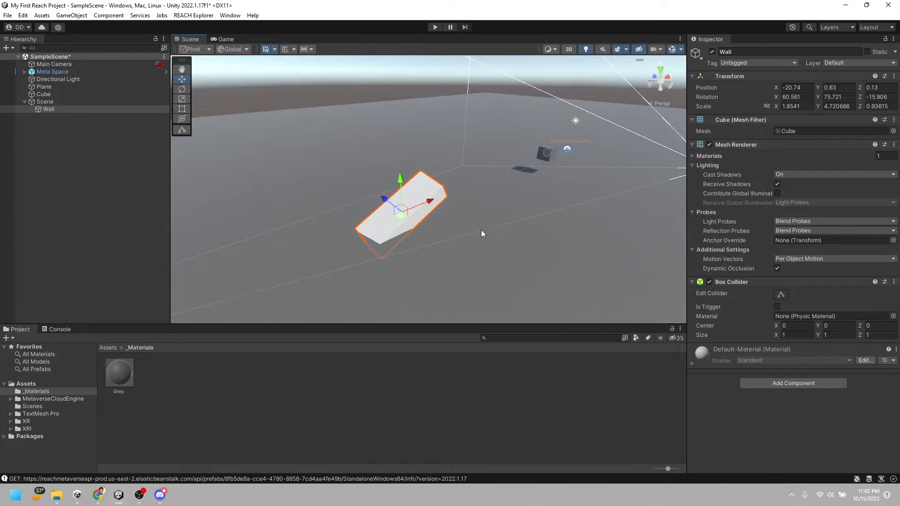
# Duplicate the tilted Wall inside the Scene object
pyautogui.click(74, 114)
pyautogui.click(65, 103)
pyautogui.click(58, 111)
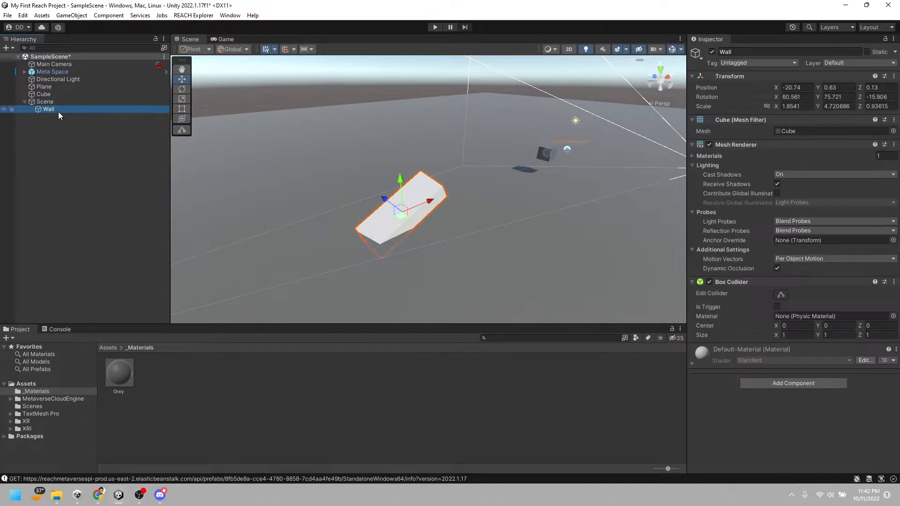
pyautogui.moveTo(531, 224); pyautogui.dragTo(541, 216, button='right')
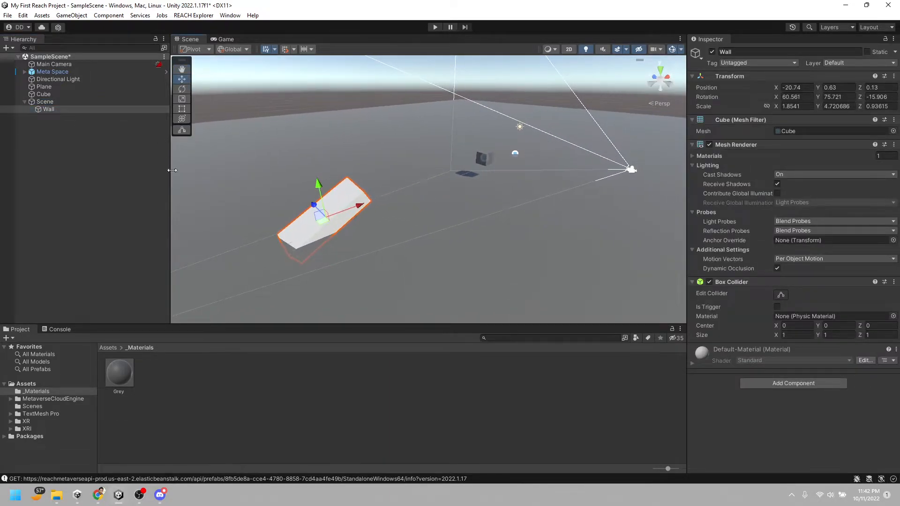
pyautogui.click(67, 110)
pyautogui.click(52, 102)
pyautogui.click(50, 112)
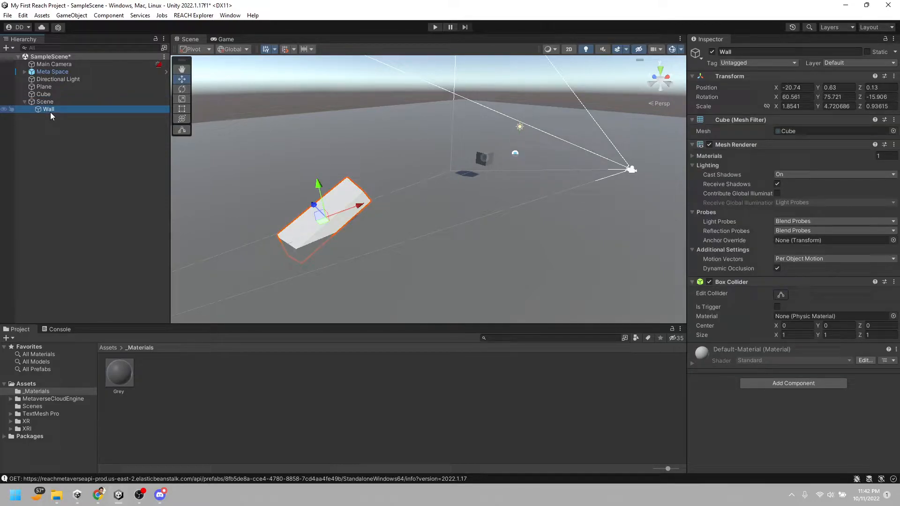
pyautogui.hotkey('ctrl', 'd')
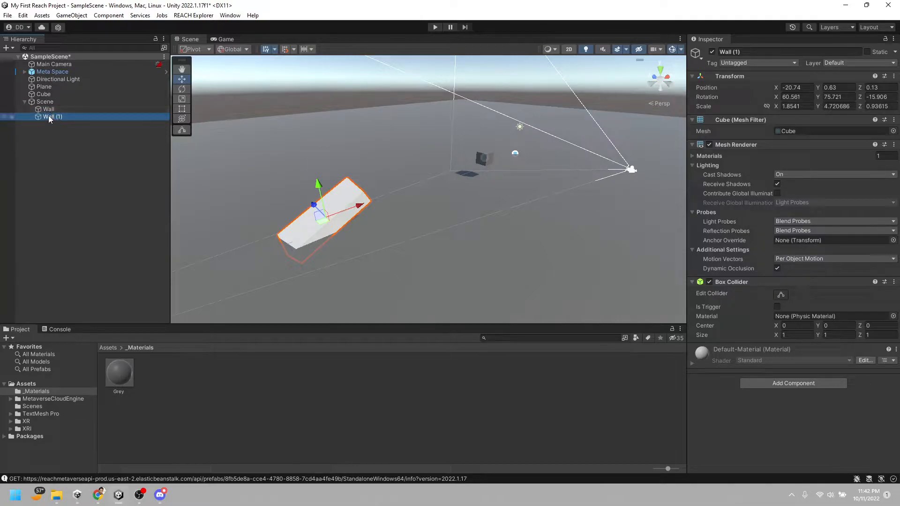
# Move the duplicated wall away from the ramp to about -14.74, 2.21, -3.05 and rotate it to lie nearly level
pyautogui.moveTo(313, 209); pyautogui.dragTo(439, 150)
pyautogui.press('e')
pyautogui.press('w')
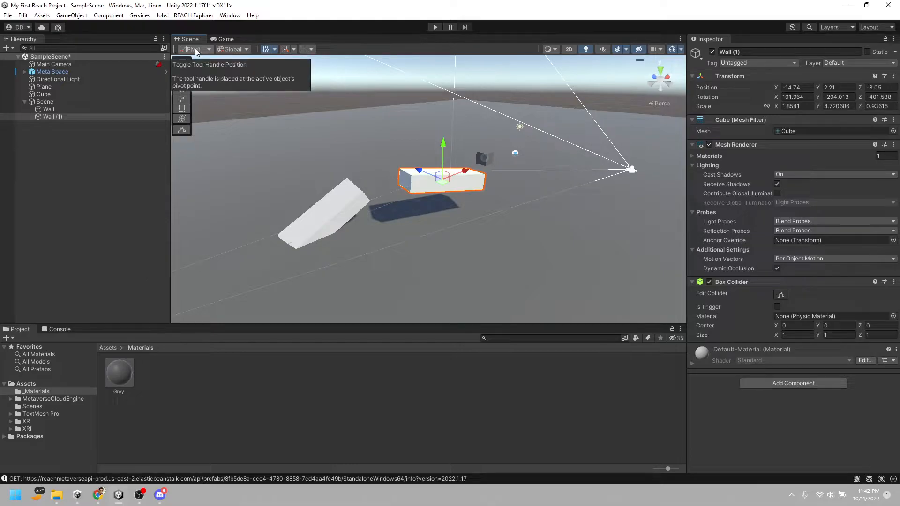
# Switch the handles to Local orientation and move Wall (1) to about -16.05, 2.3, -2.64
pyautogui.click(250, 50)
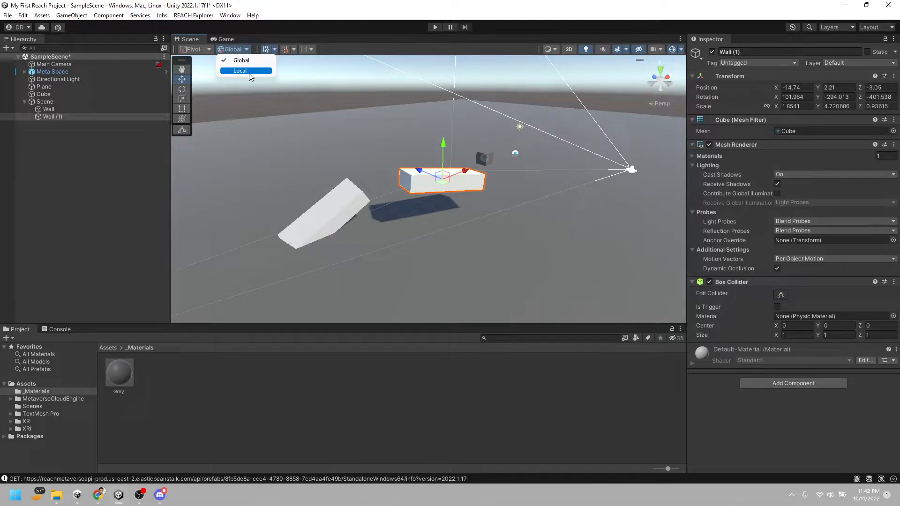
pyautogui.click(249, 71)
pyautogui.moveTo(416, 207); pyautogui.dragTo(457, 202, button='right')
pyautogui.press('w')
pyautogui.moveTo(465, 191); pyautogui.dragTo(389, 225)
pyautogui.moveTo(331, 241); pyautogui.dragTo(448, 240, button='right')
pyautogui.press('a')
# Rotate Wall (1) to about 96.1, -197.8, -295.8 so it lines up with the ramp
pyautogui.press('e')
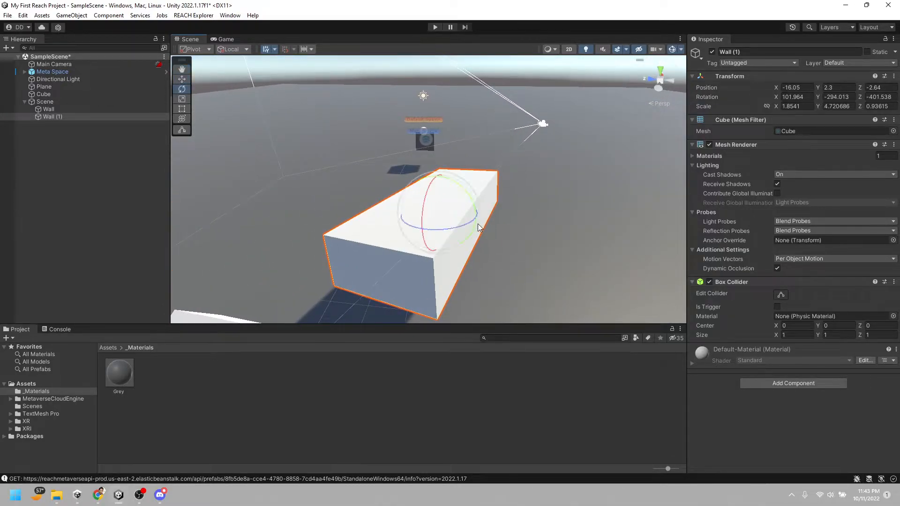
pyautogui.moveTo(467, 195); pyautogui.dragTo(475, 204)
pyautogui.press('w')
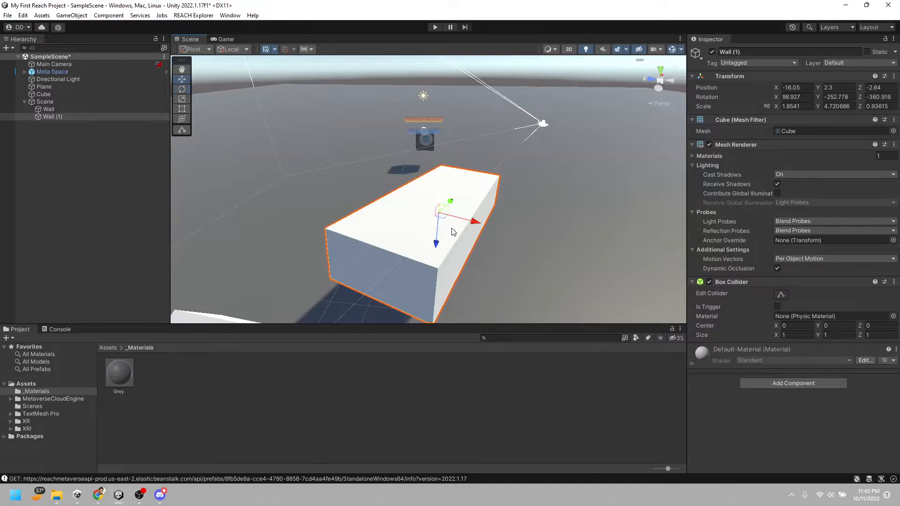
pyautogui.press('e')
pyautogui.moveTo(455, 216); pyautogui.dragTo(430, 215)
pyautogui.press('w')
# Switch the handles to Global orientation and move Wall (1) to about -15.42, 2.41, -0.24
pyautogui.click(232, 49)
pyautogui.click(234, 59)
pyautogui.moveTo(423, 229); pyautogui.dragTo(326, 252, button='right')
pyautogui.moveTo(466, 224); pyautogui.dragTo(432, 207, button='right')
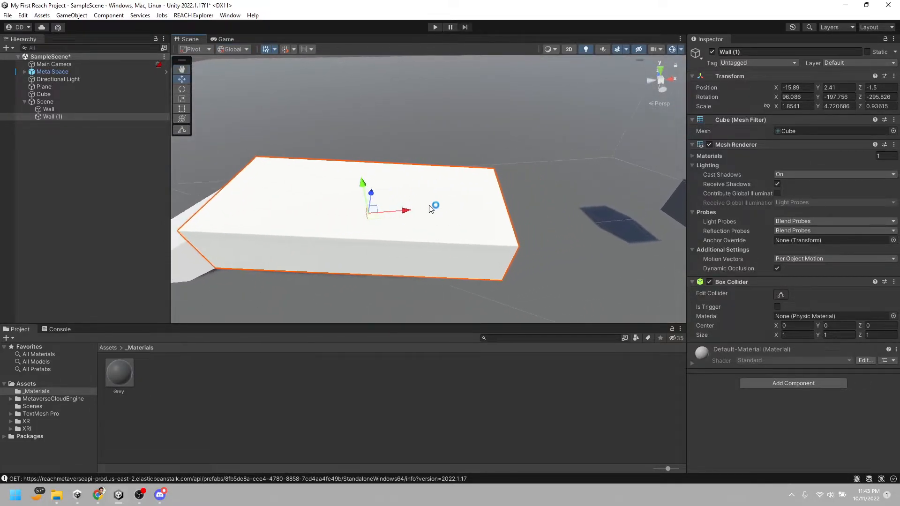
pyautogui.moveTo(378, 206); pyautogui.dragTo(401, 180)
pyautogui.moveTo(436, 218); pyautogui.dragTo(378, 220, button='right')
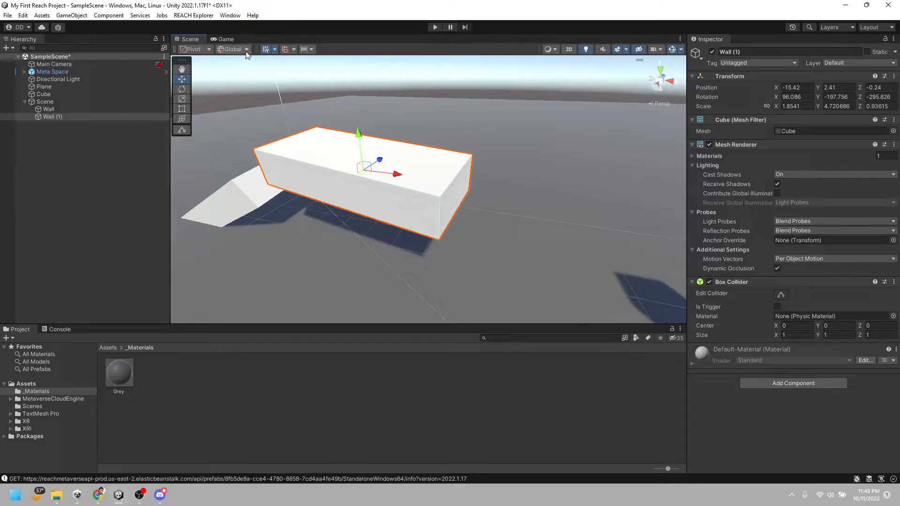
# Using Local handles, move Wall (1) against the ramp's upper end at about -16.62, 1.59, -0.32
pyautogui.click(246, 71)
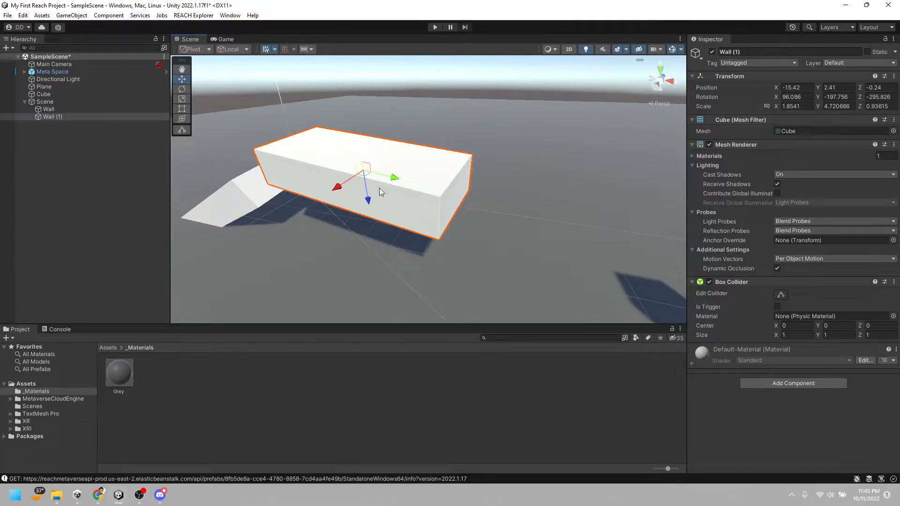
pyautogui.moveTo(379, 190); pyautogui.dragTo(403, 194, button='right')
pyautogui.moveTo(409, 168); pyautogui.dragTo(374, 164)
pyautogui.press('a')
pyautogui.moveTo(375, 176); pyautogui.dragTo(539, 152, button='right')
pyautogui.moveTo(471, 148); pyautogui.dragTo(479, 154)
pyautogui.press('s')
pyautogui.moveTo(478, 154); pyautogui.dragTo(522, 215, button='right')
pyautogui.moveTo(507, 178); pyautogui.dragTo(514, 179)
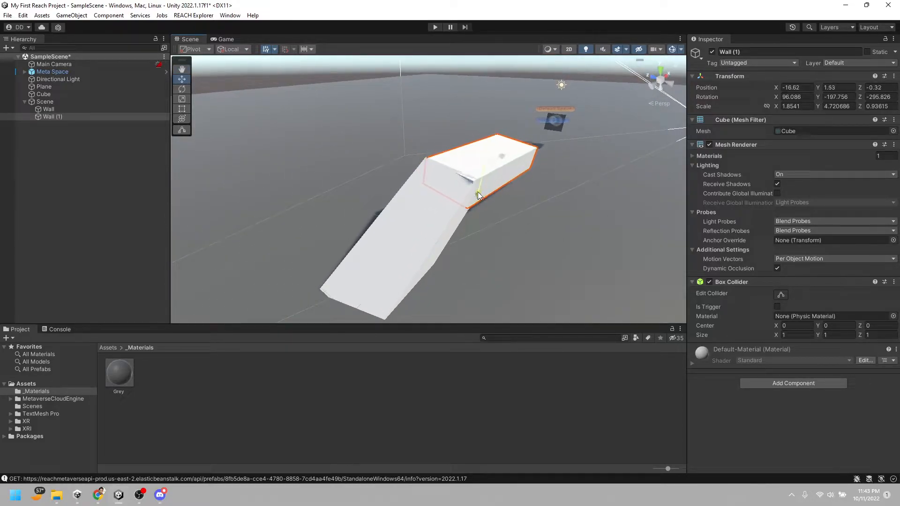
pyautogui.moveTo(511, 212); pyautogui.dragTo(519, 250, button='right')
pyautogui.moveTo(557, 150); pyautogui.dragTo(420, 212, button='right')
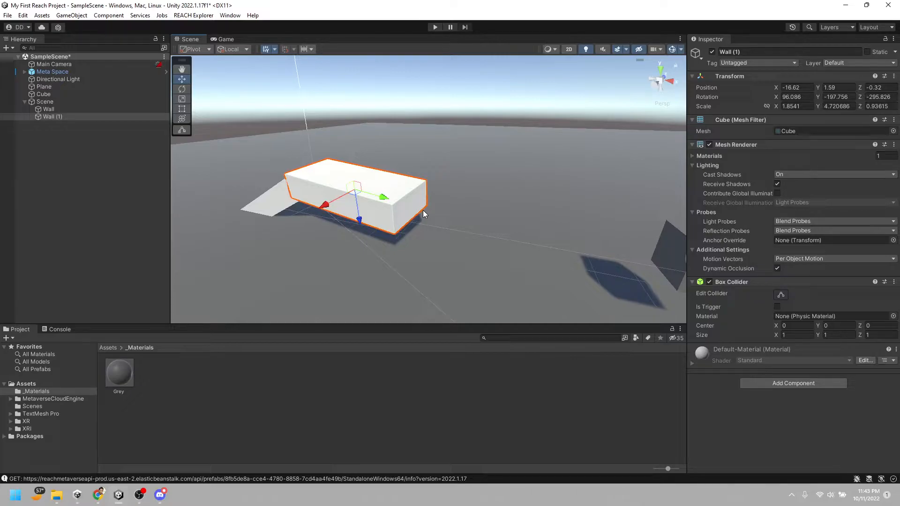
pyautogui.scroll(3, 446, 213)
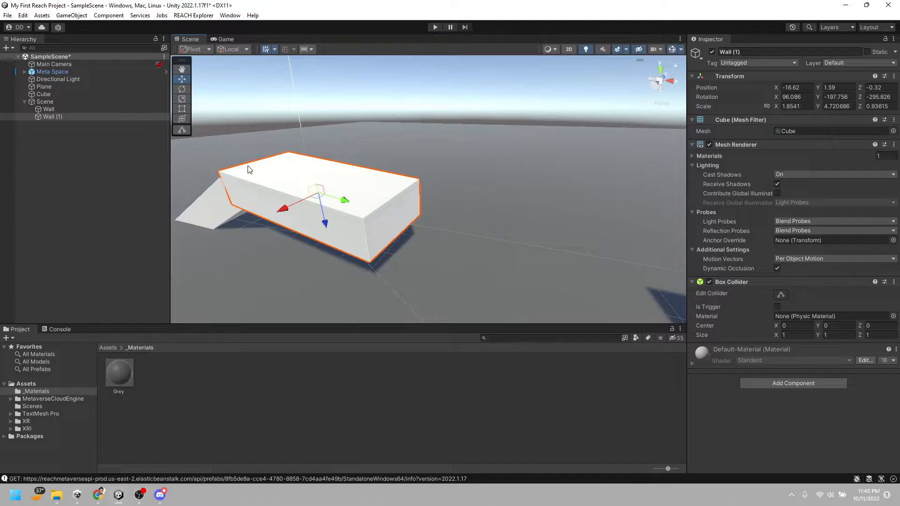
pyautogui.press('Left')
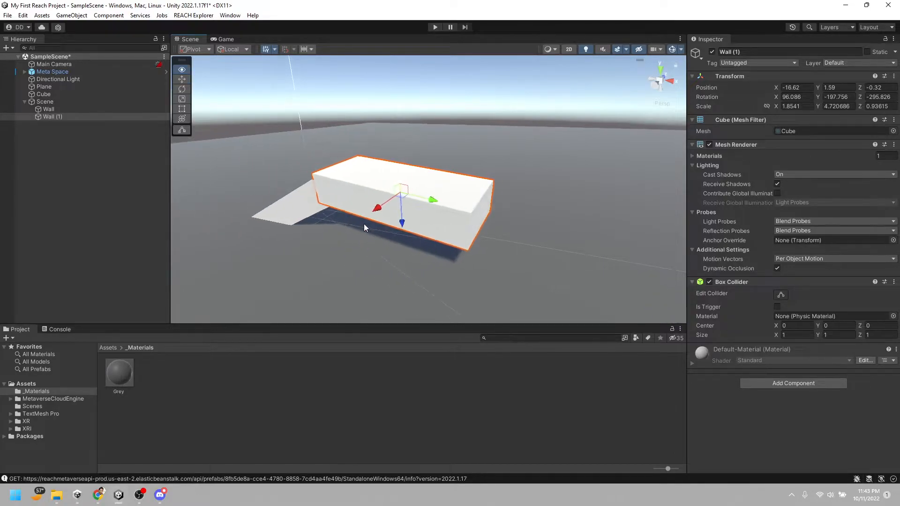
# Fine-tune Wall (1) at the ramp's upper end: lower it to about Y 1.51 and rotate it to about 101.6, -185.1, -283.3
pyautogui.moveTo(413, 221); pyautogui.dragTo(415, 230)
pyautogui.press('e')
pyautogui.moveTo(396, 182); pyautogui.dragTo(399, 191)
pyautogui.press('f')
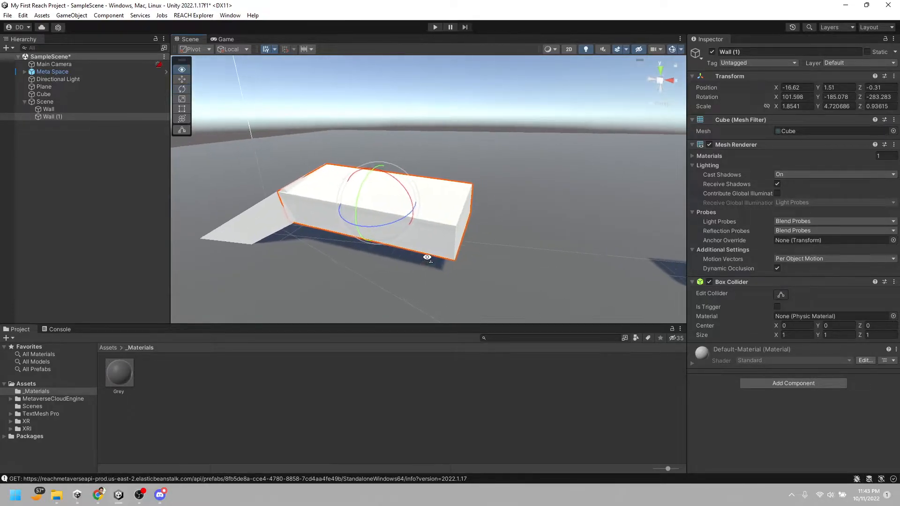
pyautogui.press('w')
pyautogui.scroll(-5, 432, 260)
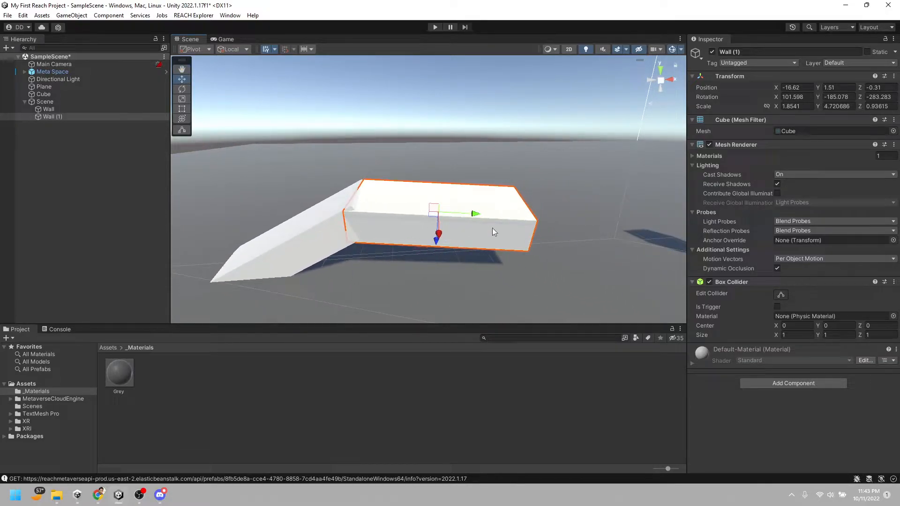
pyautogui.press('a')
pyautogui.moveTo(485, 236); pyautogui.dragTo(536, 242, button='right')
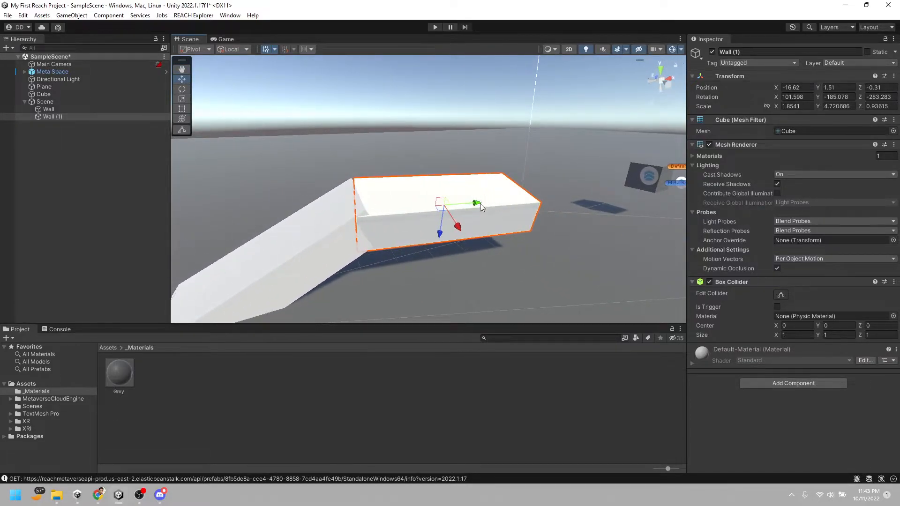
# Duplicate Wall (1) and shift the copy along its length to extend the raised walkway
pyautogui.hotkey('ctrl', 'd')
pyautogui.moveTo(481, 203); pyautogui.dragTo(605, 211)
pyautogui.press('e')
pyautogui.moveTo(606, 211); pyautogui.dragTo(545, 267, button='right')
# Duplicate the walkway's end piece, rotate the copy upright and place it beside the walkway at about -9.54, 2.38, 7.8
pyautogui.hotkey('ctrl', 'd')
pyautogui.press('e')
pyautogui.moveTo(491, 193); pyautogui.dragTo(451, 106)
pyautogui.press('w')
pyautogui.moveTo(505, 189); pyautogui.dragTo(456, 139)
pyautogui.press('a')
pyautogui.moveTo(472, 219); pyautogui.dragTo(544, 211, button='right')
# Duplicate the upright wall, move the copy behind it and enlarge it to a scale of about 16.3, 41.5, 8.2
pyautogui.hotkey('ctrl', 'd')
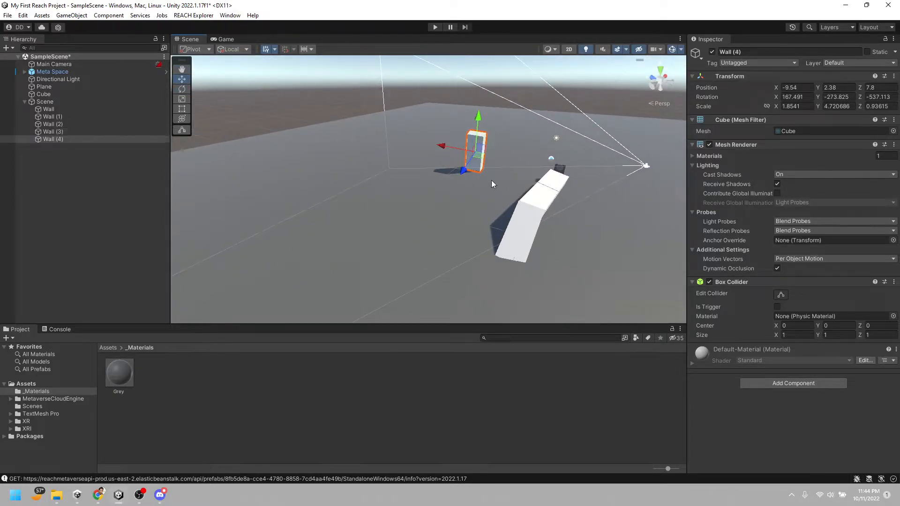
pyautogui.moveTo(484, 163); pyautogui.dragTo(450, 82)
pyautogui.press('r')
pyautogui.press('d')
pyautogui.moveTo(498, 224); pyautogui.dragTo(389, 207, button='right')
# Duplicate the large wall, move the copy to about 23, -2.2, 21.9 and tilt it into a big ramp sunk in the plane
pyautogui.hotkey('ctrl', 'd')
pyautogui.press('w')
pyautogui.moveTo(252, 187); pyautogui.dragTo(504, 144)
pyautogui.press('e')
pyautogui.moveTo(484, 213); pyautogui.dragTo(472, 255, button='right')
pyautogui.press('s')
pyautogui.press('w')
# Duplicate the big ramp, place the copy at about 4.89, -7.63, -8.98 and rotate it to about 164.1, -392.4, -442.5
pyautogui.hotkey('ctrl', 'd')
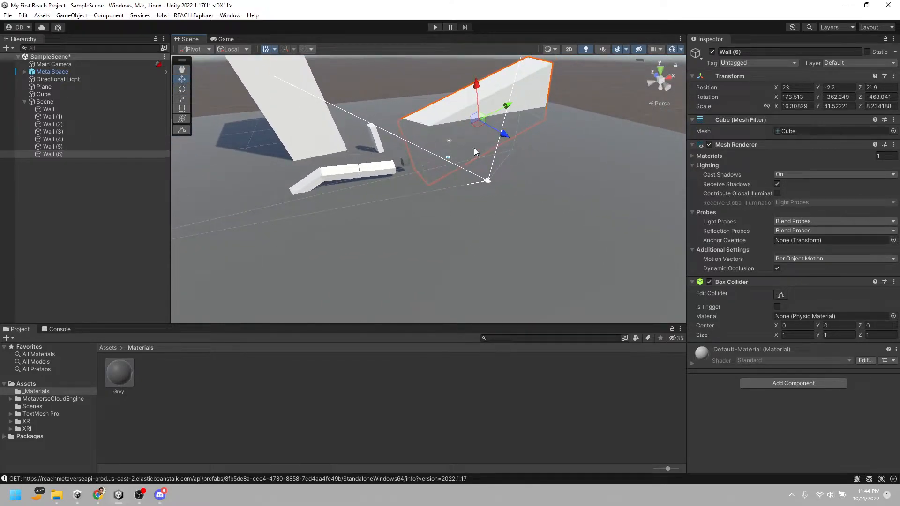
pyautogui.moveTo(477, 120); pyautogui.dragTo(513, 206)
pyautogui.press('e')
pyautogui.press('w')
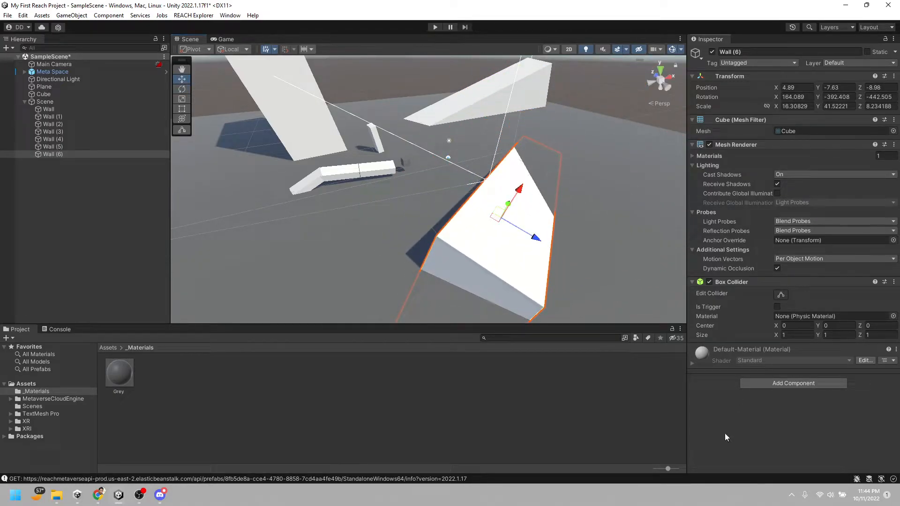
# Play the scene, run the avatar to the grey cube, and test picking it up and releasing it
pyautogui.click(434, 28)
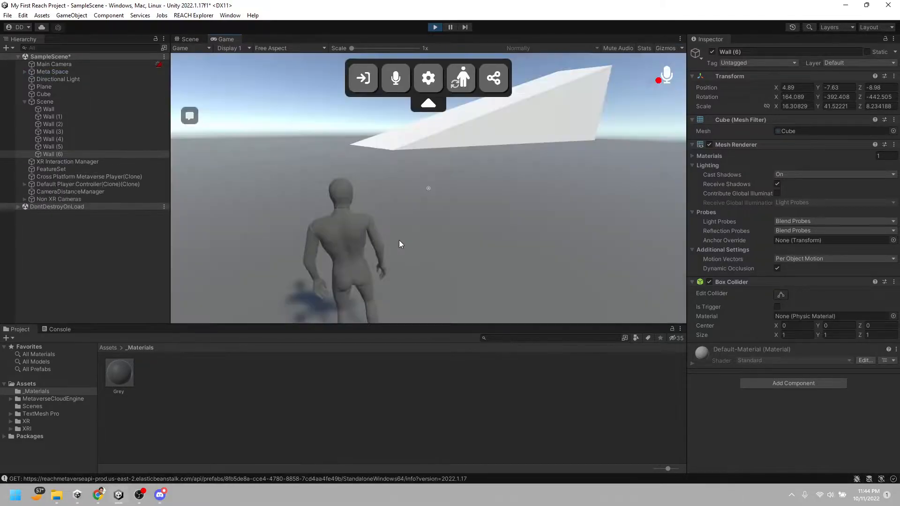
pyautogui.press('w')
pyautogui.press('w')
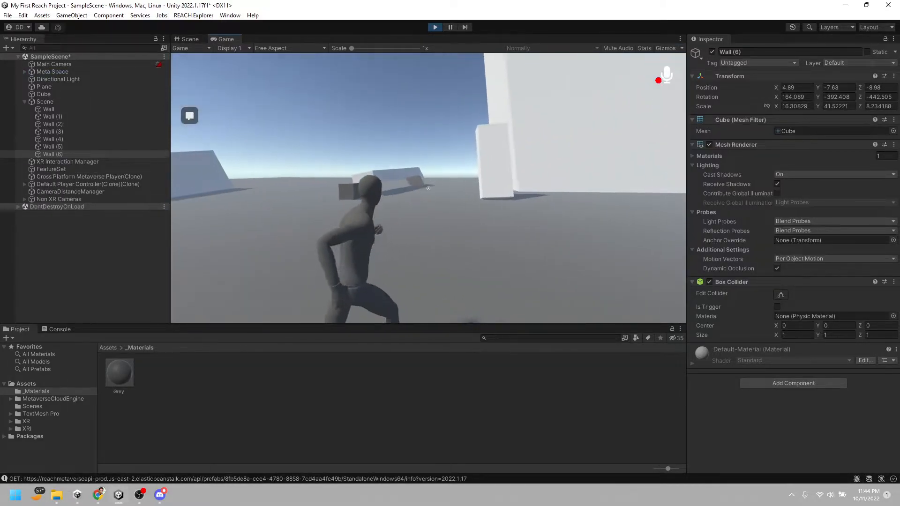
pyautogui.press('w')
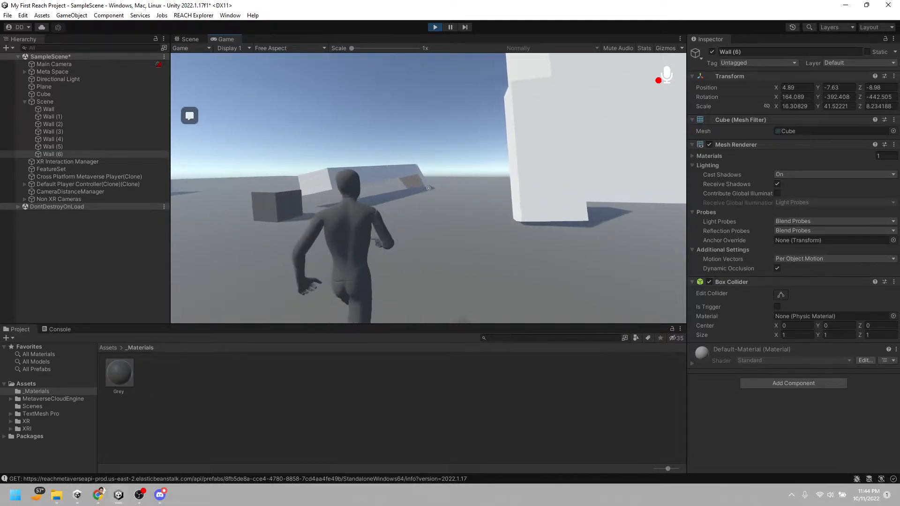
pyautogui.press('f')
pyautogui.press('w')
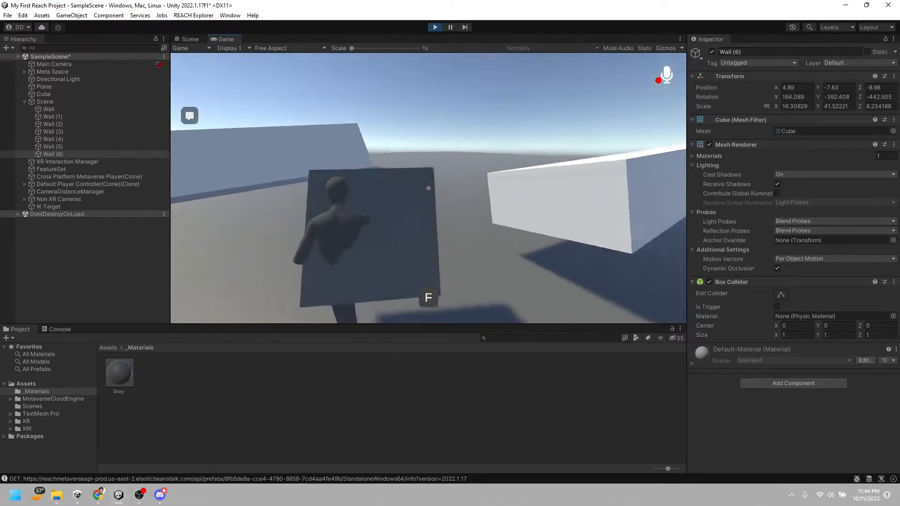
pyautogui.press('f')
# Run the avatar up the small ramp and along the walkway, jump off the end, and stop playing the scene
pyautogui.press('w')
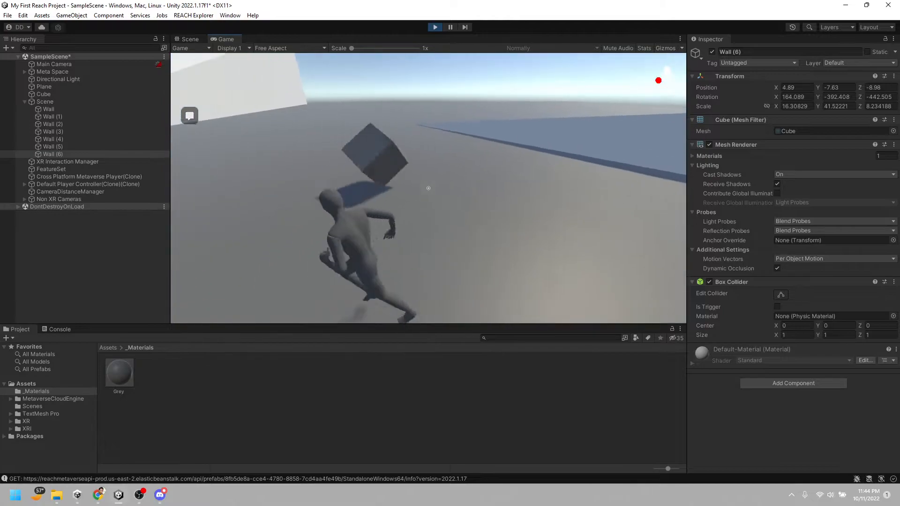
pyautogui.press('space')
pyautogui.press('w')
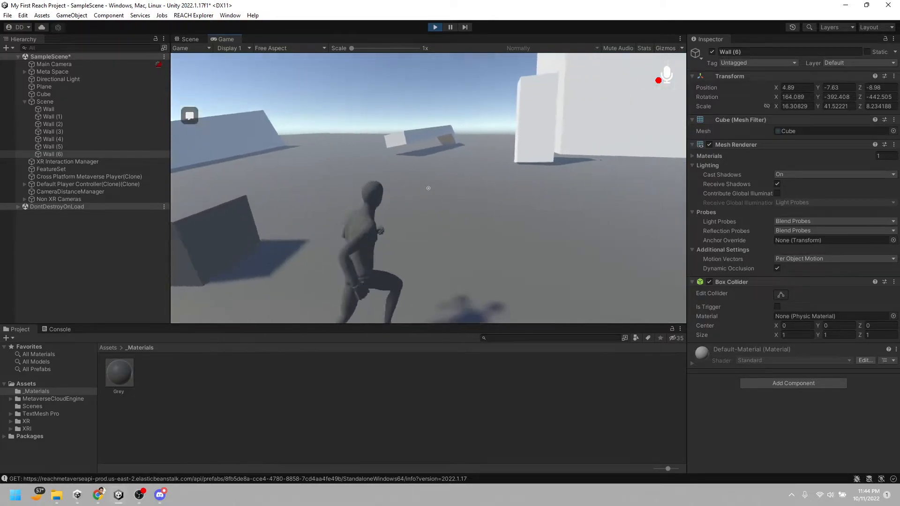
pyautogui.press('w')
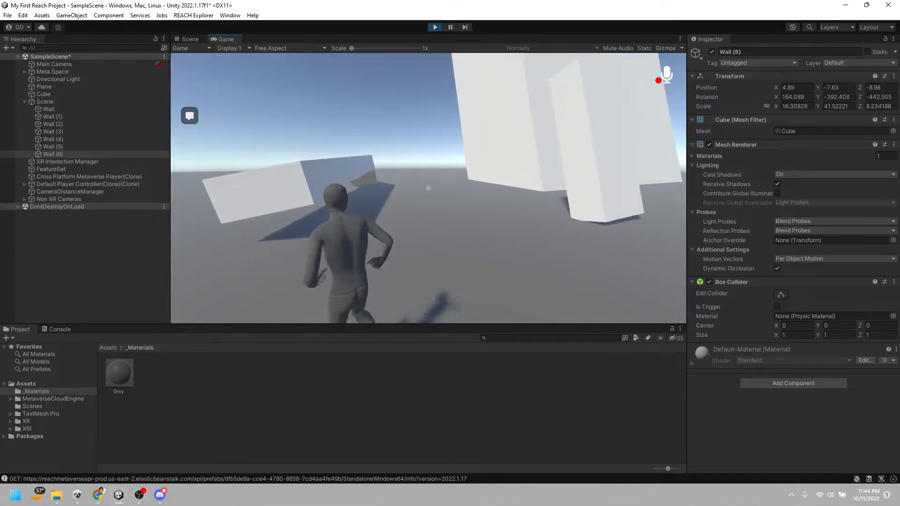
pyautogui.press('w')
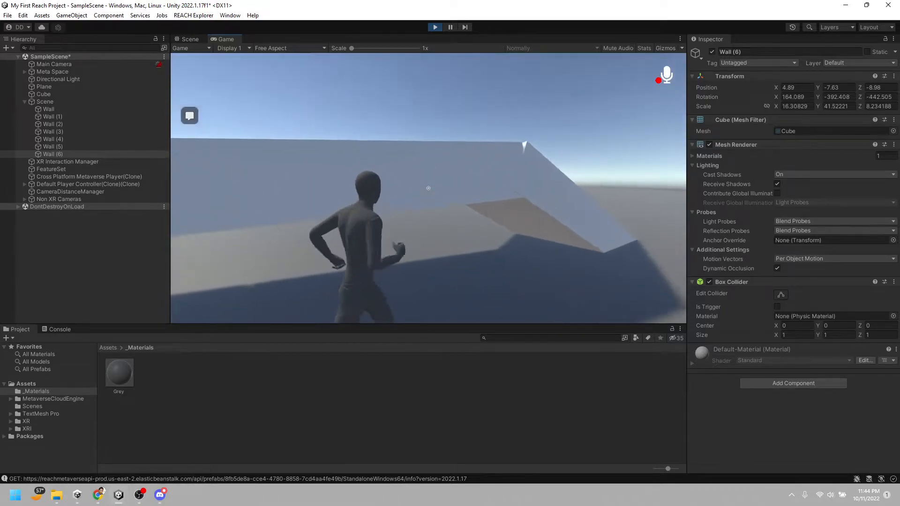
pyautogui.press('w')
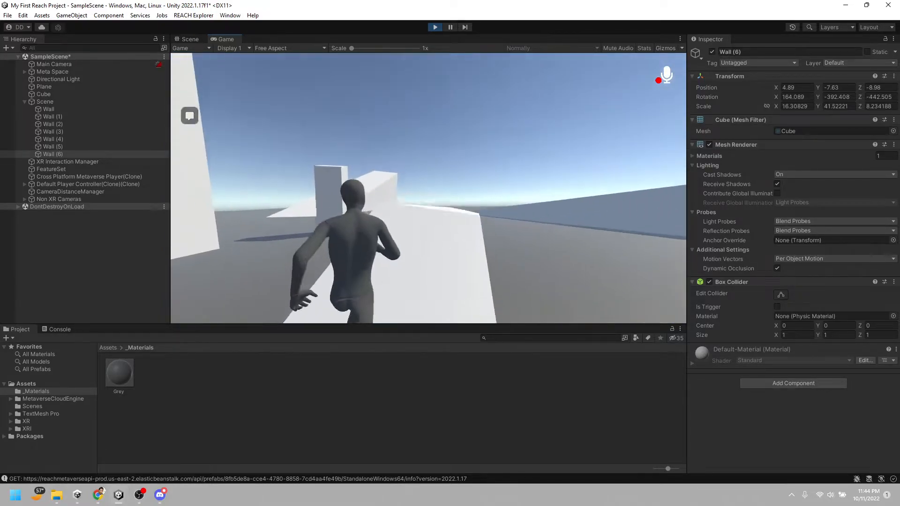
pyautogui.press('space')
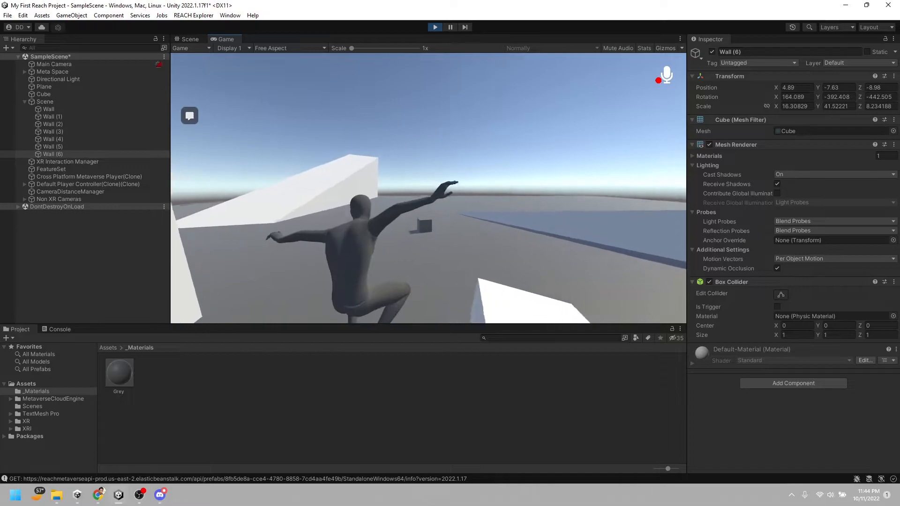
pyautogui.press('Escape')
pyautogui.click(436, 31)
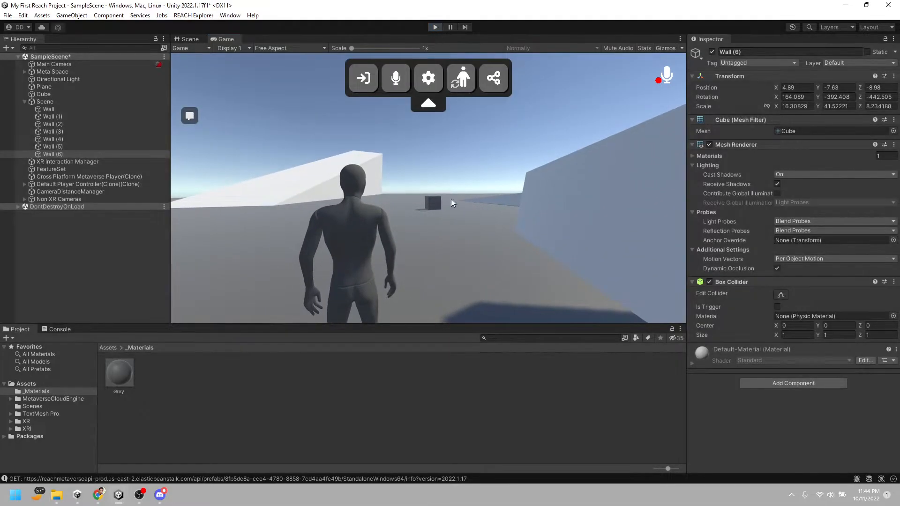
# Duplicate the grey cube and move the copy along the Z axis to about 2.51
pyautogui.moveTo(452, 212); pyautogui.dragTo(348, 201, button='right')
pyautogui.press('w')
pyautogui.press('w')
pyautogui.moveTo(497, 211); pyautogui.dragTo(452, 180, button='right')
pyautogui.moveTo(455, 261); pyautogui.dragTo(461, 228, button='right')
pyautogui.press('w')
pyautogui.press('a')
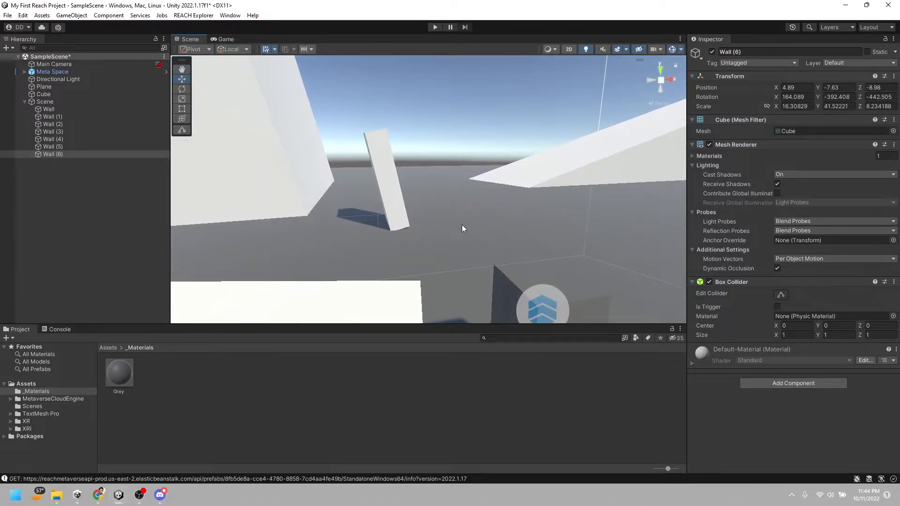
pyautogui.moveTo(515, 282); pyautogui.dragTo(665, 315, button='right')
pyautogui.press('a')
pyautogui.moveTo(327, 263); pyautogui.dragTo(481, 242, button='right')
pyautogui.click(393, 233)
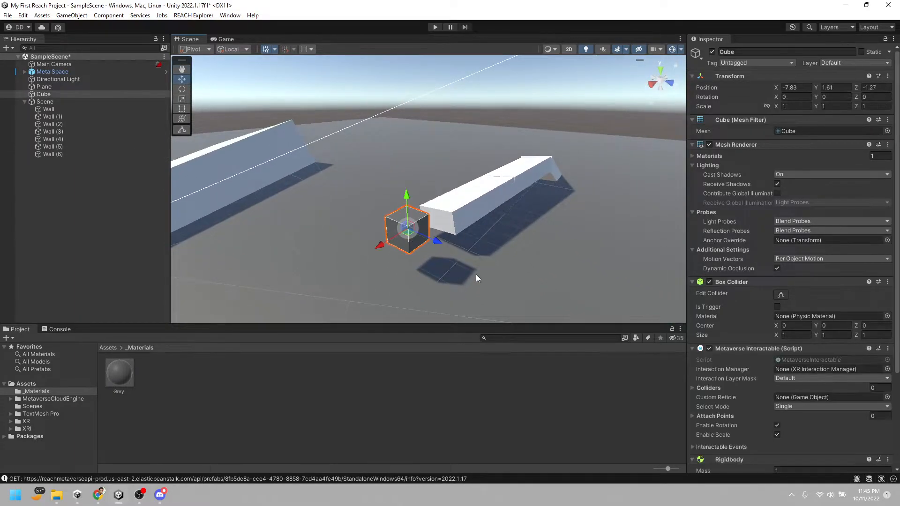
pyautogui.hotkey('ctrl', 'd')
pyautogui.moveTo(435, 241); pyautogui.dragTo(521, 304)
pyautogui.moveTo(521, 305); pyautogui.dragTo(501, 301, button='right')
# Rotate the copied cube to about -23.9, 12.2, 34.4 and shrink it uniformly to a scale of about 0.39
pyautogui.press('d')
pyautogui.press('w')
pyautogui.press('e')
pyautogui.moveTo(453, 270); pyautogui.dragTo(468, 282)
pyautogui.press('s')
pyautogui.moveTo(467, 289); pyautogui.dragTo(423, 287, button='right')
pyautogui.press('d')
# Duplicate the small cube and move the new copy to about -5.35, 3.3, 1.21
pyautogui.hotkey('ctrl', 'd')
pyautogui.press('w')
pyautogui.moveTo(349, 208); pyautogui.dragTo(278, 186)
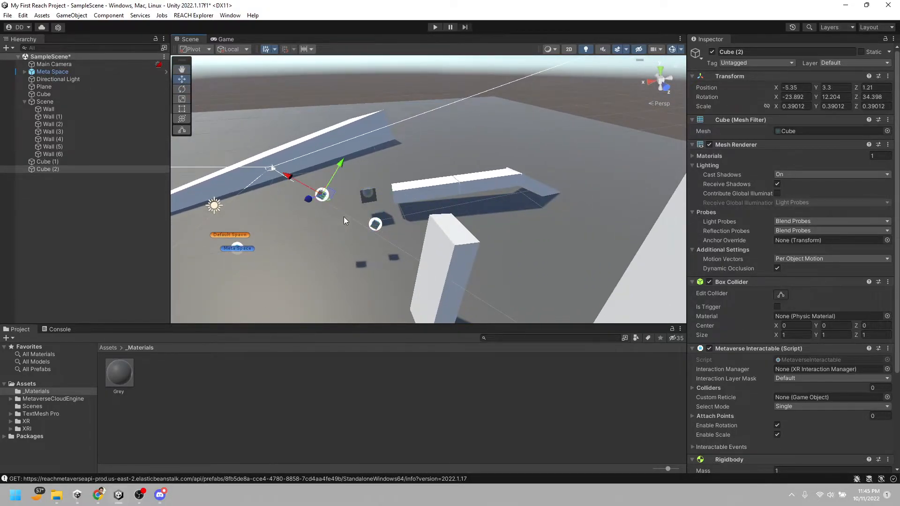
# Select both small cubes, collapse the Scene group, and disable Use Gravity on the cubes' Rigidbody components
pyautogui.keyDown('ctrl'); pyautogui.click(47, 161); pyautogui.keyUp('ctrl')
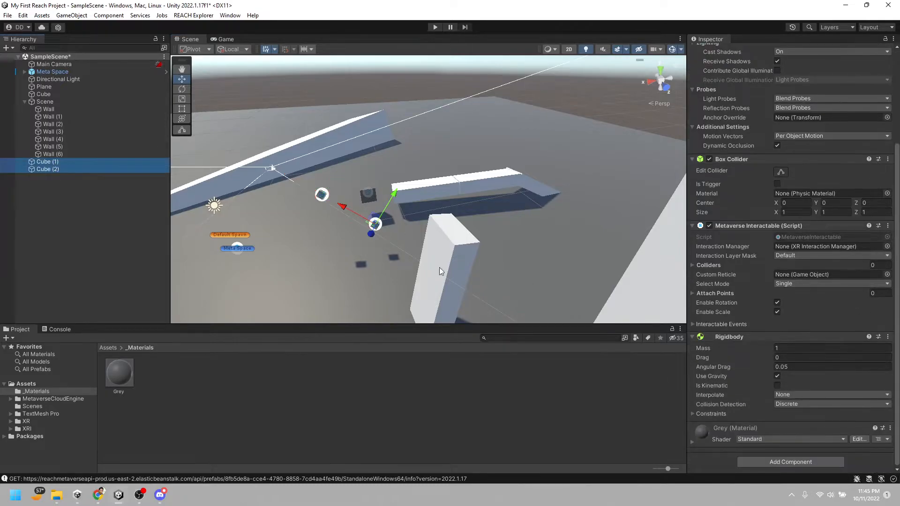
pyautogui.click(84, 195)
pyautogui.click(55, 161)
pyautogui.keyDown('ctrl'); pyautogui.click(55, 169); pyautogui.keyUp('ctrl')
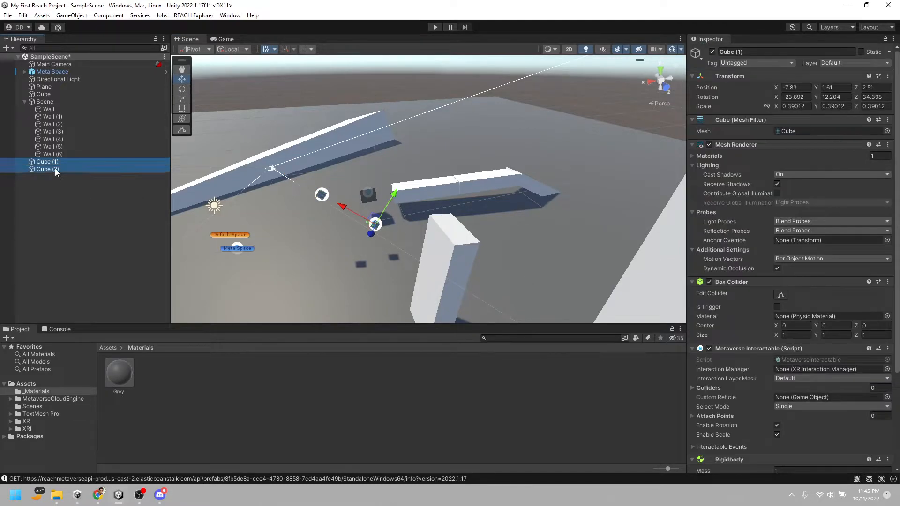
pyautogui.click(25, 102)
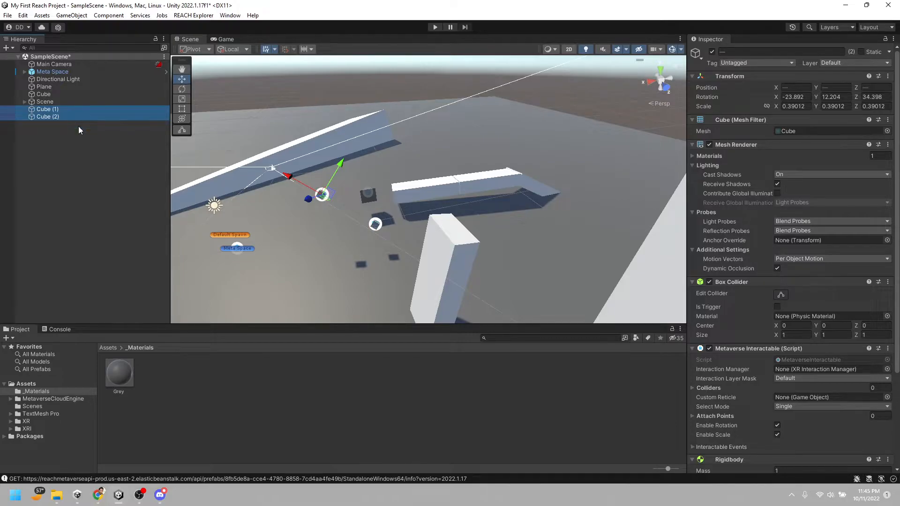
pyautogui.scroll(-5, 828, 265)
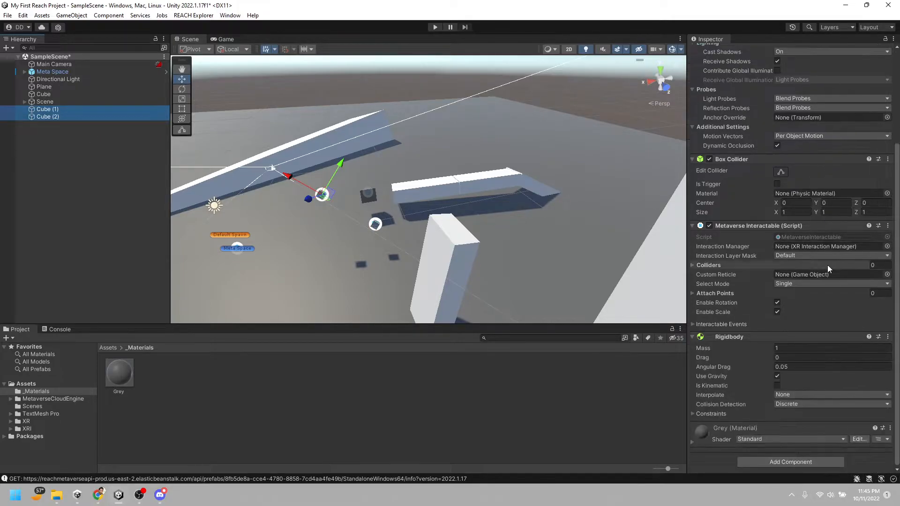
pyautogui.scroll(5, 829, 340)
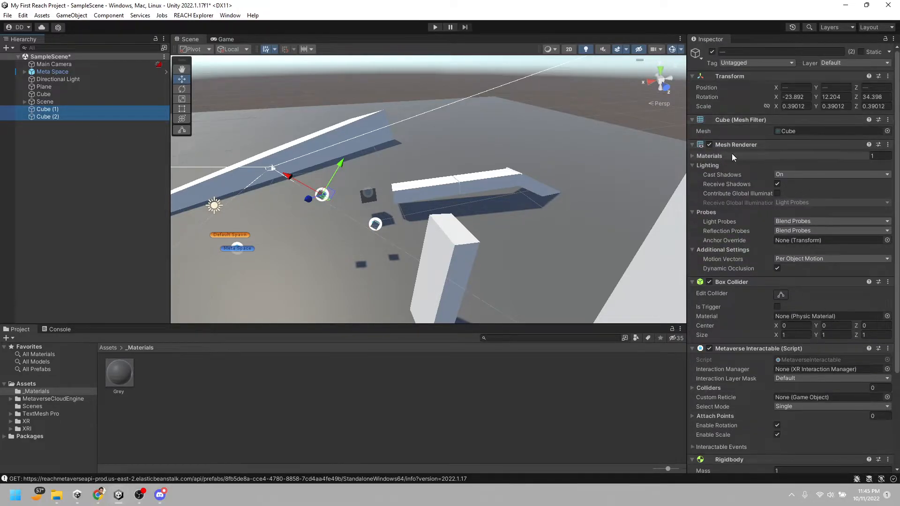
pyautogui.scroll(-5, 780, 287)
pyautogui.scroll(5, 781, 273)
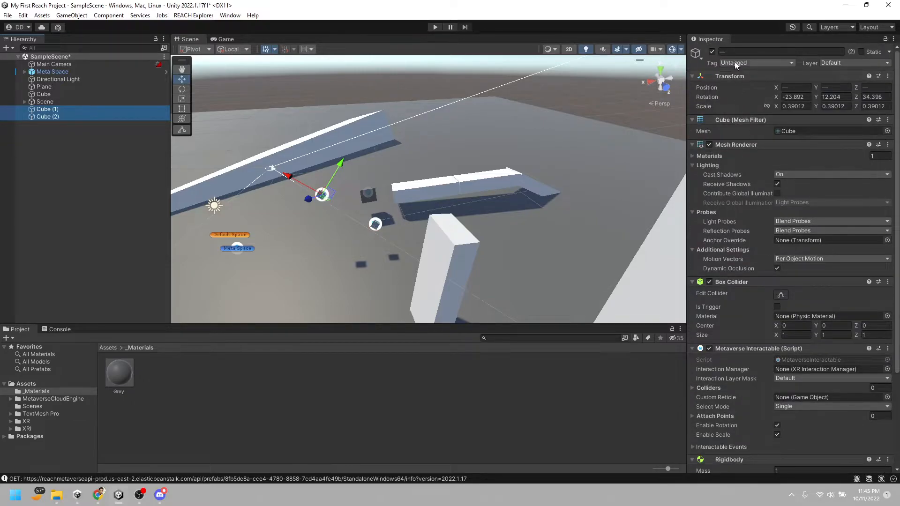
pyautogui.scroll(-5, 783, 297)
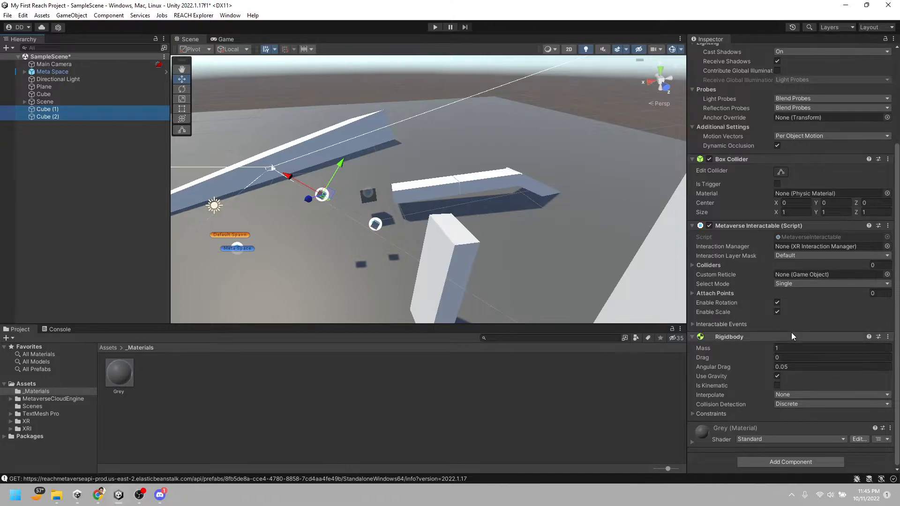
pyautogui.moveTo(383, 237); pyautogui.dragTo(232, 171, button='right')
pyautogui.press('w')
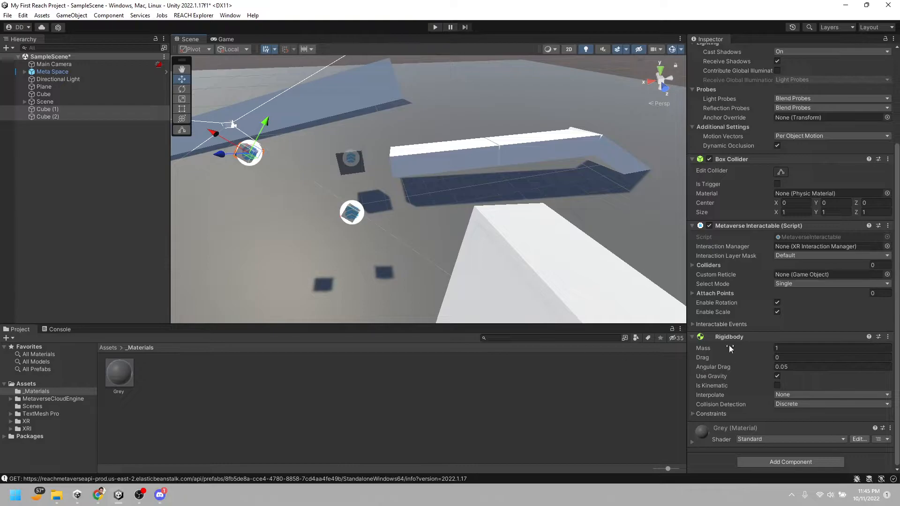
pyautogui.click(777, 376)
# Switch the transform handles to Global orientation and lower both small cubes slightly
pyautogui.moveTo(572, 255); pyautogui.dragTo(381, 150, button='right')
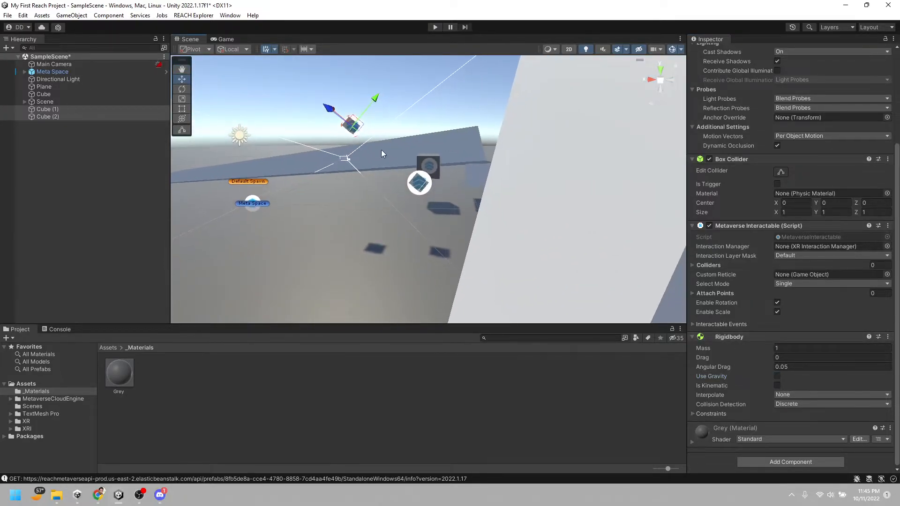
pyautogui.click(234, 50)
pyautogui.click(241, 61)
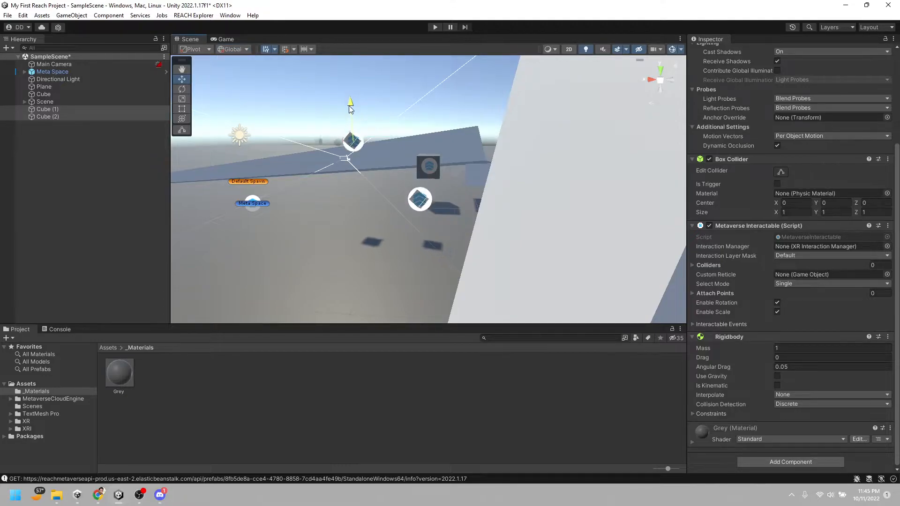
pyautogui.moveTo(366, 207); pyautogui.dragTo(392, 211, button='right')
pyautogui.press('w')
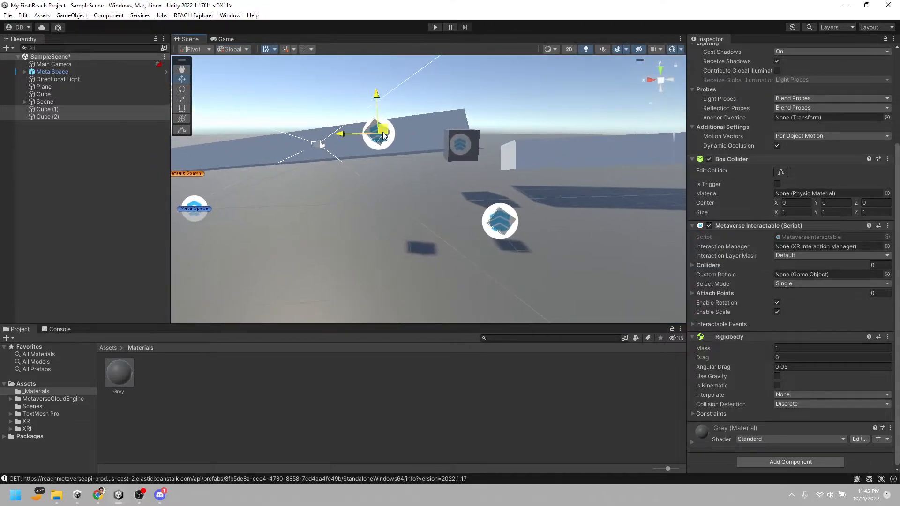
# Select only the second small cube and lower it to a Y position of about 0.82
pyautogui.click(98, 115)
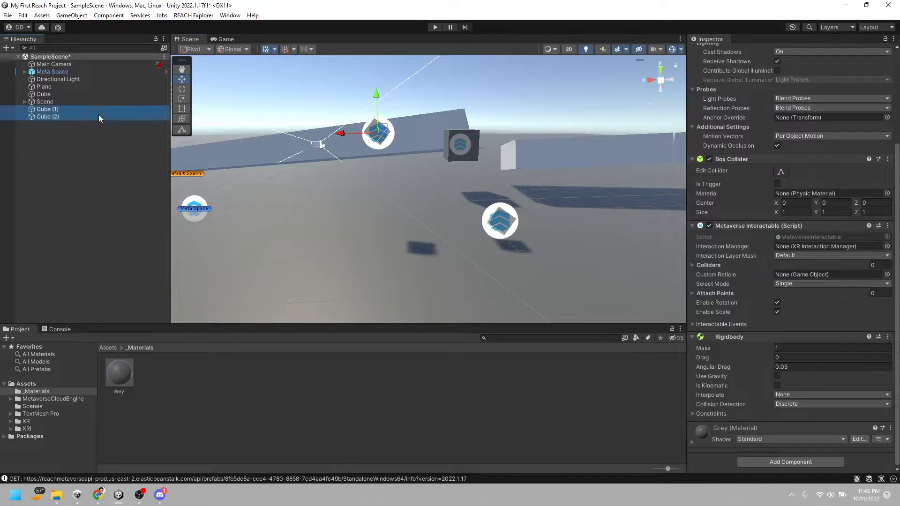
pyautogui.click(84, 110)
pyautogui.click(57, 117)
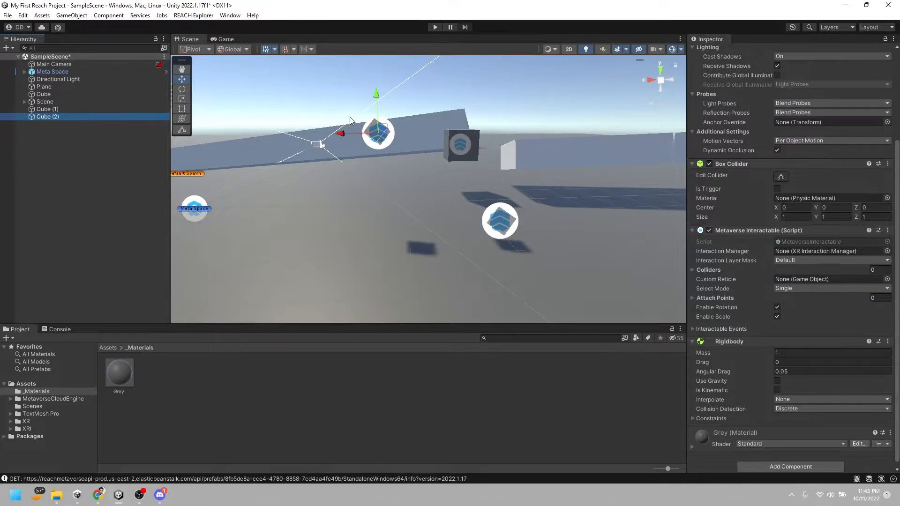
pyautogui.moveTo(384, 98); pyautogui.dragTo(380, 150)
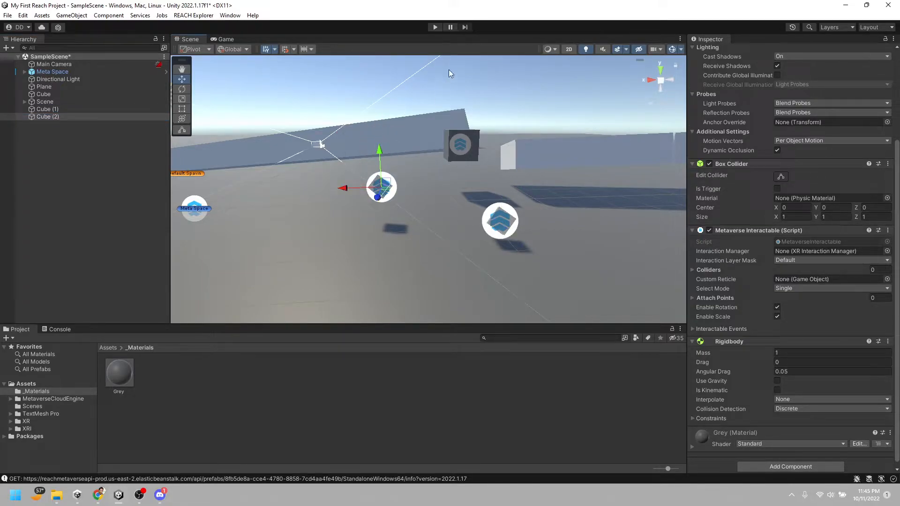
# Play the scene, run the avatar to the floating small cubes, and test pushing and grabbing them
pyautogui.click(434, 27)
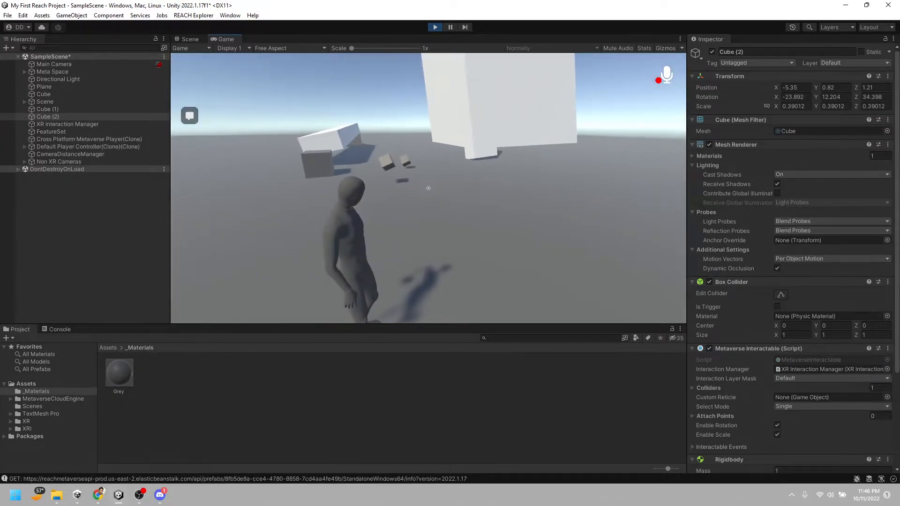
pyautogui.press('w')
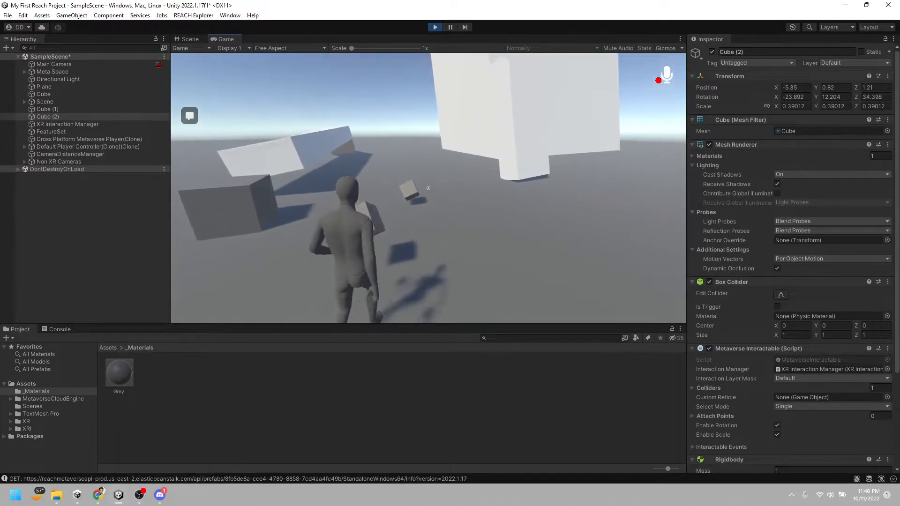
pyautogui.press('w')
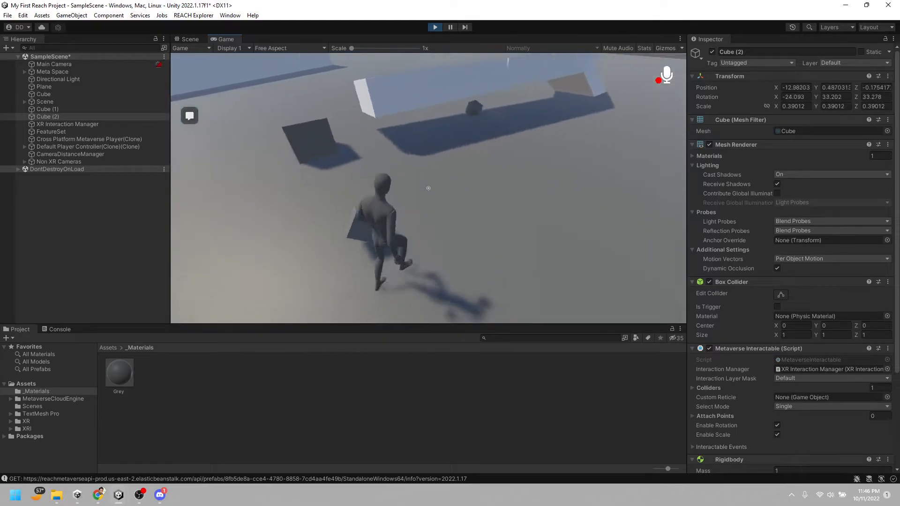
pyautogui.press('w')
pyautogui.press('f')
# Follow the drifting small cube with the avatar, test picking up and releasing the large grey cube, and stop playing the scene
pyautogui.press('f')
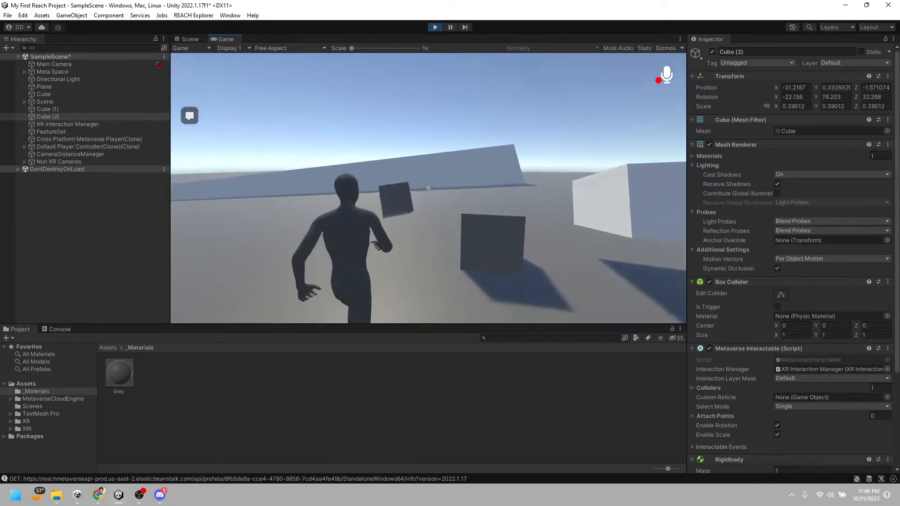
pyautogui.press('w')
pyautogui.press('f')
pyautogui.press('f')
pyautogui.press('f')
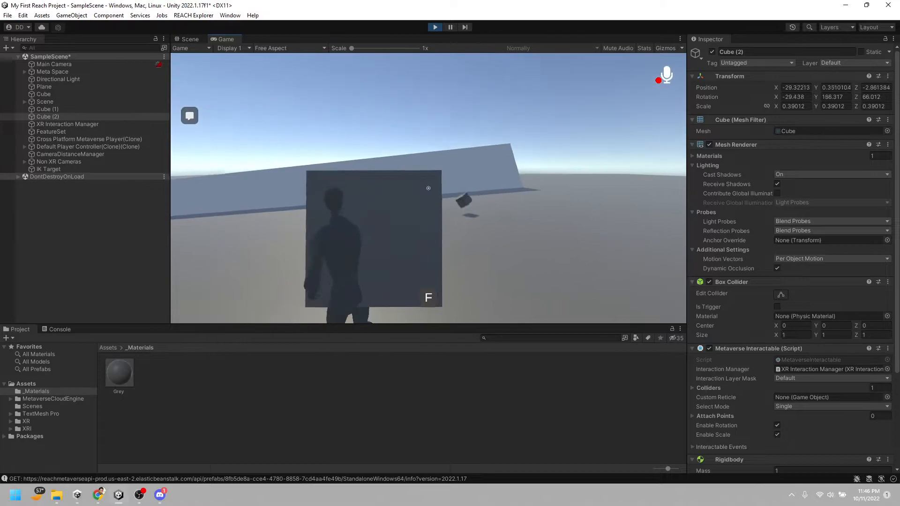
pyautogui.press('f')
pyautogui.press('Escape')
pyautogui.click(436, 29)
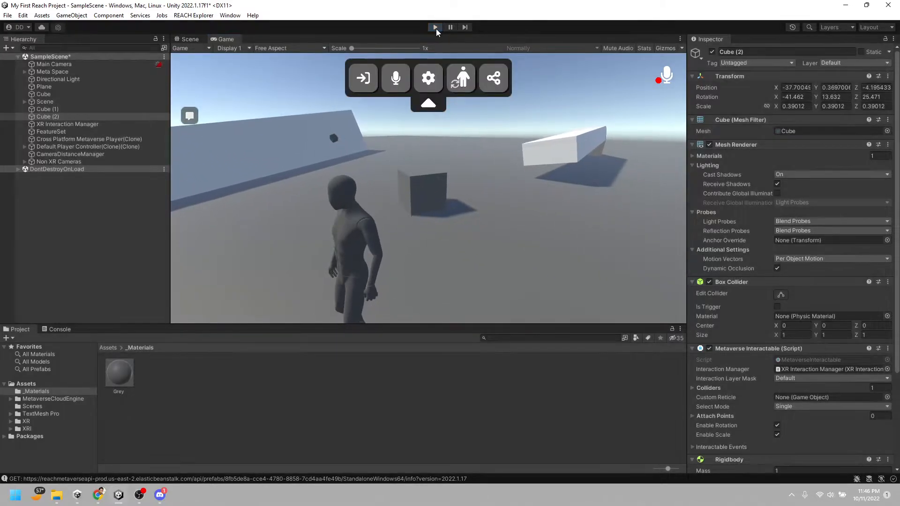
# Select the Meta Space object and add Standalone Windows 64 to its build platforms alongside Web GL
pyautogui.moveTo(387, 184); pyautogui.dragTo(188, 130, button='right')
pyautogui.press('a')
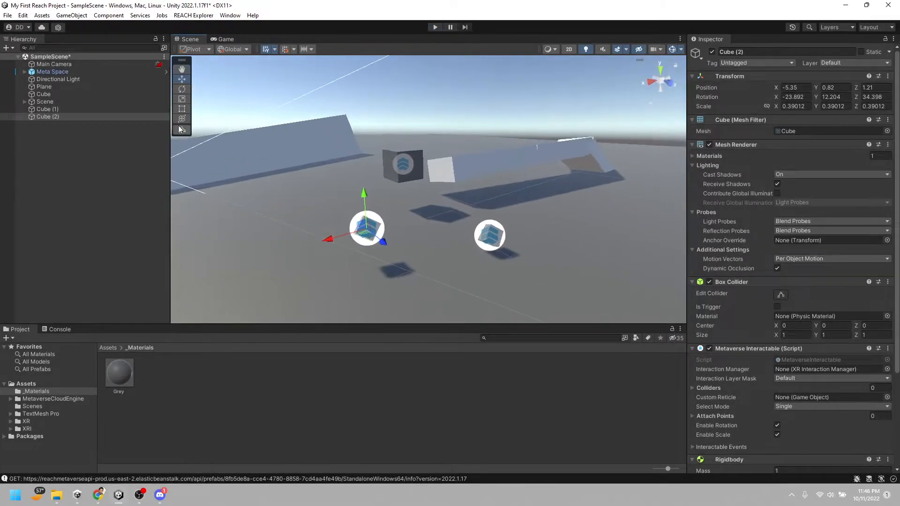
pyautogui.click(98, 71)
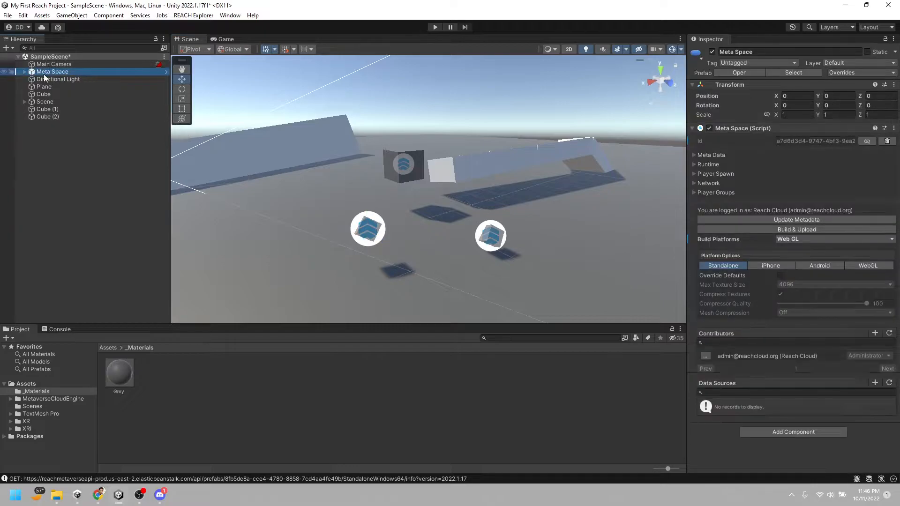
pyautogui.click(788, 230)
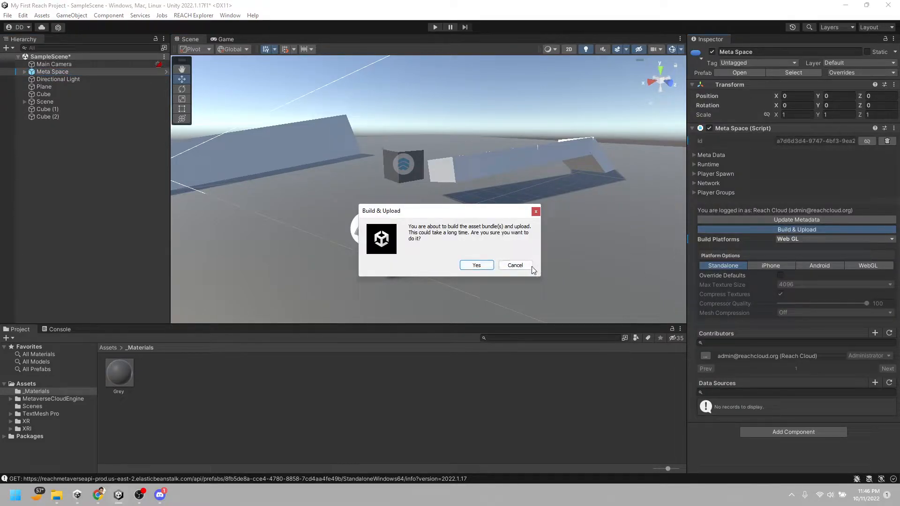
pyautogui.click(535, 211)
pyautogui.click(795, 240)
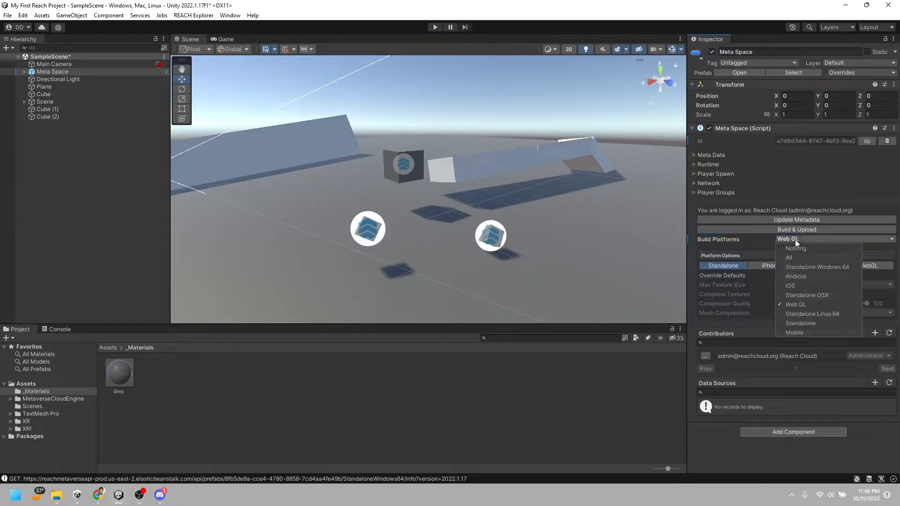
pyautogui.click(803, 267)
# Build and upload the Meta Space for the chosen platforms, confirming the upload
pyautogui.moveTo(579, 252); pyautogui.dragTo(409, 163, button='right')
pyautogui.moveTo(497, 179); pyautogui.dragTo(405, 187, button='right')
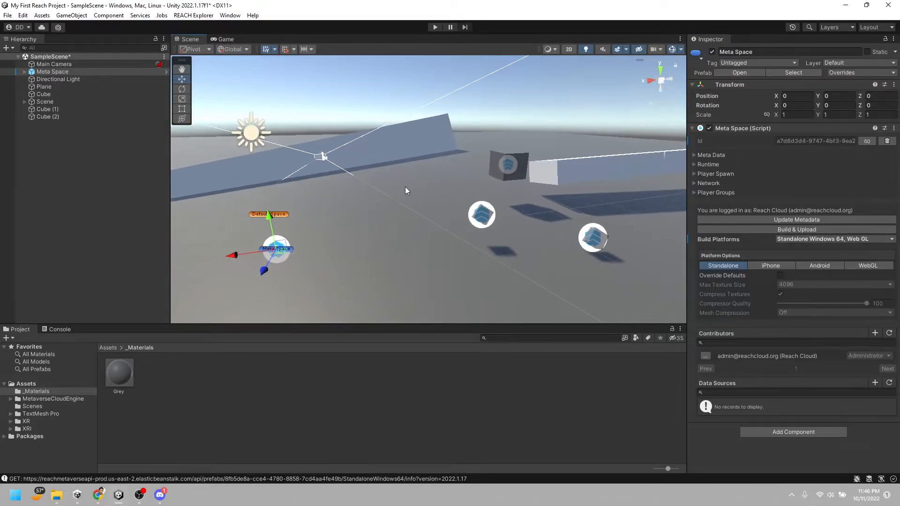
pyautogui.click(758, 230)
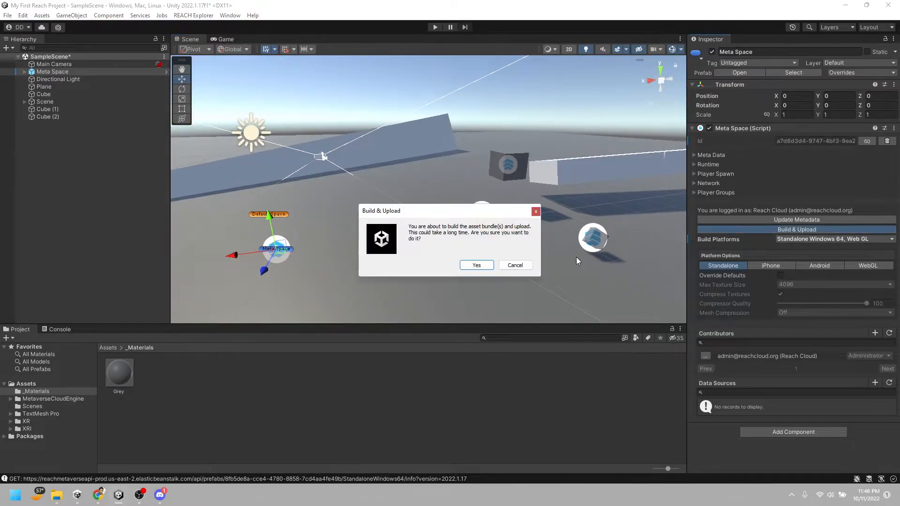
pyautogui.click(463, 268)
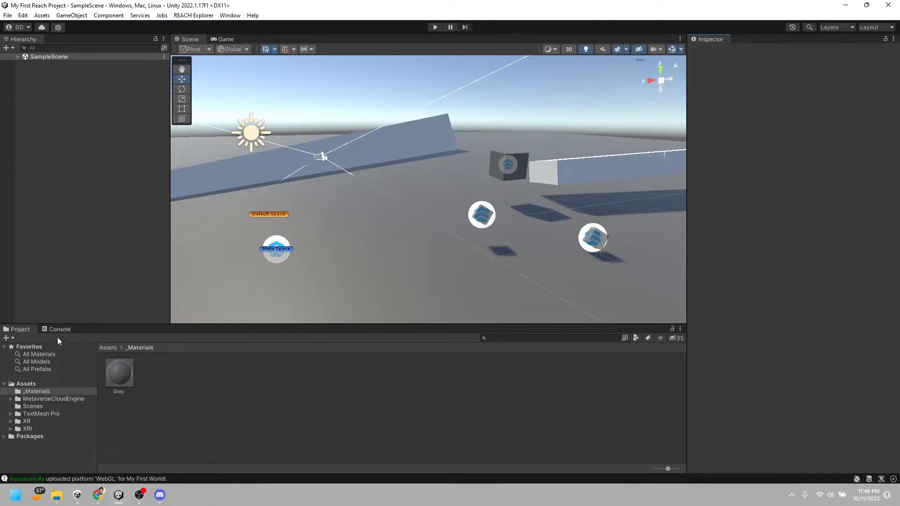
# Check the upload messages in the Console log and return to the project's asset view
pyautogui.click(57, 330)
pyautogui.click(186, 430)
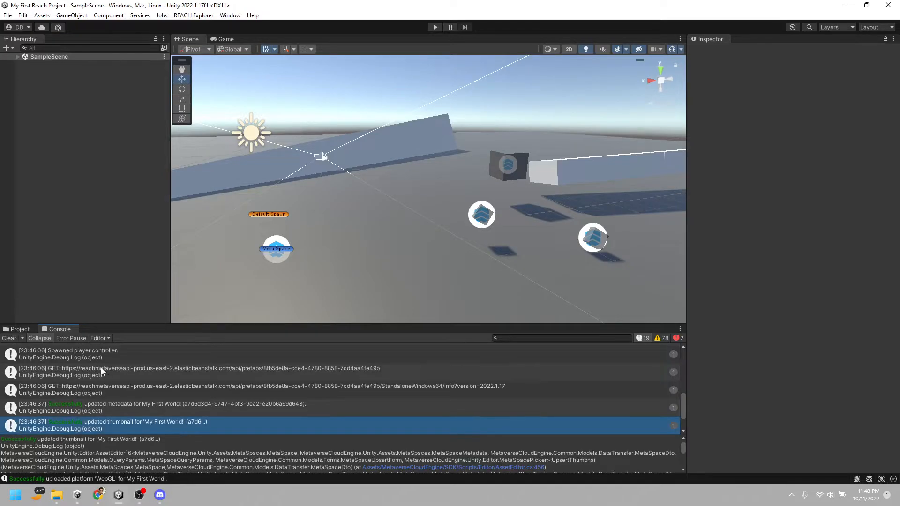
pyautogui.click(20, 330)
# Switch to Chrome, open REACH Explorer, find the My First World! space and enter it
pyautogui.click(99, 495)
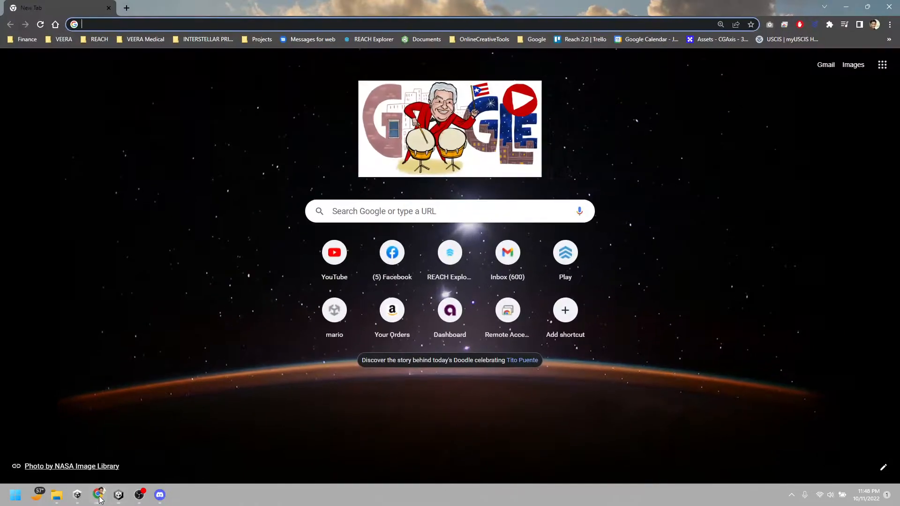
pyautogui.click(364, 39)
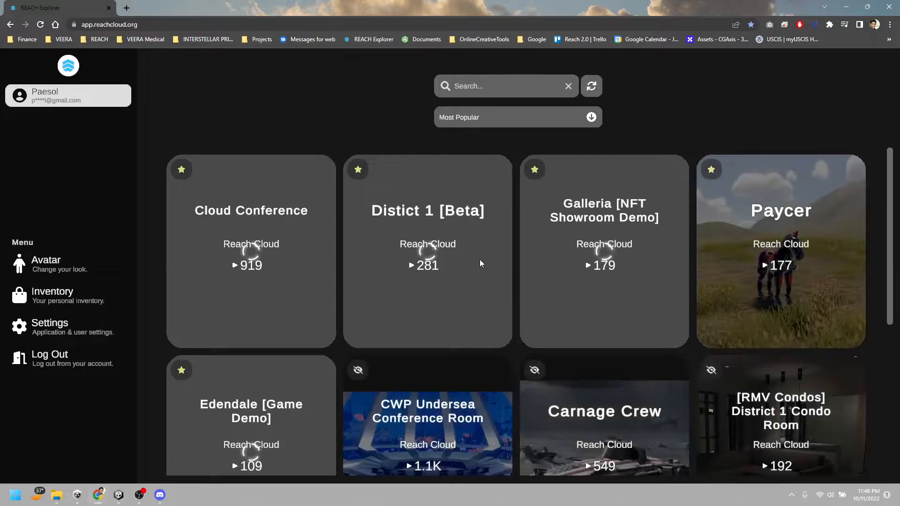
pyautogui.scroll(-8, 508, 276)
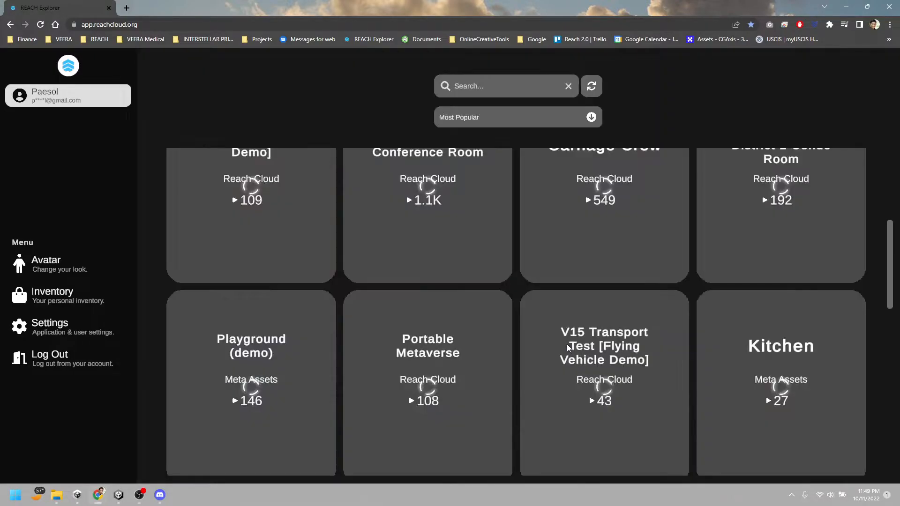
pyautogui.scroll(-5, 567, 344)
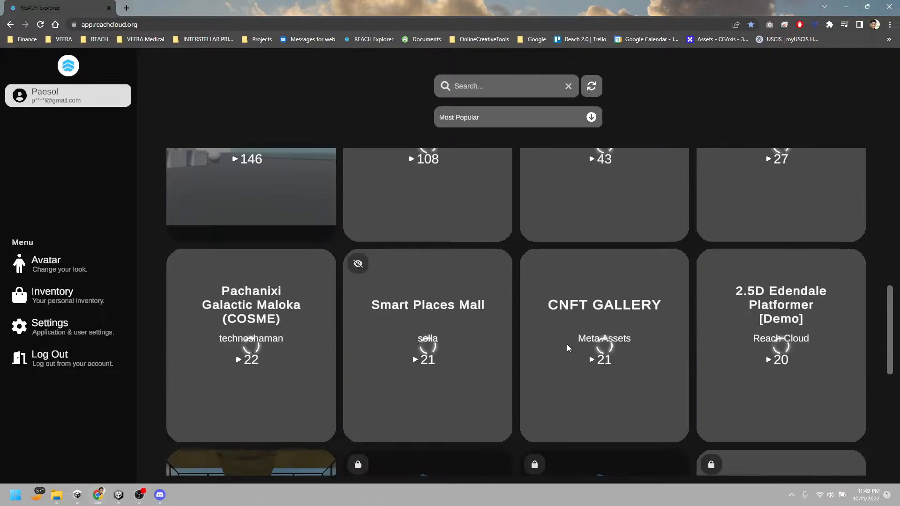
pyautogui.scroll(-5, 567, 344)
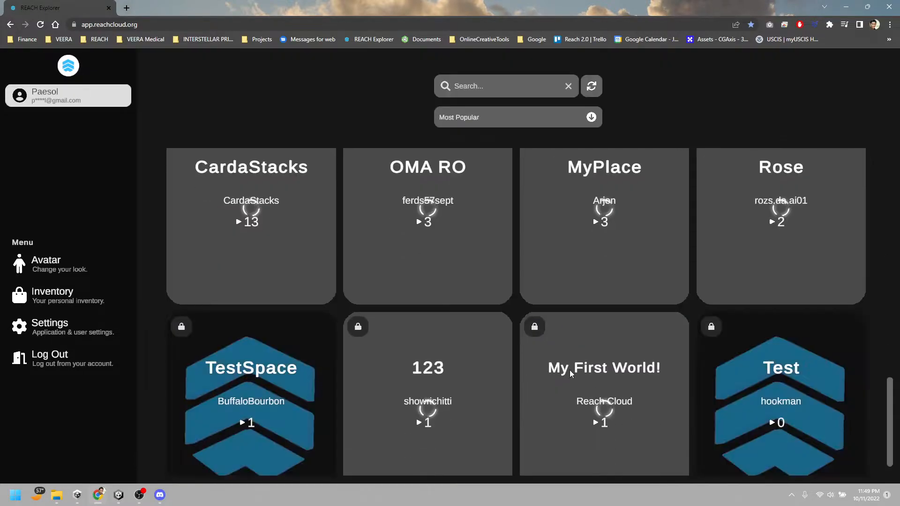
pyautogui.scroll(-1, 580, 370)
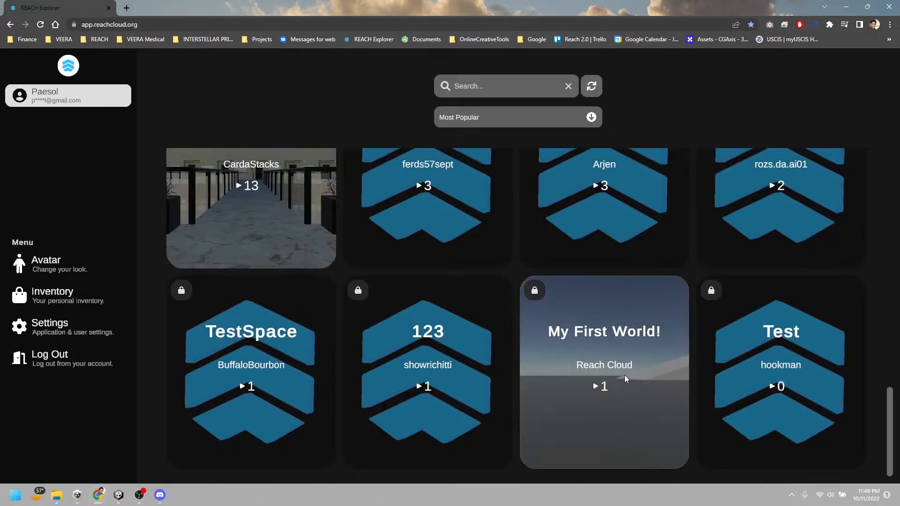
pyautogui.click(625, 379)
pyautogui.click(475, 382)
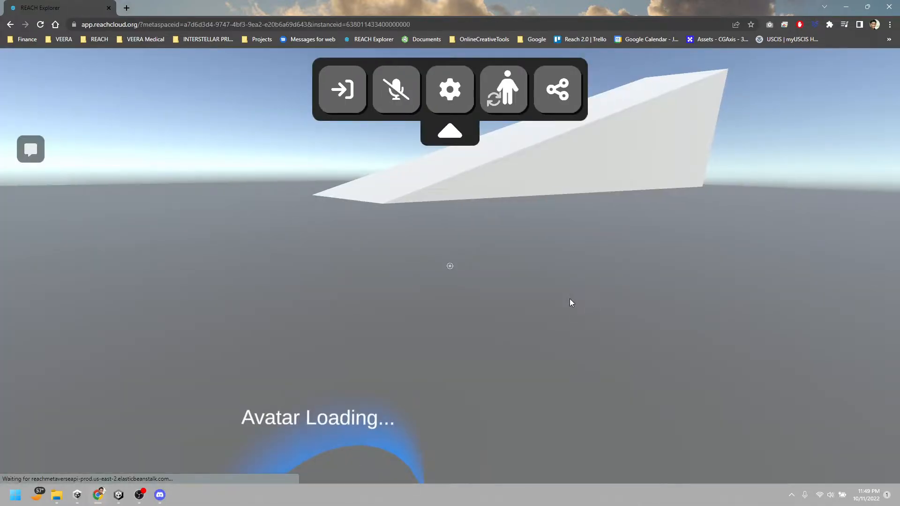
# Run the avatar through the uploaded world, bumping the small floating cubes and passing the large grey cube and ramps, and release the cursor
pyautogui.moveTo(549, 296); pyautogui.dragTo(151, 275)
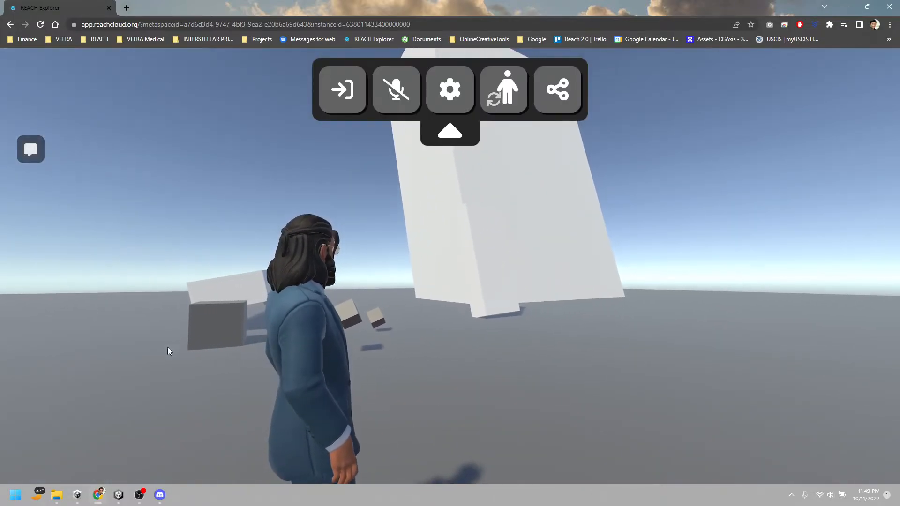
pyautogui.click(151, 279)
pyautogui.press('w')
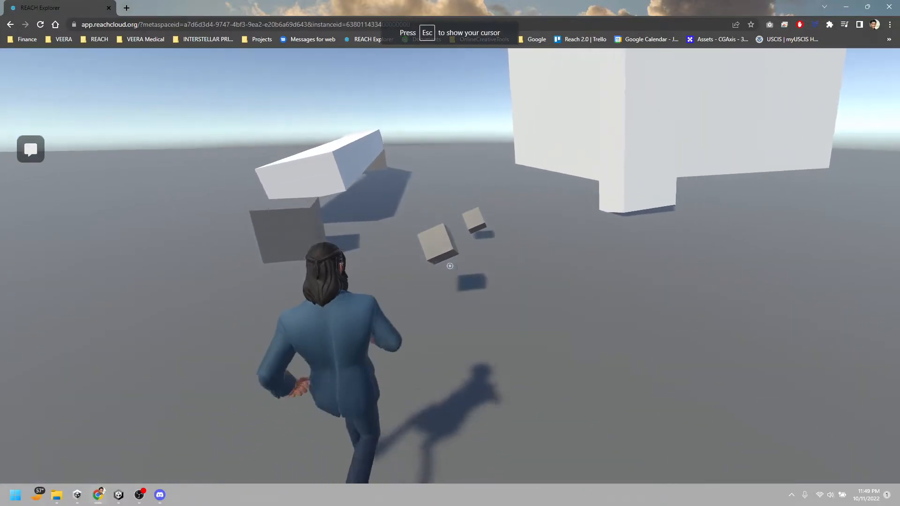
pyautogui.press('s')
pyautogui.press('w')
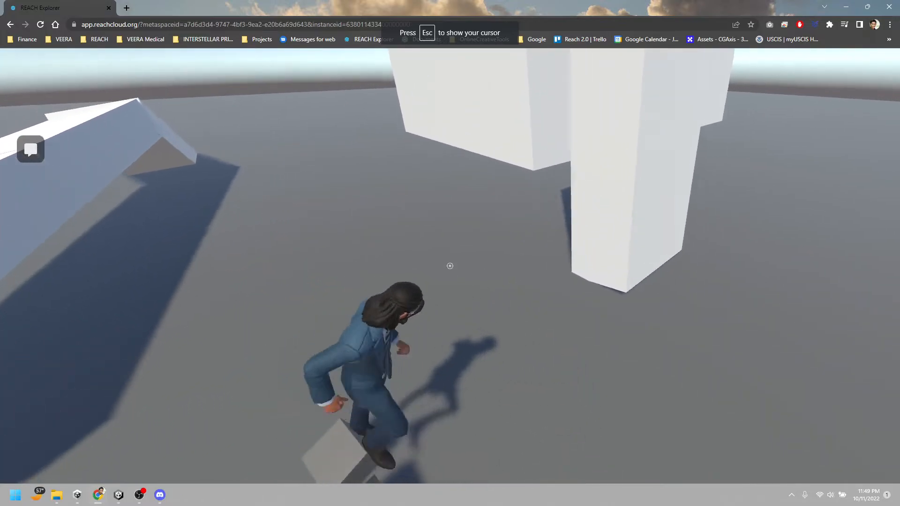
pyautogui.press('d')
pyautogui.press('w')
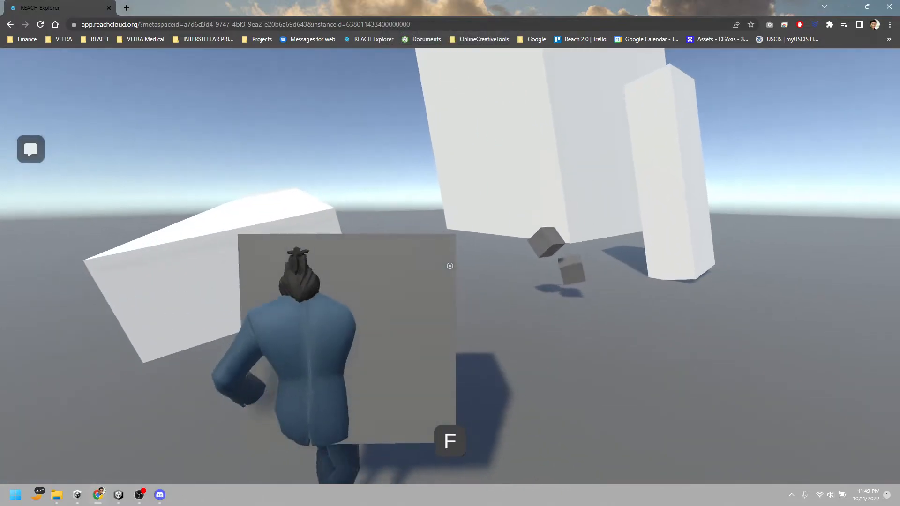
pyautogui.press('w')
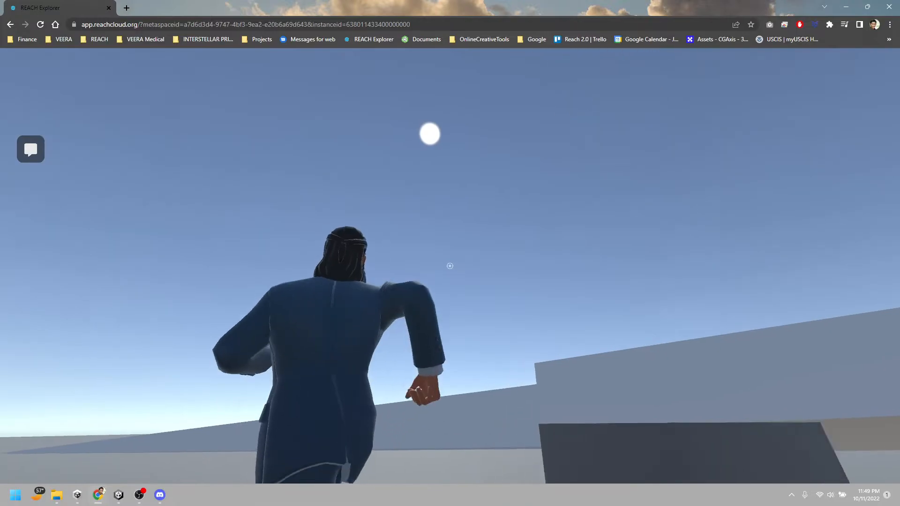
pyautogui.press('d')
pyautogui.press('s')
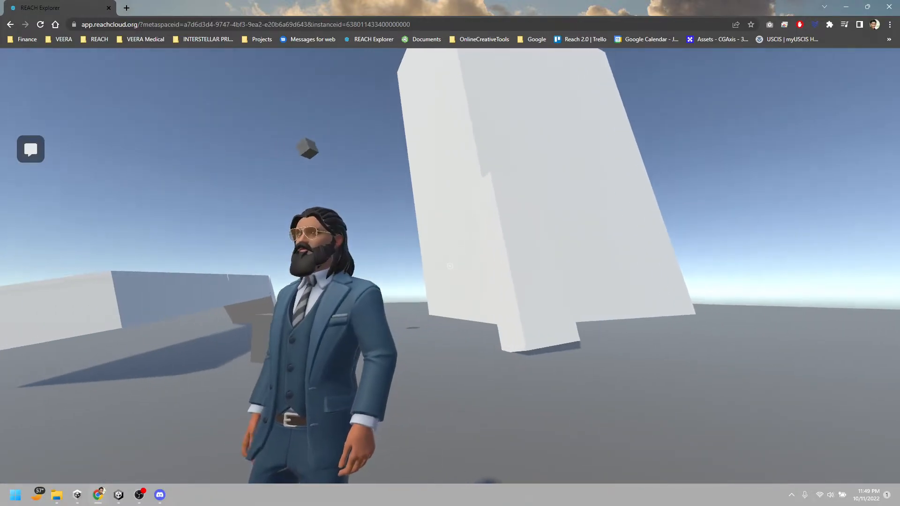
pyautogui.press('w')
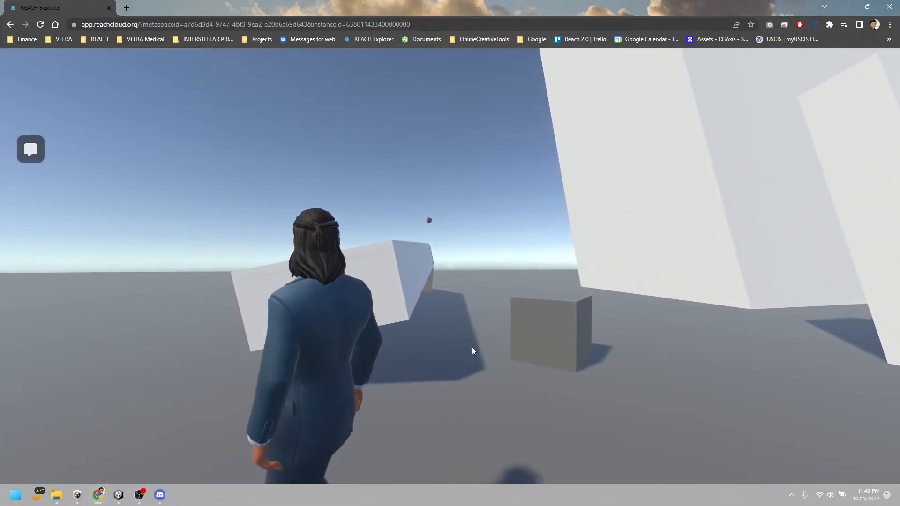
pyautogui.press('Escape')
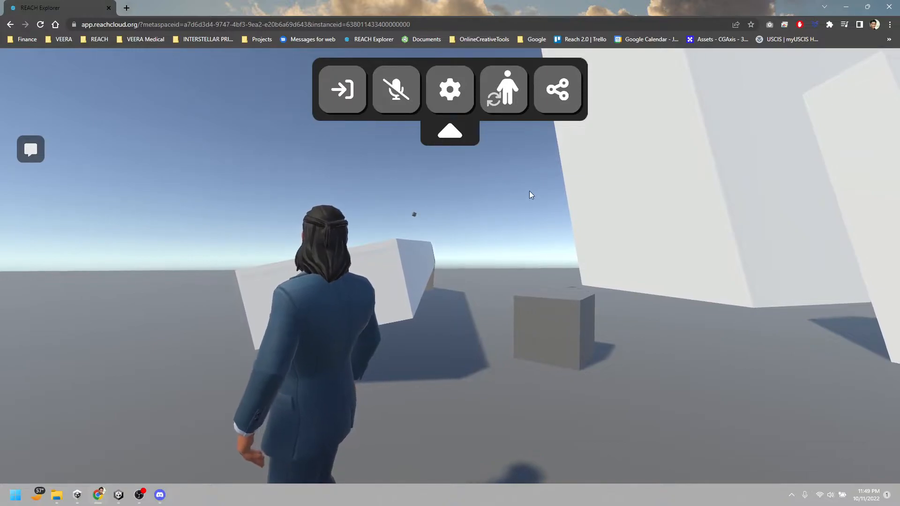
# Collapse and reopen the in-world toolbar, and switch the microphone on and back off
pyautogui.click(460, 133)
pyautogui.click(491, 179)
pyautogui.press('Escape')
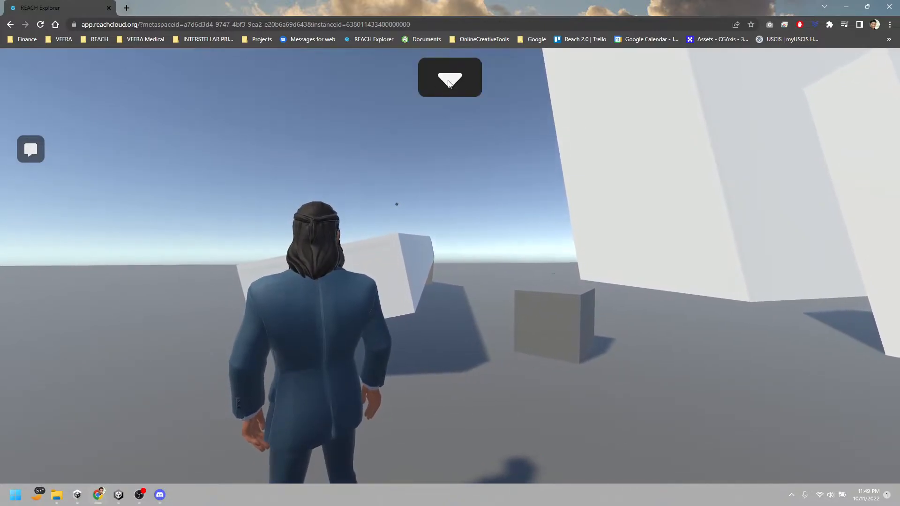
pyautogui.moveTo(449, 85)
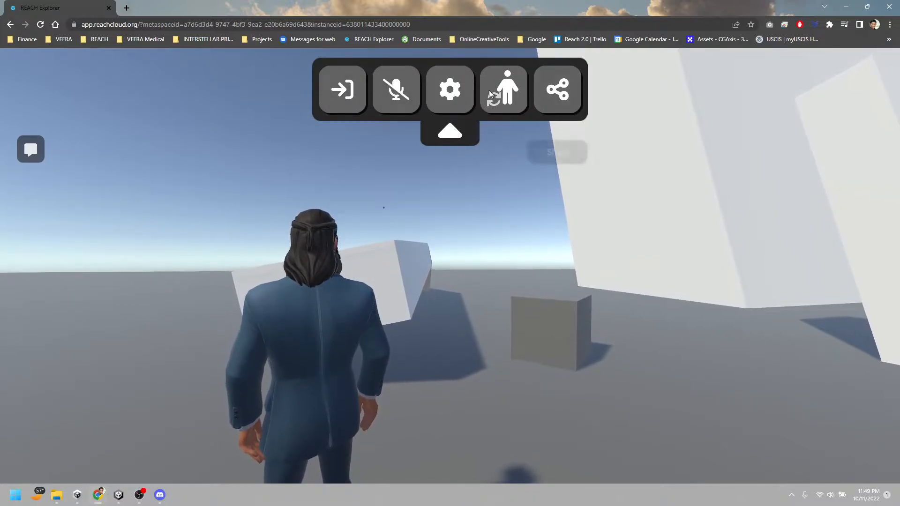
pyautogui.click(402, 95)
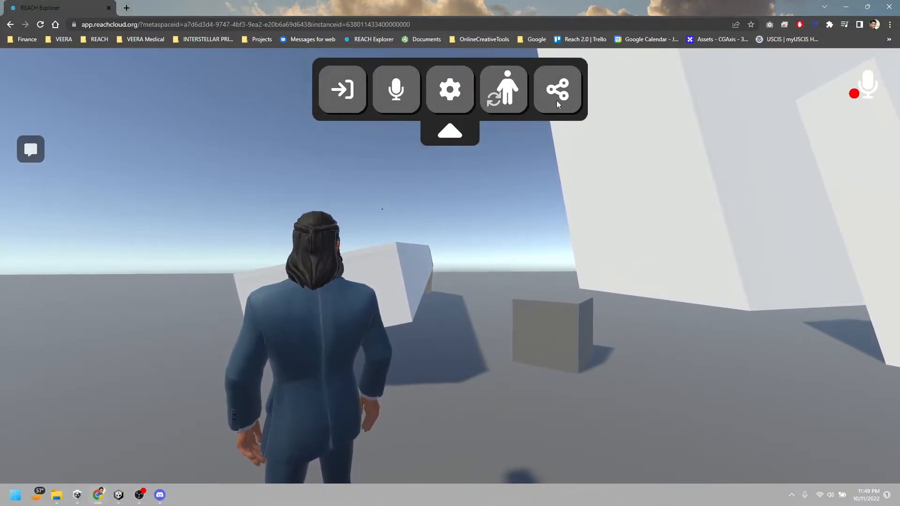
pyautogui.click(406, 94)
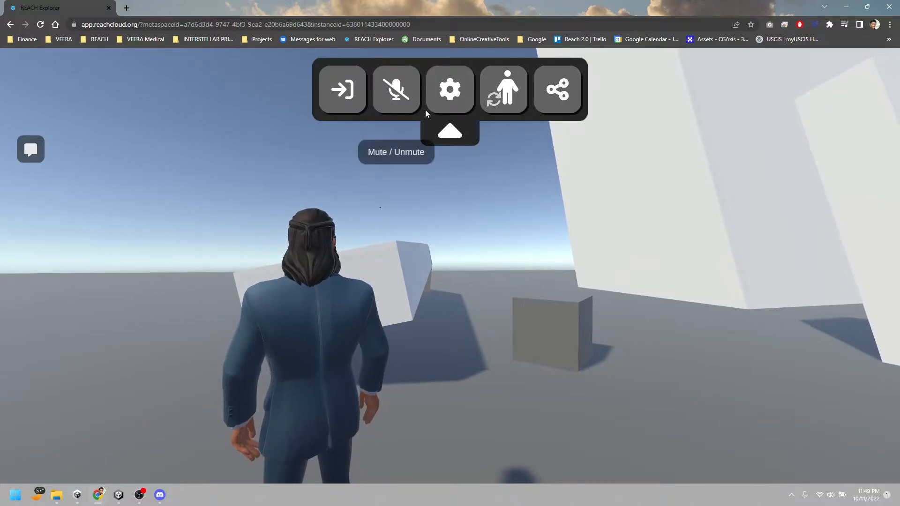
# Open the in-world settings and look at the graphics quality option without changing it
pyautogui.click(449, 98)
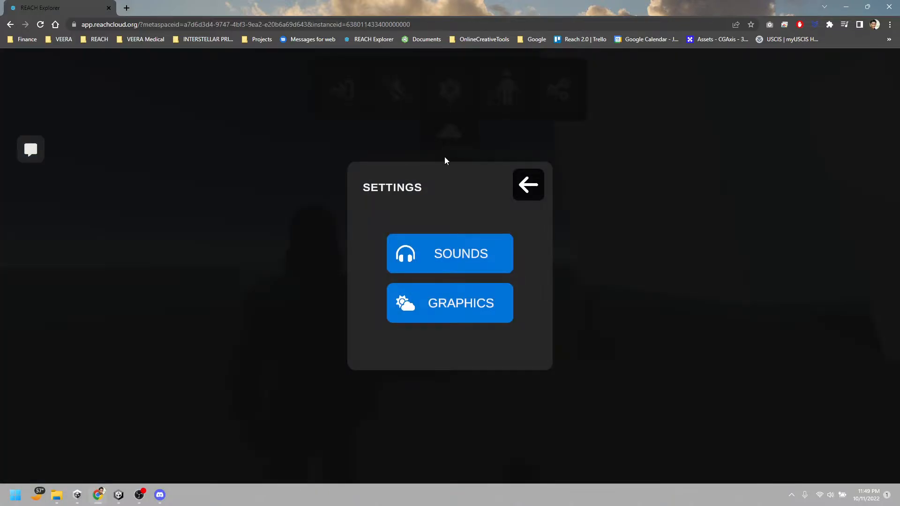
pyautogui.click(448, 306)
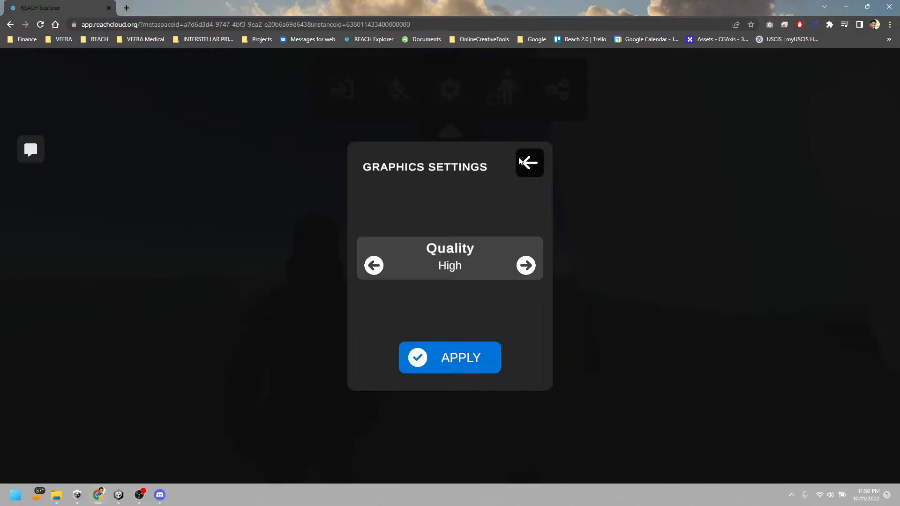
pyautogui.click(530, 173)
# Review the input devices in the sound settings, lower the speaker volume nearly to its minimum, and return to the world
pyautogui.click(473, 250)
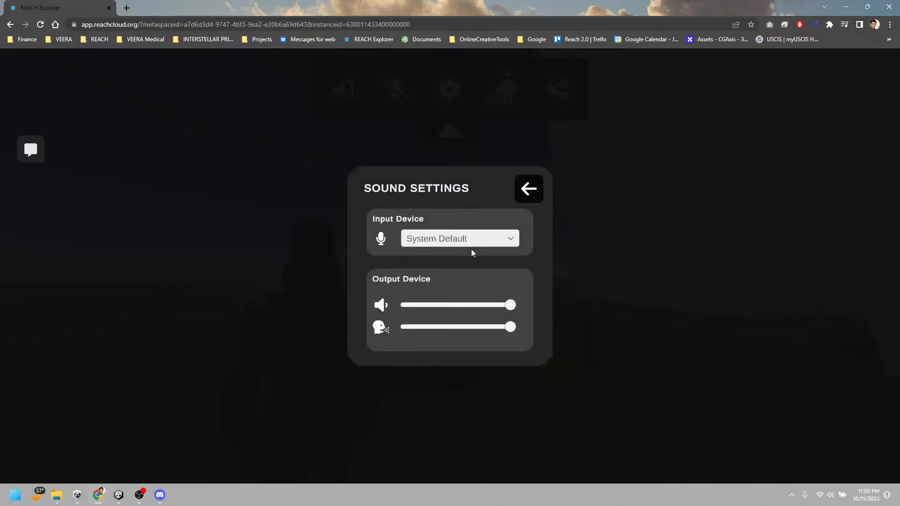
pyautogui.click(442, 239)
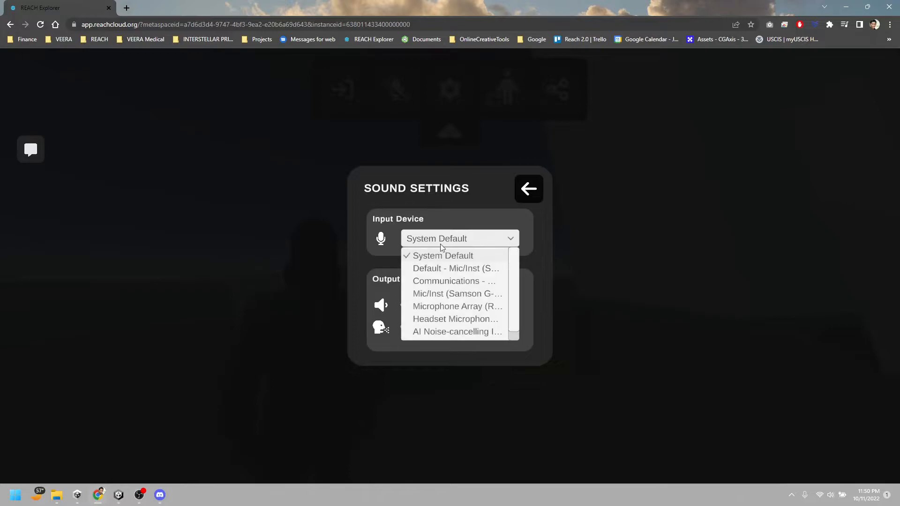
pyautogui.click(511, 238)
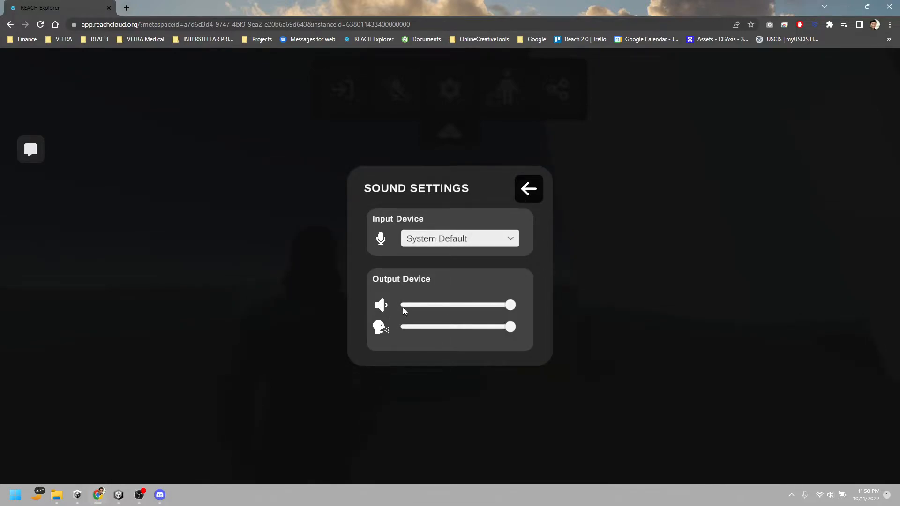
pyautogui.moveTo(512, 306); pyautogui.dragTo(412, 305)
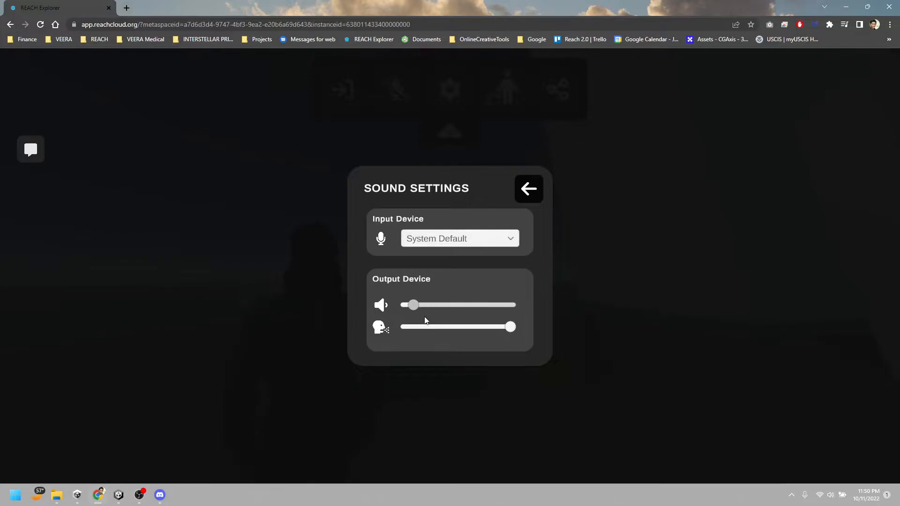
pyautogui.moveTo(513, 328); pyautogui.dragTo(525, 342)
pyautogui.click(534, 197)
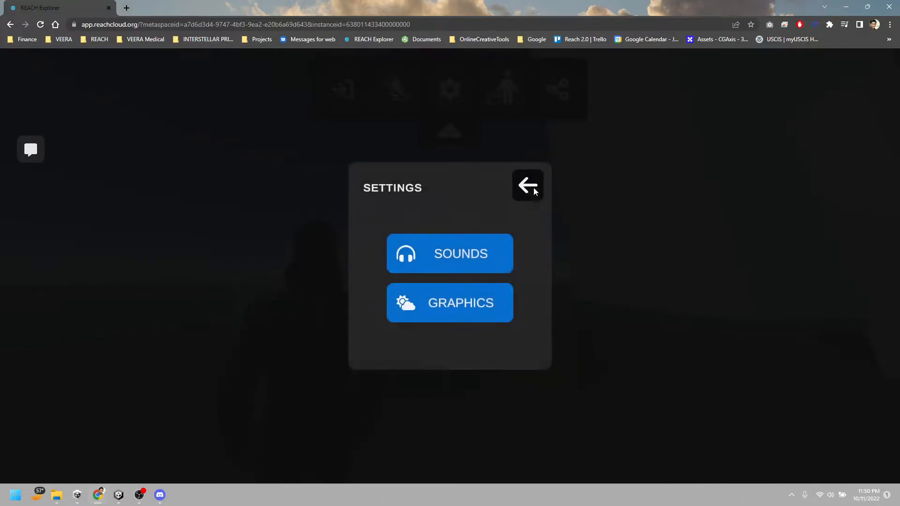
pyautogui.click(535, 189)
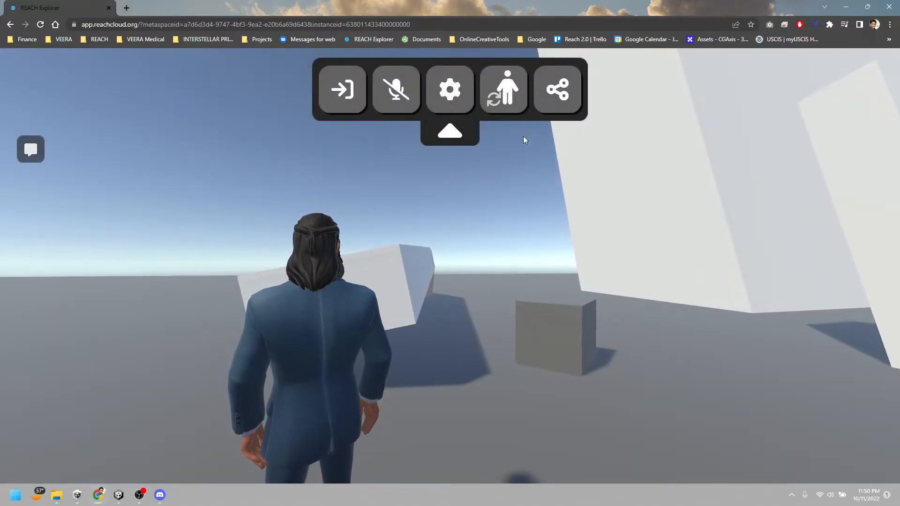
# Respawn the avatar at the spawn point and copy the space's share link
pyautogui.click(513, 102)
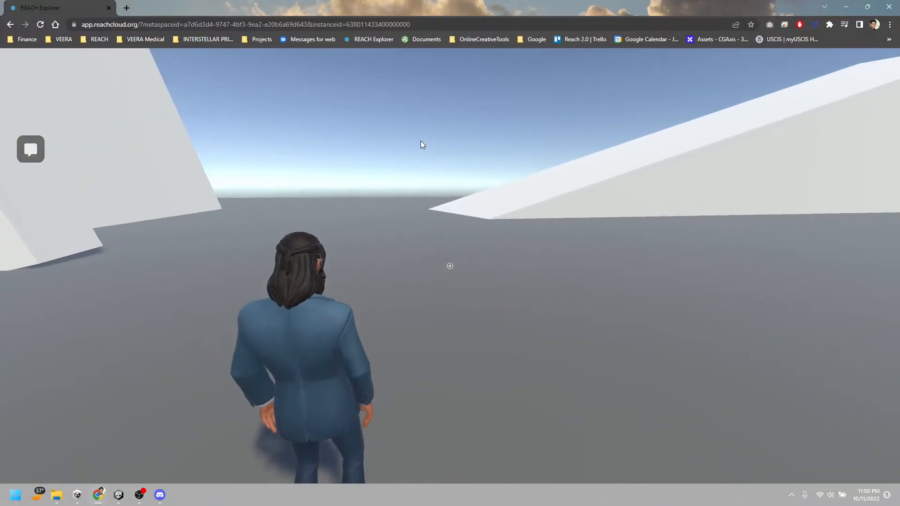
pyautogui.moveTo(544, 100)
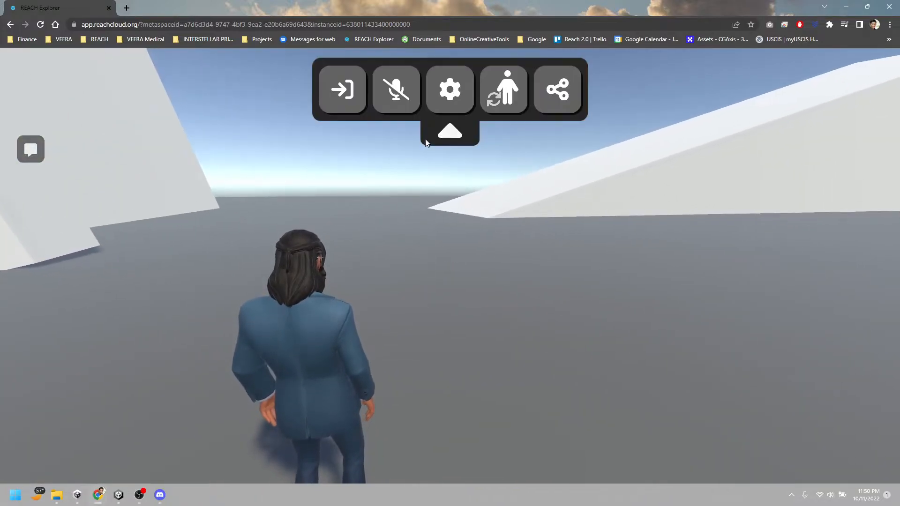
pyautogui.click(547, 95)
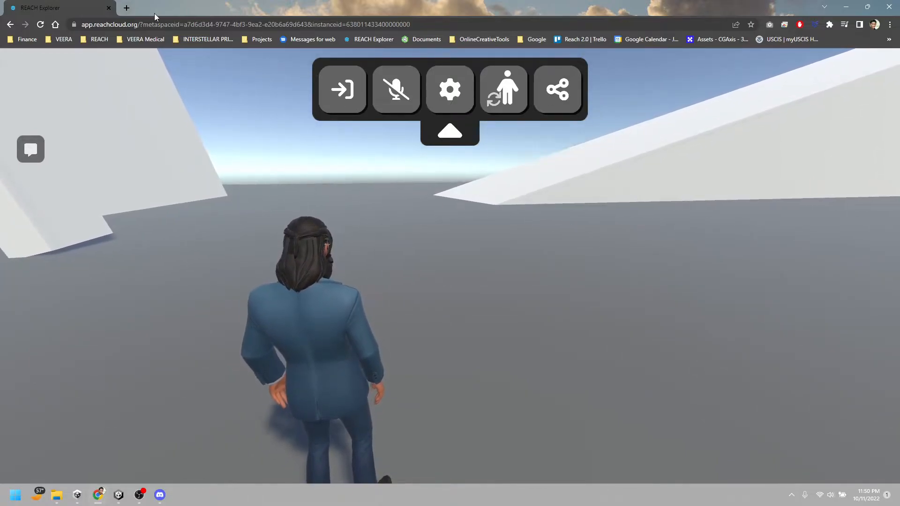
# Switch to Discord and post the copied space link in the general channel of the Official REACH Discord server
pyautogui.hotkey('ctrl', 't')
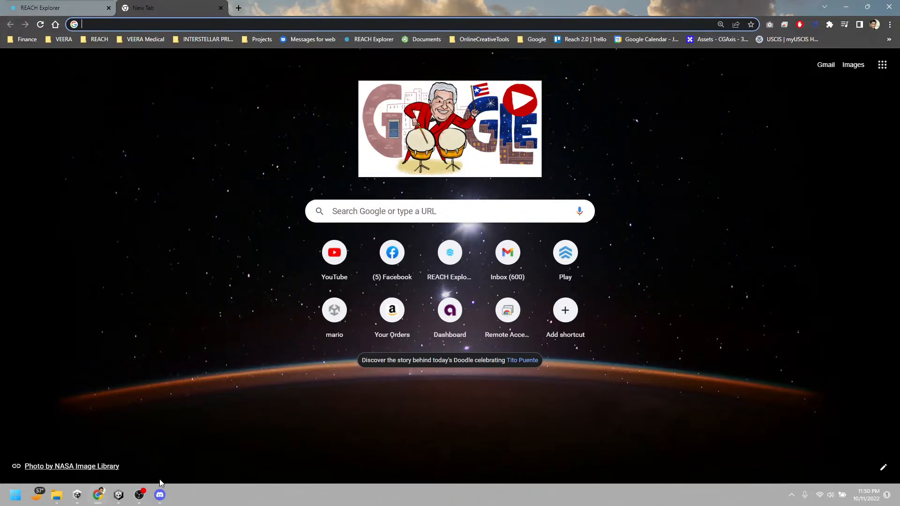
pyautogui.click(160, 495)
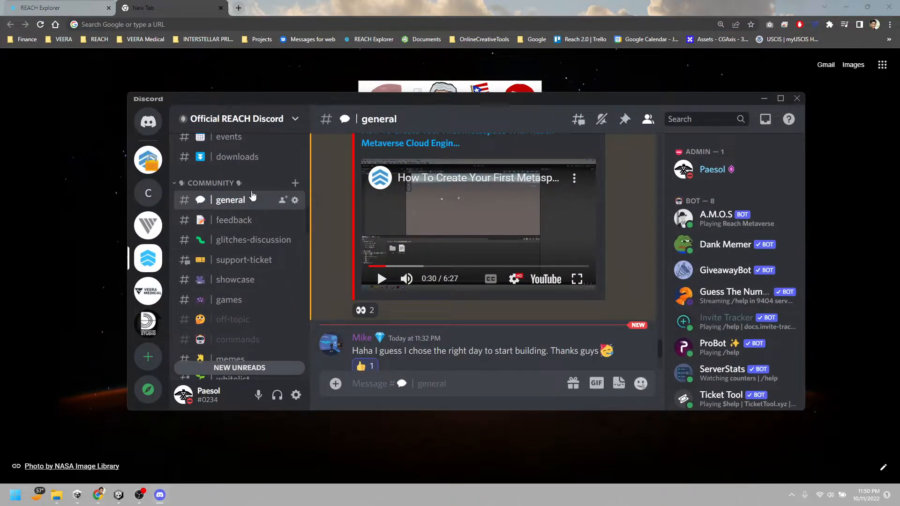
pyautogui.scroll(-10, 496, 327)
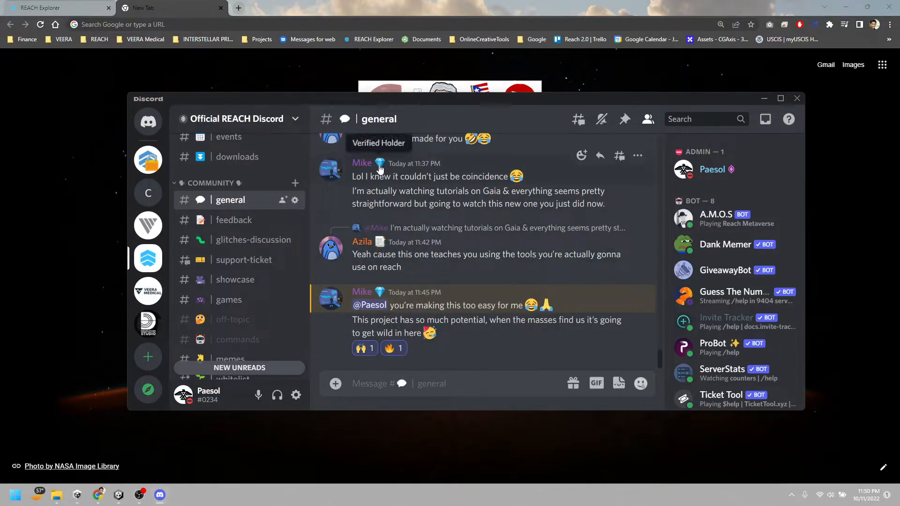
pyautogui.hotkey('ctrl', 'v')
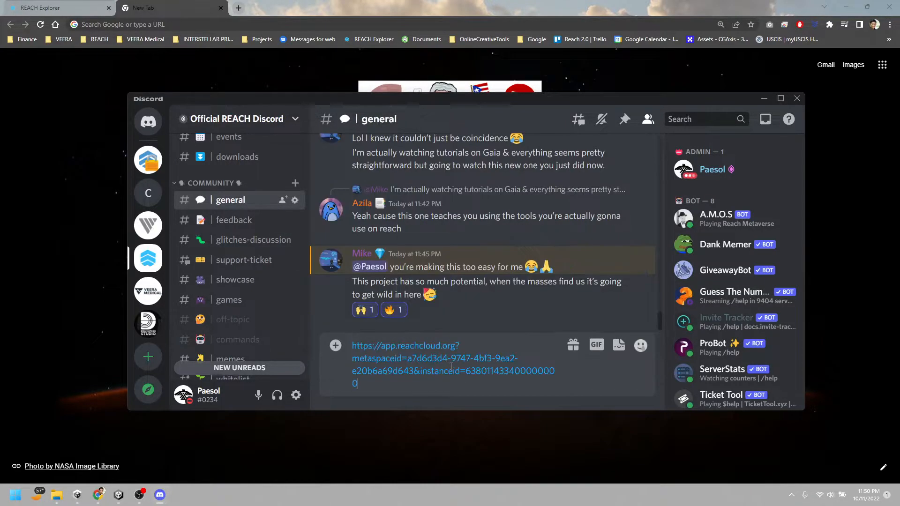
pyautogui.press('Return')
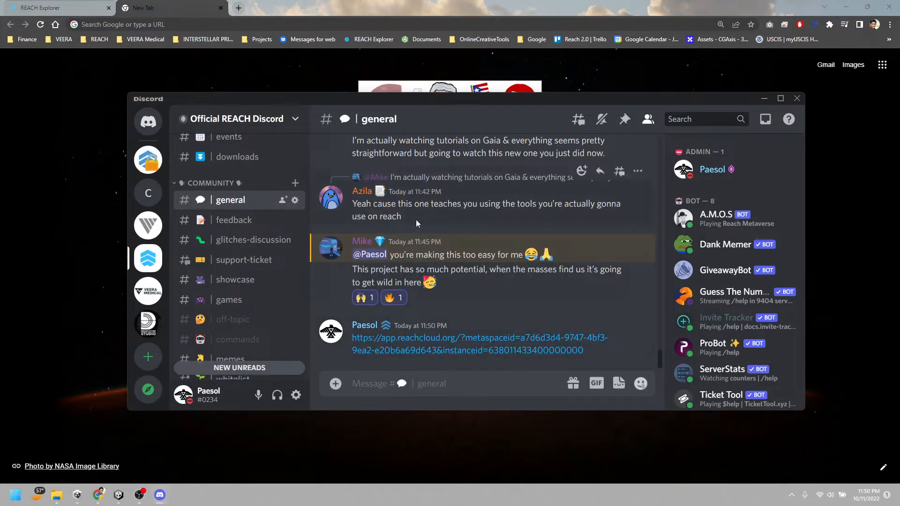
# Open the posted space link from Discord in a new browser tab and leave the space in the original REACH Explorer tab
pyautogui.click(444, 341)
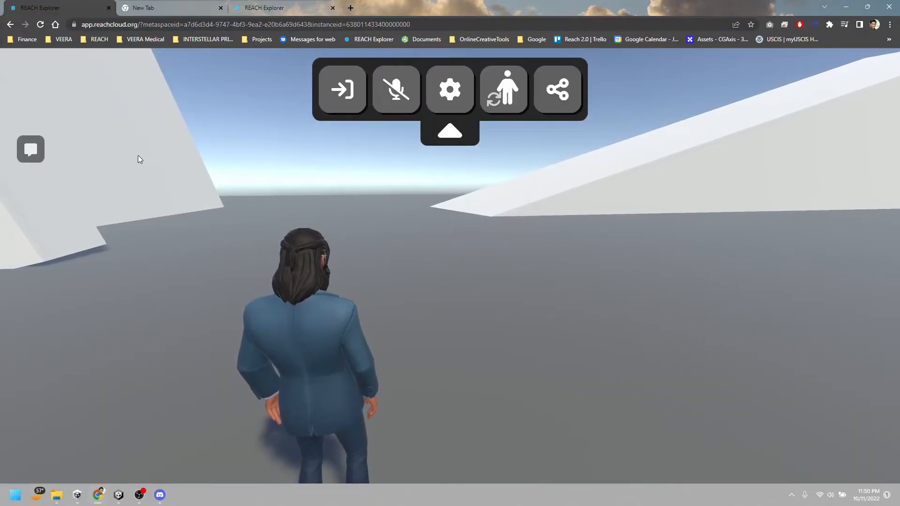
pyautogui.click(277, 8)
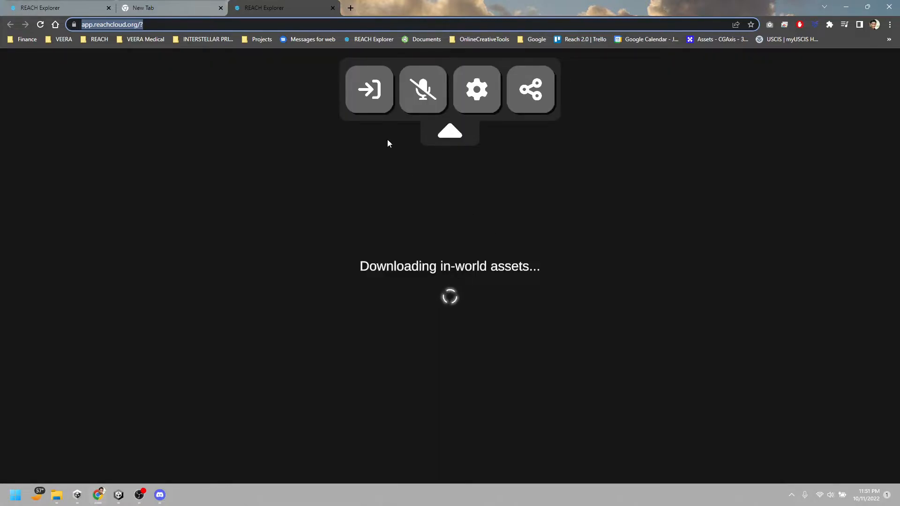
pyautogui.click(59, 10)
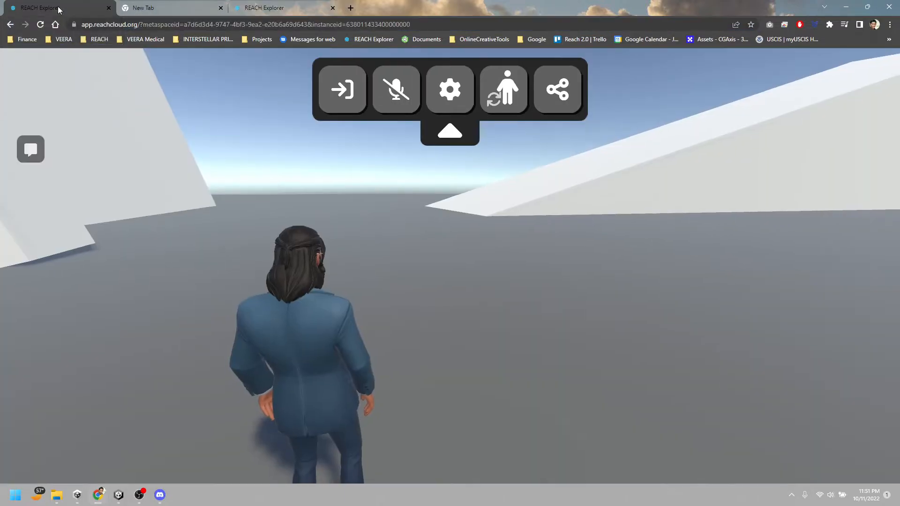
pyautogui.click(359, 86)
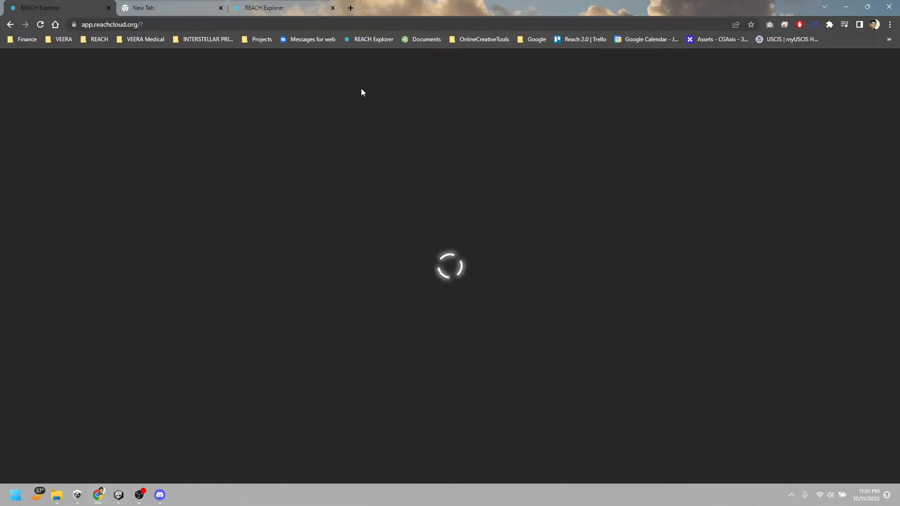
pyautogui.click(274, 9)
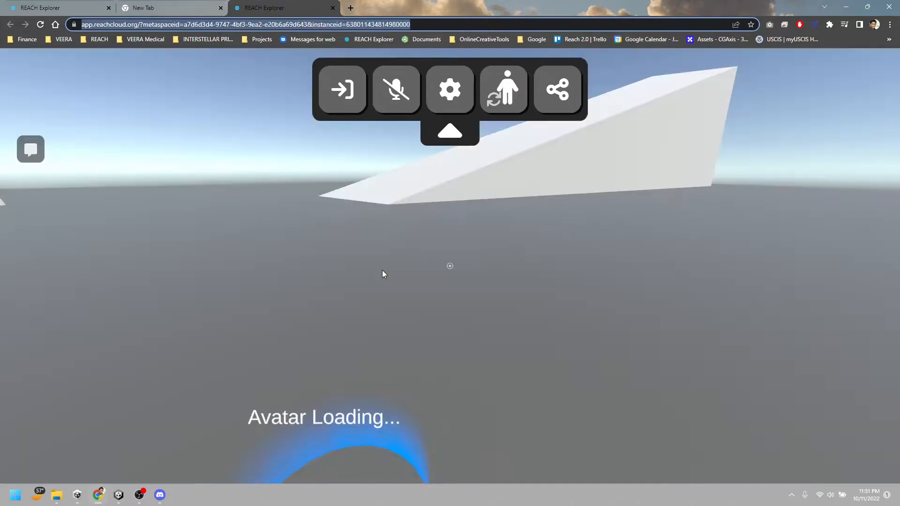
pyautogui.moveTo(427, 279); pyautogui.dragTo(328, 241)
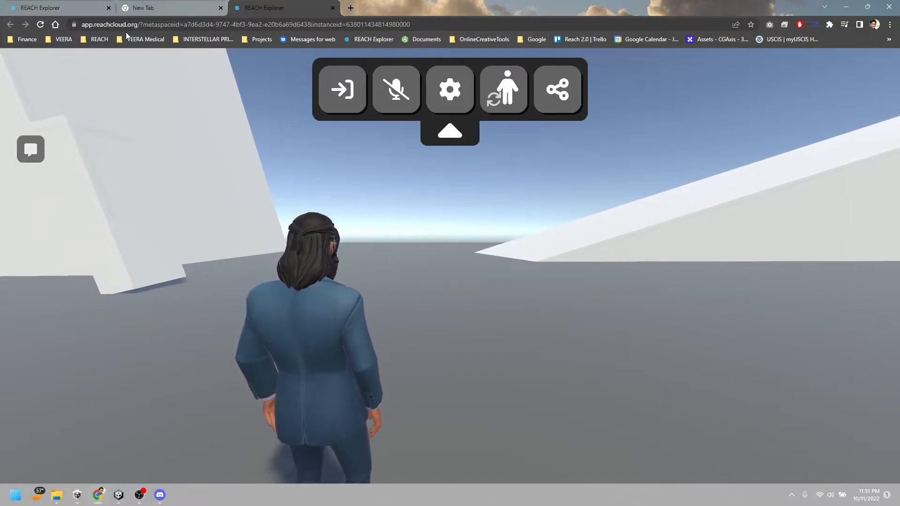
# Log out of the account in the original REACH Explorer tab
pyautogui.click(45, 13)
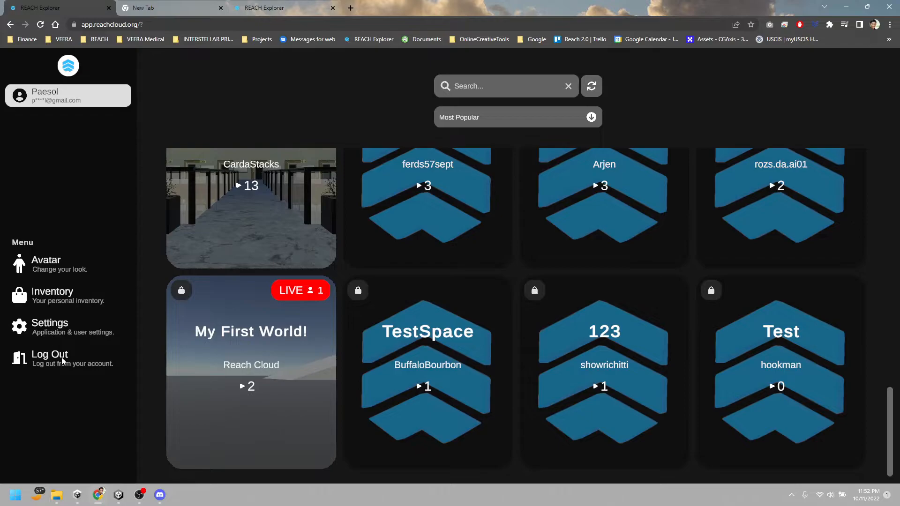
pyautogui.click(62, 360)
pyautogui.click(412, 327)
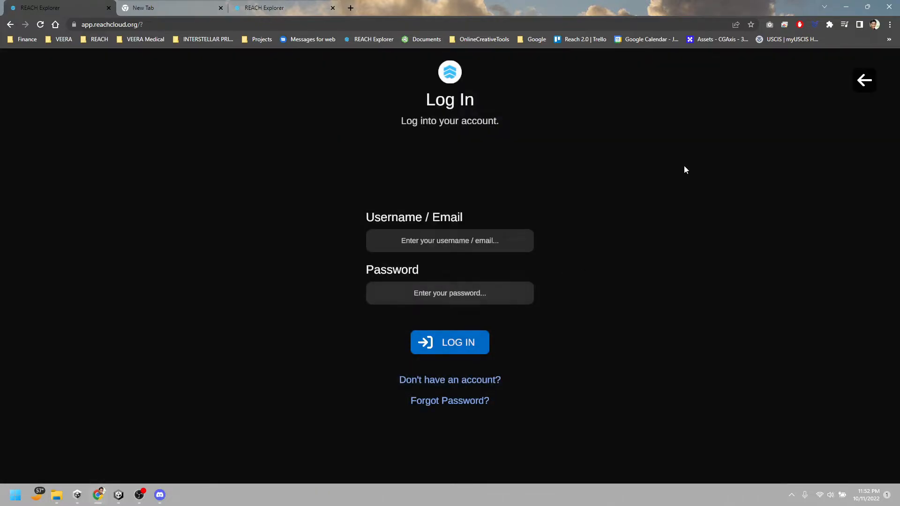
# Return to the space list without logging in, refresh it, and check whether My First World! is listed
pyautogui.click(860, 85)
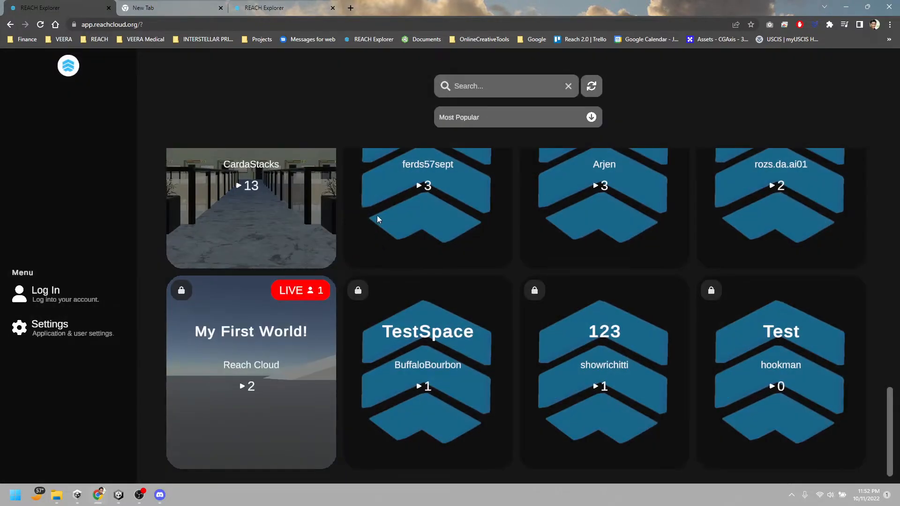
pyautogui.click(597, 89)
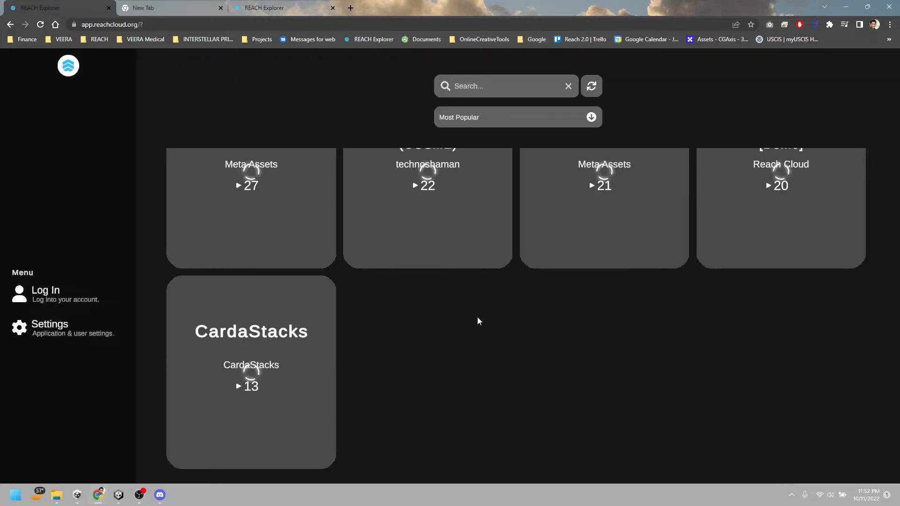
pyautogui.scroll(10, 631, 383)
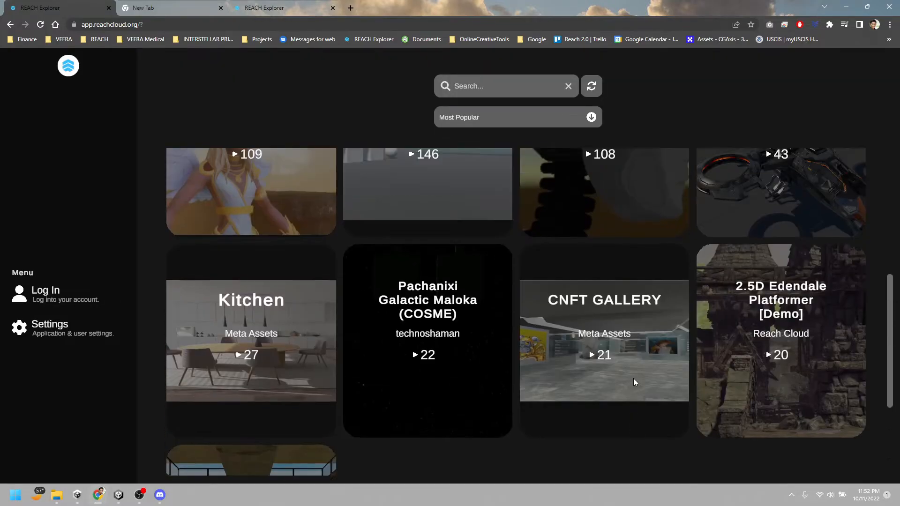
pyautogui.scroll(-10, 632, 376)
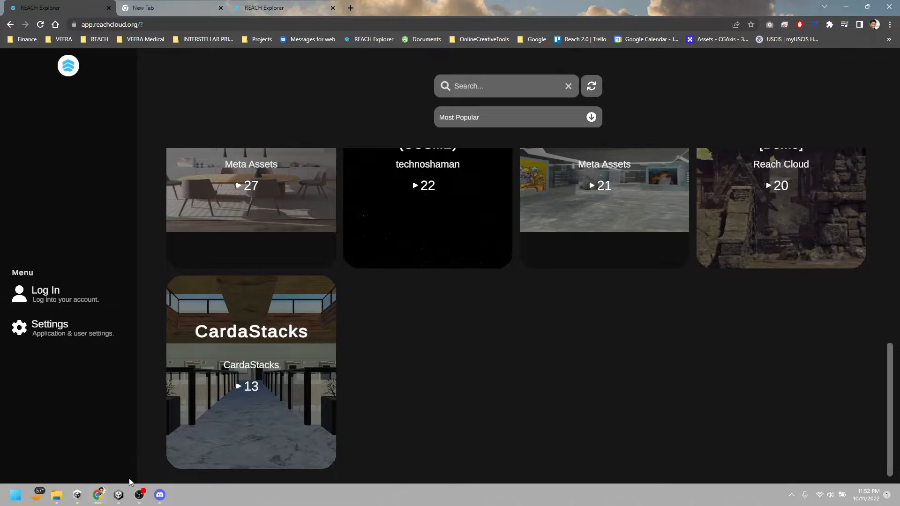
# Switch to the My First Reach Project in Unity, turn off Private in the Meta Space's Meta Data, and update the metadata
pyautogui.moveTo(123, 497)
pyautogui.click(159, 469)
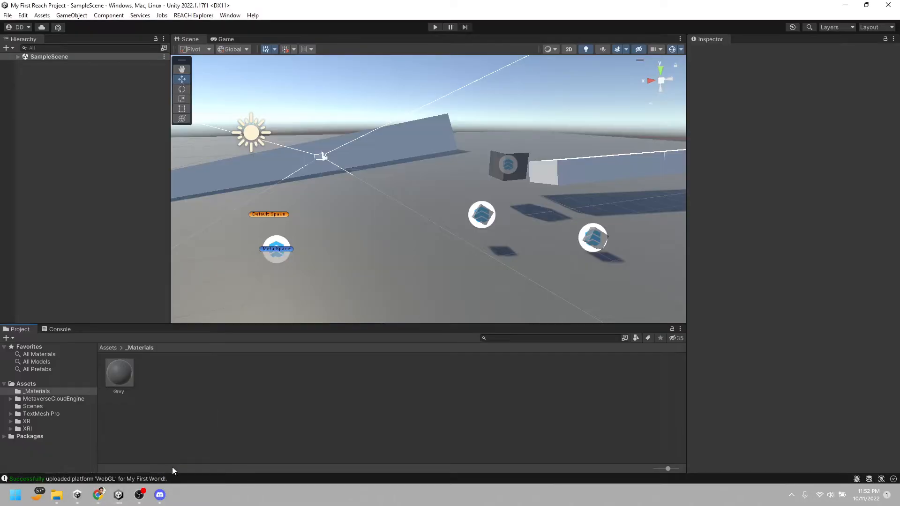
pyautogui.click(20, 57)
pyautogui.click(54, 72)
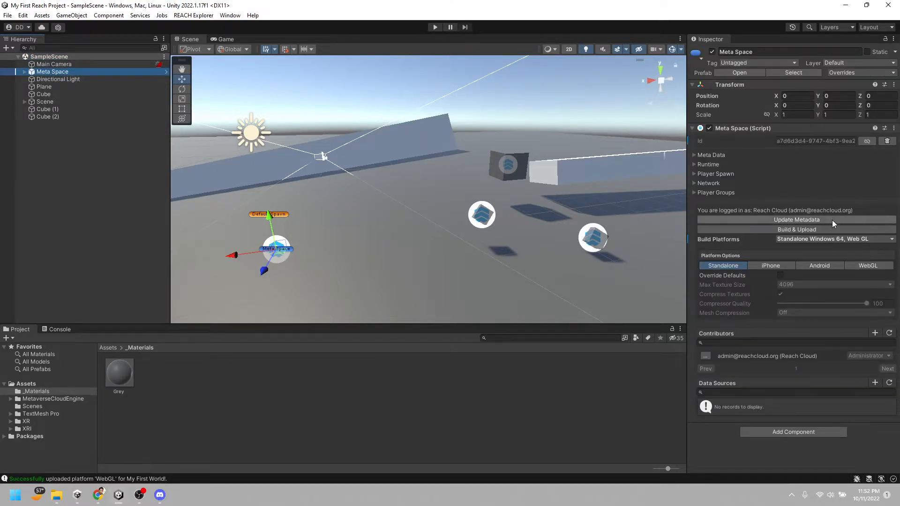
pyautogui.click(694, 156)
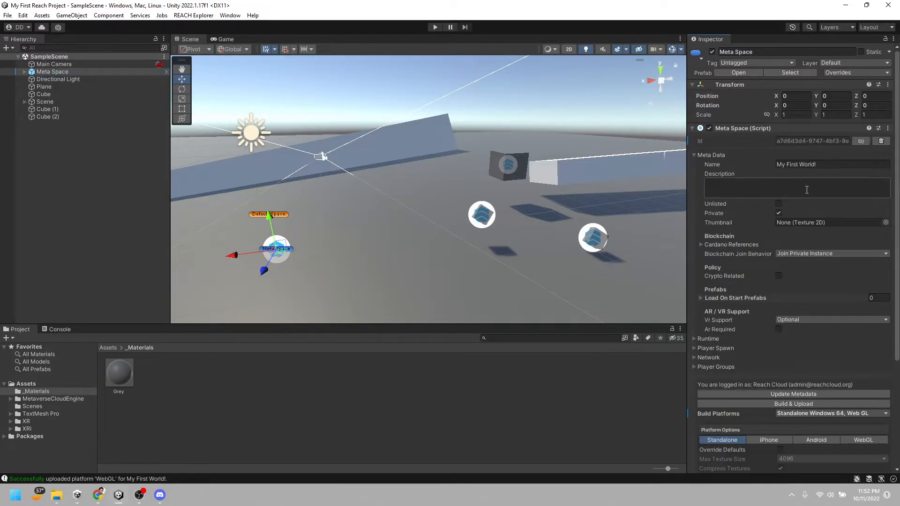
pyautogui.click(779, 213)
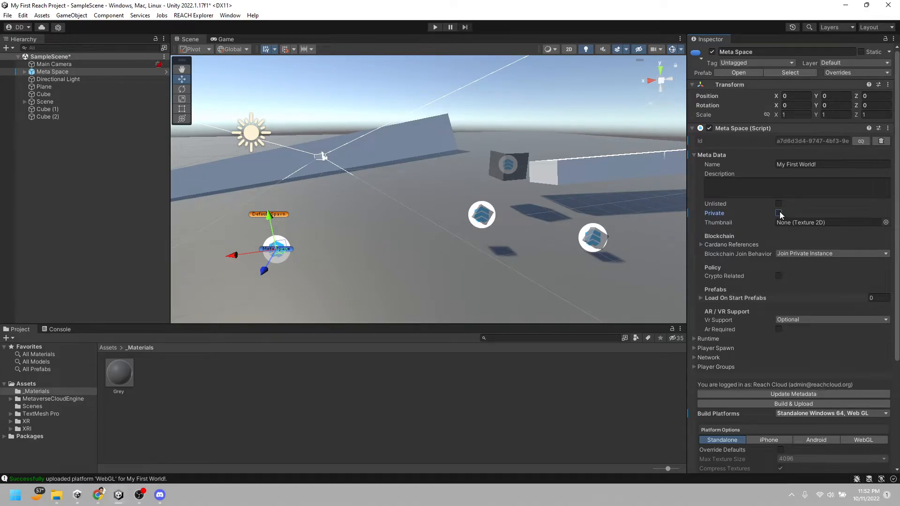
pyautogui.click(778, 395)
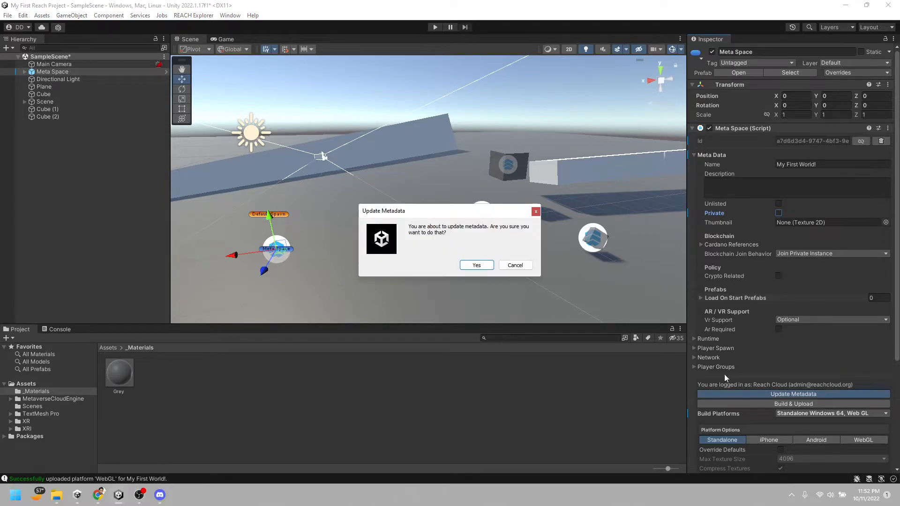
pyautogui.click(476, 265)
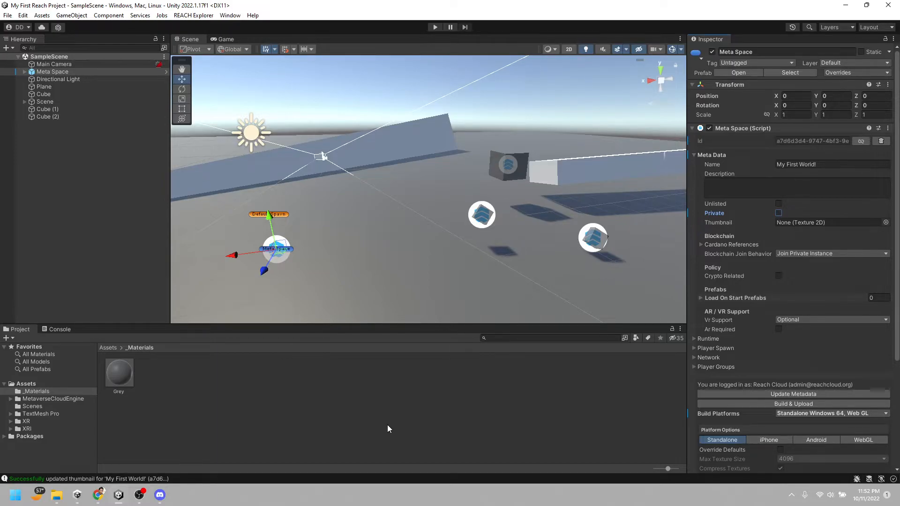
# Switch back to REACH Explorer in Chrome, refresh the space list, and look for My First World! among the public spaces
pyautogui.moveTo(98, 494)
pyautogui.click(89, 450)
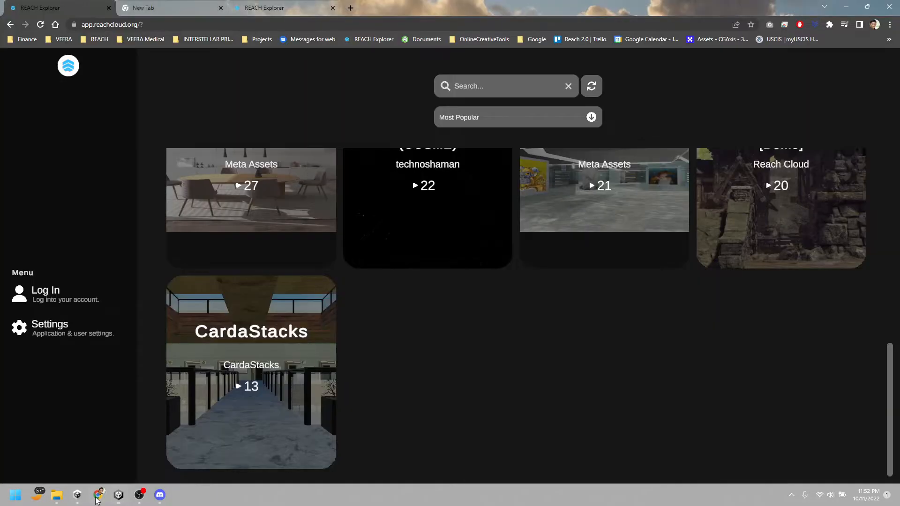
pyautogui.click(599, 85)
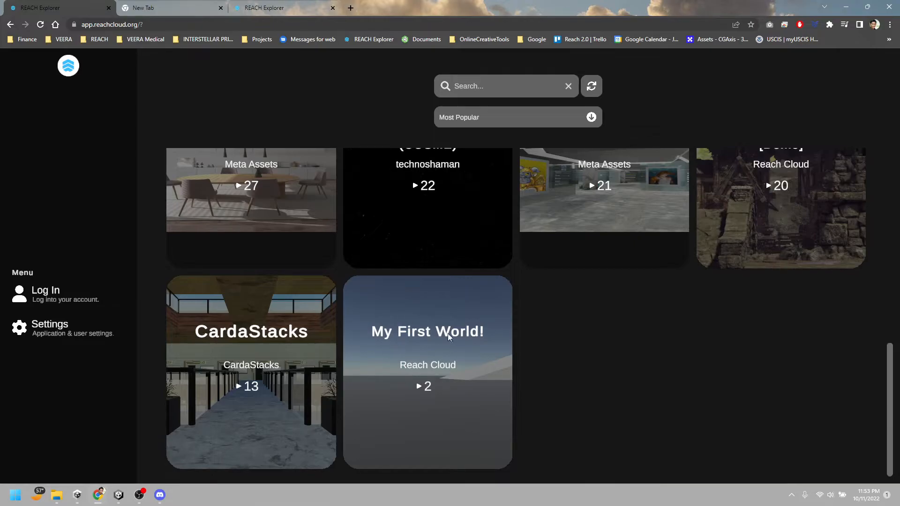
pyautogui.scroll(3, 469, 329)
pyautogui.scroll(-3, 472, 334)
# Switch to Unity and align the Main Camera with a scene view facing the dark cube and the white ramp behind it
pyautogui.click(121, 496)
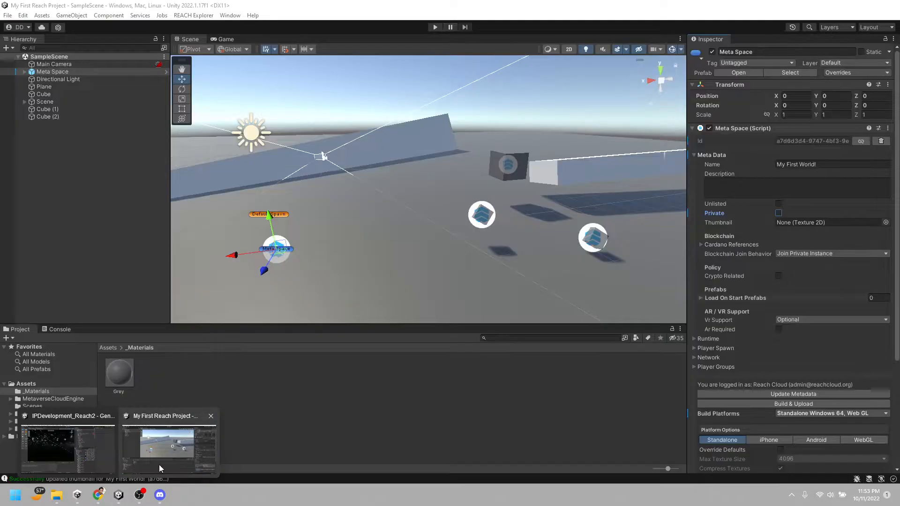
pyautogui.click(159, 465)
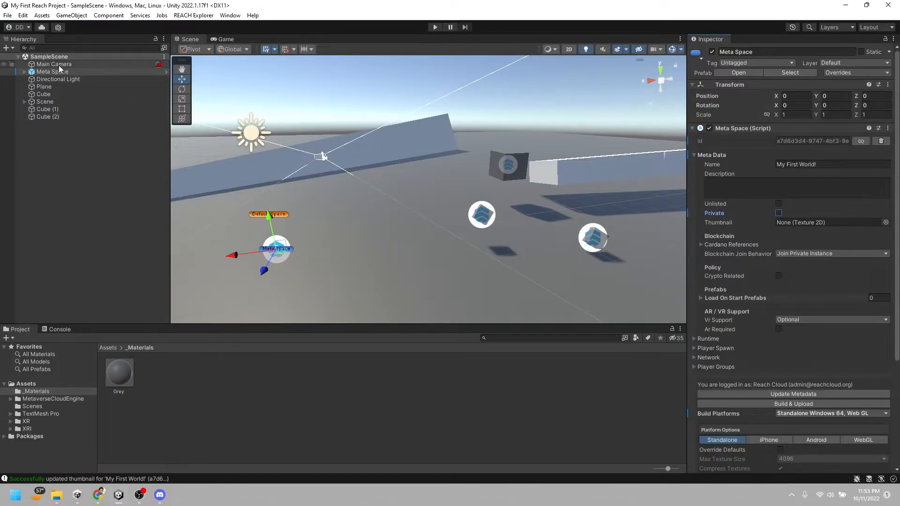
pyautogui.click(58, 66)
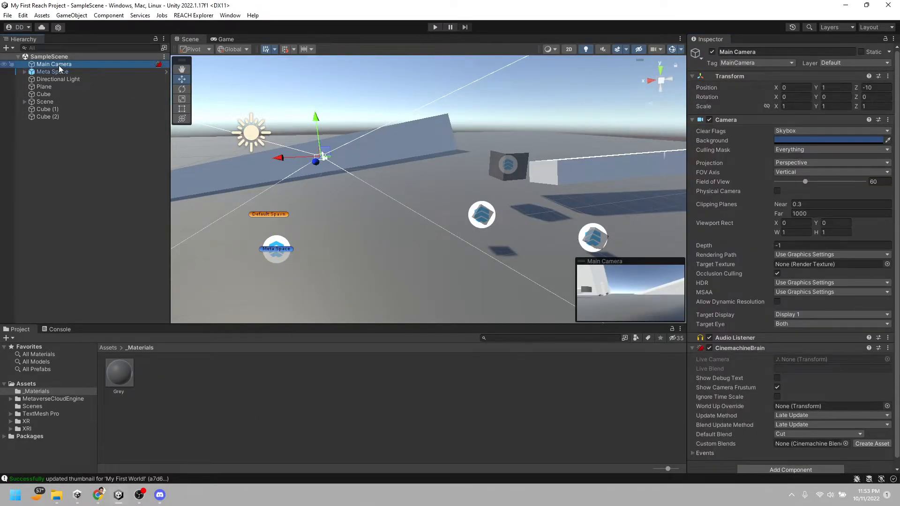
pyautogui.moveTo(362, 173); pyautogui.dragTo(450, 169, button='right')
pyautogui.press('w')
pyautogui.hotkey('ctrl', 'shift', 'f')
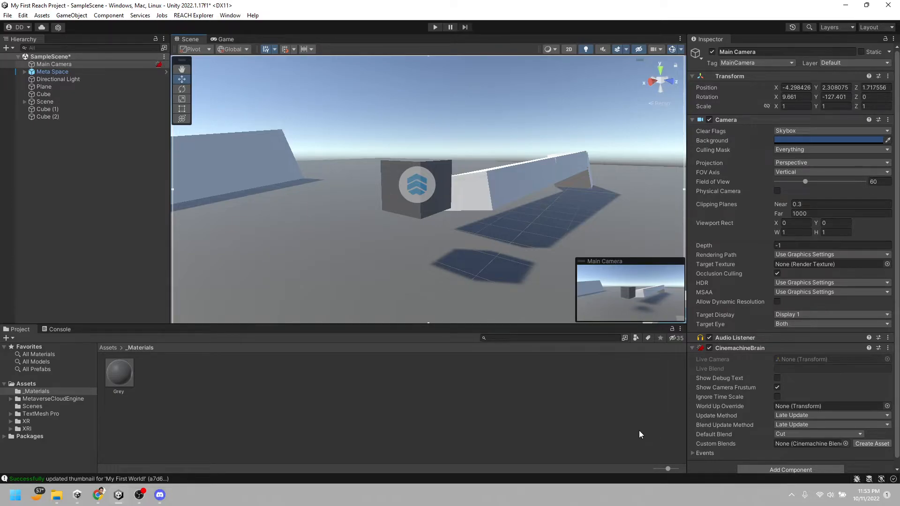
# Review the Meta Space's Meta Data settings and update its metadata to upload a thumbnail from the new camera view
pyautogui.click(52, 71)
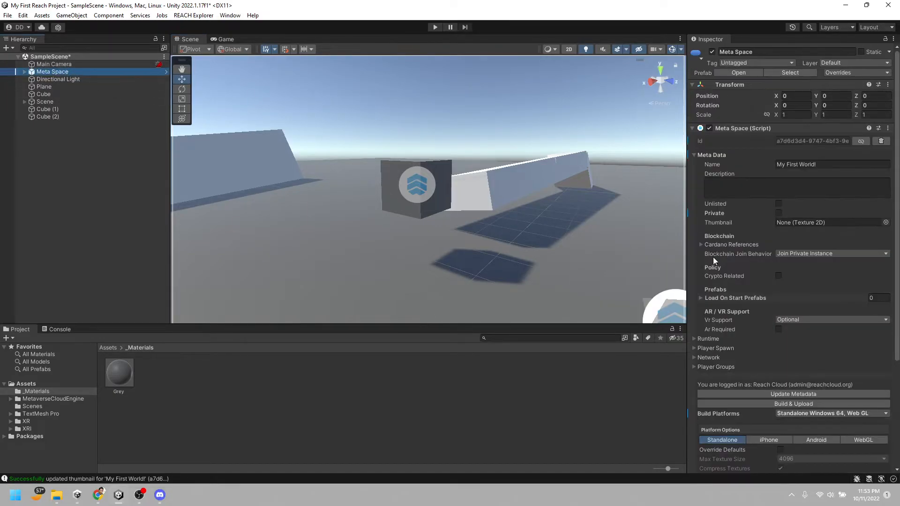
pyautogui.scroll(-3, 786, 349)
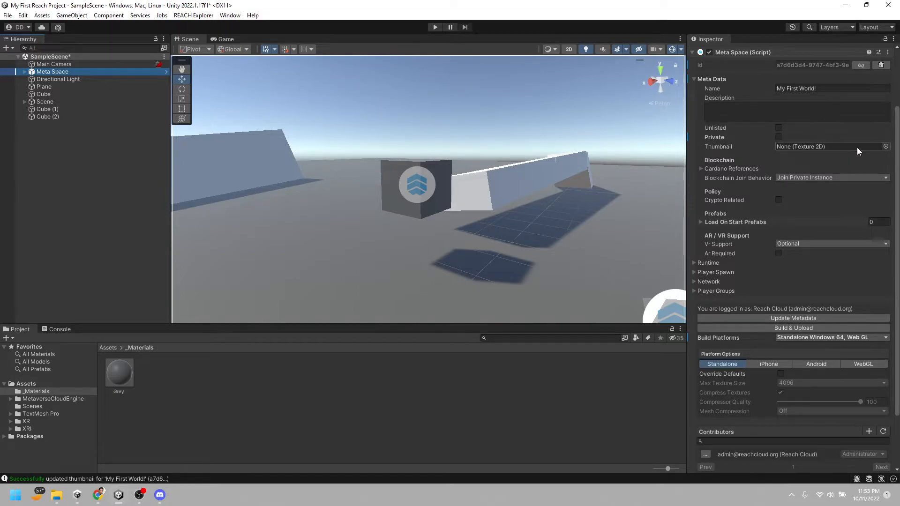
pyautogui.scroll(2, 794, 197)
pyautogui.scroll(-2, 794, 198)
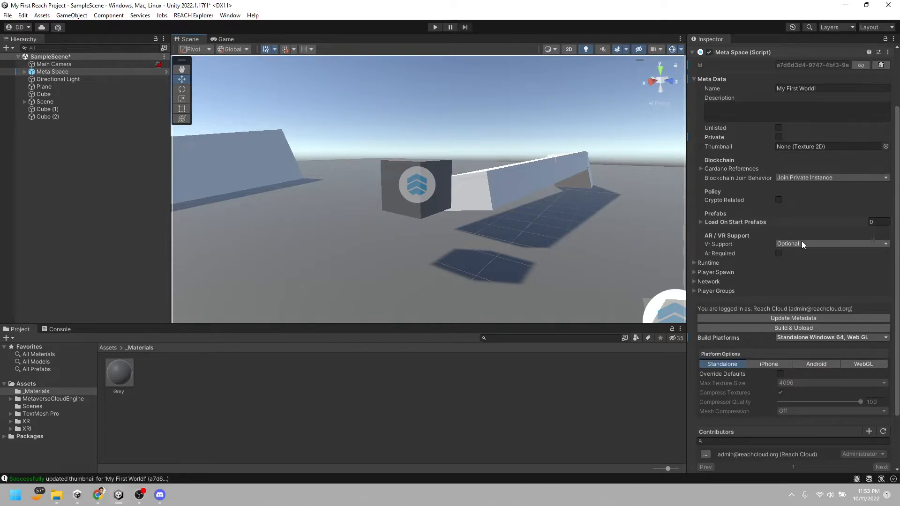
pyautogui.click(781, 317)
pyautogui.click(482, 266)
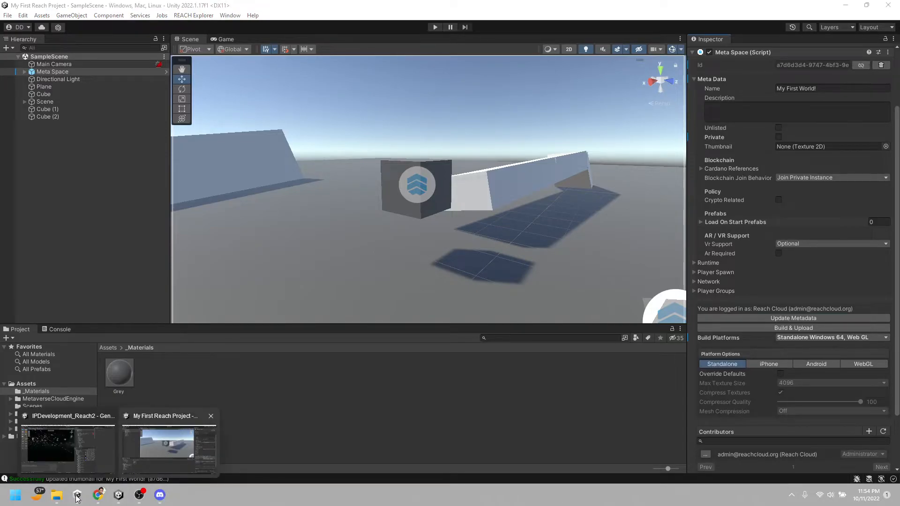
# Switch to REACH Explorer in Chrome, refresh the space list, and launch My First World! without logging in
pyautogui.click(102, 498)
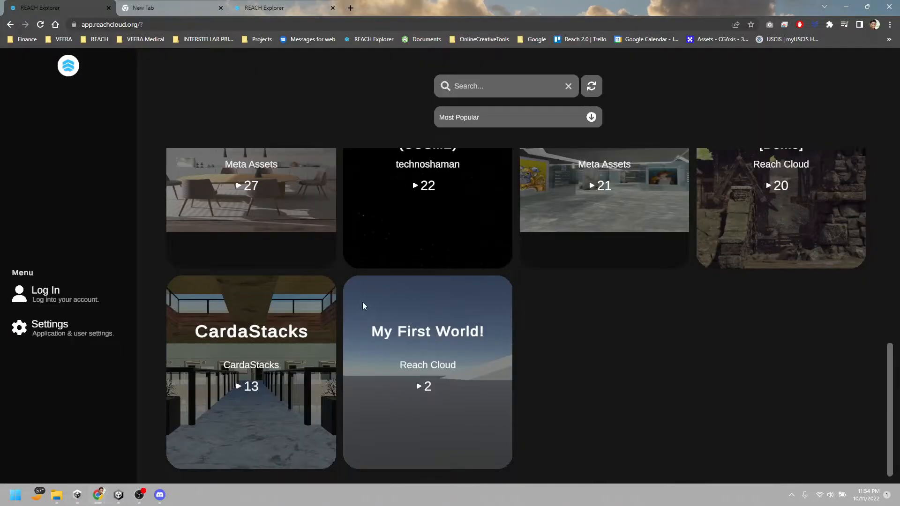
pyautogui.click(593, 84)
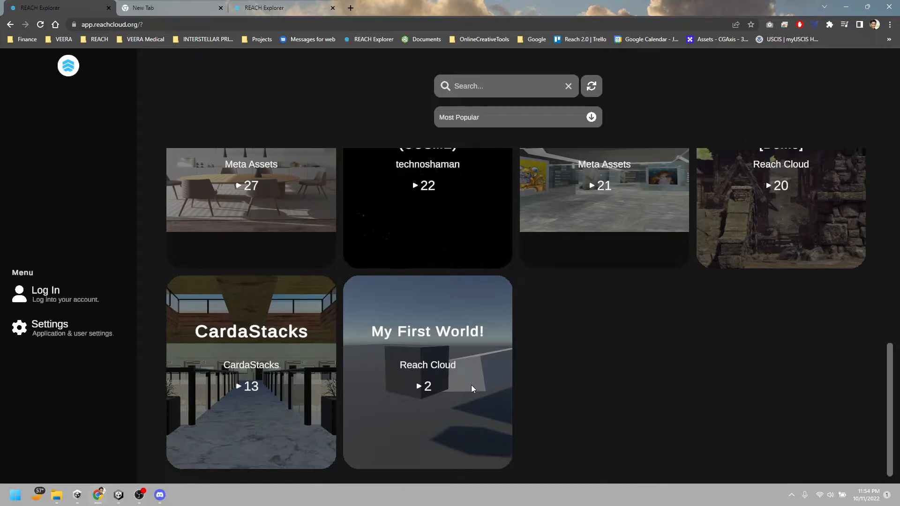
pyautogui.click(443, 347)
pyautogui.click(446, 381)
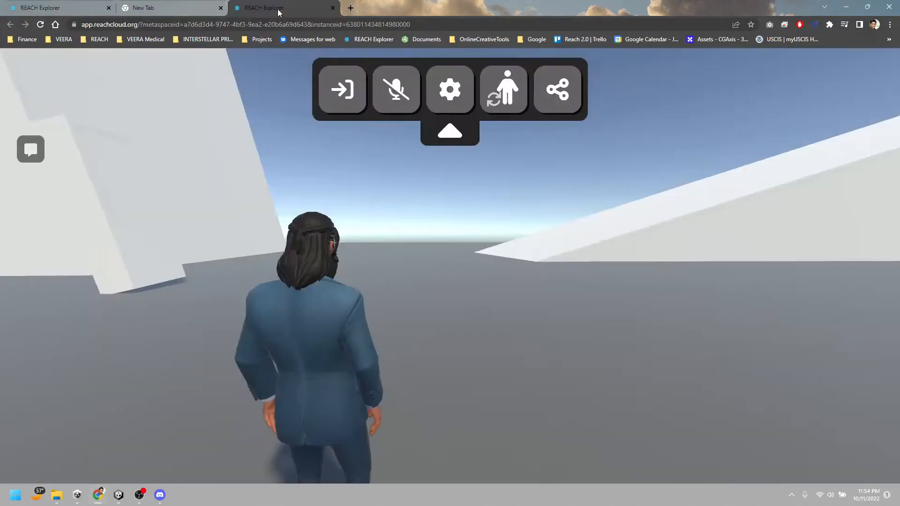
# Arrange the two REACH Explorer sessions in side-by-side browser windows and take control of the avatar in the already loaded world
pyautogui.moveTo(282, 7); pyautogui.dragTo(898, 204)
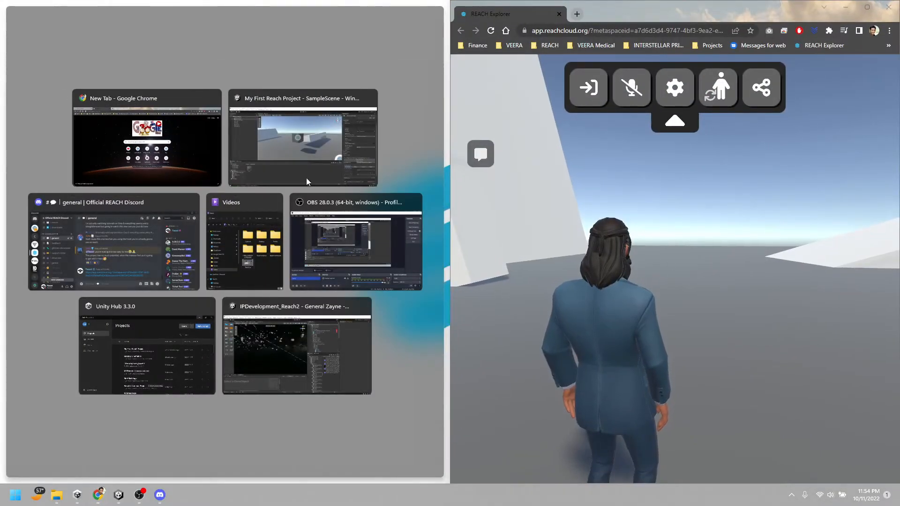
pyautogui.click(191, 149)
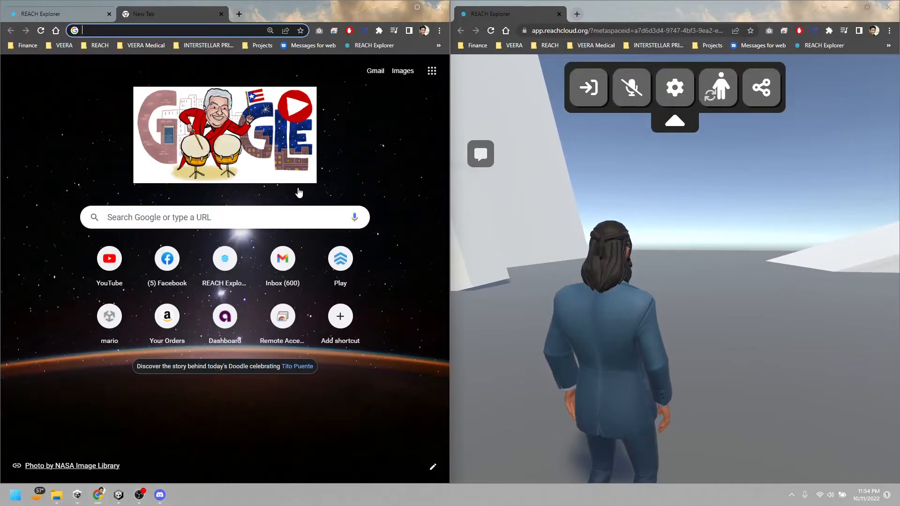
pyautogui.click(69, 13)
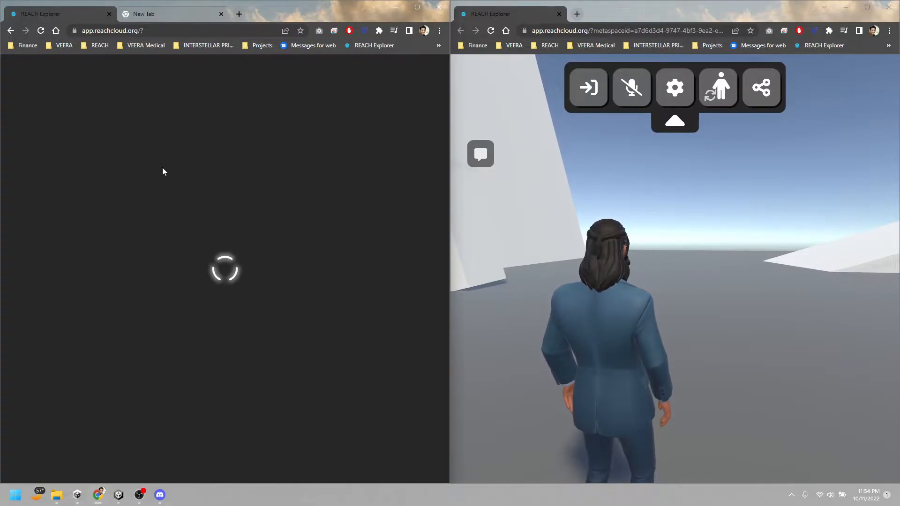
pyautogui.click(738, 301)
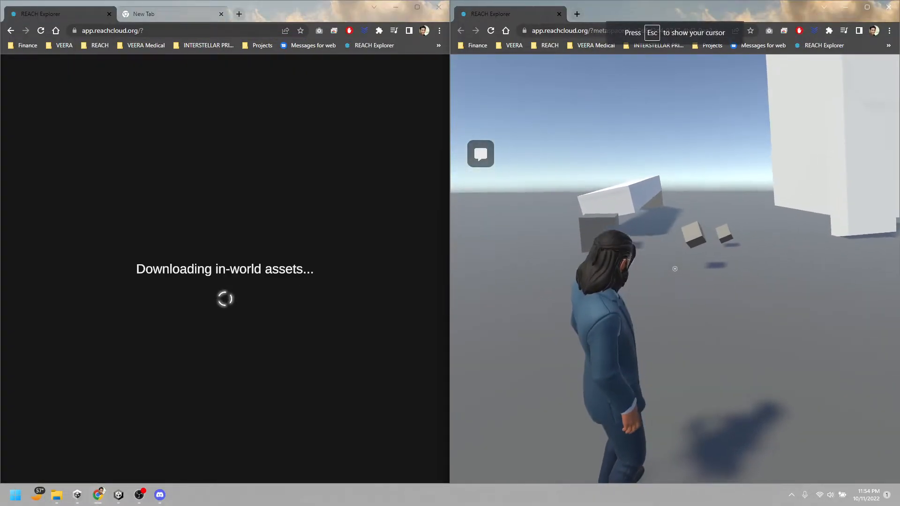
# Walk the logged-in avatar around the world and exit the space back to the list of spaces
pyautogui.press('w')
pyautogui.press('a')
pyautogui.press('w')
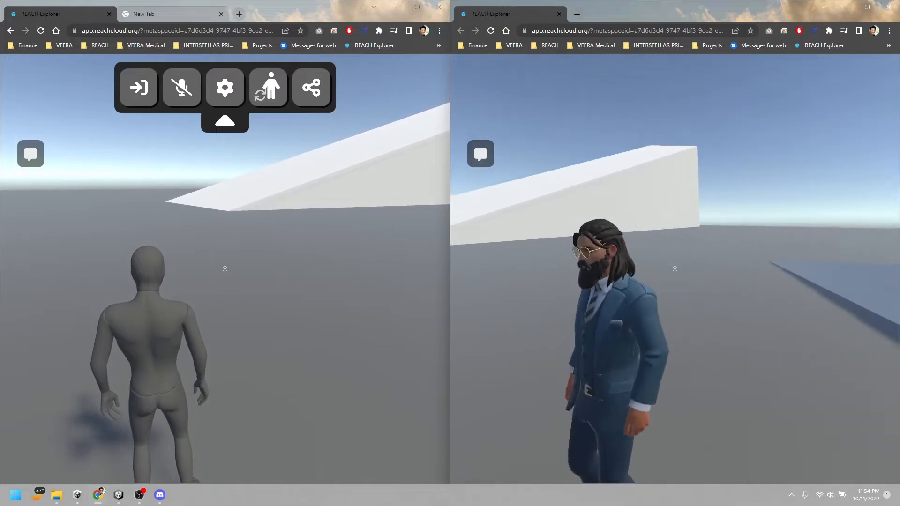
pyautogui.press('w')
pyautogui.press('w')
pyautogui.press('Escape')
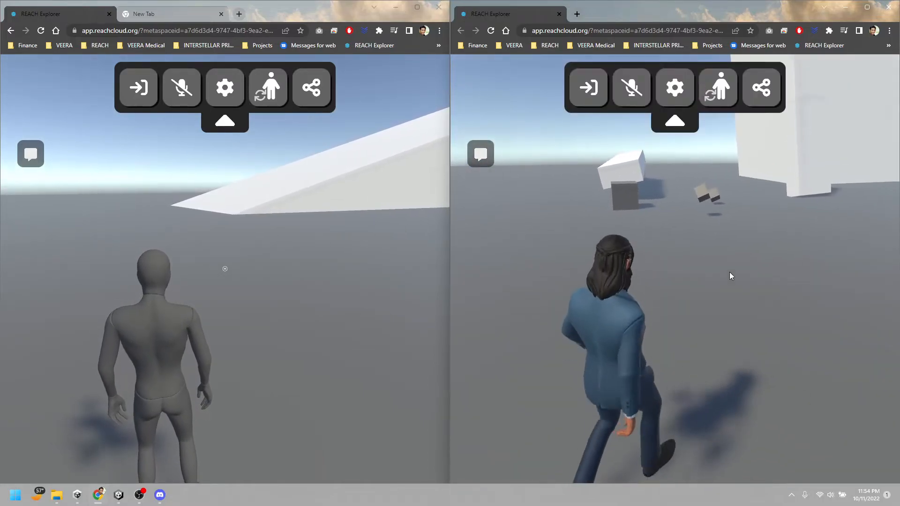
pyautogui.click(587, 88)
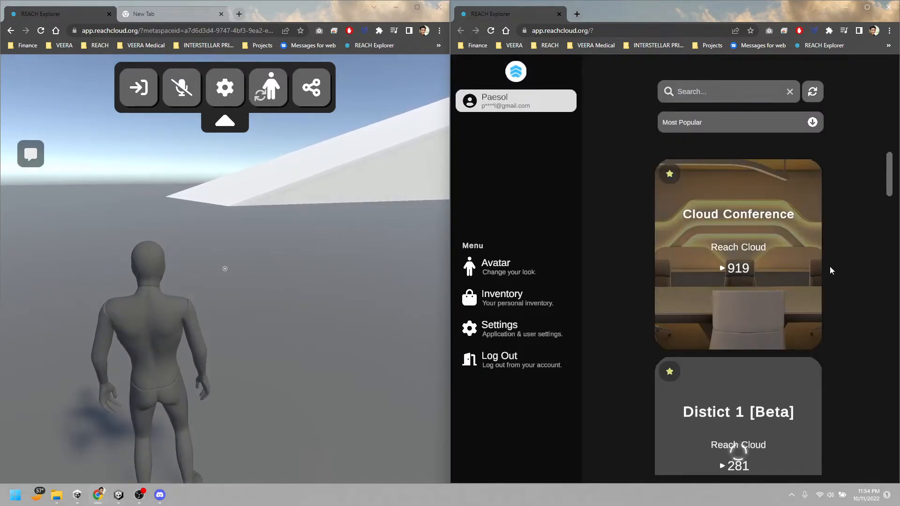
# Browse the list of spaces in the logged-in session and sort it by Recently Updated
pyautogui.scroll(-2, 830, 270)
pyautogui.scroll(-6, 830, 266)
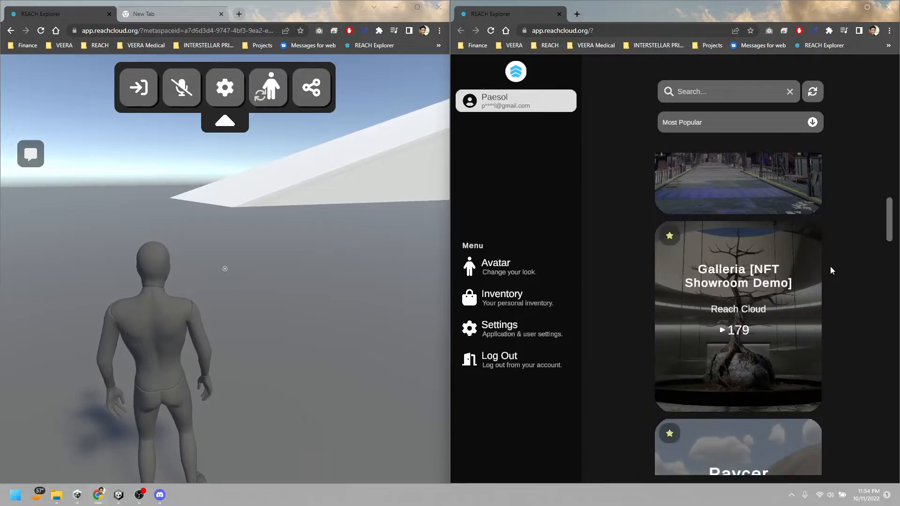
pyautogui.scroll(-10, 831, 266)
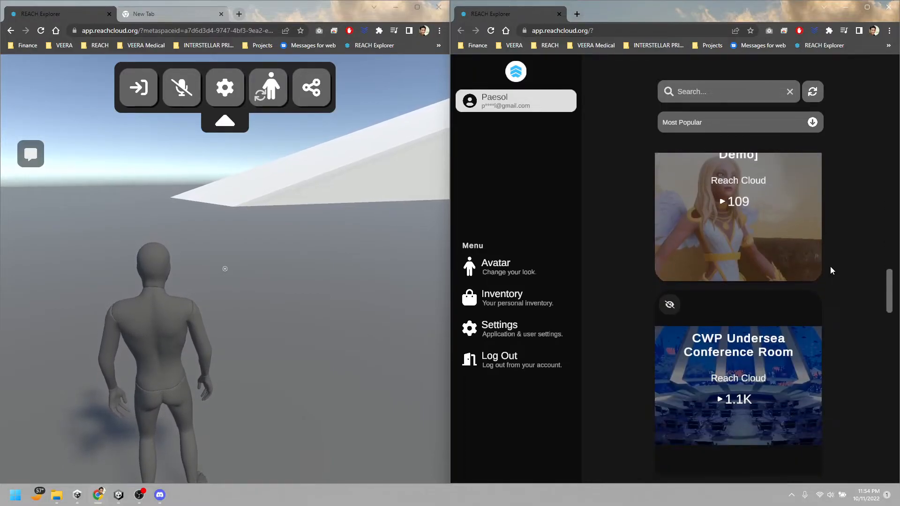
pyautogui.scroll(-10, 830, 271)
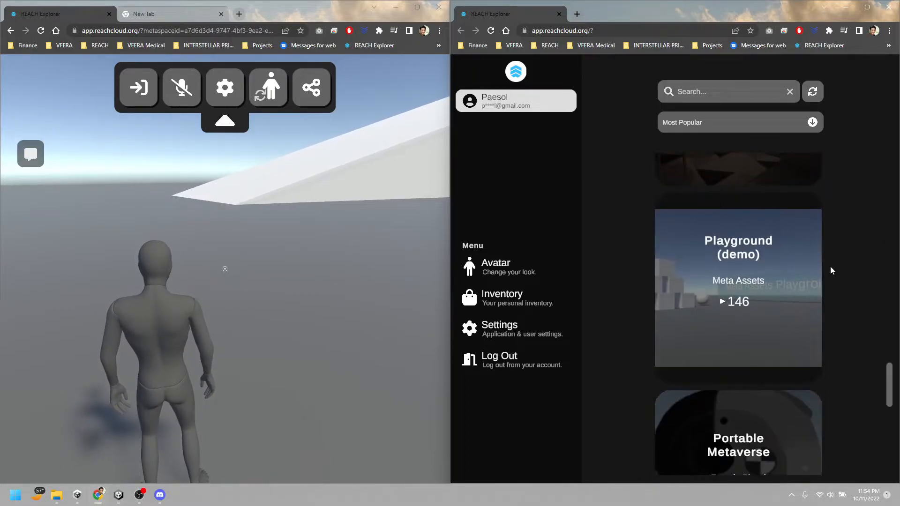
pyautogui.scroll(-8, 830, 296)
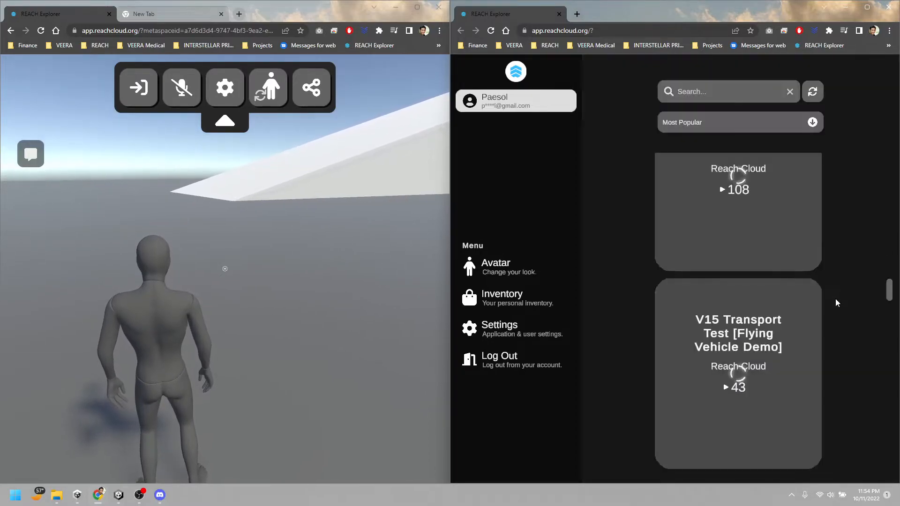
pyautogui.scroll(-8, 835, 302)
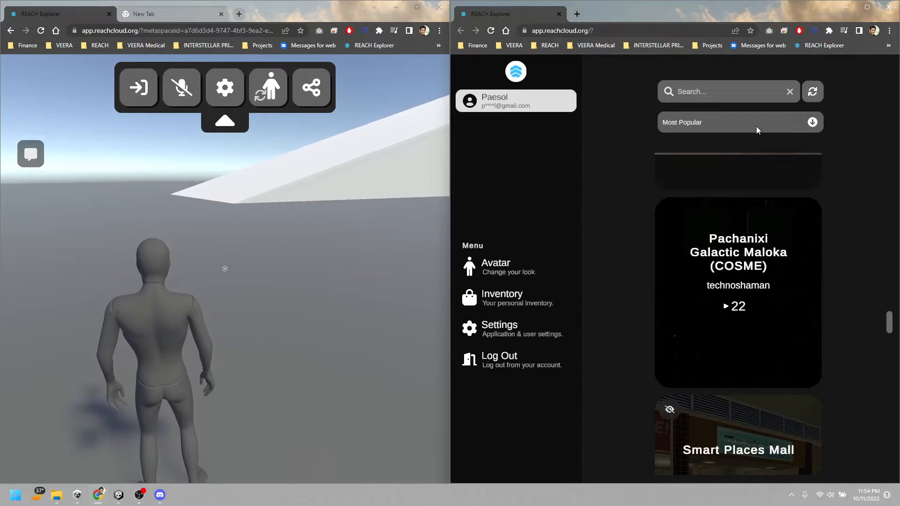
pyautogui.click(812, 123)
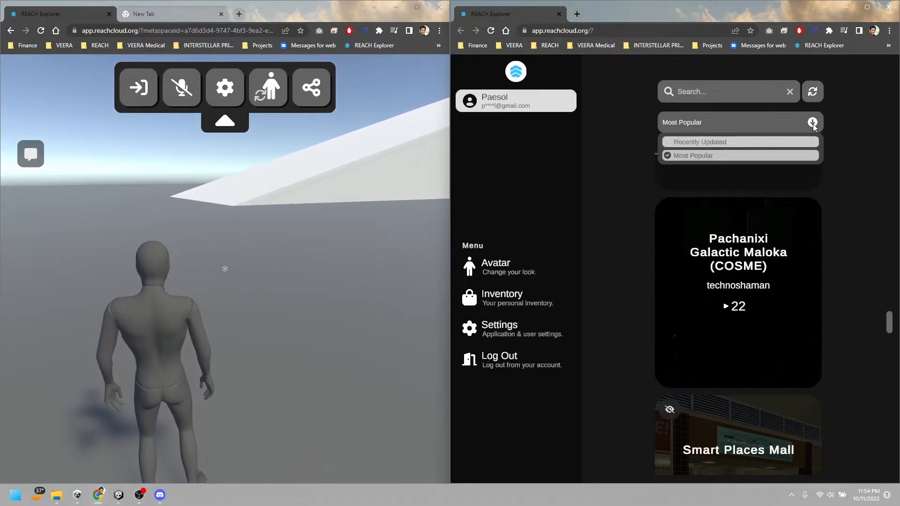
pyautogui.click(676, 143)
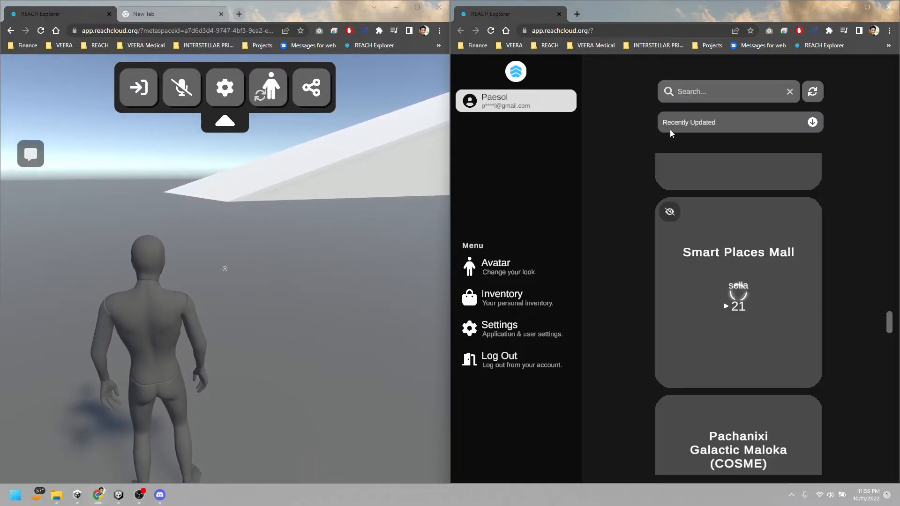
# Find My First World! in the sorted list and launch it in the logged-in session
pyautogui.scroll(10, 873, 328)
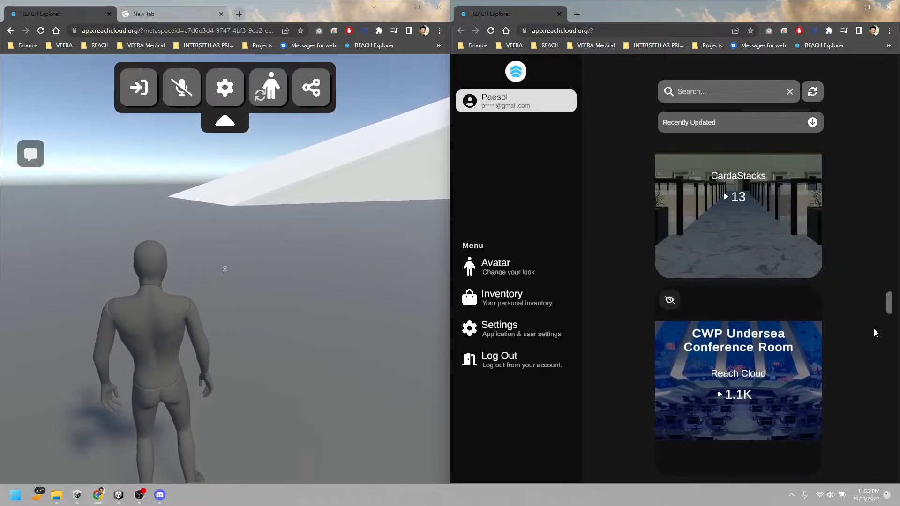
pyautogui.scroll(10, 874, 328)
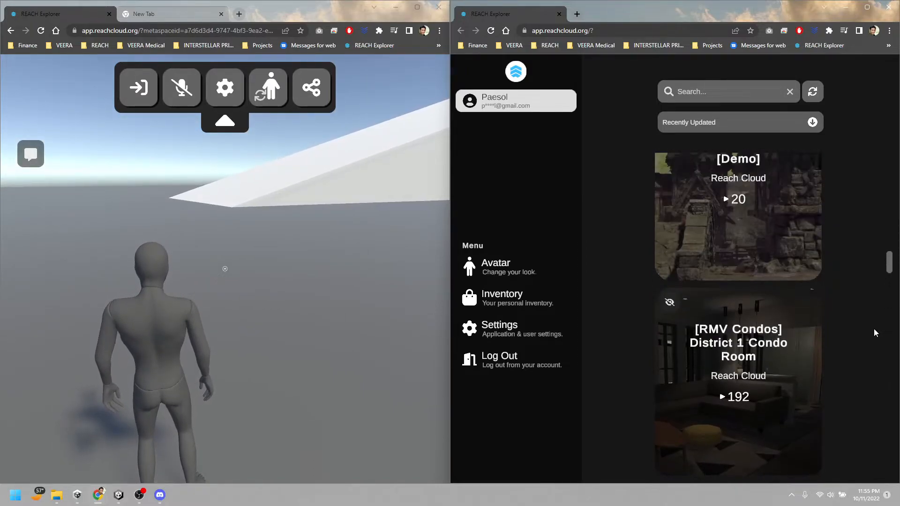
pyautogui.scroll(5, 874, 328)
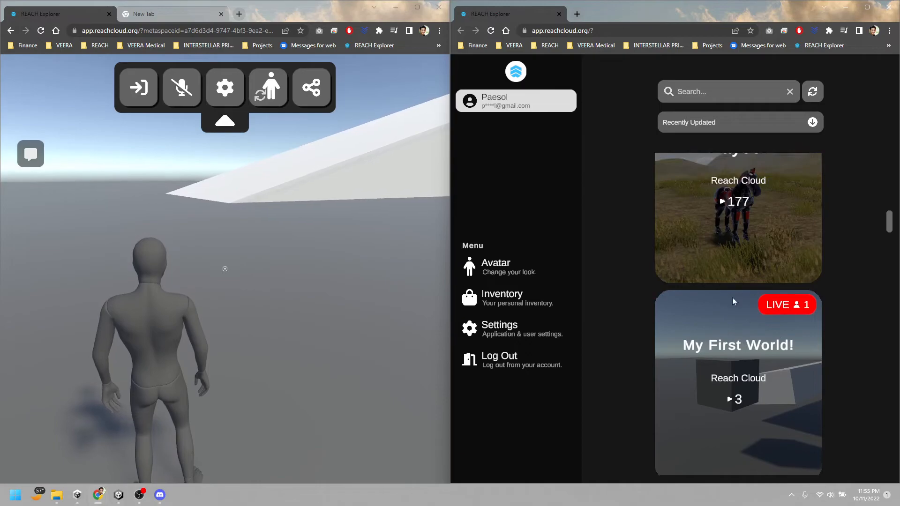
pyautogui.scroll(2, 834, 291)
pyautogui.scroll(-3, 833, 284)
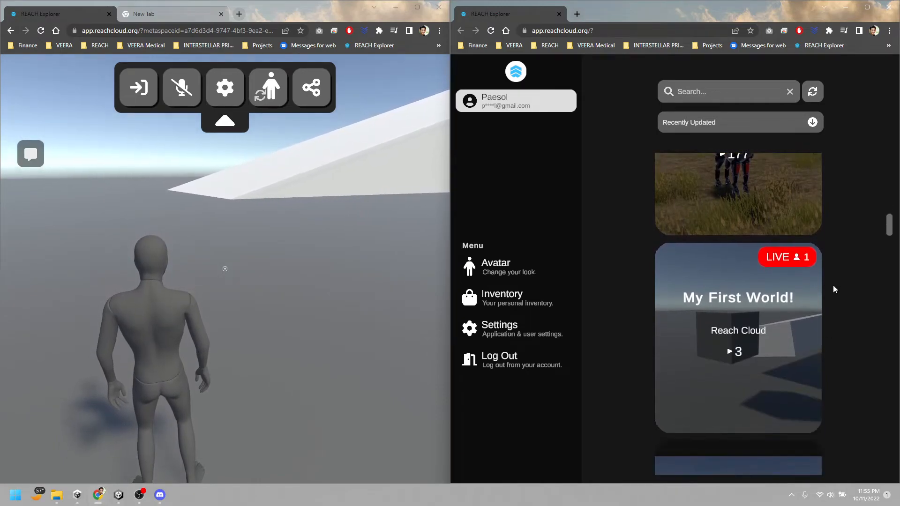
pyautogui.scroll(3, 839, 313)
pyautogui.scroll(9, 839, 316)
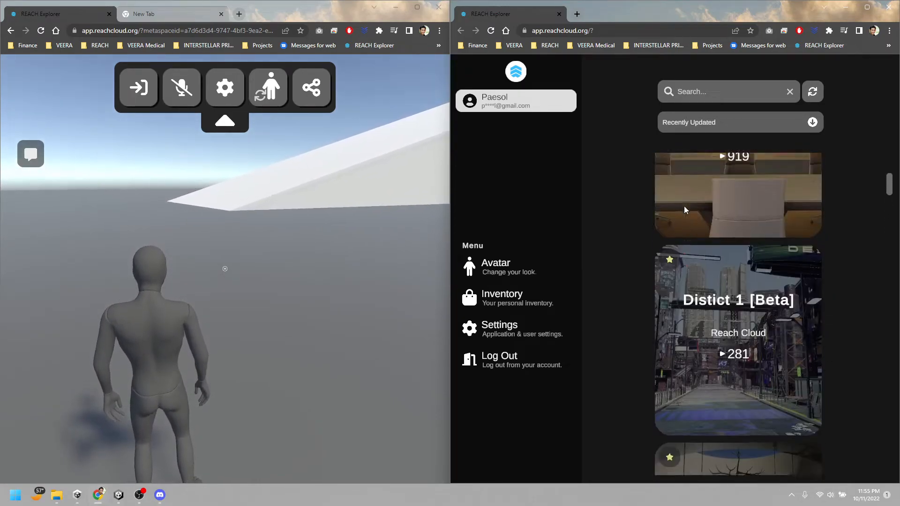
pyautogui.scroll(-6, 707, 278)
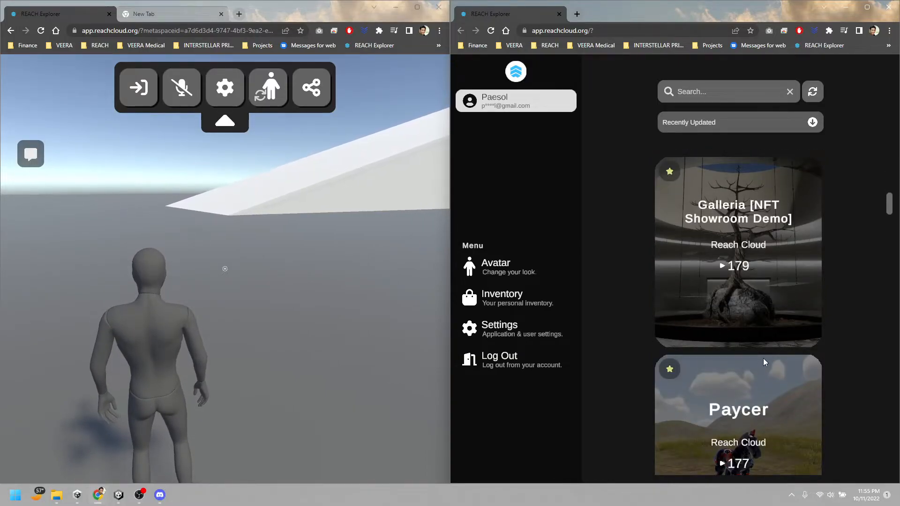
pyautogui.scroll(-2, 763, 358)
pyautogui.scroll(-6, 763, 358)
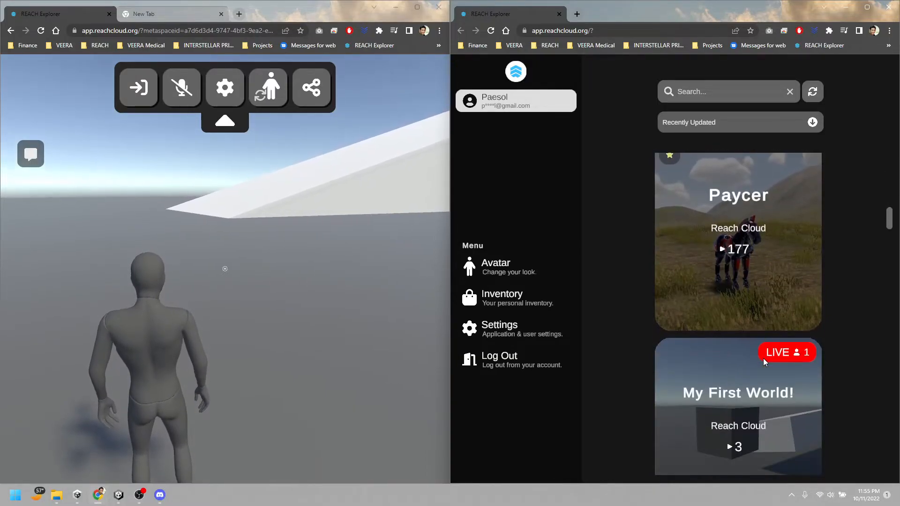
pyautogui.click(766, 319)
pyautogui.click(671, 386)
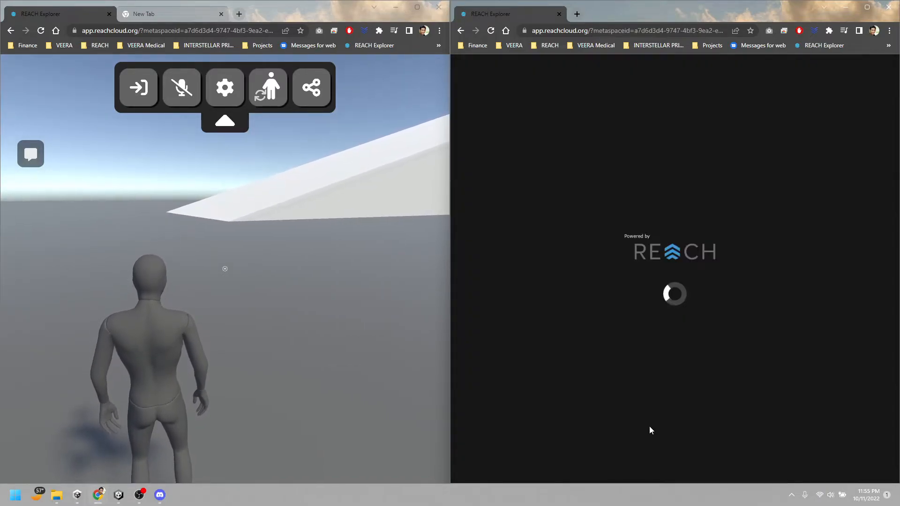
# Turn the guest session's view toward the cubes, release its cursor, and take control of the logged-in avatar
pyautogui.click(347, 277)
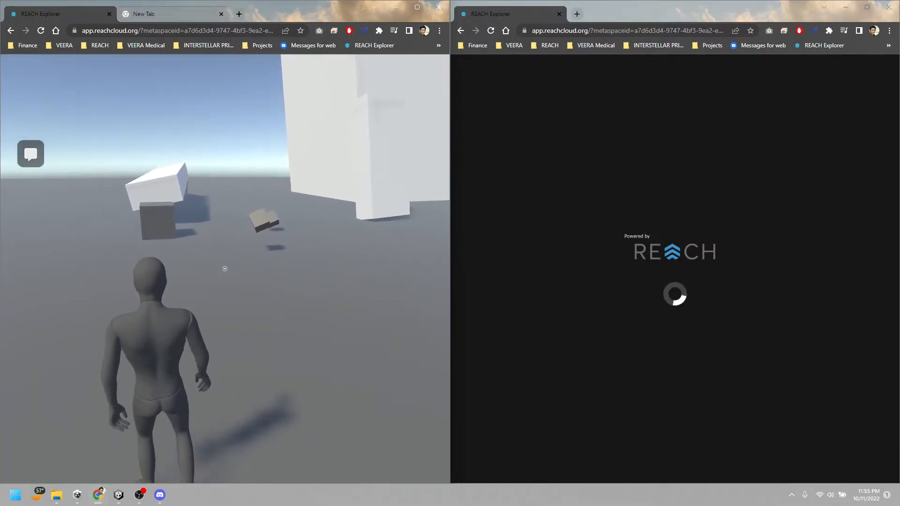
pyautogui.press('Escape')
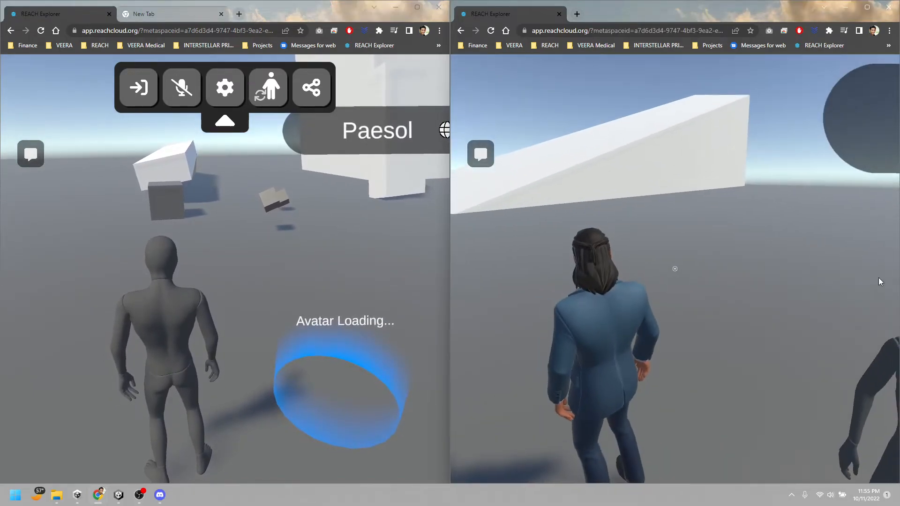
pyautogui.click(653, 273)
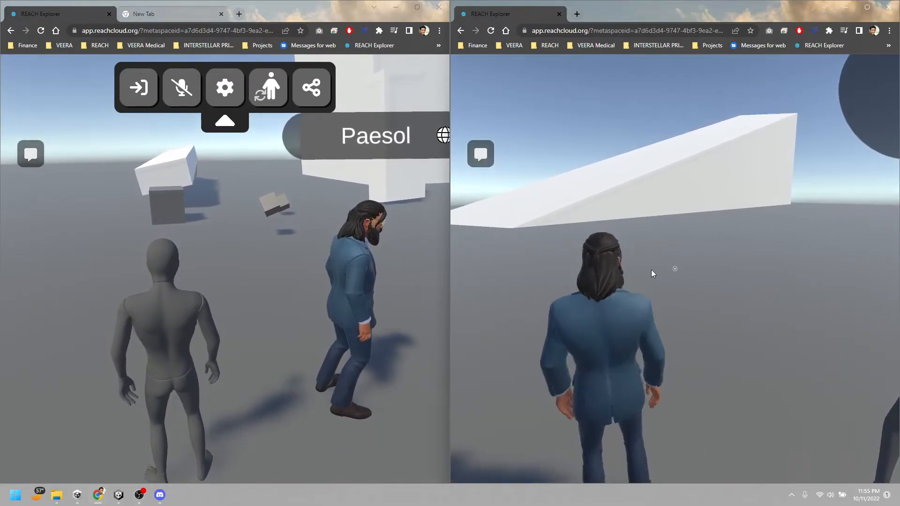
# Run the logged-in avatar over to the dark cube and turn it back toward the guest avatar
pyautogui.press('w')
pyautogui.press('w')
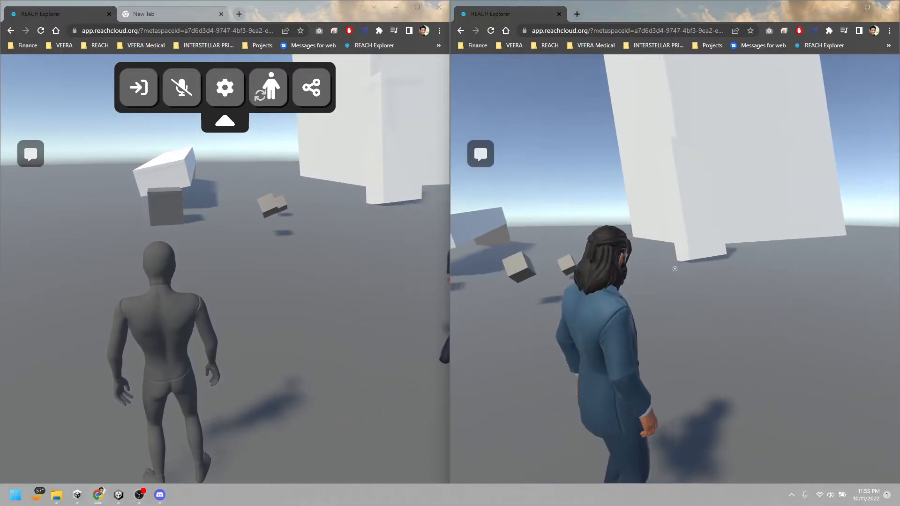
pyautogui.press('w')
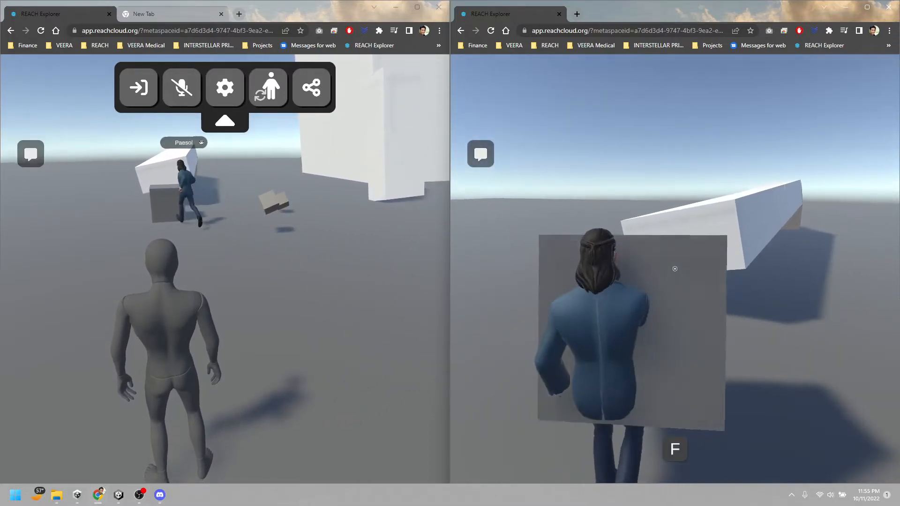
pyautogui.press('w')
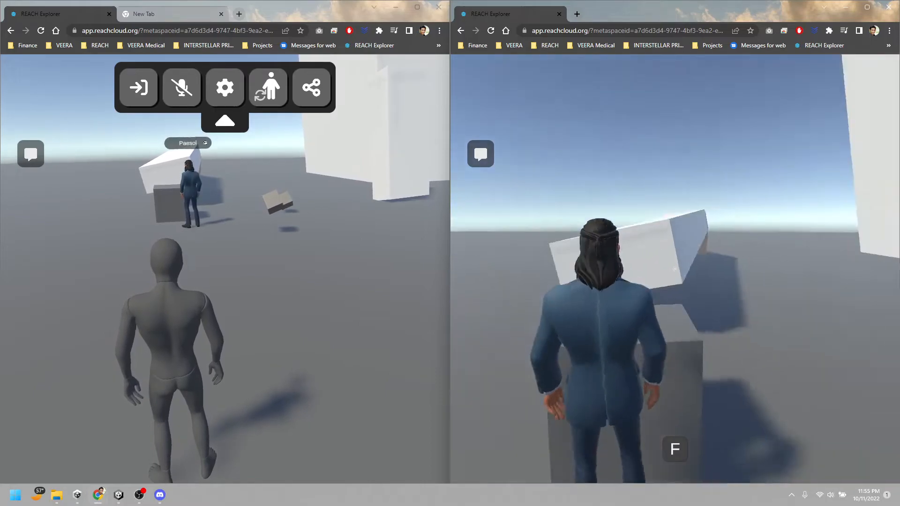
pyautogui.press('s')
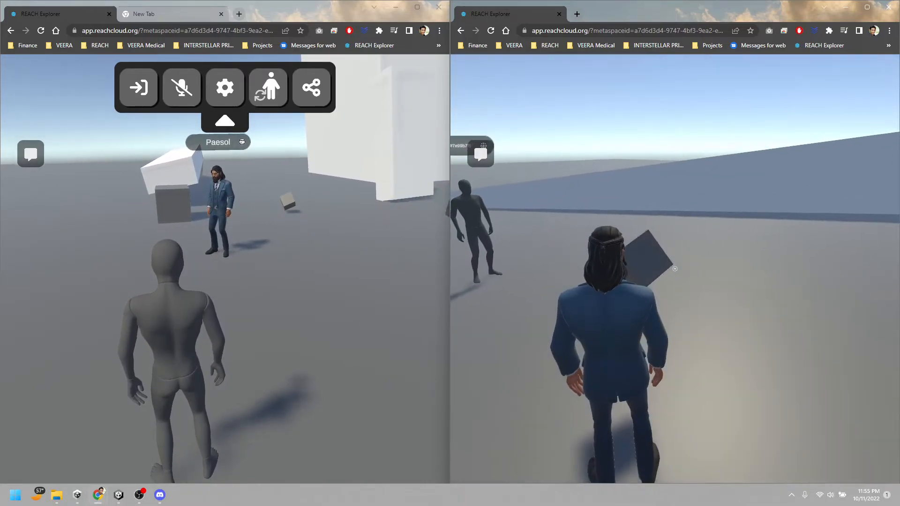
# Run the logged-in avatar past and around the guest avatar, heading back to a small interactable cube
pyautogui.press('w')
pyautogui.press('w')
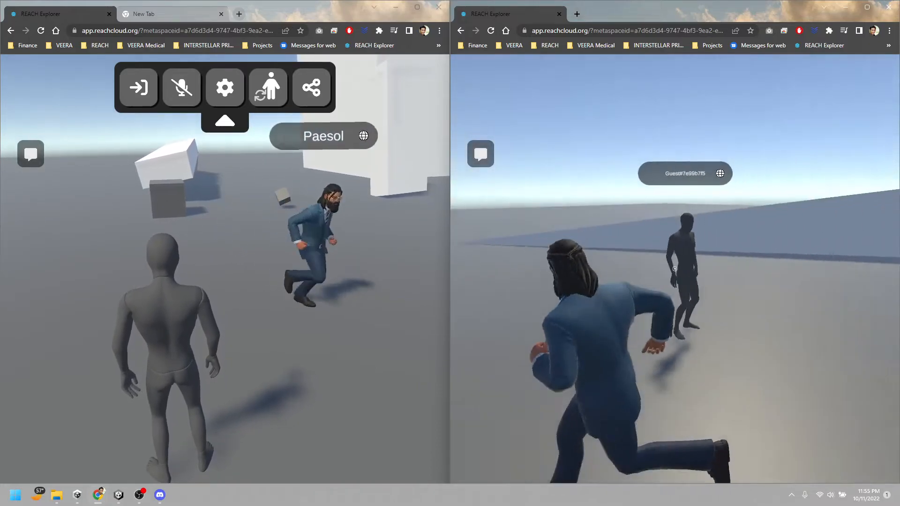
pyautogui.press('w')
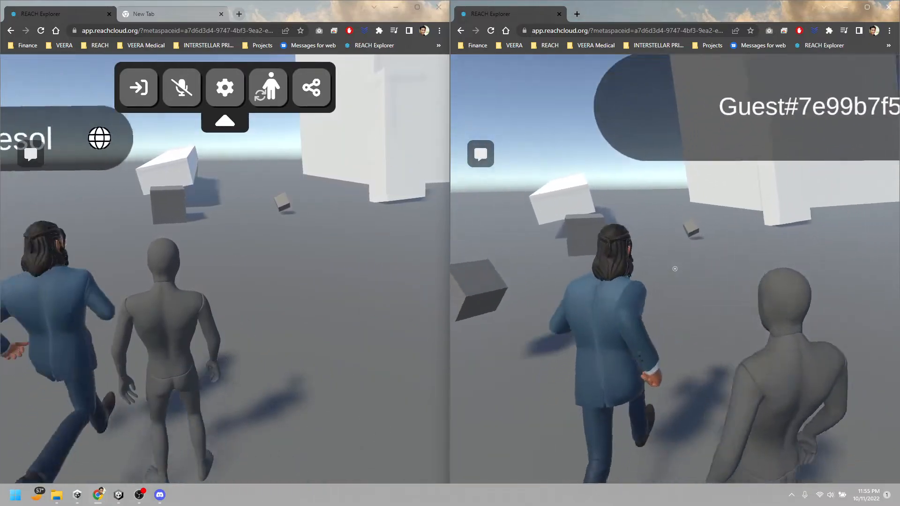
# Move the logged-in avatar around with the small cube in view of the guest avatar, and release the cursor
pyautogui.press('w')
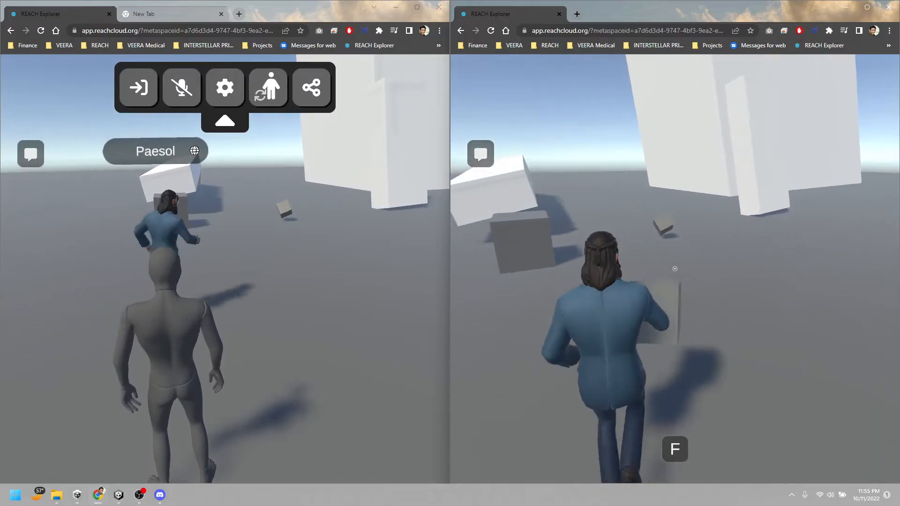
pyautogui.press('a')
pyautogui.press('w')
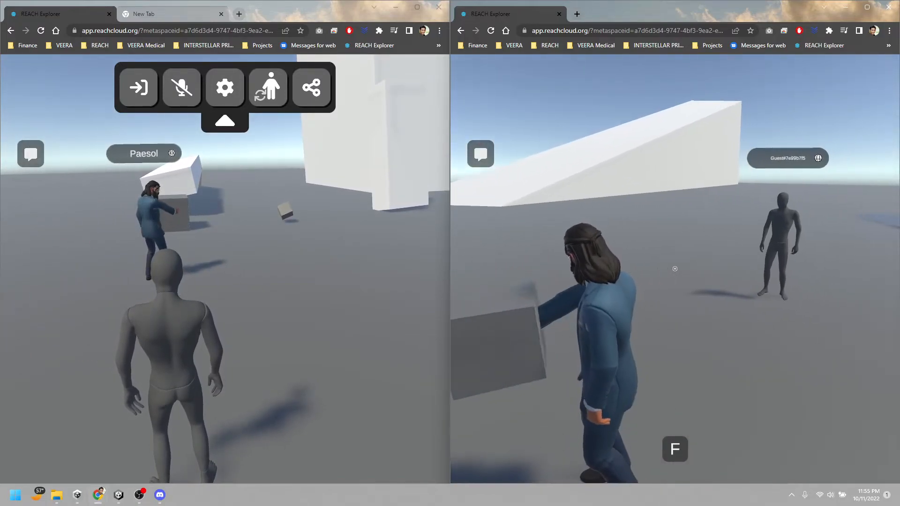
pyautogui.press('s')
pyautogui.press('w')
pyautogui.press('d')
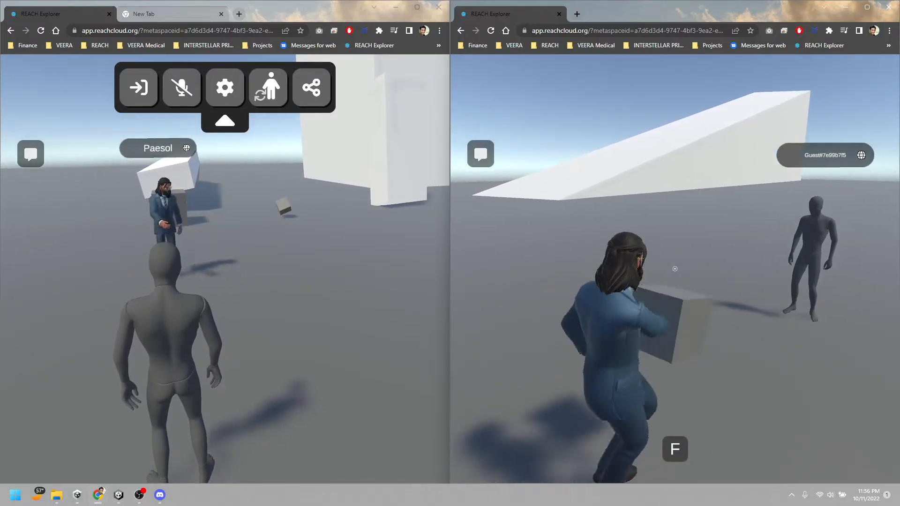
pyautogui.press('a')
pyautogui.press('s')
pyautogui.press('w')
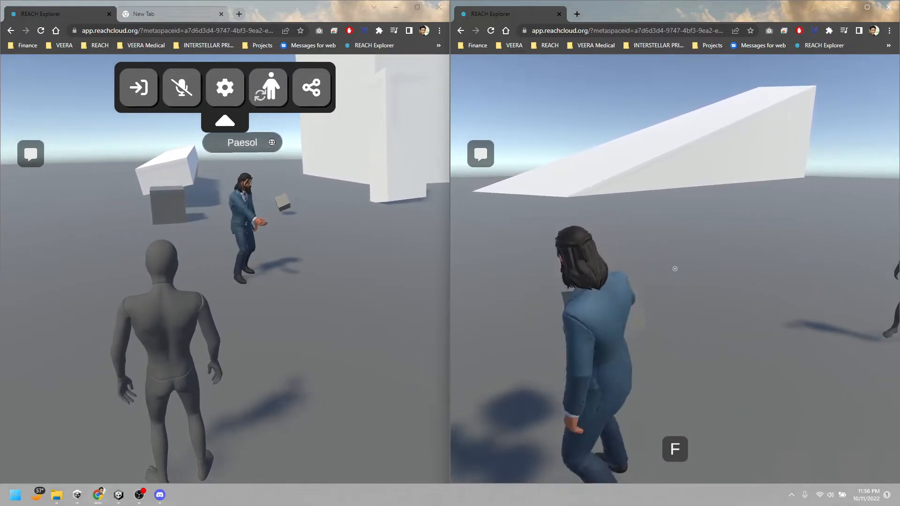
pyautogui.press('s')
pyautogui.press('w')
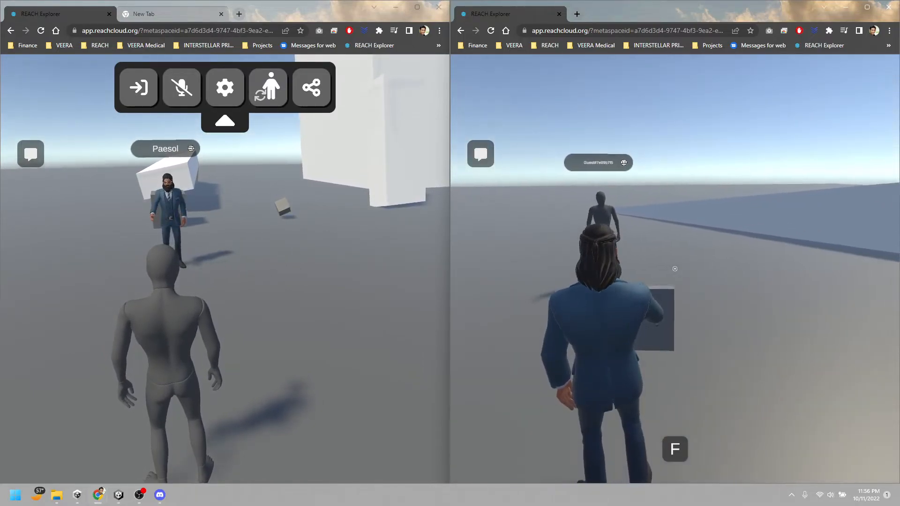
pyautogui.press('s')
pyautogui.press('Escape')
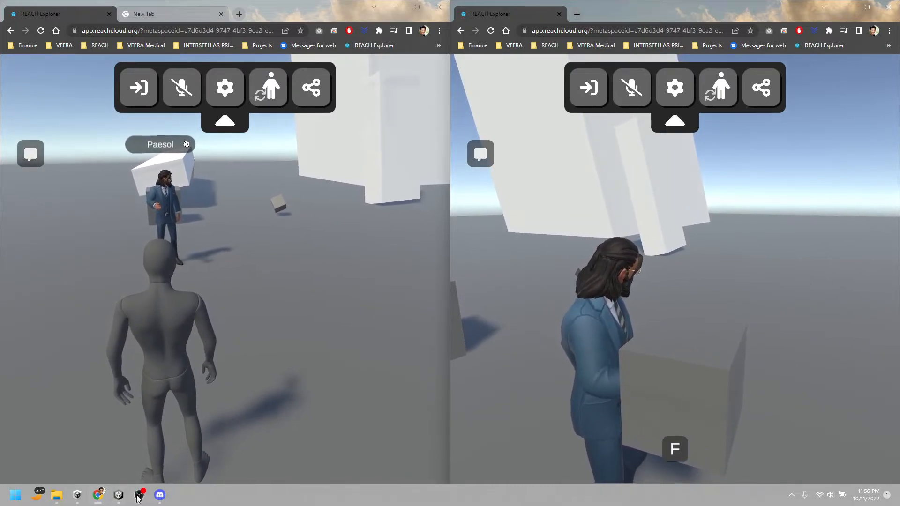
# Switch to the My First Reach Project scene in Unity, select the dark cube, and review its components and Metaverse Interactable settings
pyautogui.moveTo(118, 497)
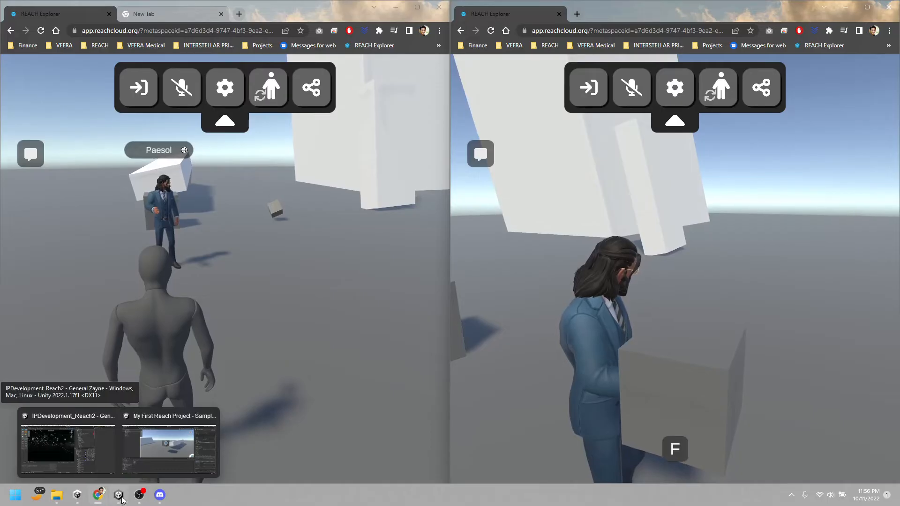
pyautogui.click(170, 446)
pyautogui.moveTo(462, 264); pyautogui.dragTo(553, 242, button='right')
pyautogui.click(430, 215)
pyautogui.scroll(-2, 849, 293)
pyautogui.press('a')
pyautogui.scroll(3, 783, 351)
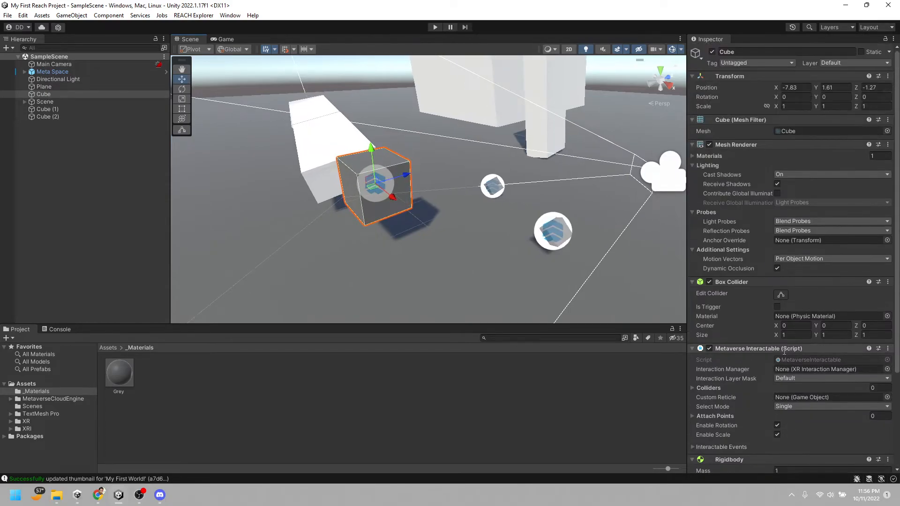
# Search the available components for "network" and add a Network Object component to the selected dark cube
pyautogui.scroll(-3, 783, 351)
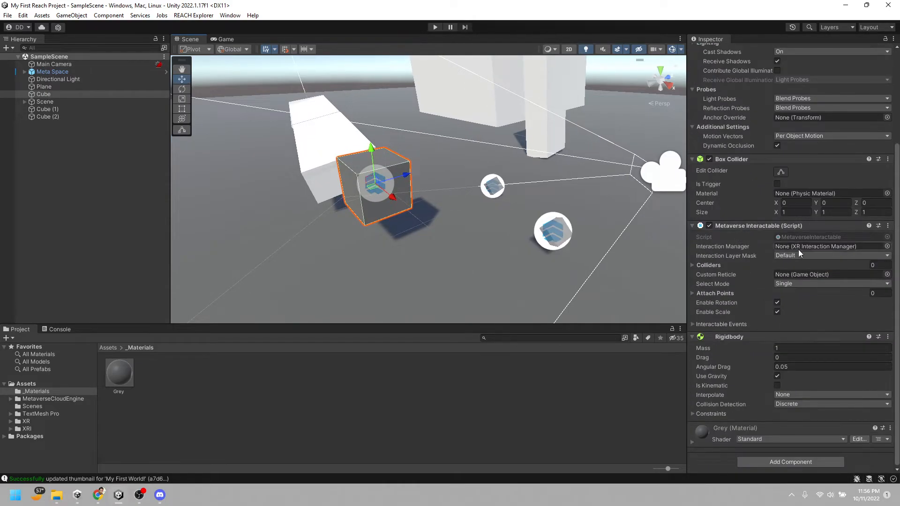
pyautogui.press('w')
pyautogui.moveTo(394, 199); pyautogui.dragTo(408, 217, button='right')
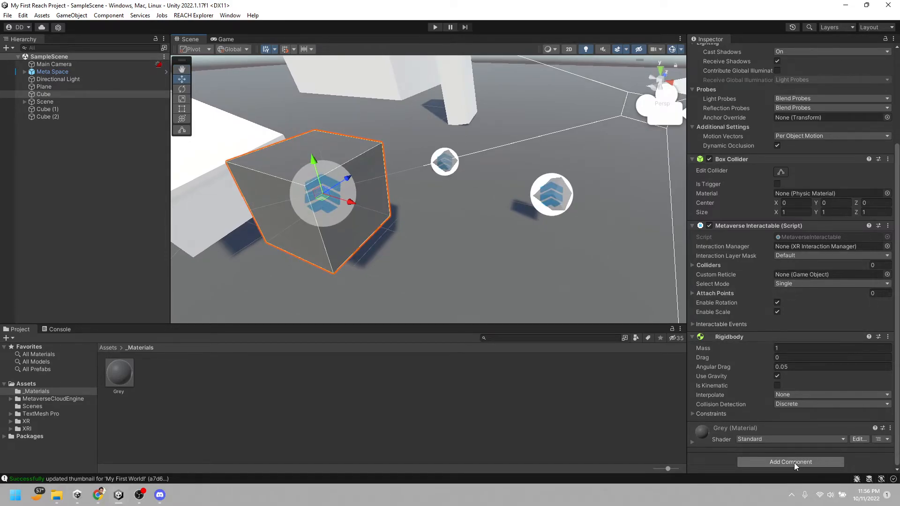
pyautogui.press('s')
pyautogui.moveTo(461, 222); pyautogui.dragTo(412, 207, button='right')
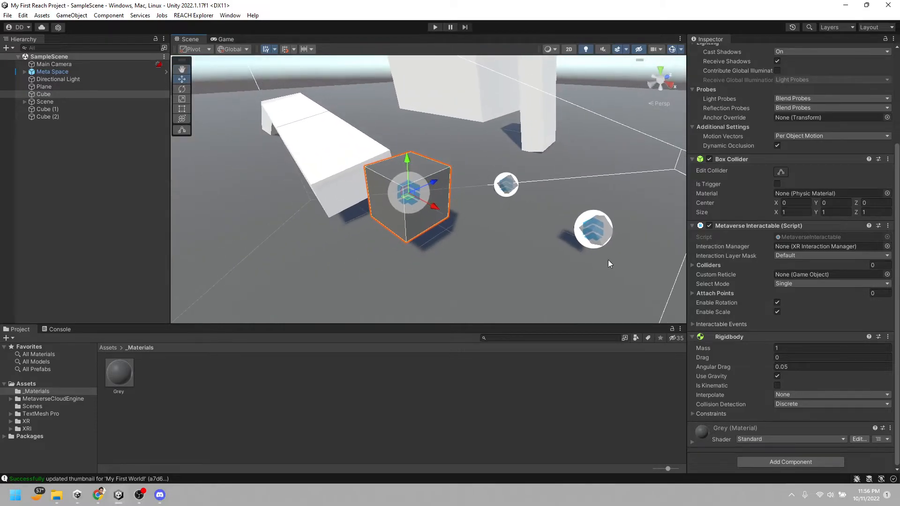
pyautogui.click(791, 460)
pyautogui.write('rig')
pyautogui.scroll(-1, 806, 443)
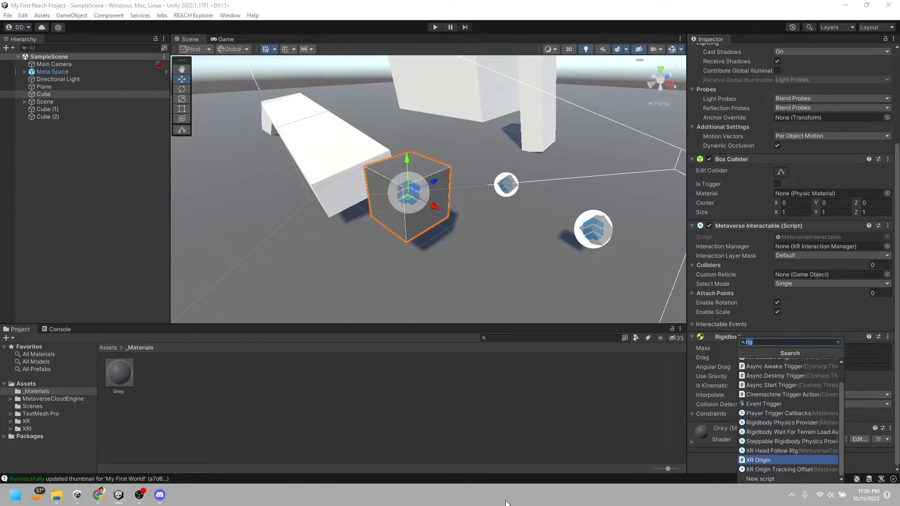
pyautogui.write('network')
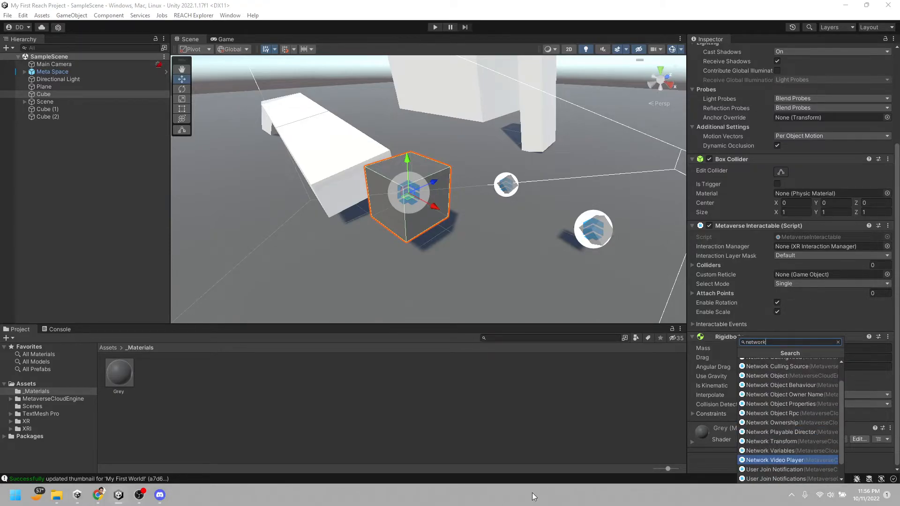
pyautogui.click(783, 375)
pyautogui.scroll(-3, 800, 393)
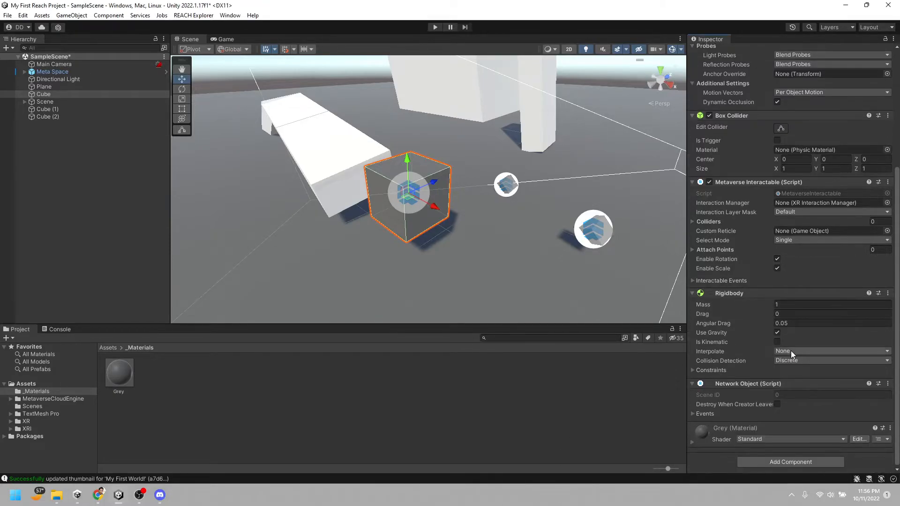
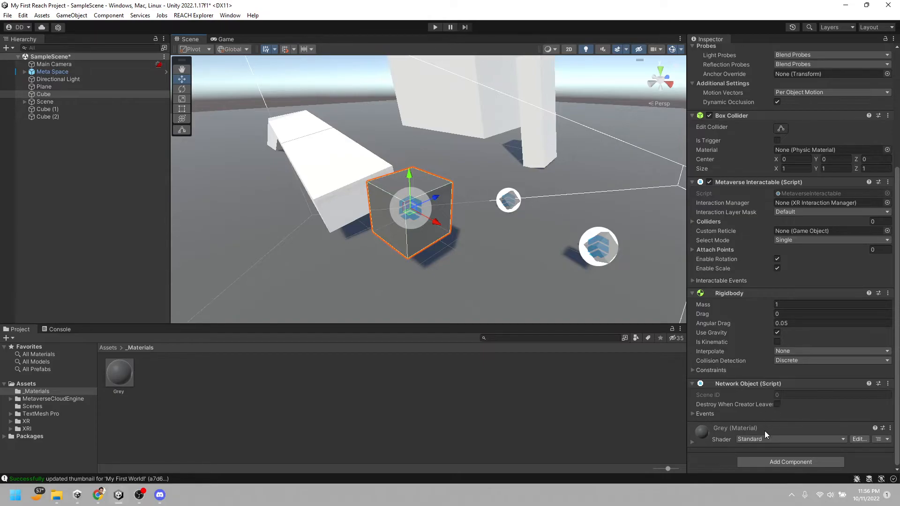
# Add a Network Transform component to the selected dark cube and check which object its Network Object field references
pyautogui.moveTo(410, 259); pyautogui.dragTo(491, 270, button='right')
pyautogui.scroll(3, 476, 266)
pyautogui.press('f')
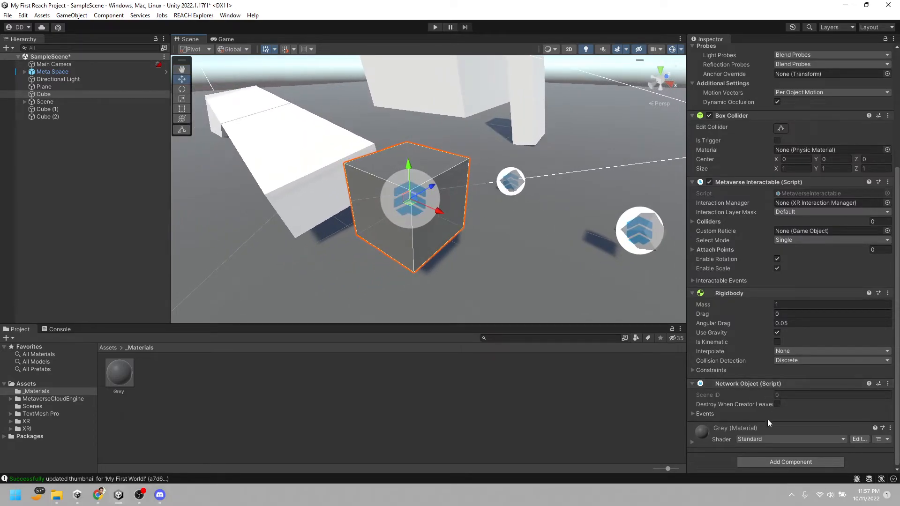
pyautogui.click(781, 461)
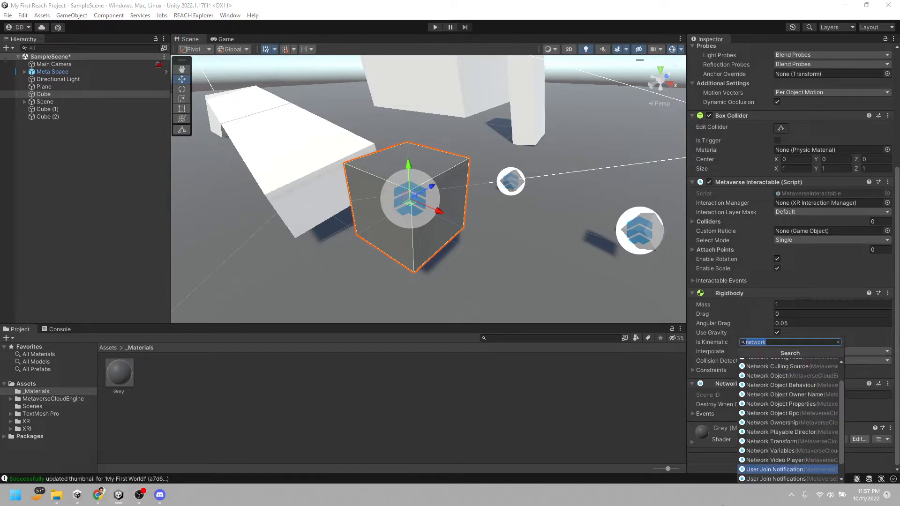
pyautogui.write('network tran')
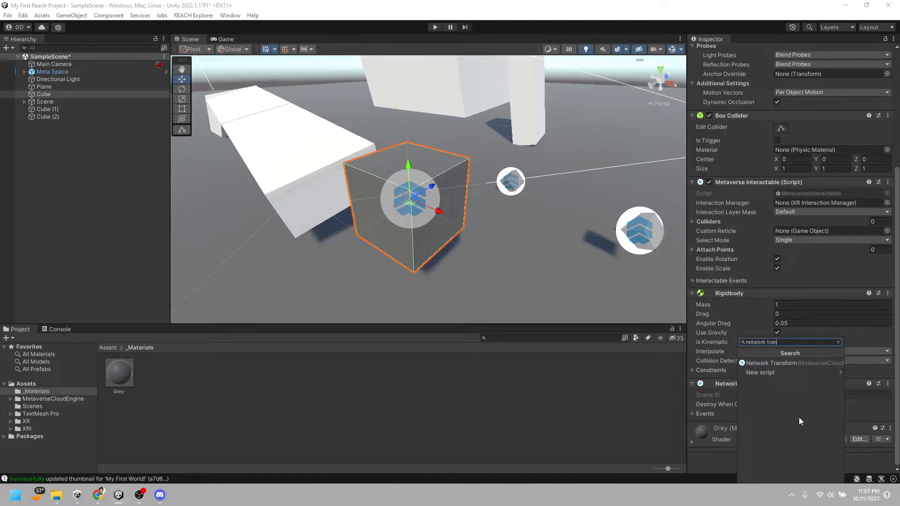
pyautogui.click(794, 363)
pyautogui.scroll(5, 826, 306)
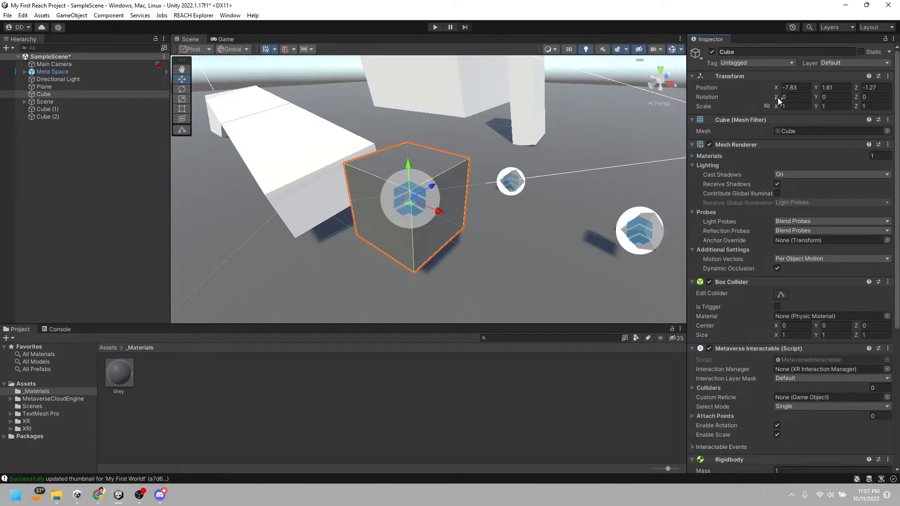
pyautogui.scroll(-5, 806, 353)
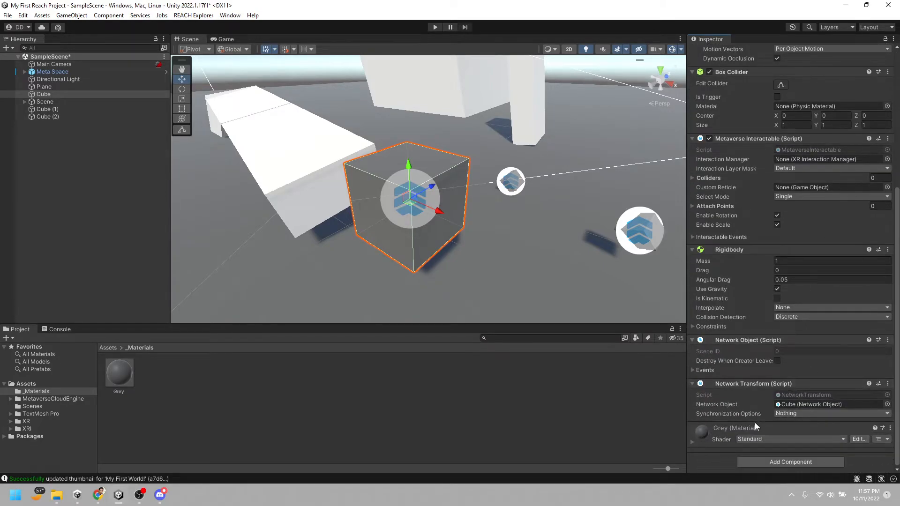
pyautogui.click(806, 404)
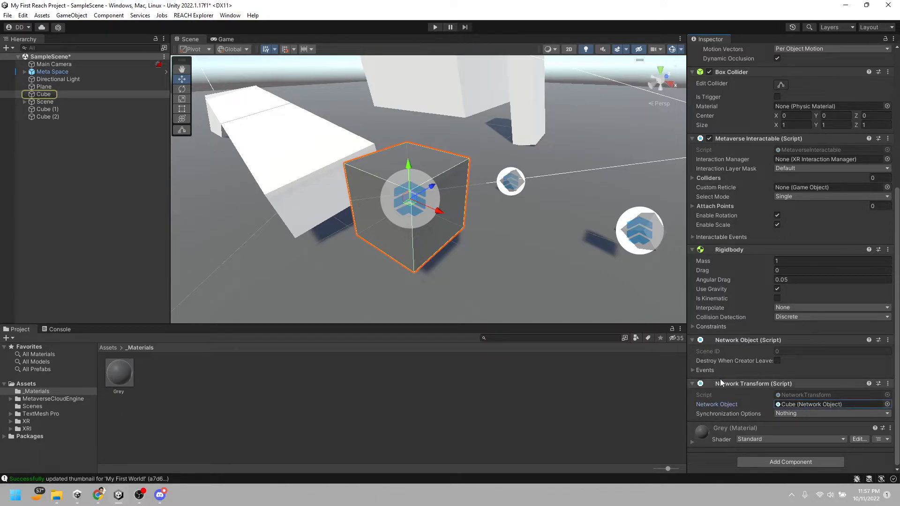
# Set the dark cube's Network Transform Synchronization Options to Position and Scale
pyautogui.click(792, 413)
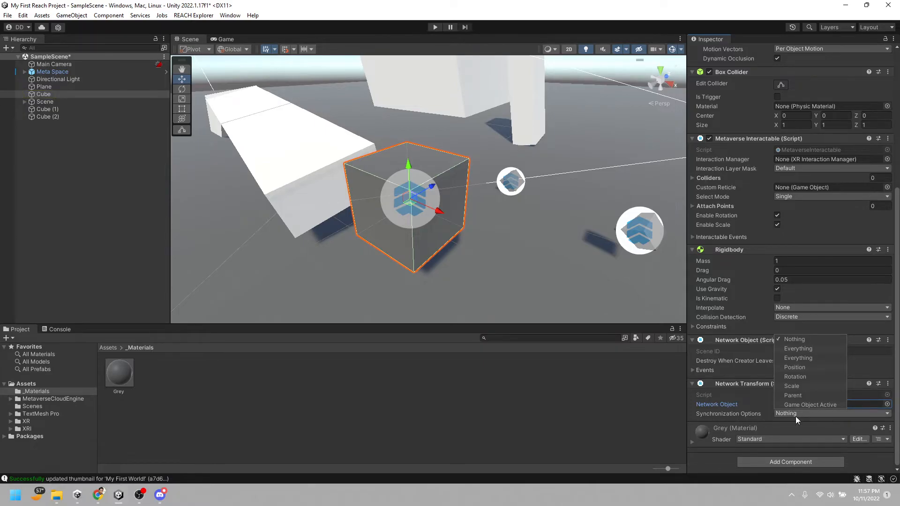
pyautogui.click(814, 369)
pyautogui.click(812, 376)
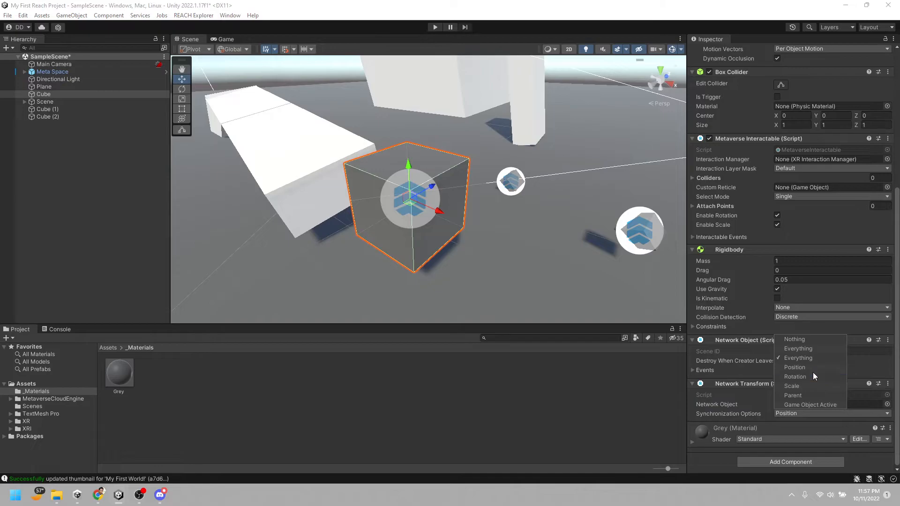
pyautogui.click(784, 428)
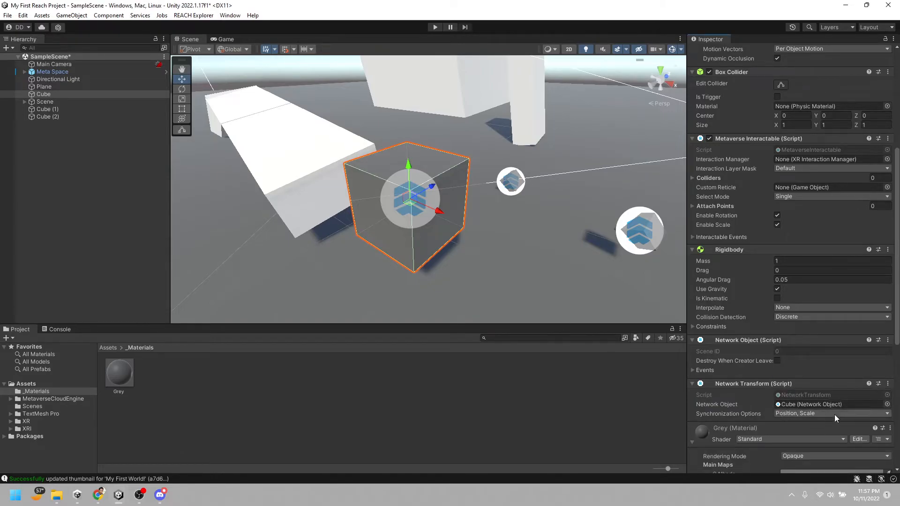
# Select the two small cubes, Cube (1) and Cube (2), together and add a Network Transform component to both
pyautogui.press('w')
pyautogui.moveTo(497, 306); pyautogui.dragTo(526, 298, button='right')
pyautogui.click(562, 228)
pyautogui.click(439, 187)
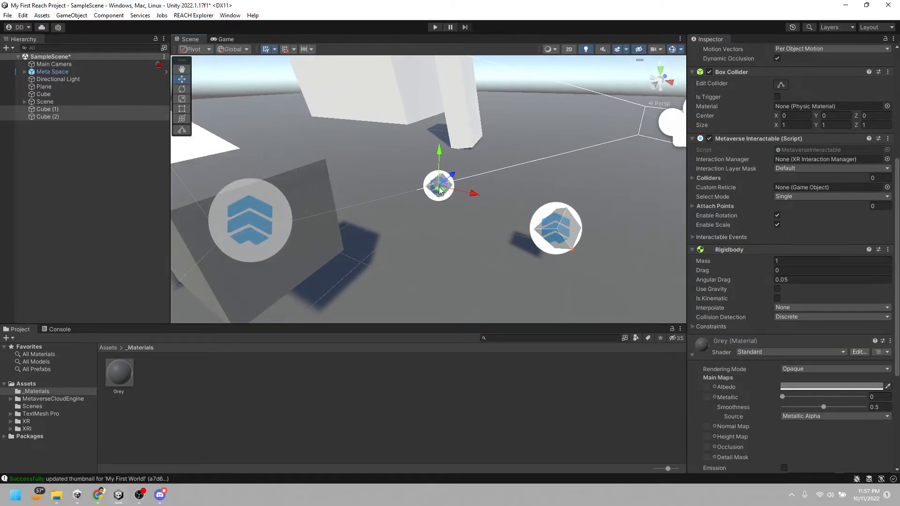
pyautogui.scroll(-5, 818, 344)
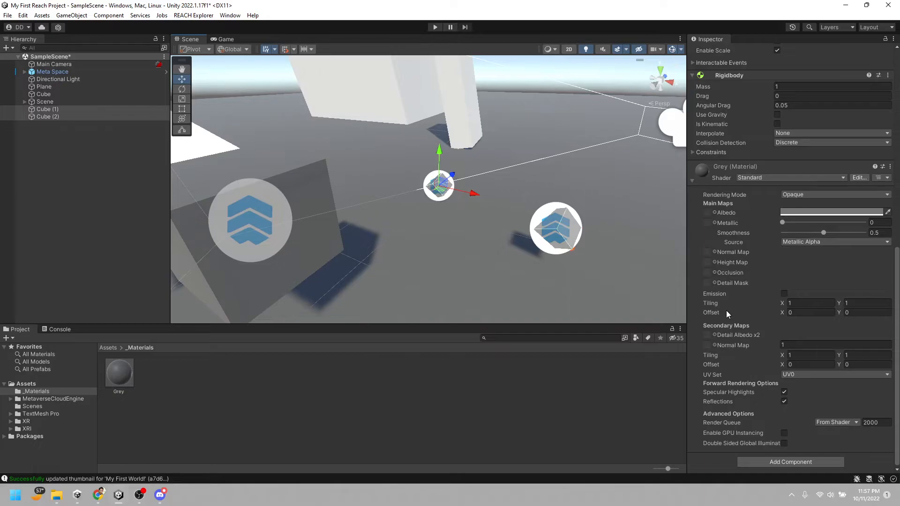
pyautogui.click(800, 462)
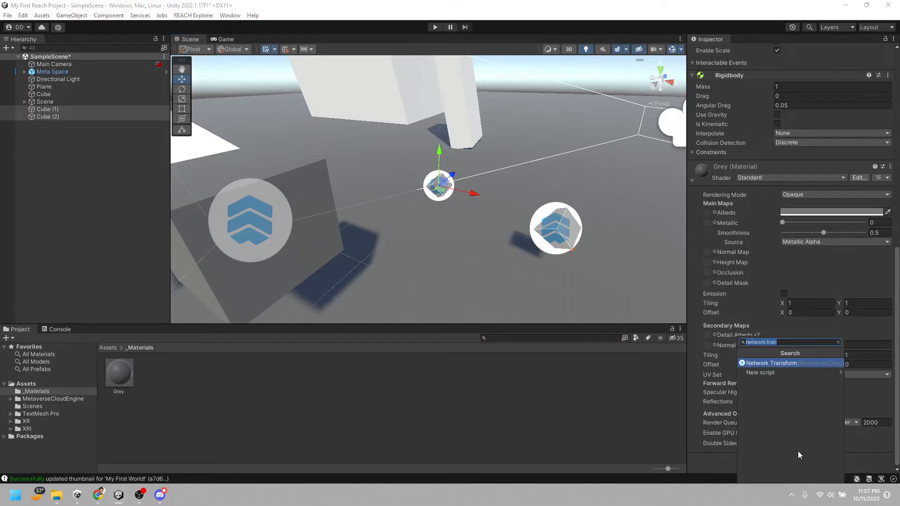
pyautogui.click(789, 364)
# Search the components for "network obj" and add a Network Object component to both selected small cubes
pyautogui.scroll(-8, 799, 441)
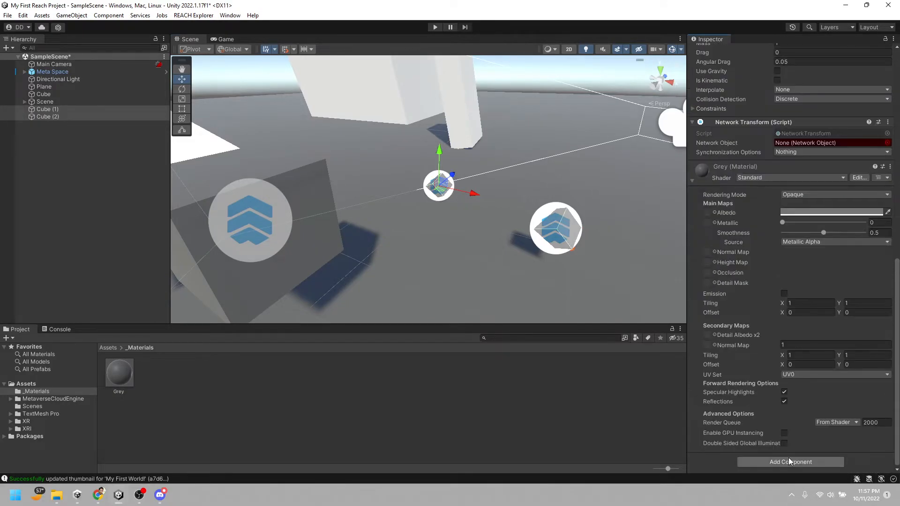
pyautogui.click(789, 458)
pyautogui.press('End')
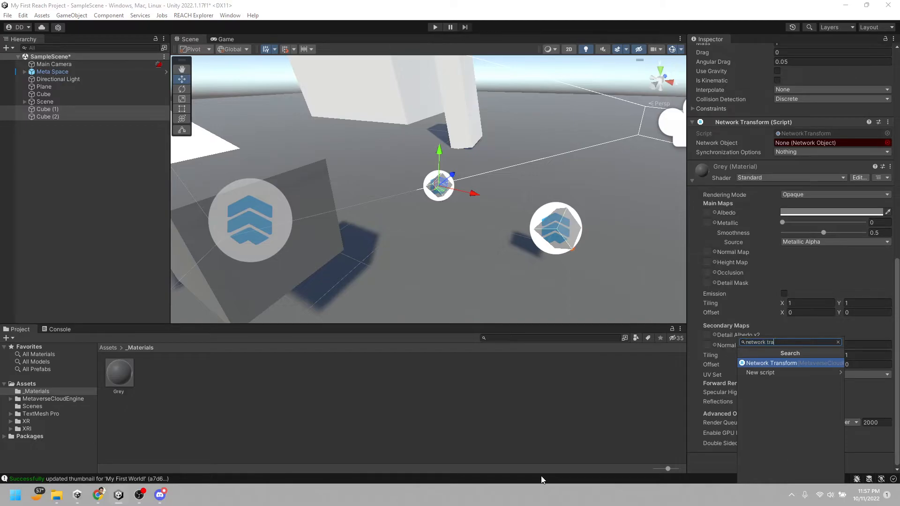
pyautogui.press('BackSpace')
pyautogui.press('BackSpace')
pyautogui.press('BackSpace')
pyautogui.write('obj')
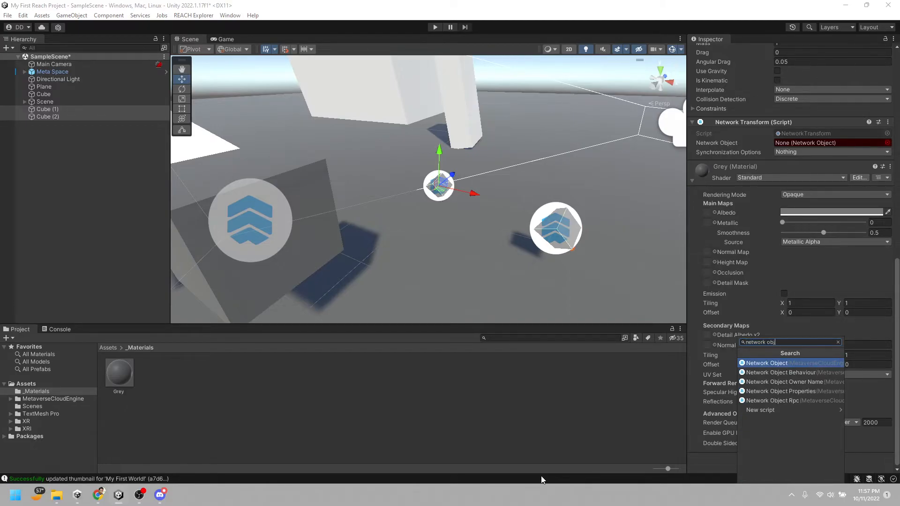
pyautogui.click(791, 362)
pyautogui.scroll(-4, 799, 382)
pyautogui.scroll(4, 804, 379)
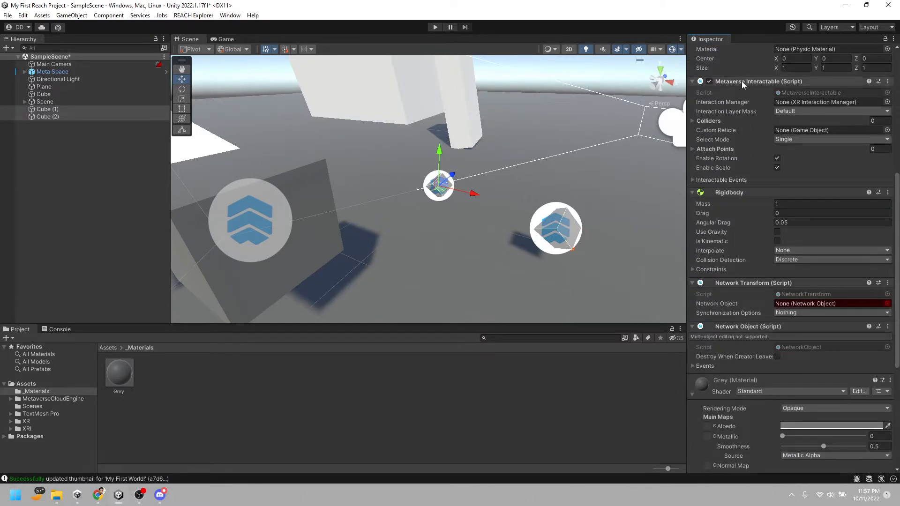
# Reselect Cube (1) and Cube (2) together and remove the Network Transform component from both
pyautogui.click(539, 236)
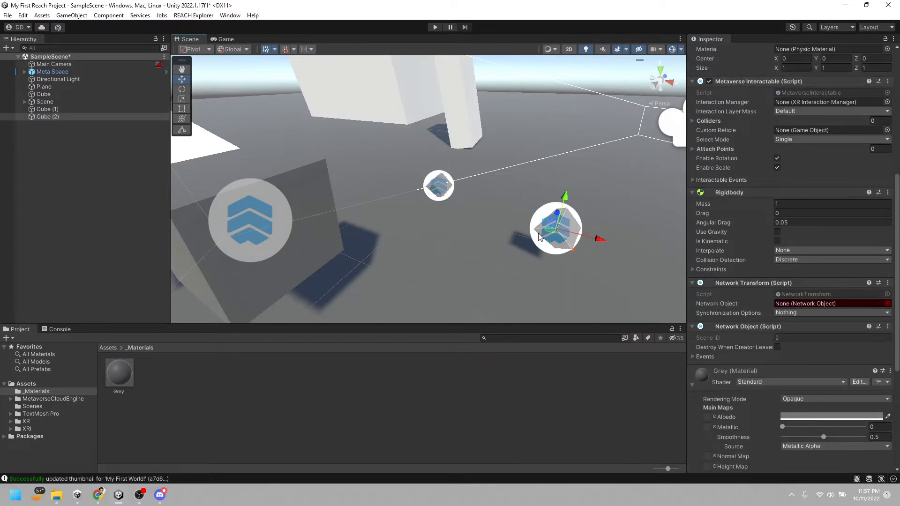
pyautogui.click(439, 192)
pyautogui.keyDown('shift'); pyautogui.click(564, 248); pyautogui.keyUp('shift')
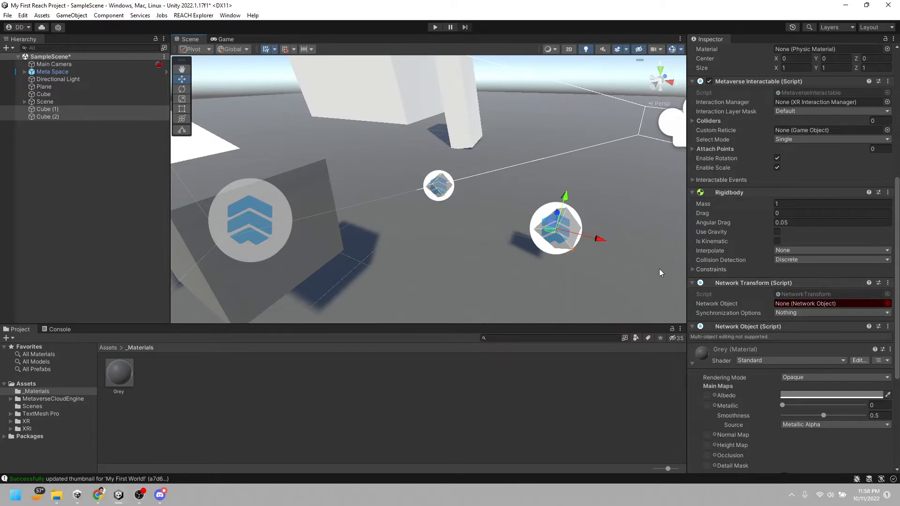
pyautogui.click(888, 283)
pyautogui.click(850, 332)
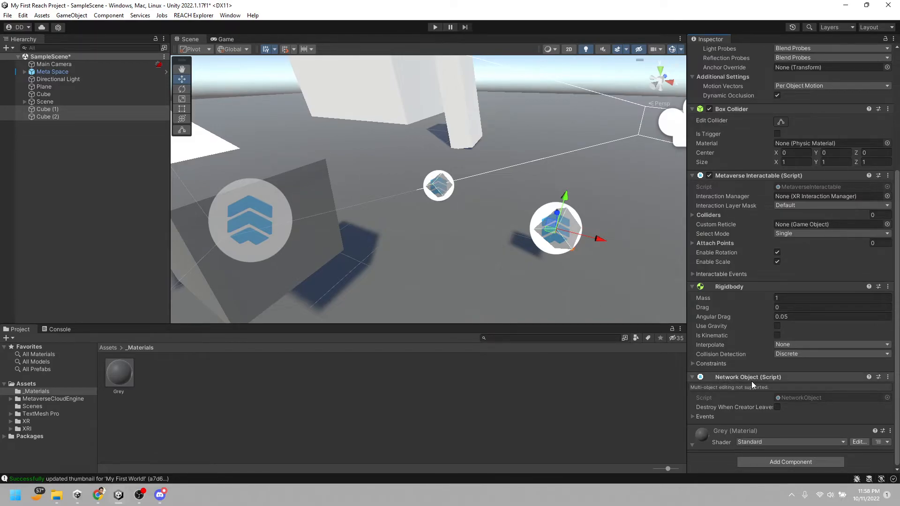
# Add a Network Transform component to both small cubes again and check the Network Object reference on Cube (2)
pyautogui.click(778, 461)
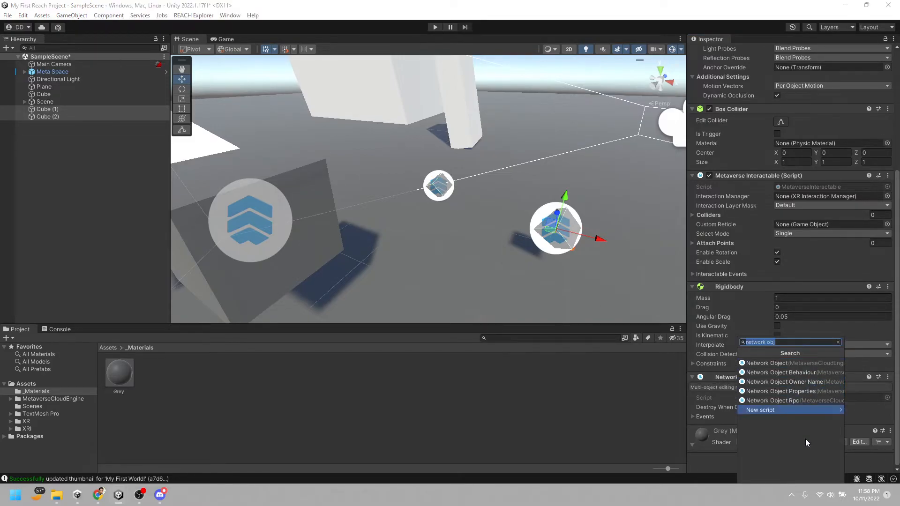
pyautogui.press('End')
pyautogui.press('BackSpace')
pyautogui.press('BackSpace')
pyautogui.press('BackSpace')
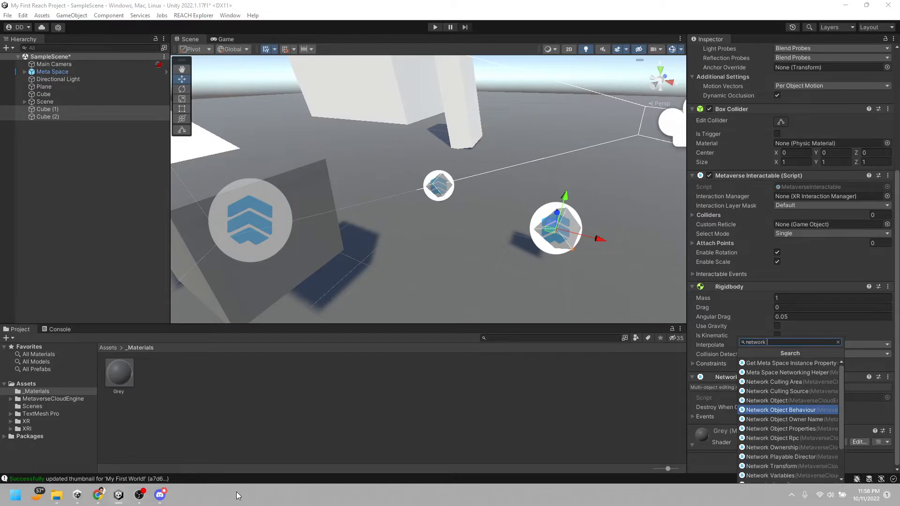
pyautogui.write('tra')
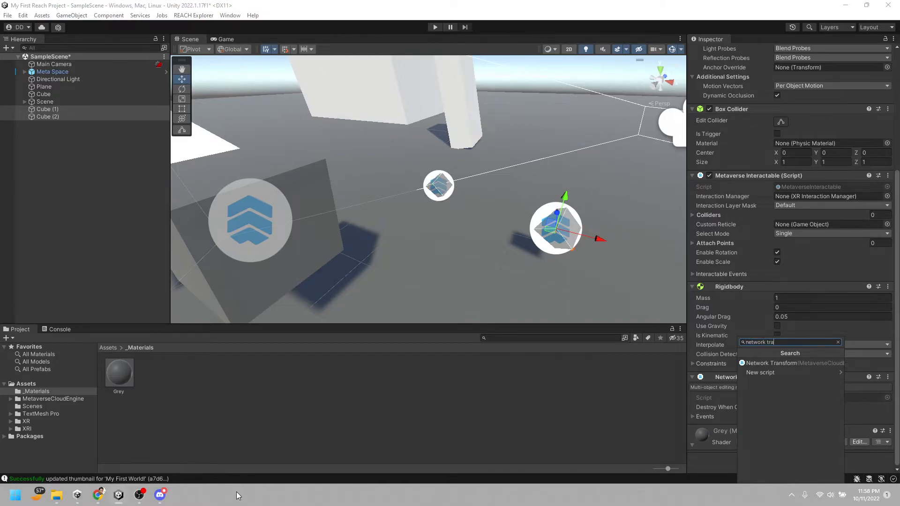
pyautogui.click(769, 364)
pyautogui.scroll(-3, 798, 389)
pyautogui.scroll(-1, 819, 410)
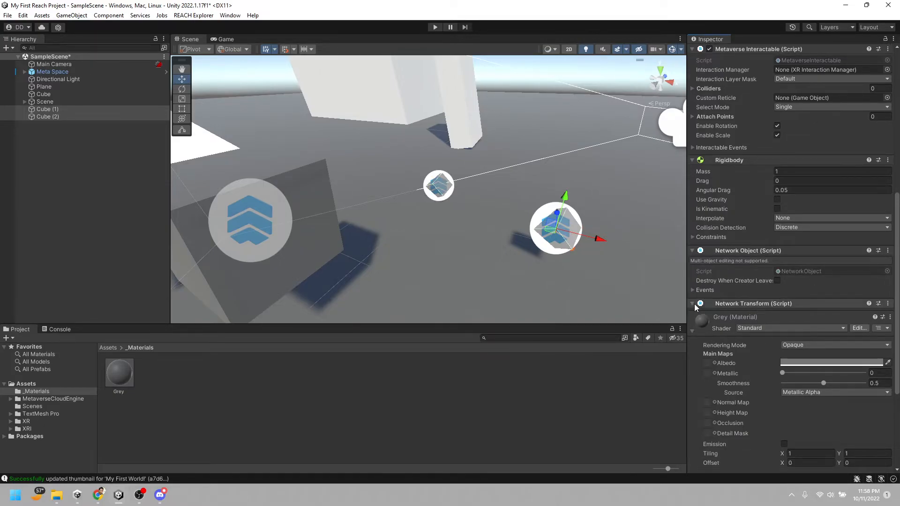
pyautogui.click(565, 248)
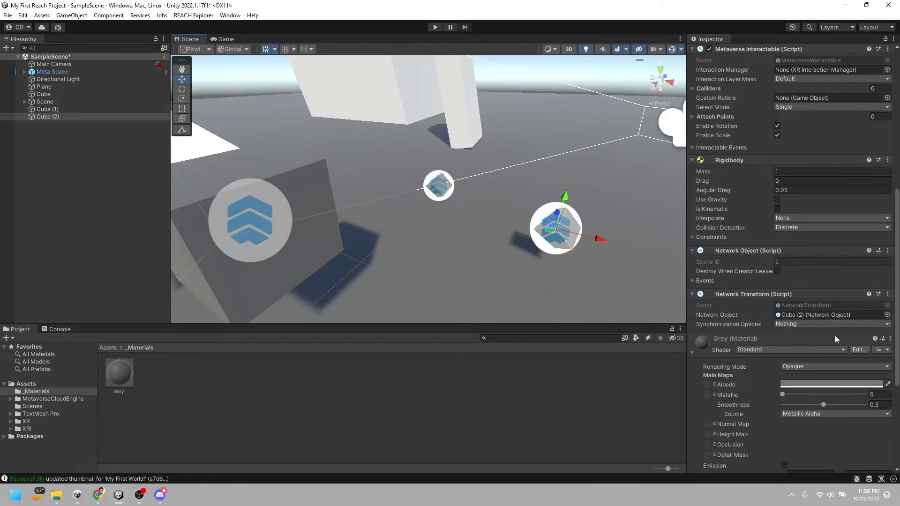
pyautogui.click(793, 314)
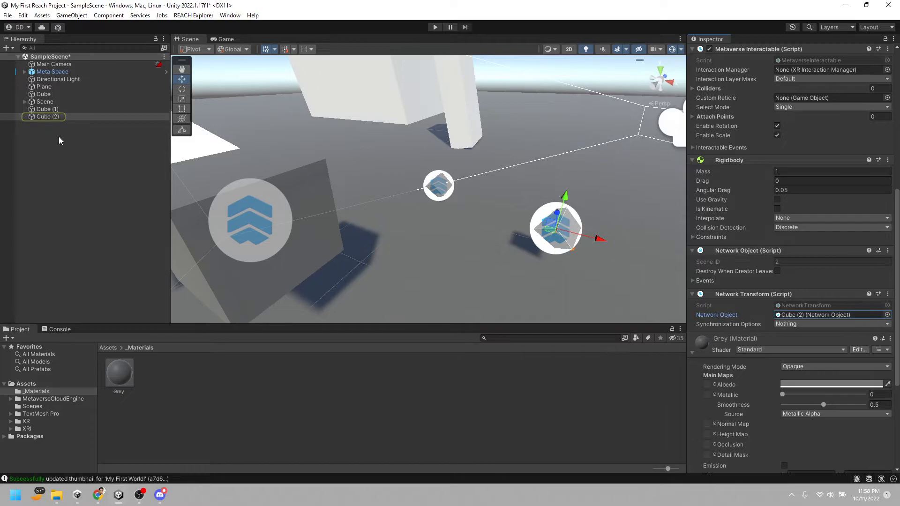
# With Cube (1) and Cube (2) both selected, set their Network Transform Synchronization Options to Position and Scale
pyautogui.keyDown('ctrl'); pyautogui.click(48, 111); pyautogui.keyUp('ctrl')
pyautogui.click(817, 302)
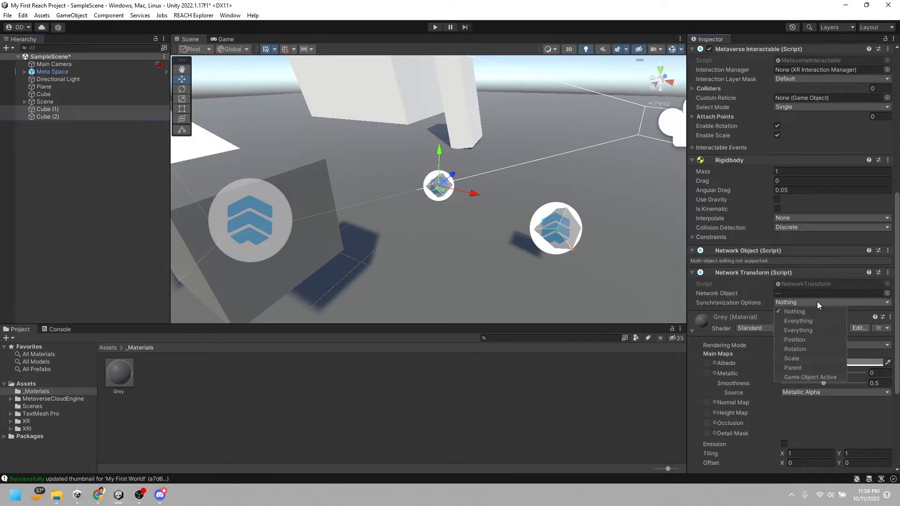
pyautogui.click(817, 330)
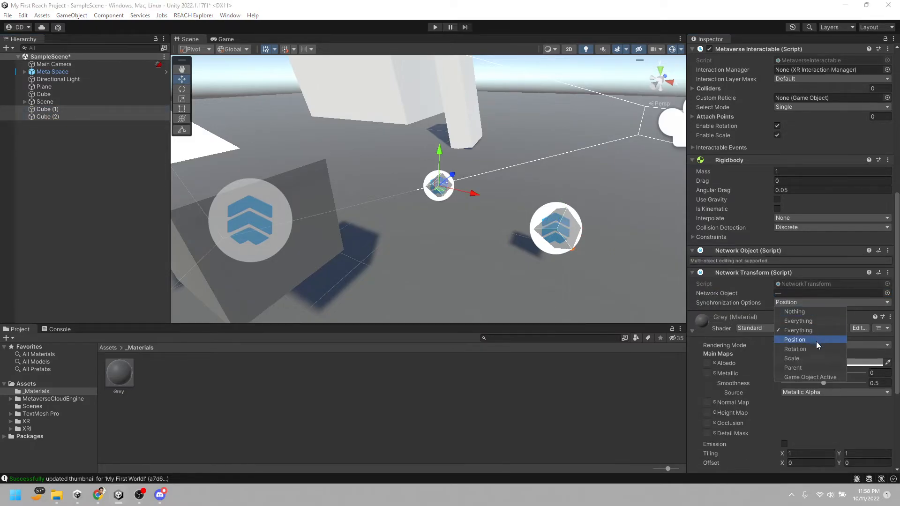
pyautogui.click(792, 358)
pyautogui.click(742, 433)
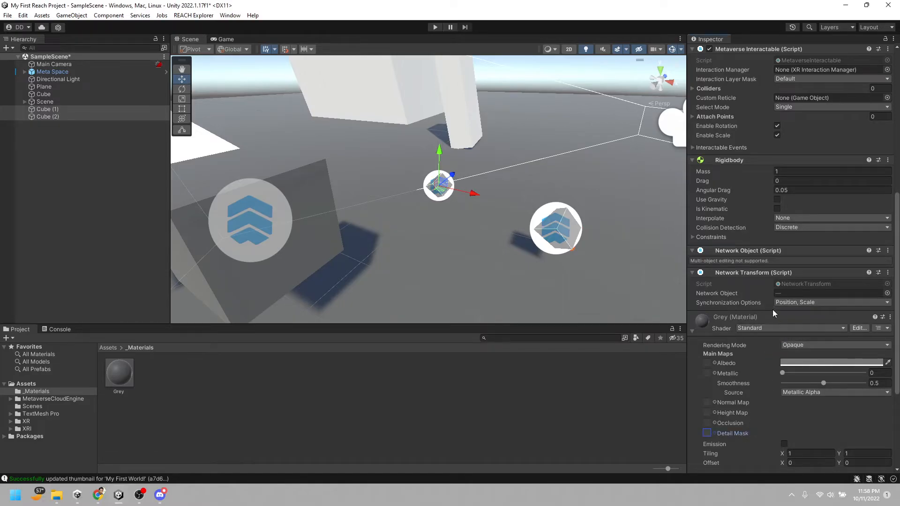
# Select the Meta Space object, review its settings, and build and upload My First World! for Standalone Windows 64 and WebGL
pyautogui.click(53, 71)
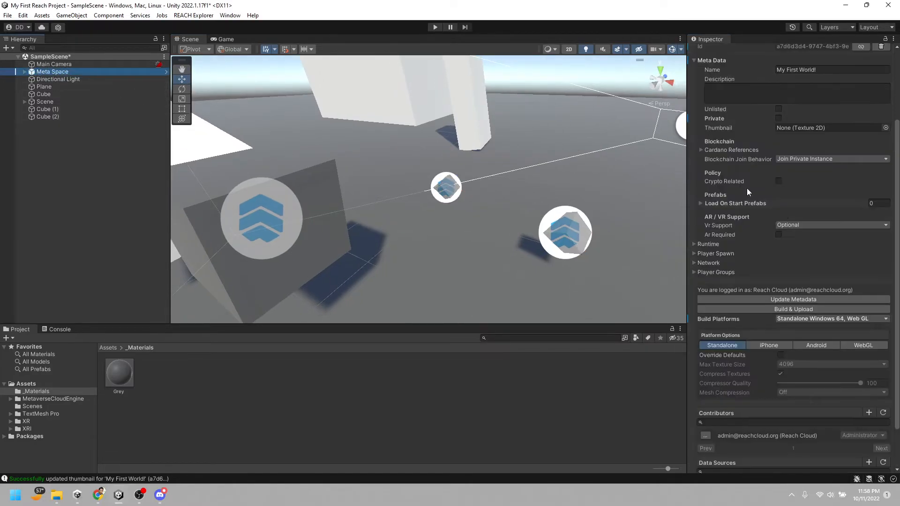
pyautogui.scroll(4, 769, 237)
pyautogui.moveTo(558, 222); pyautogui.dragTo(560, 169, button='right')
pyautogui.scroll(-6, 525, 222)
pyautogui.press('d')
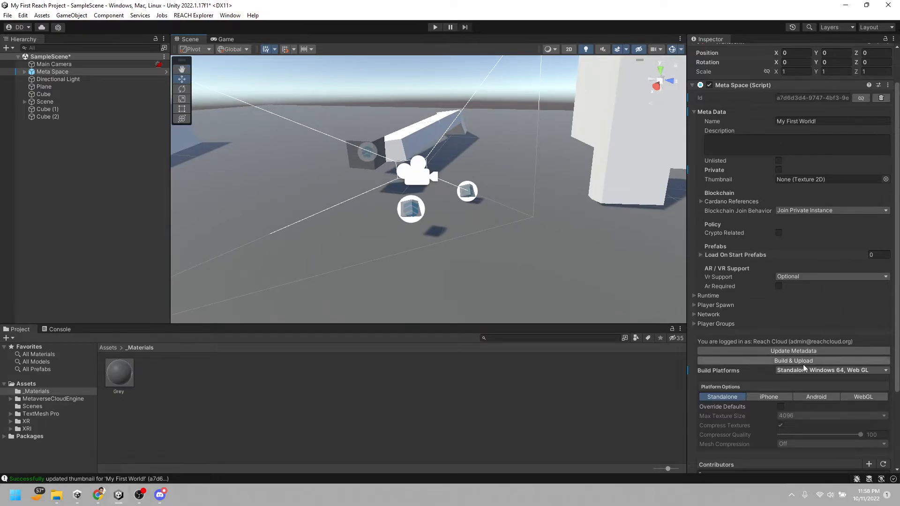
pyautogui.click(786, 363)
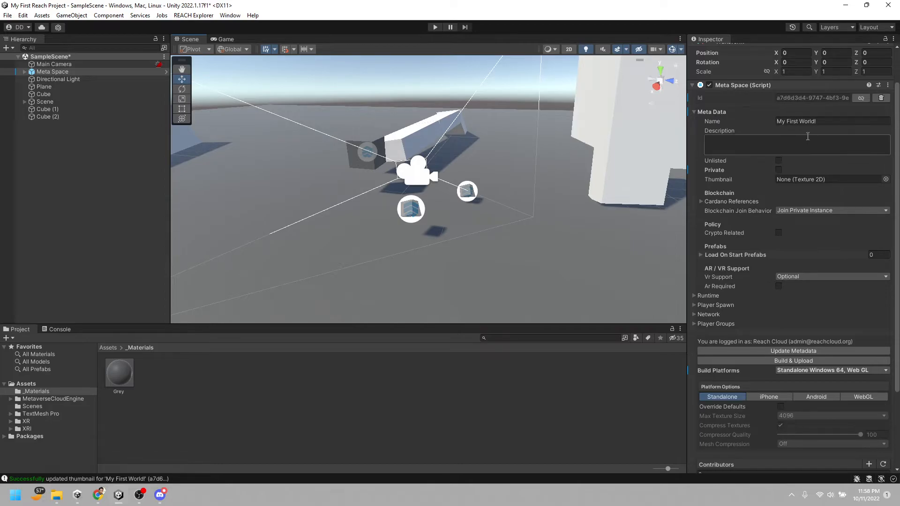
pyautogui.click(695, 112)
pyautogui.click(695, 155)
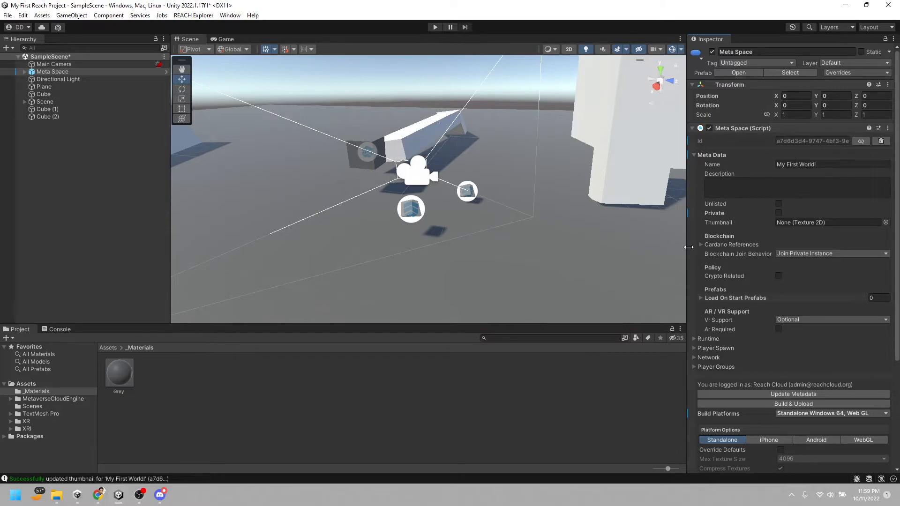
pyautogui.click(778, 404)
pyautogui.click(462, 266)
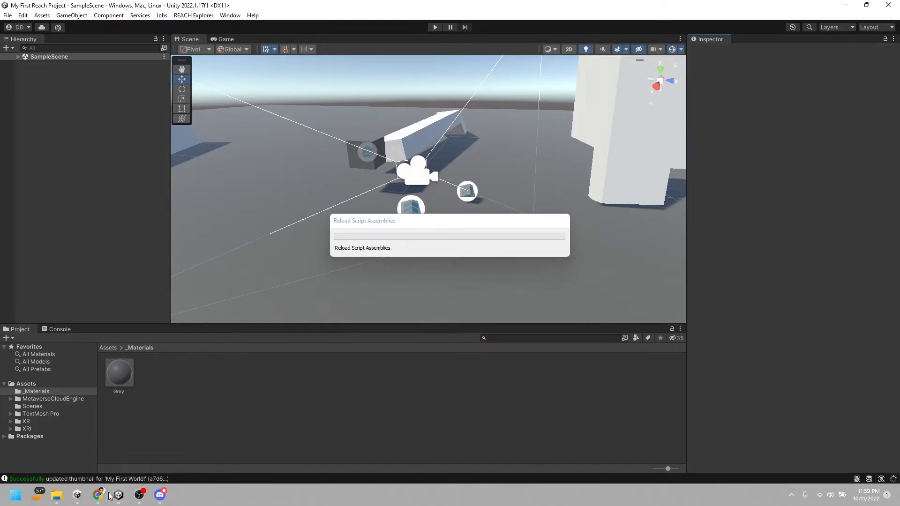
# Switch to the side-by-side REACH Explorer browser windows and take control of the suited avatar
pyautogui.moveTo(98, 496)
pyautogui.click(162, 457)
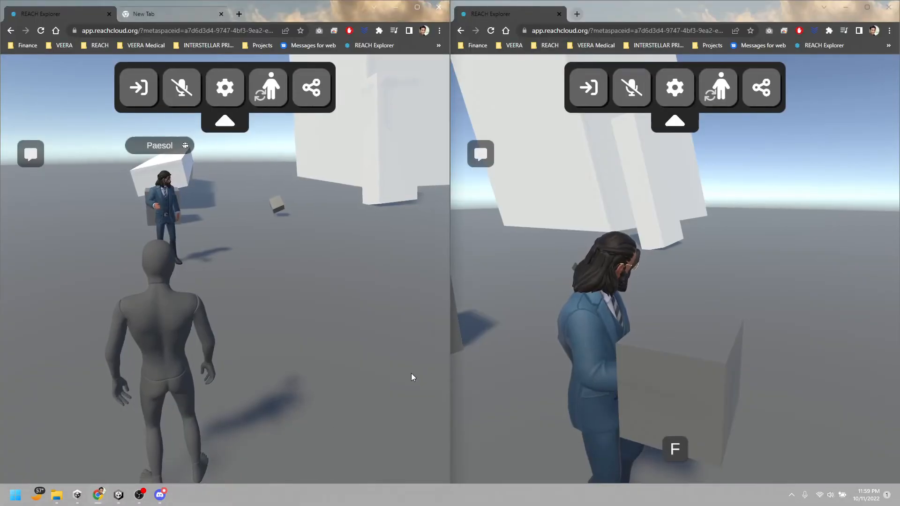
pyautogui.click(665, 246)
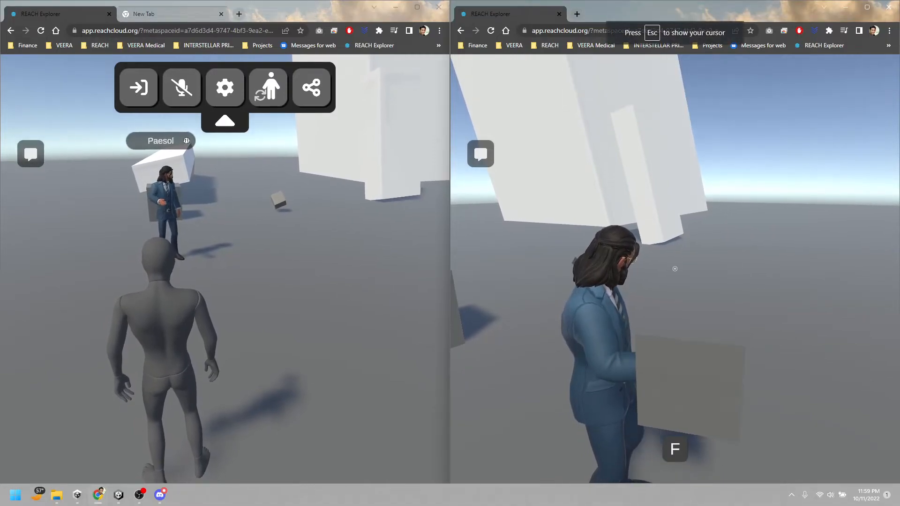
# Walk the suited avatar away from the cubes and leave the space in both browser windows
pyautogui.press('a')
pyautogui.press('w')
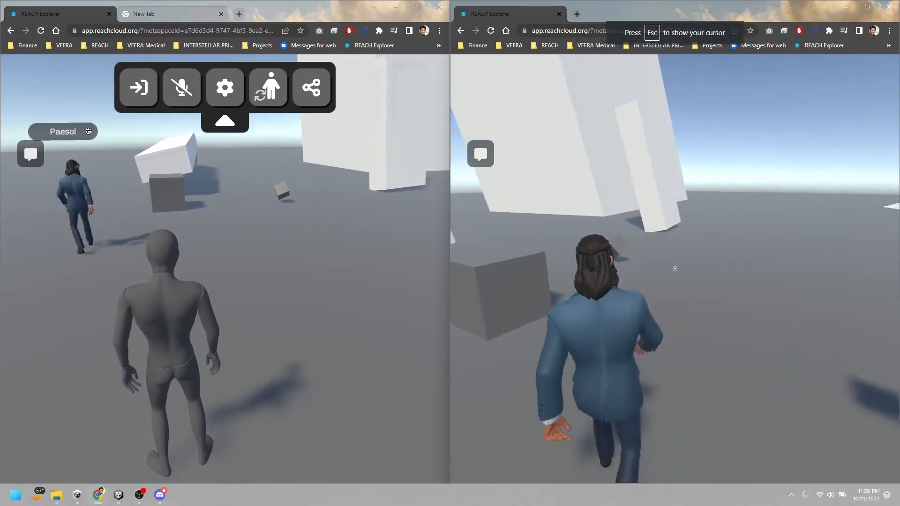
pyautogui.press('Escape')
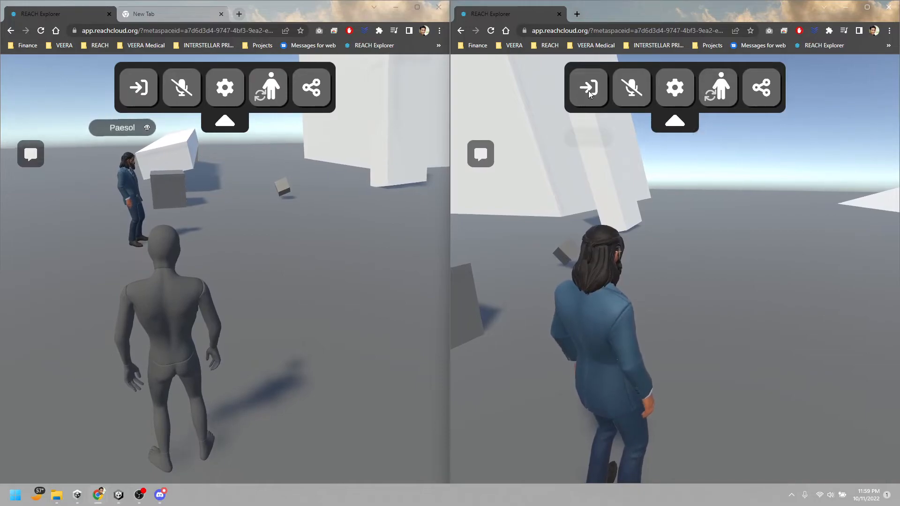
pyautogui.click(588, 89)
pyautogui.click(139, 87)
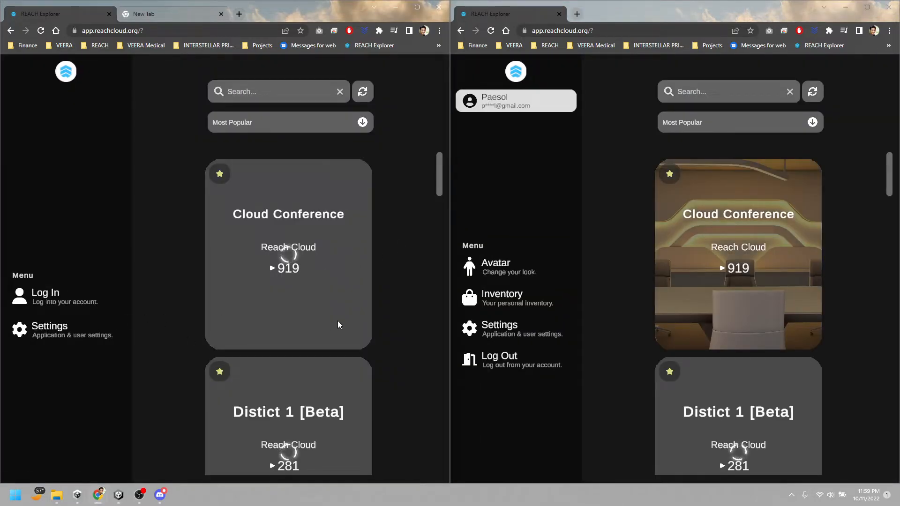
# Sort the space list by Recently Updated, find My First World! and join it in the logged-in browser window
pyautogui.scroll(-12, 764, 369)
pyautogui.scroll(-12, 777, 378)
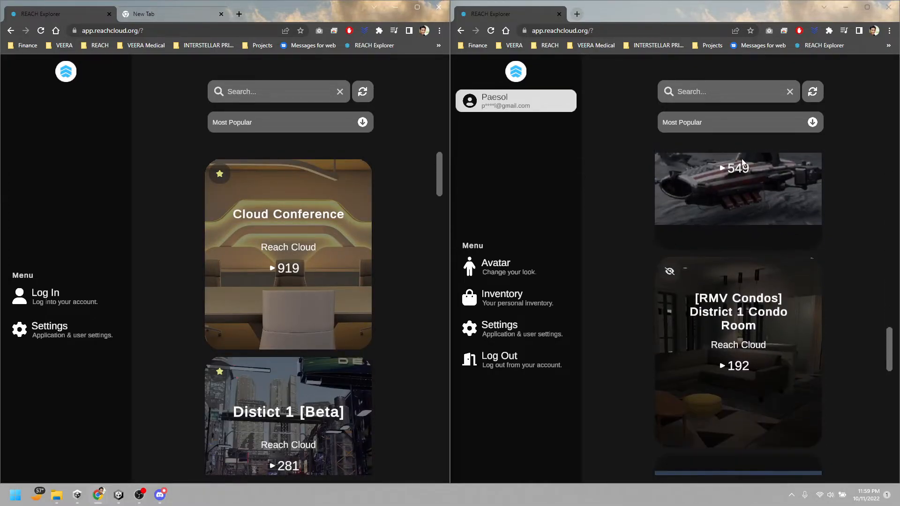
pyautogui.click(733, 122)
pyautogui.click(709, 142)
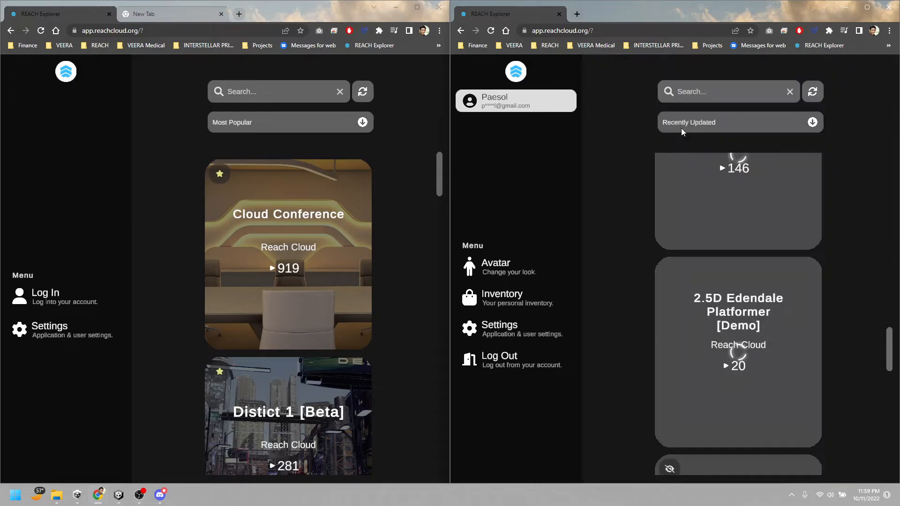
pyautogui.scroll(2, 775, 294)
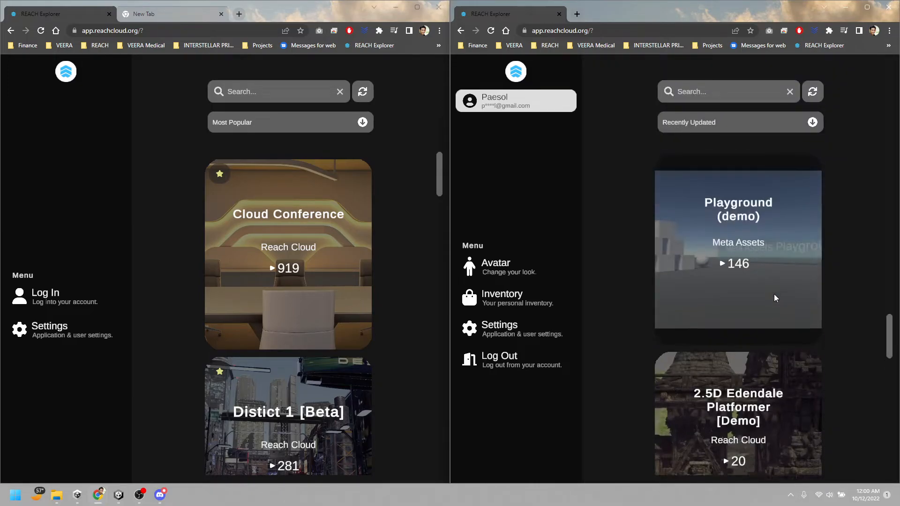
pyautogui.scroll(4, 774, 294)
pyautogui.scroll(2, 774, 294)
pyautogui.scroll(-2, 775, 295)
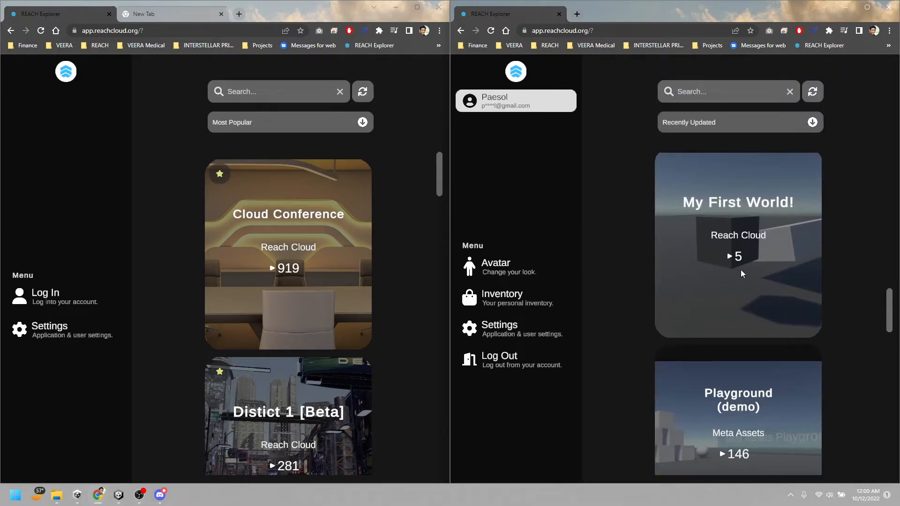
pyautogui.click(738, 277)
pyautogui.click(647, 384)
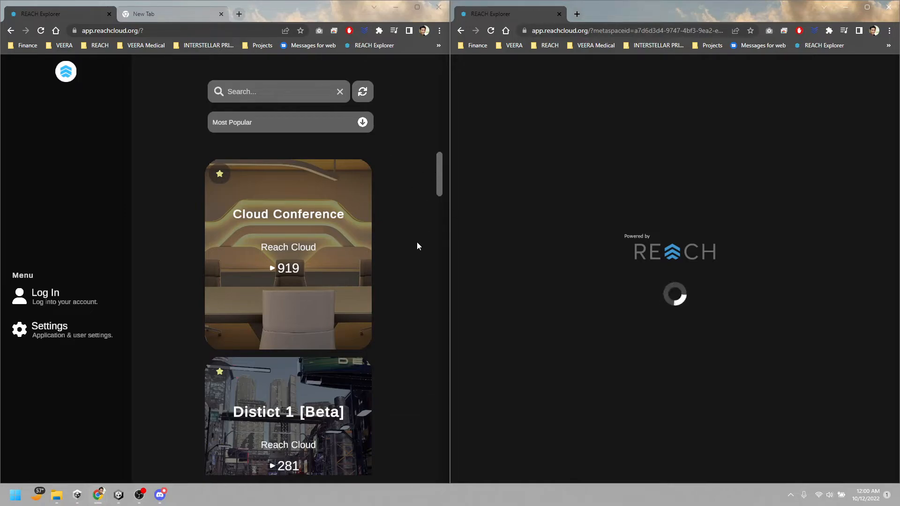
# Copy the joined space's URL into the guest browser window and load it there
pyautogui.click(600, 35)
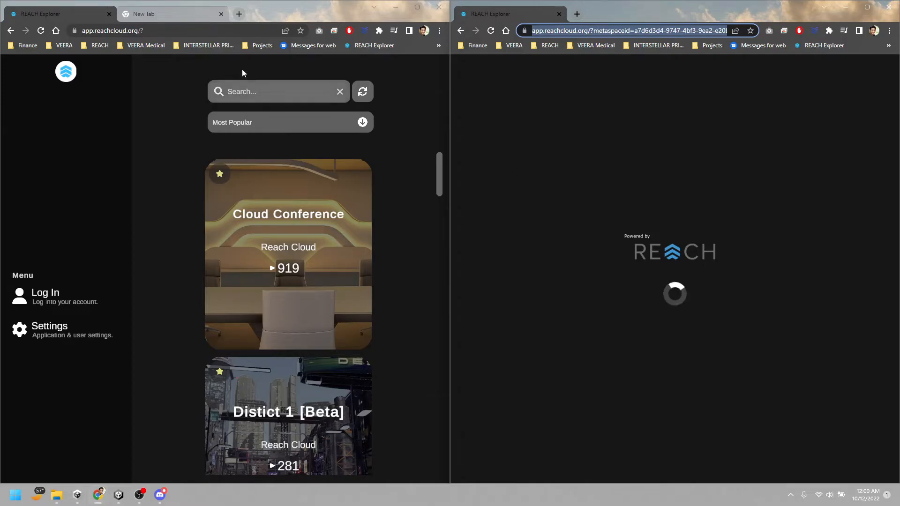
pyautogui.click(243, 31)
pyautogui.write('https://app.reachcloud.org/?metaspaceid=a7d6d3d4-9747-4bf3-9ea2-e20b6a69d643')
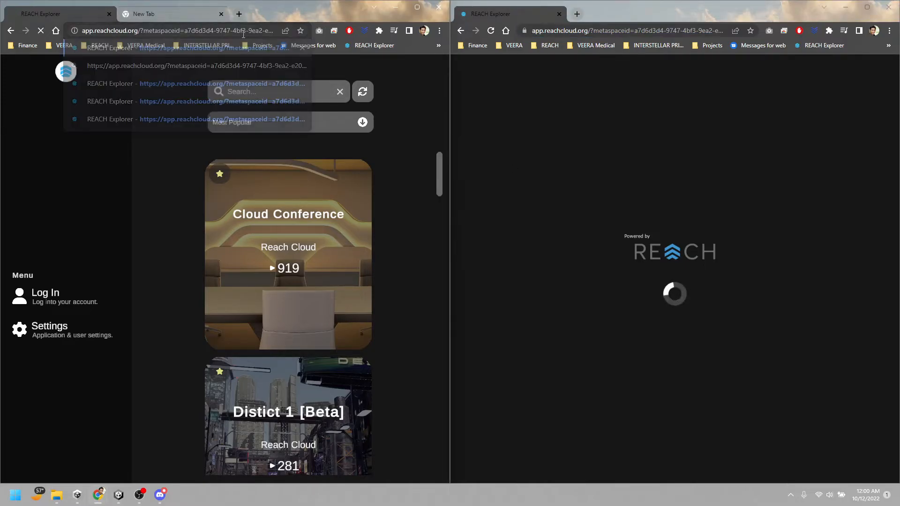
pyautogui.press('Return')
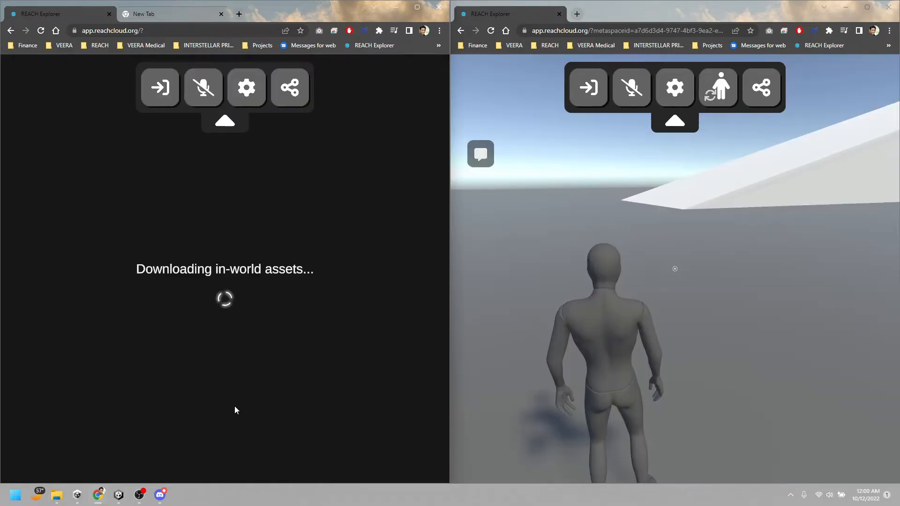
# Move the first avatar toward the cubes and turn the guest window's view to face them as well
pyautogui.click(609, 328)
pyautogui.press('w')
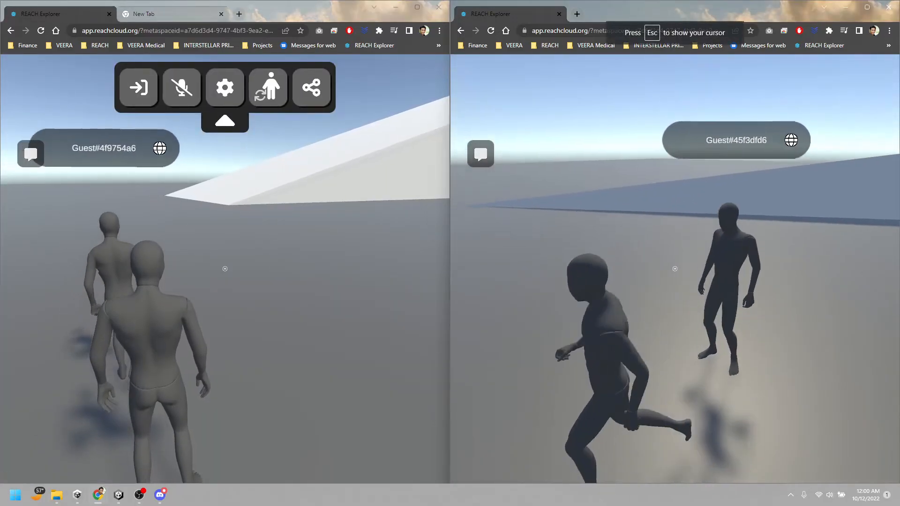
pyautogui.press('w')
pyautogui.press('Escape')
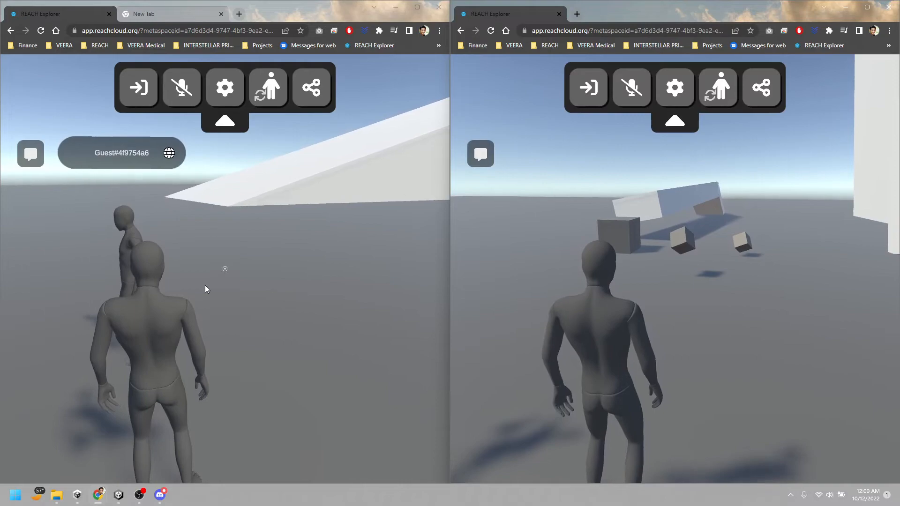
pyautogui.click(207, 287)
pyautogui.press('Escape')
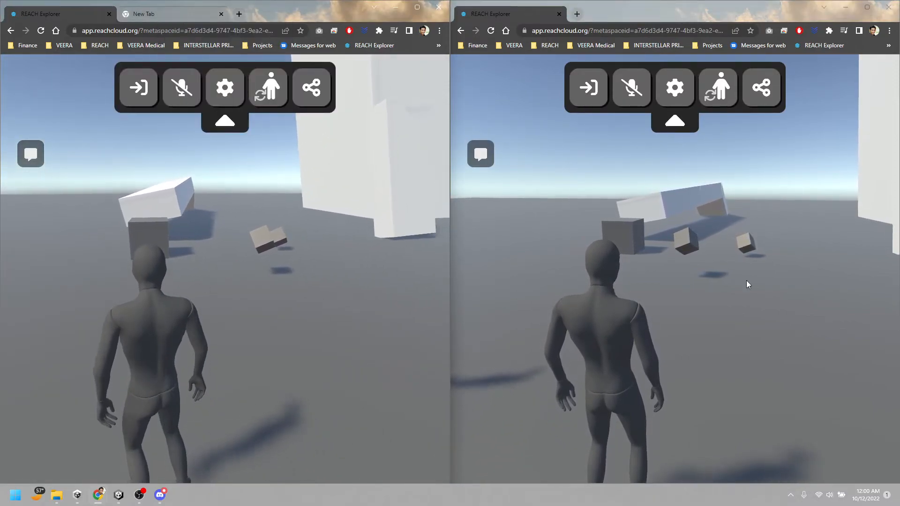
# Run to the nearer small cube, grab it, carry it around and release it to test its network syncing
pyautogui.click(733, 284)
pyautogui.press('w')
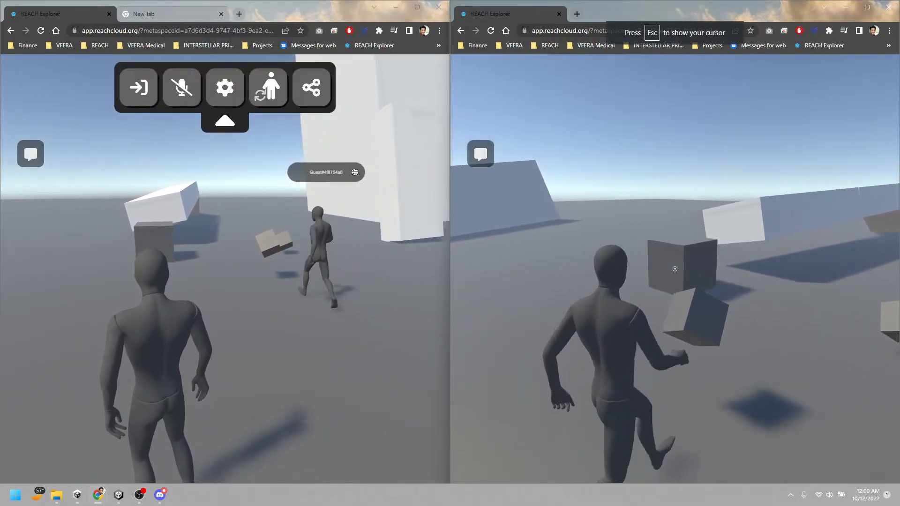
pyautogui.press('f')
pyautogui.press('w')
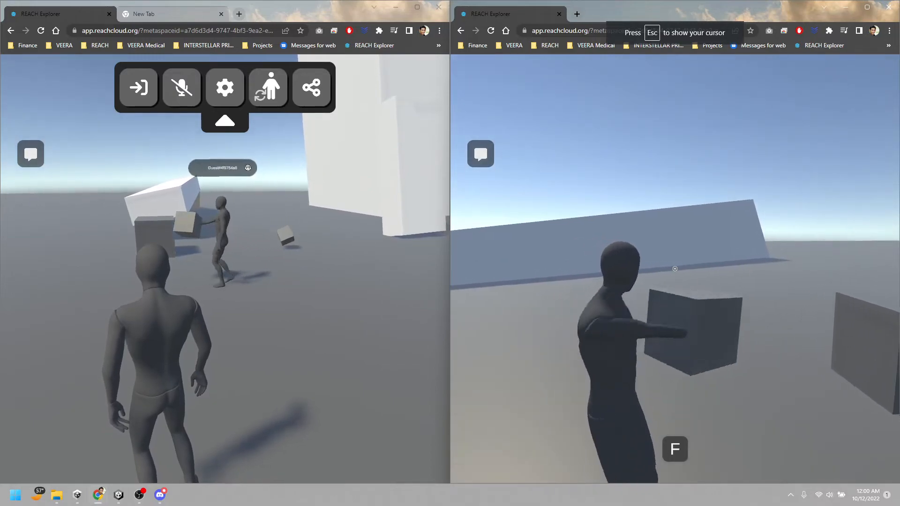
pyautogui.press('f')
pyautogui.press('w')
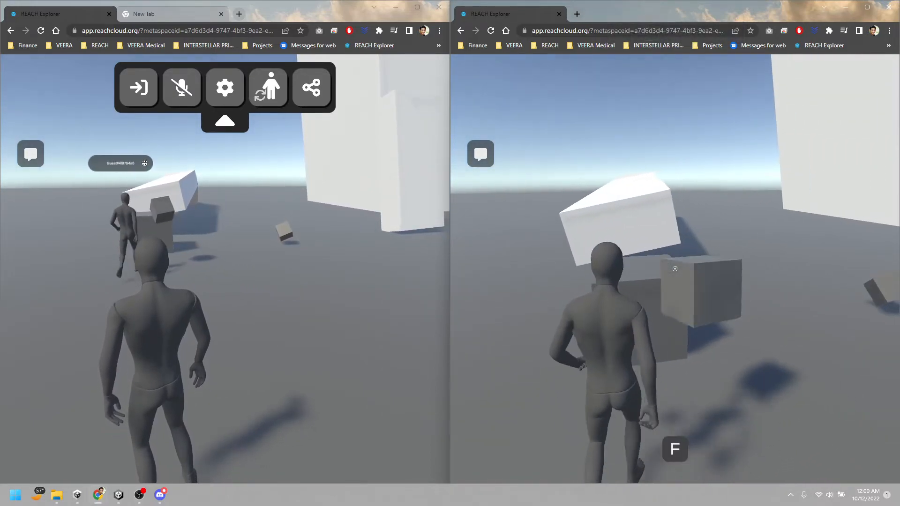
pyautogui.press('f')
# Grab and release the large grey cube, then jump the avatar onto it and release the cursor
pyautogui.press('w')
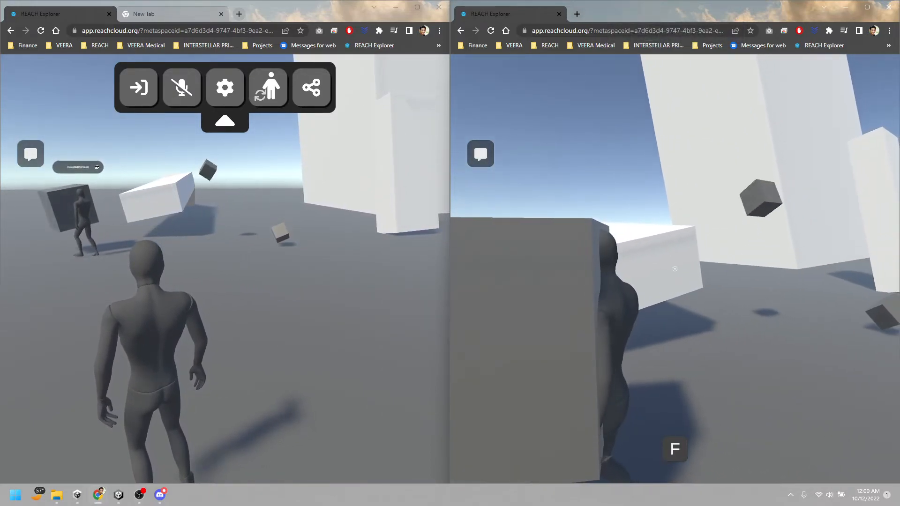
pyautogui.press('f')
pyautogui.press('s')
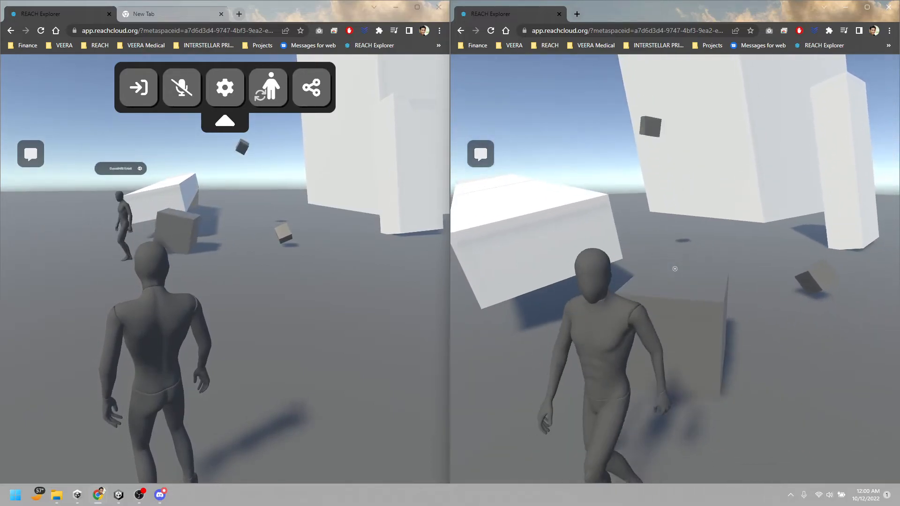
pyautogui.press('w')
pyautogui.press('space')
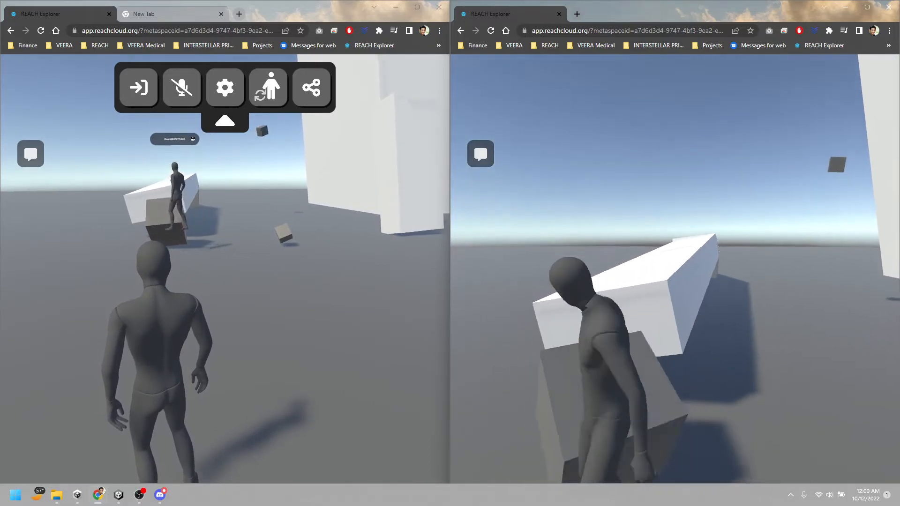
pyautogui.press('w')
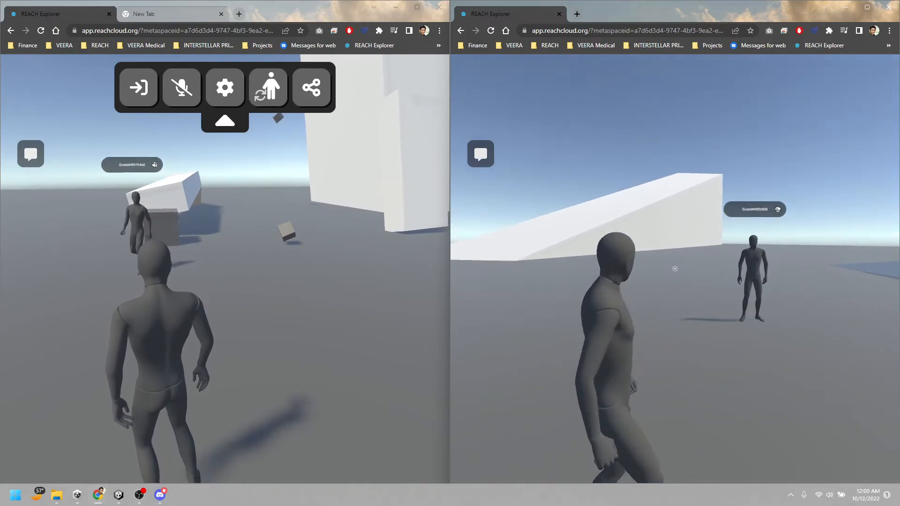
pyautogui.press('Escape')
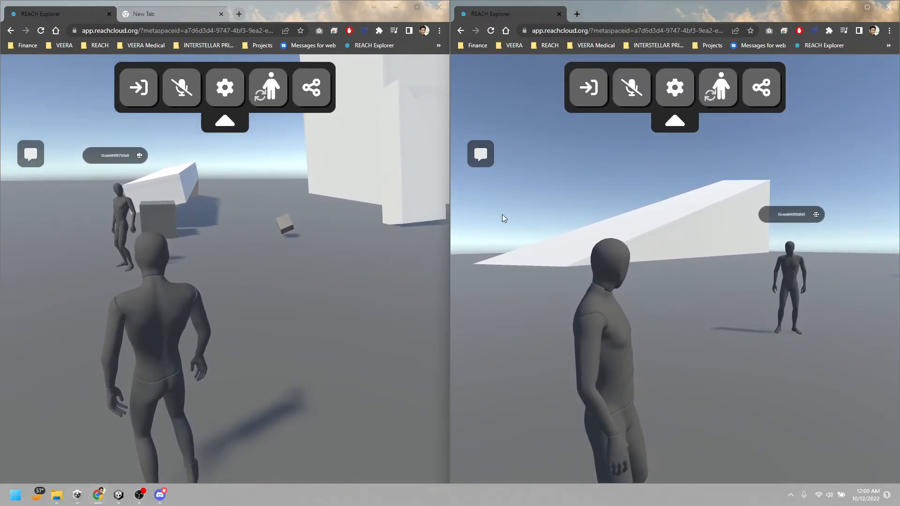
# Switch to the Unity project, select the Meta Space object and review its available build platforms
pyautogui.moveTo(165, 502)
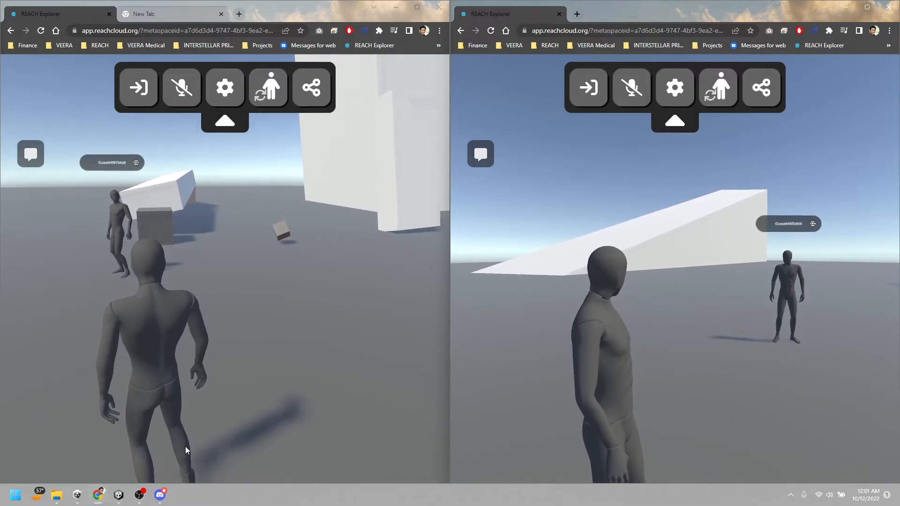
pyautogui.moveTo(118, 494)
pyautogui.click(152, 464)
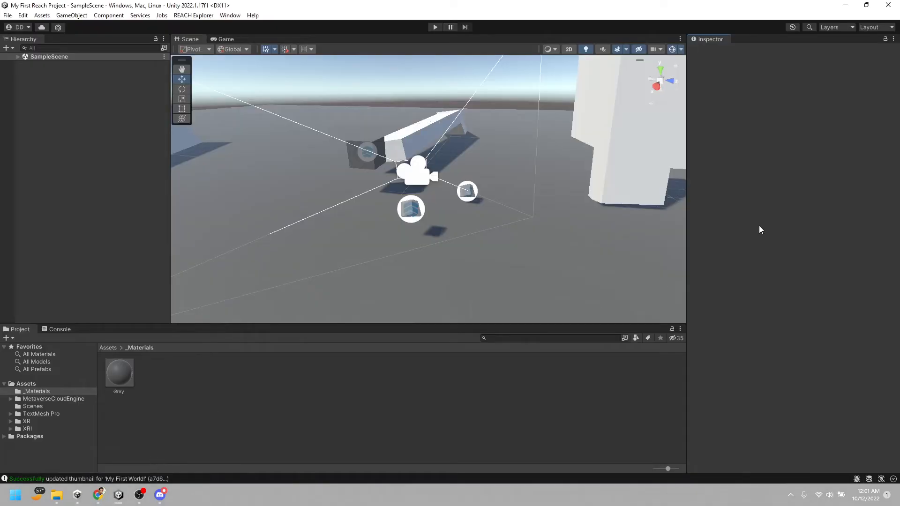
pyautogui.click(18, 57)
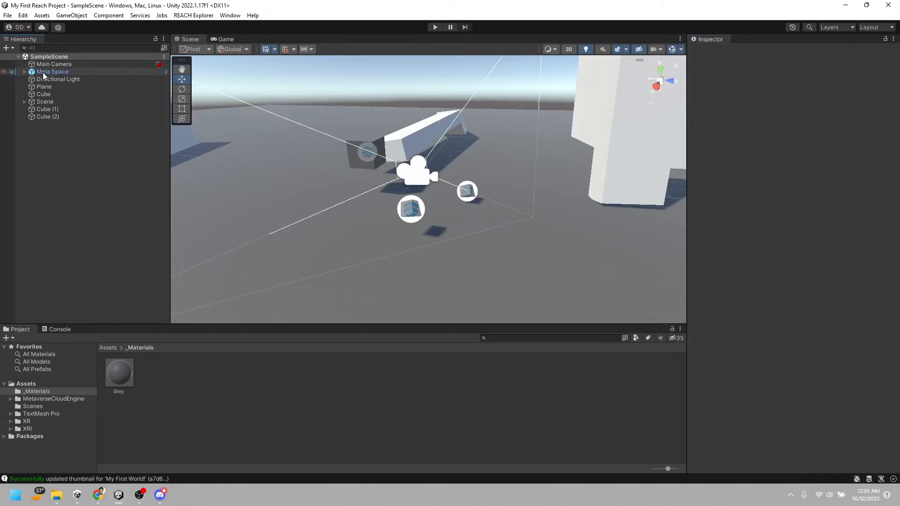
pyautogui.click(43, 72)
pyautogui.scroll(-3, 838, 367)
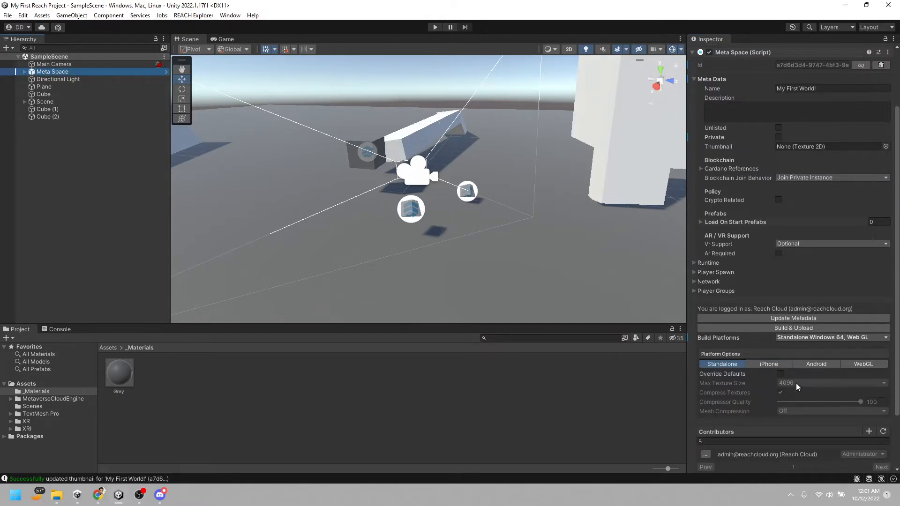
pyautogui.click(816, 338)
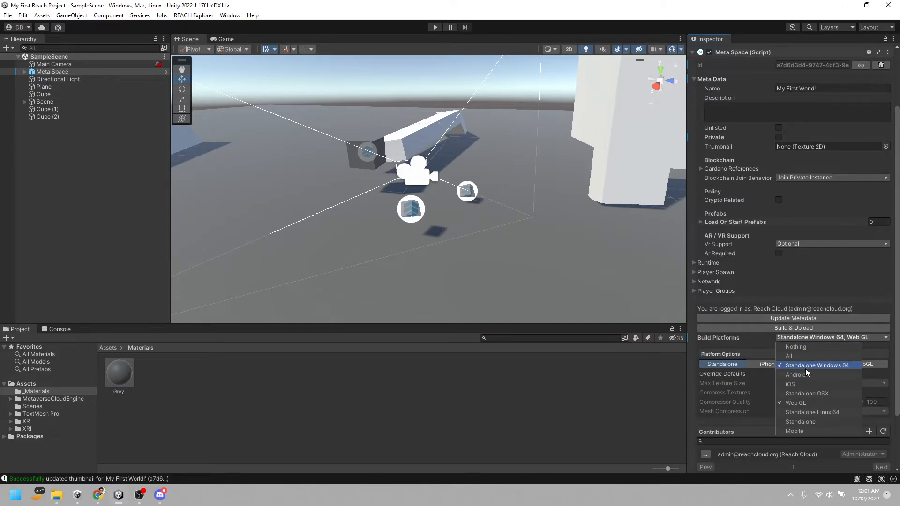
pyautogui.click(766, 296)
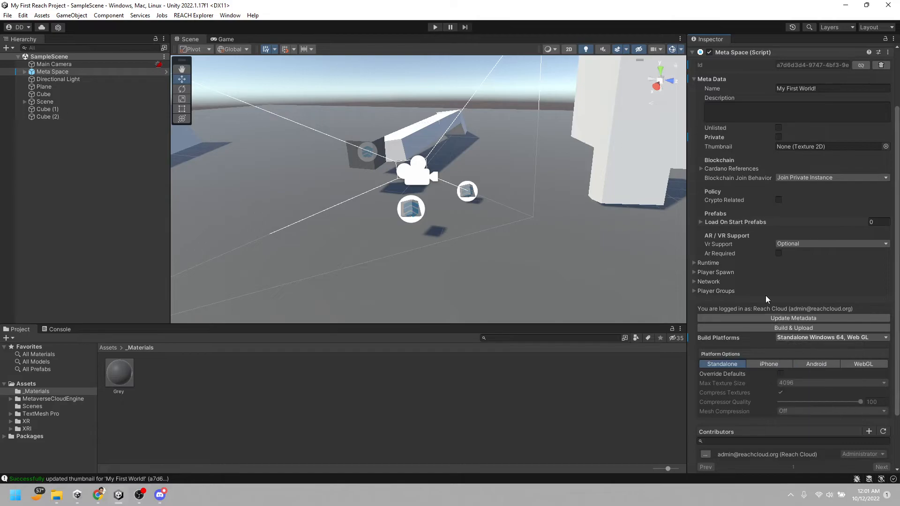
# Minimize Unity and Discord and close both REACH Explorer browser windows
pyautogui.click(844, 9)
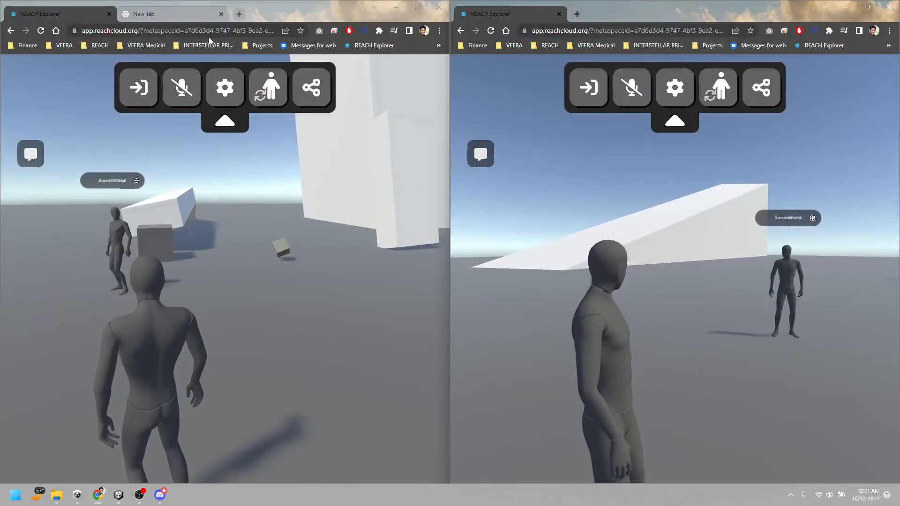
pyautogui.click(888, 7)
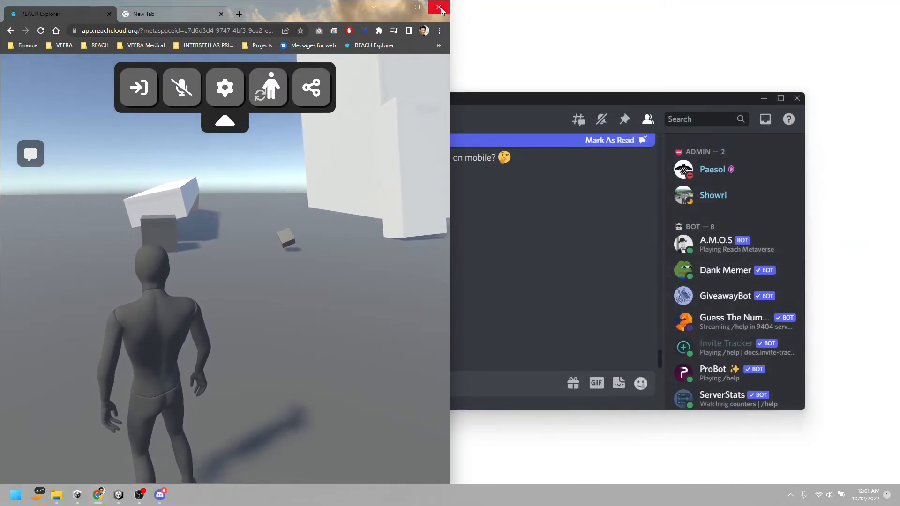
pyautogui.click(764, 98)
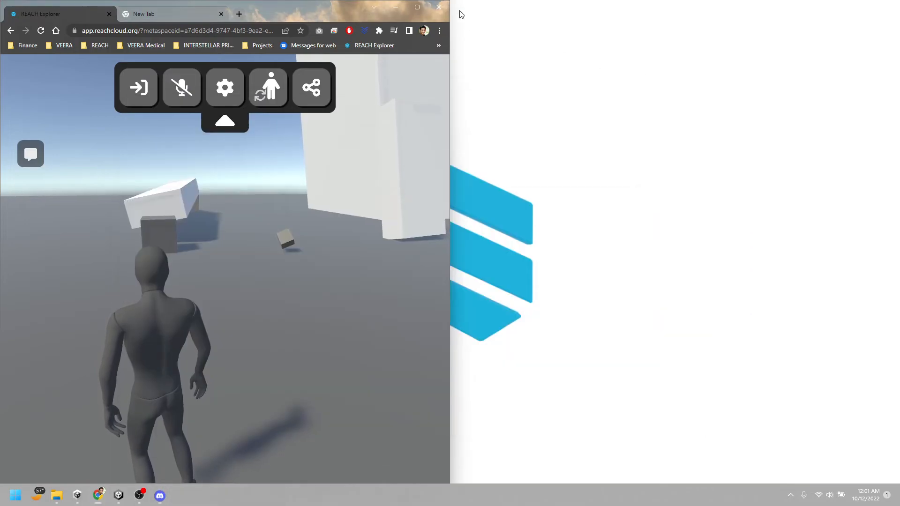
pyautogui.click(438, 7)
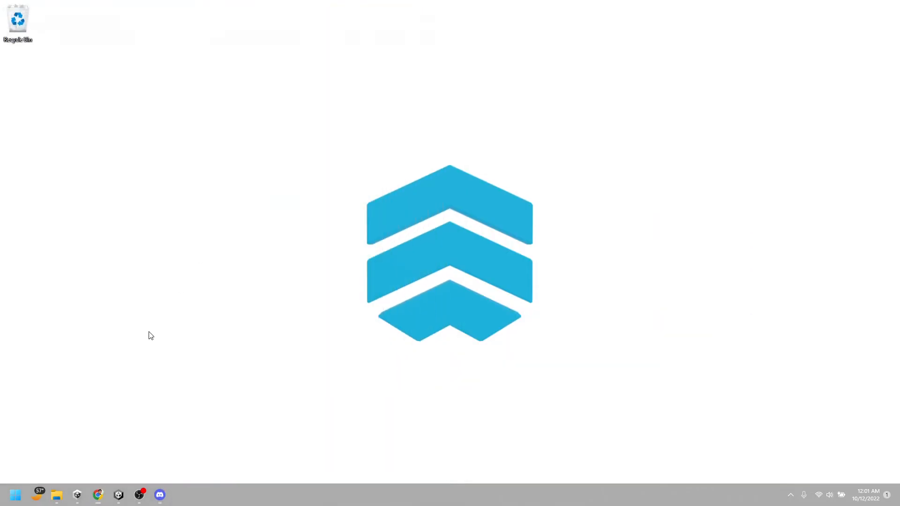
# Open the itch app, launch the desktop version of REACH Explorer, and shrink and reposition its window on the desktop
pyautogui.click(790, 495)
pyautogui.click(763, 413)
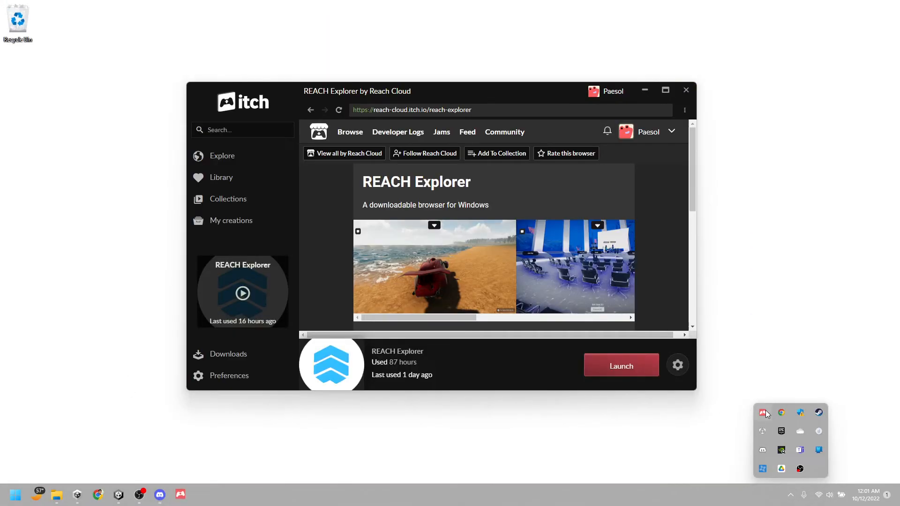
pyautogui.click(637, 371)
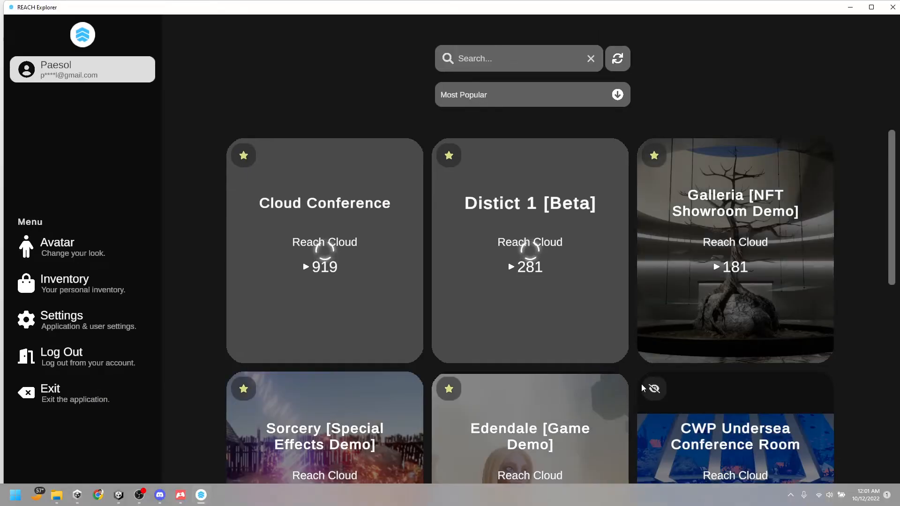
pyautogui.moveTo(5, 4); pyautogui.dragTo(315, 172)
pyautogui.moveTo(456, 179); pyautogui.dragTo(272, 68)
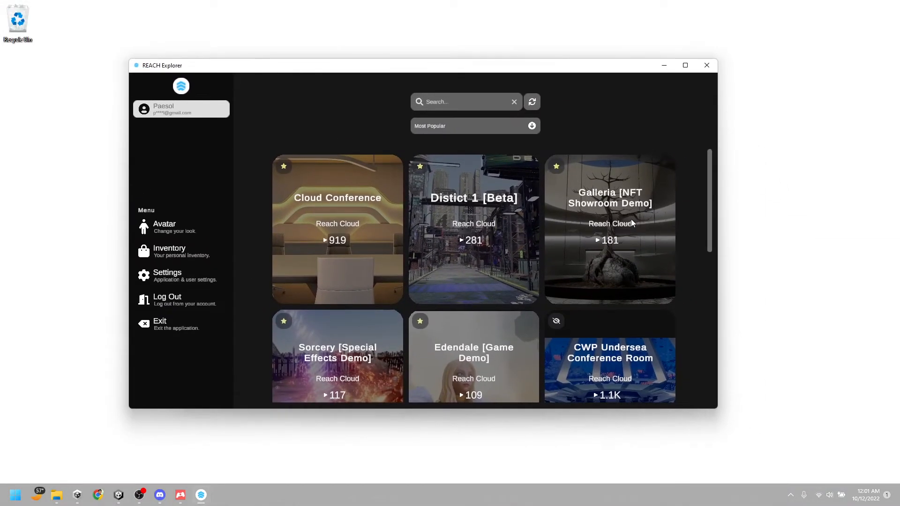
# Browse the list of popular spaces and launch My First World!
pyautogui.scroll(-5, 659, 252)
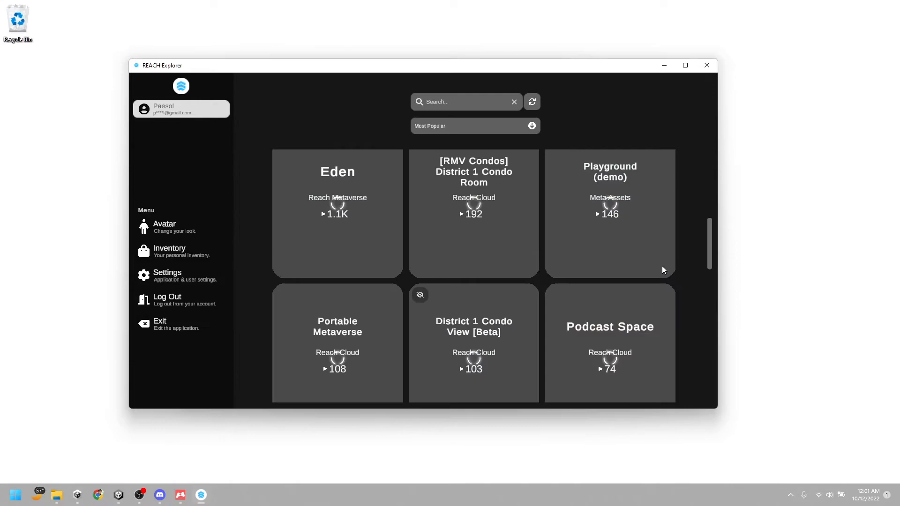
pyautogui.scroll(-4, 674, 305)
pyautogui.scroll(3, 675, 308)
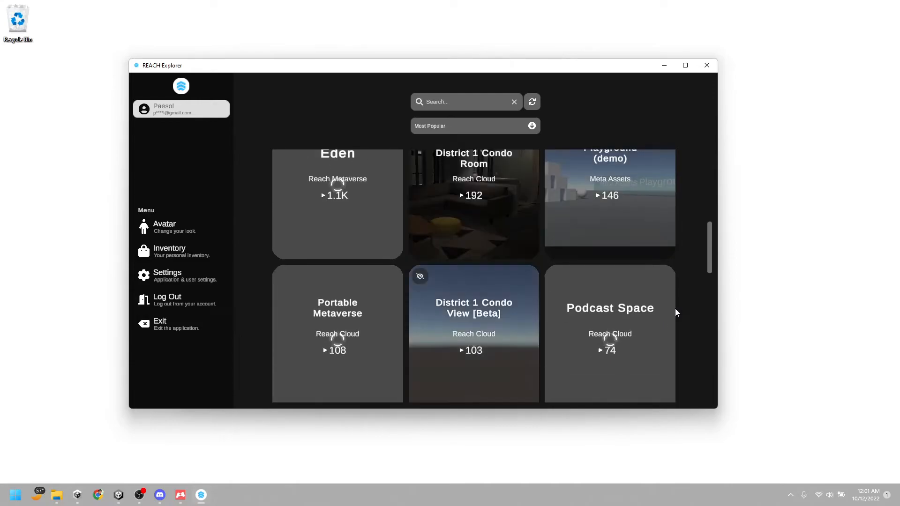
pyautogui.scroll(1, 675, 310)
pyautogui.scroll(-4, 676, 309)
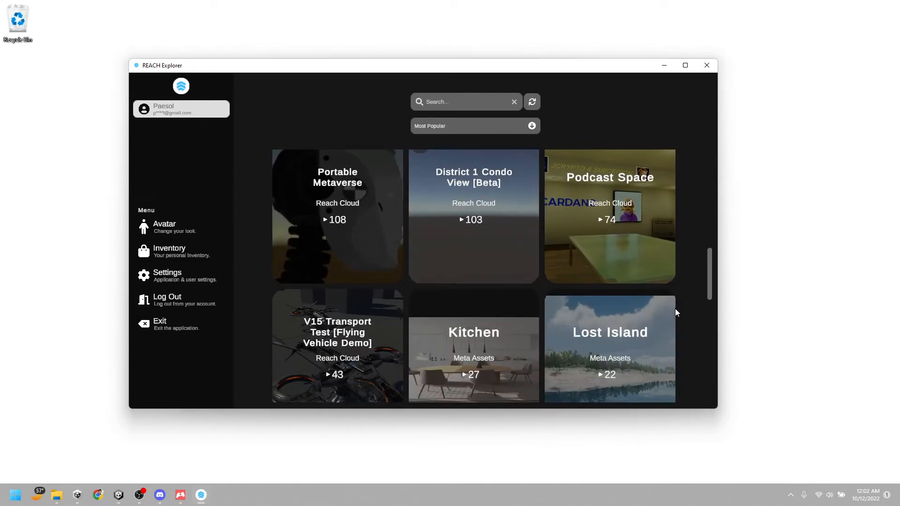
pyautogui.scroll(-4, 675, 310)
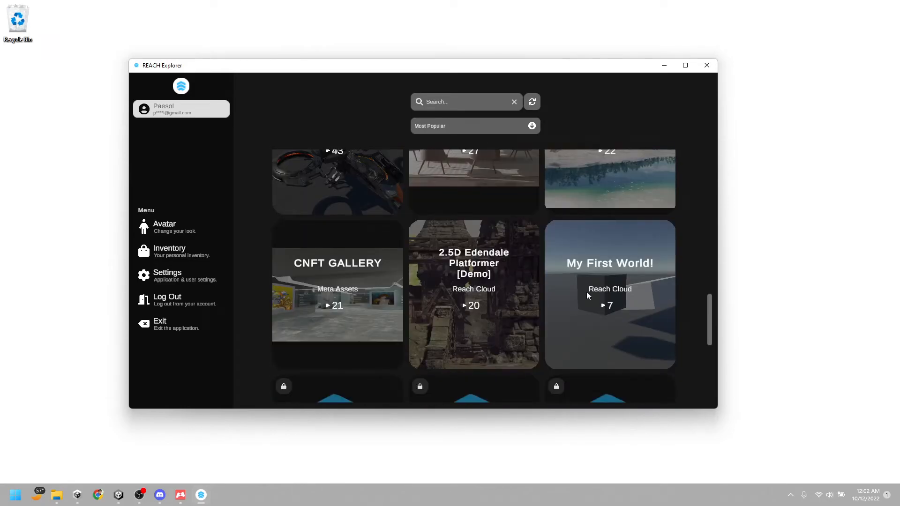
pyautogui.click(623, 285)
pyautogui.click(417, 330)
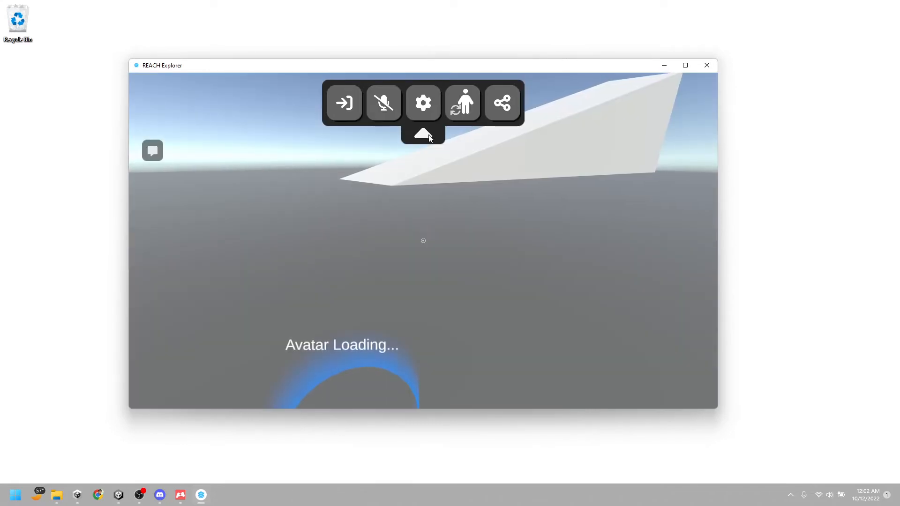
# Walk the avatar to the small grey cubes, interact with one, and leave the world for the space list
pyautogui.press('w')
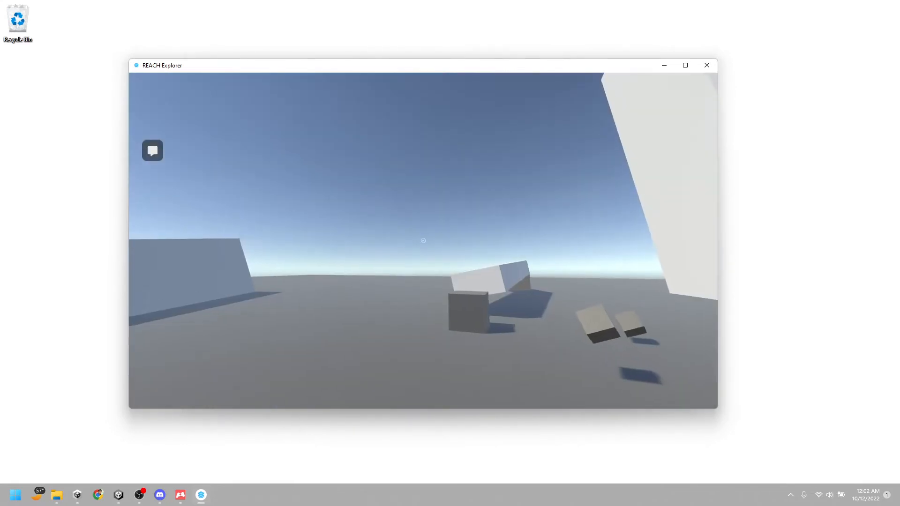
pyautogui.press('w')
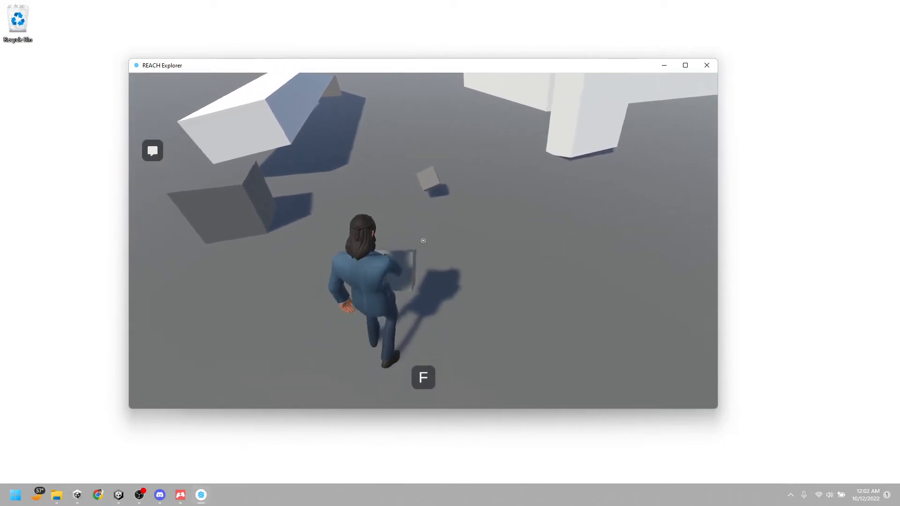
pyautogui.press('w')
pyautogui.press('f')
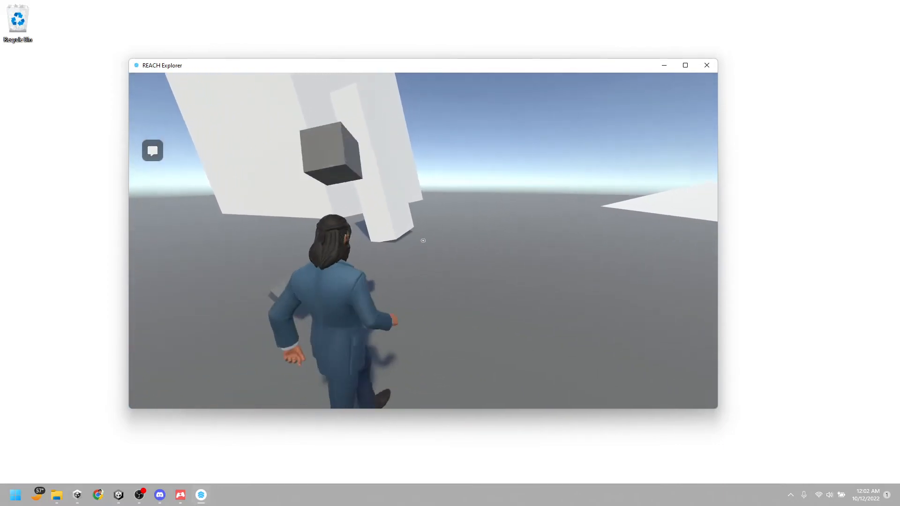
pyautogui.press('Escape')
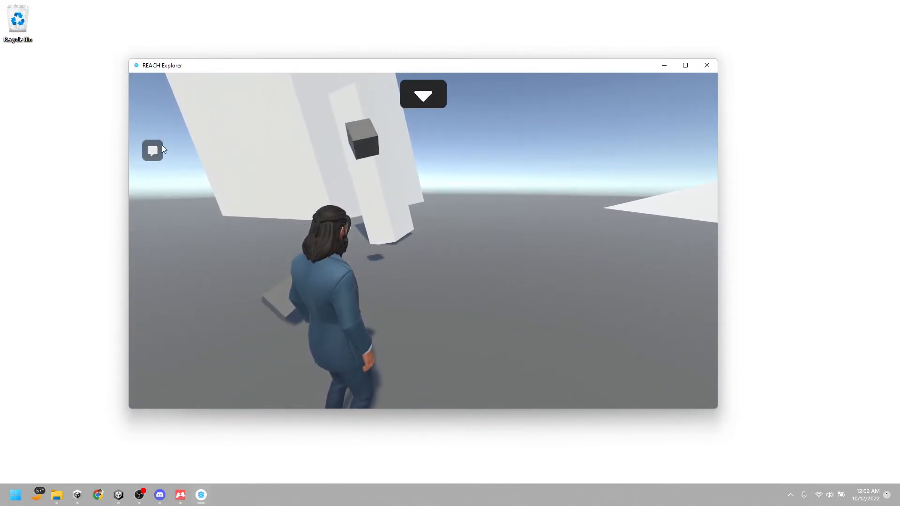
pyautogui.click(423, 94)
pyautogui.click(354, 105)
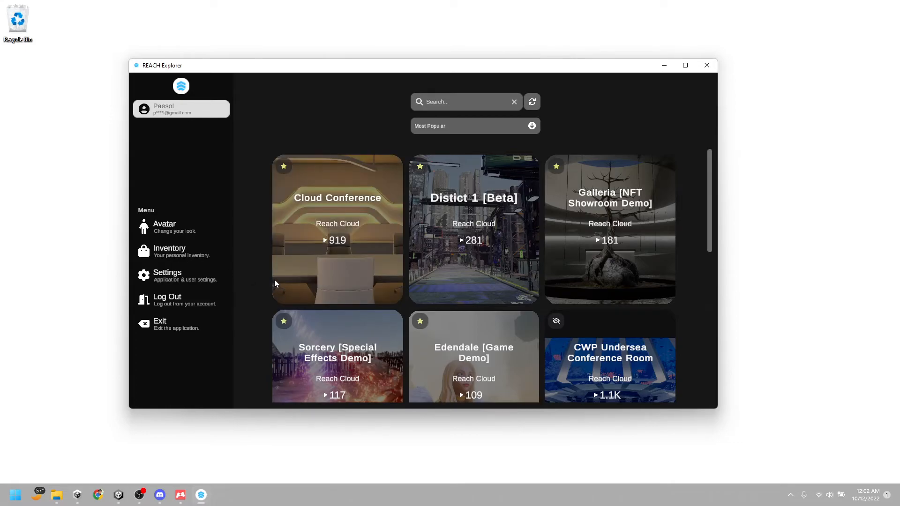
# Look through the personal inventory and launch the Beach (167, 38) land parcel
pyautogui.click(187, 249)
pyautogui.scroll(-1, 659, 269)
pyautogui.scroll(1, 659, 273)
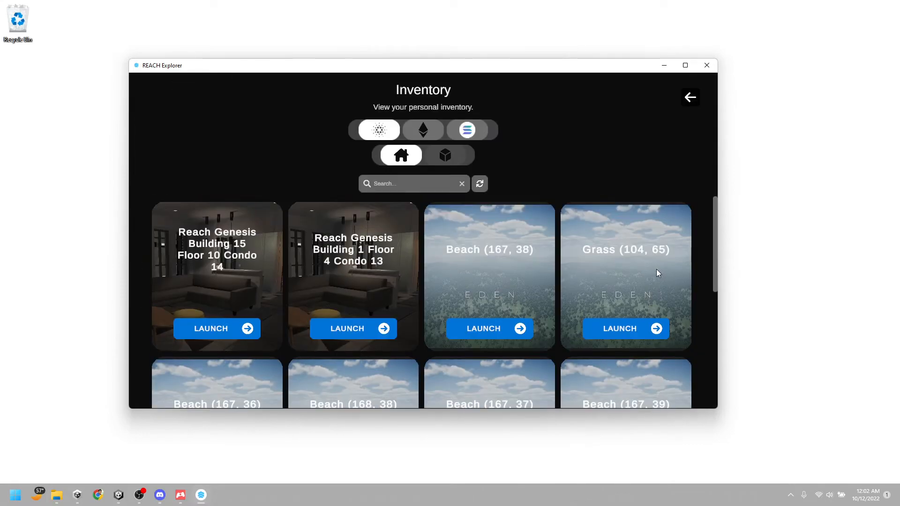
pyautogui.click(485, 330)
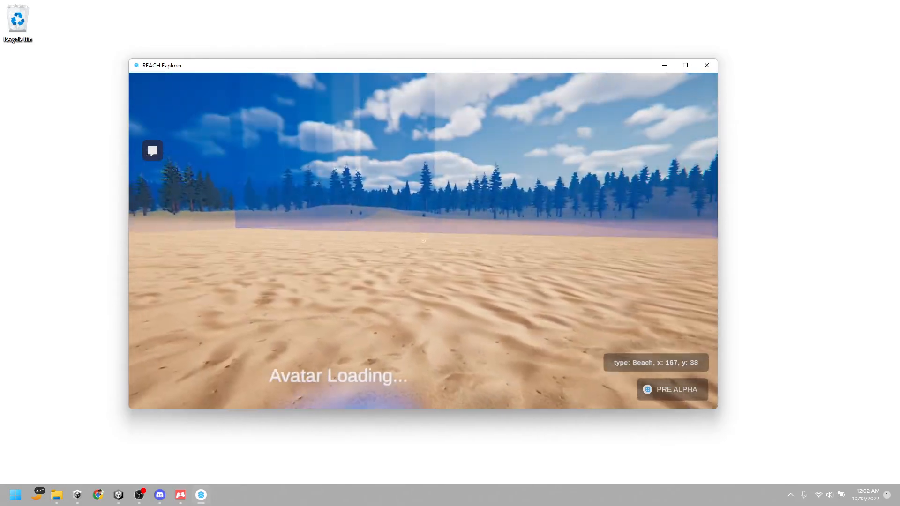
# Walk the avatar around the beach parcel past the house and spaceships, stopping near the stone portal
pyautogui.press('a')
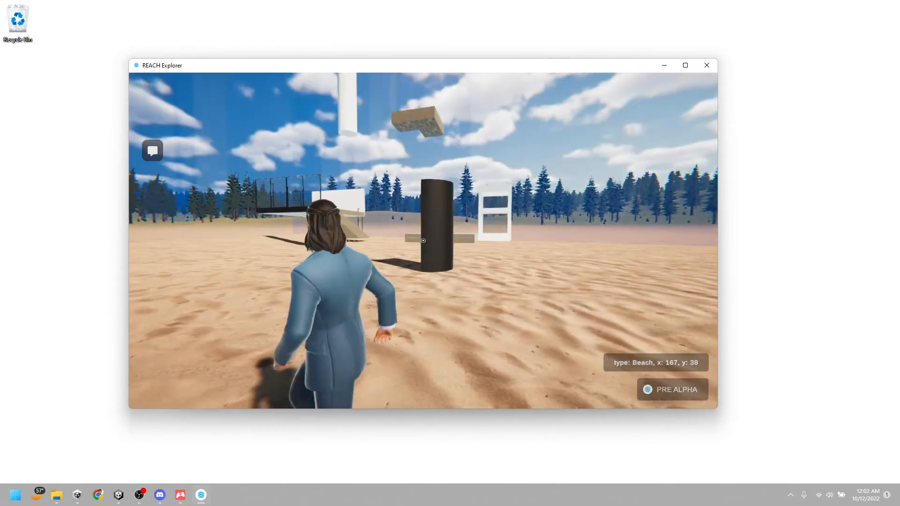
pyautogui.press('a')
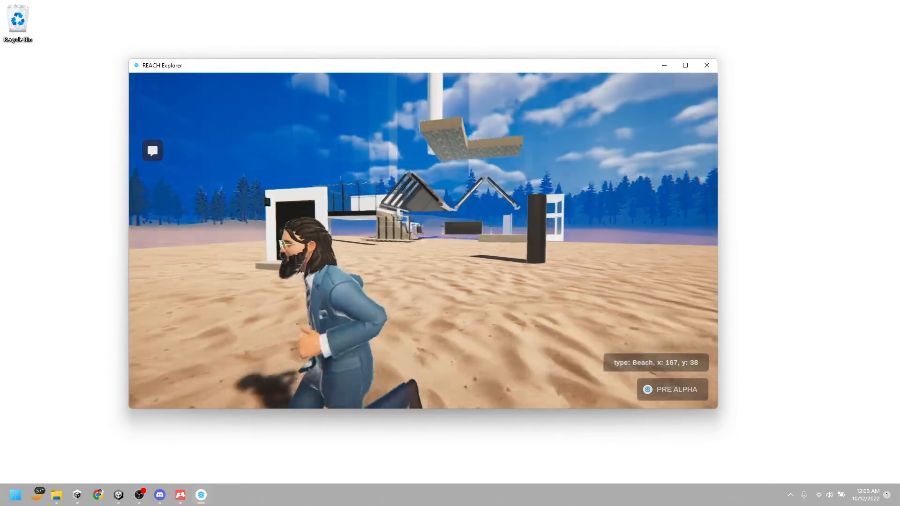
pyautogui.press('w')
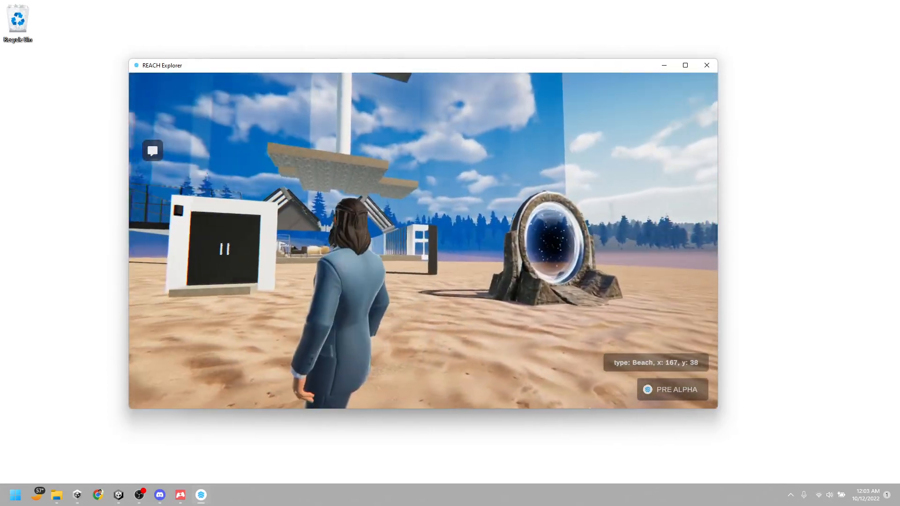
pyautogui.press('s')
pyautogui.press('w')
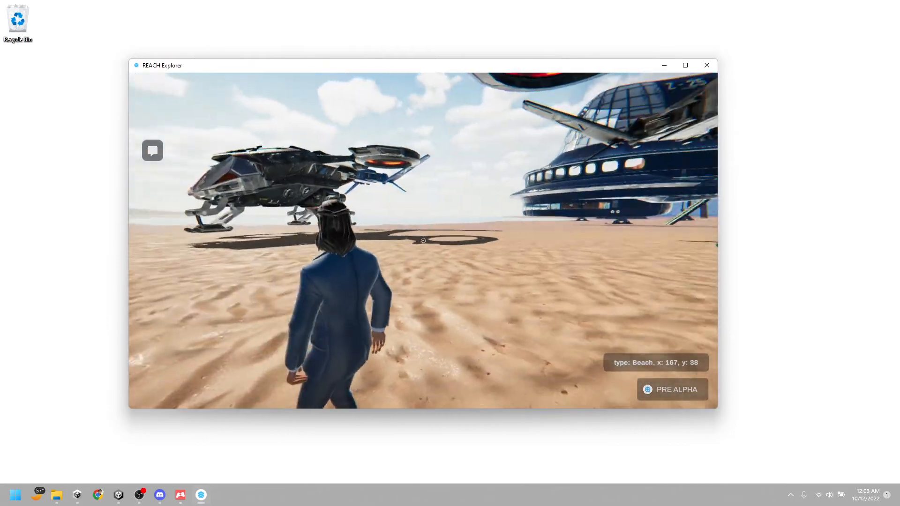
pyautogui.press('s')
pyautogui.press('w')
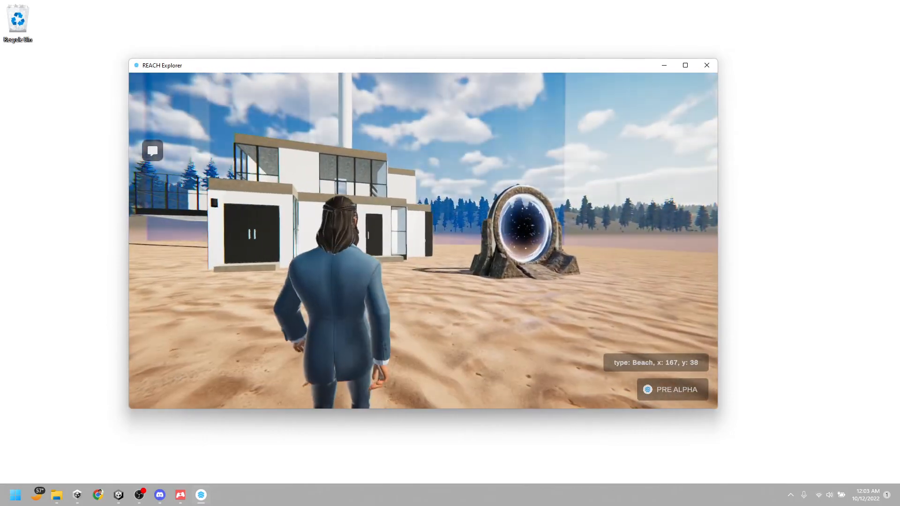
pyautogui.press('s')
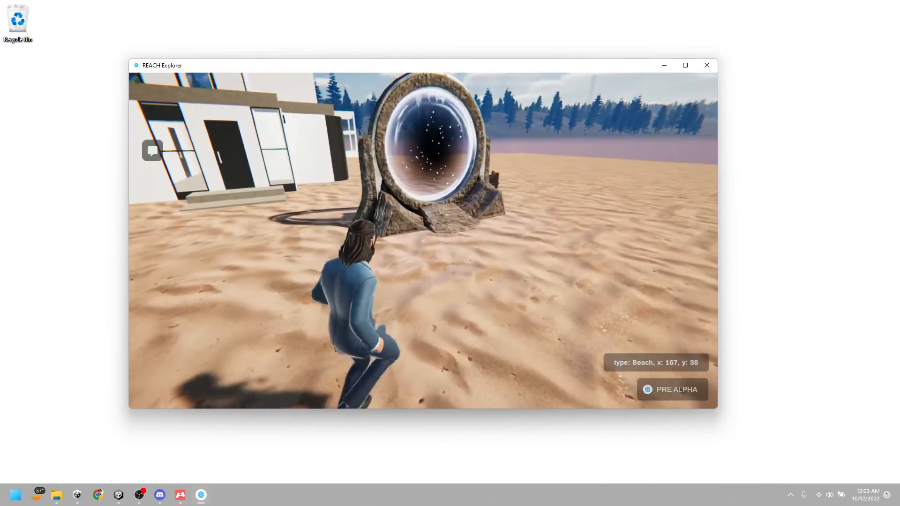
pyautogui.press('w')
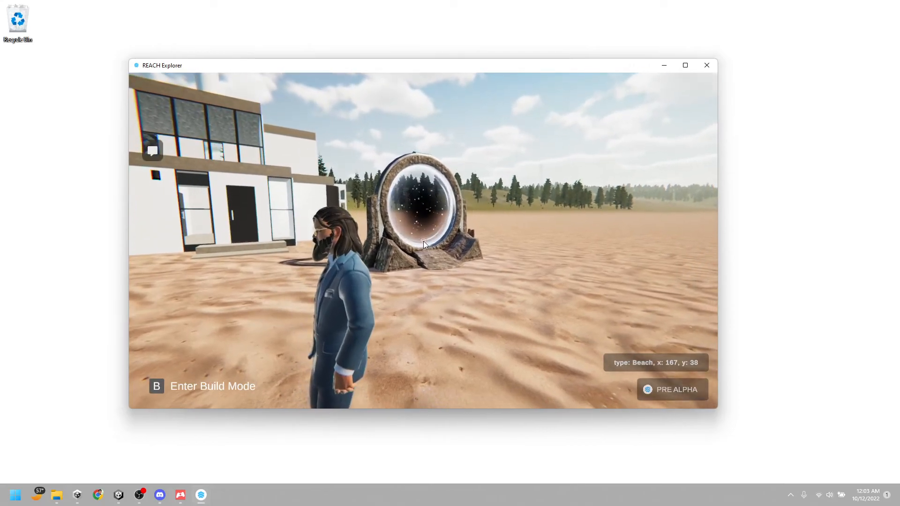
# Enter build mode, bring the view close to the existing stone portal beside the house, and delete it
pyautogui.press('b')
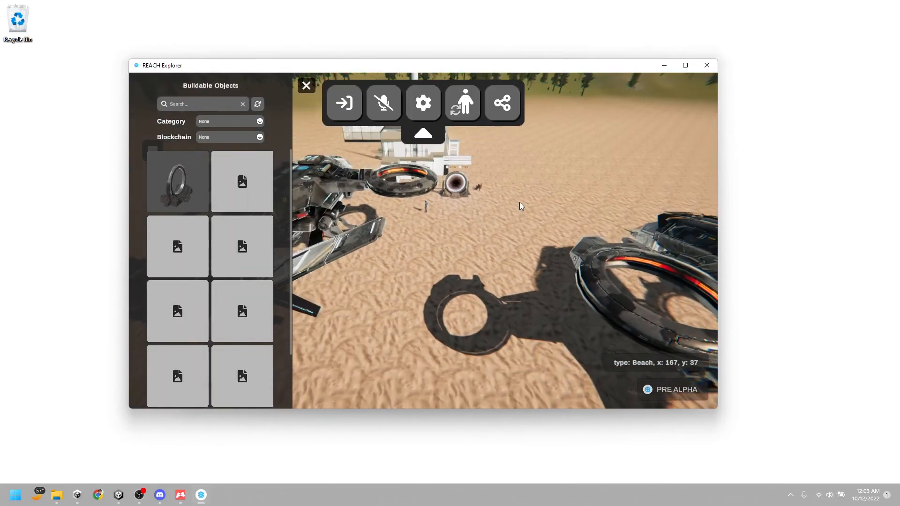
pyautogui.moveTo(506, 199); pyautogui.dragTo(471, 321)
pyautogui.scroll(5, 471, 309)
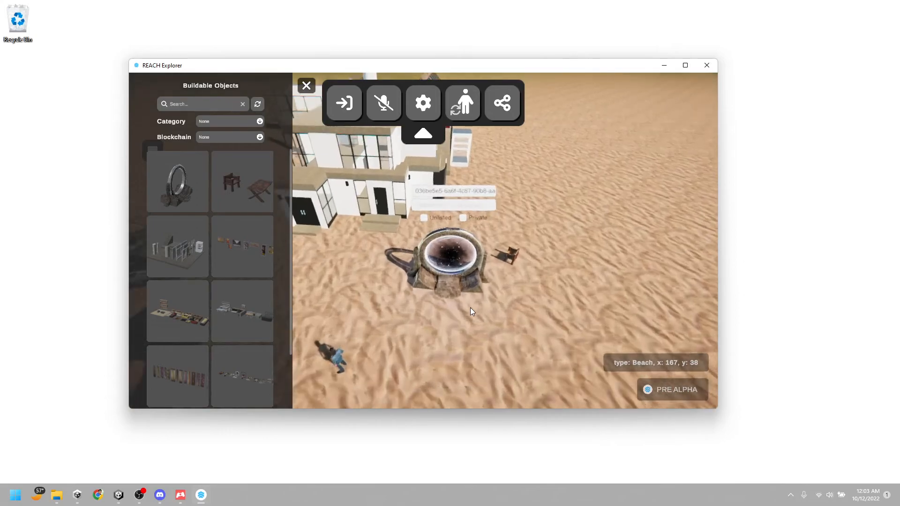
pyautogui.moveTo(569, 263); pyautogui.dragTo(596, 290, button='right')
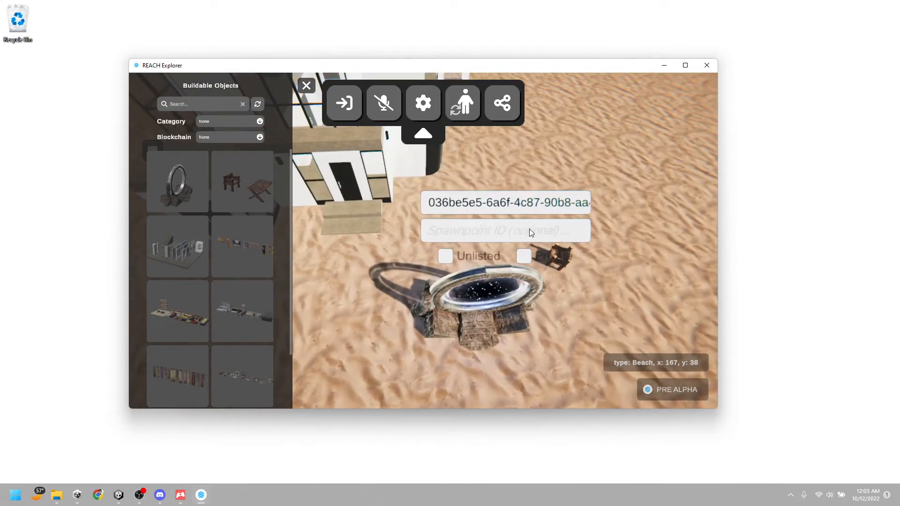
pyautogui.click(505, 302)
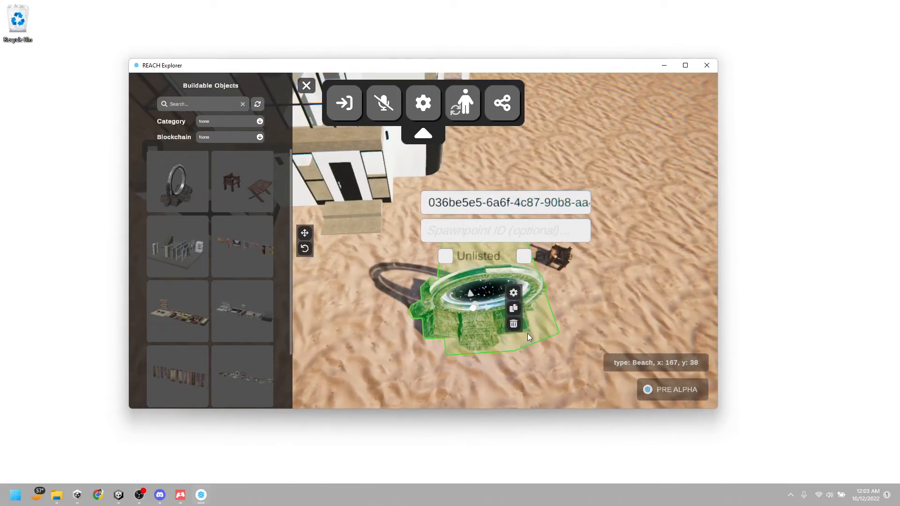
pyautogui.click(513, 323)
pyautogui.moveTo(529, 343); pyautogui.dragTo(531, 292, button='right')
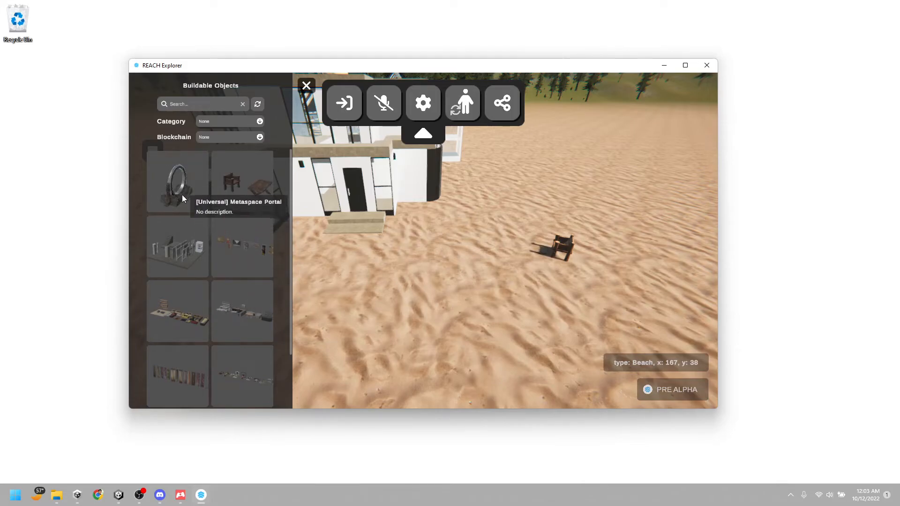
# Place a new [Universal] Metaspace Portal on the sand between the house and the wooden chair
pyautogui.click(170, 183)
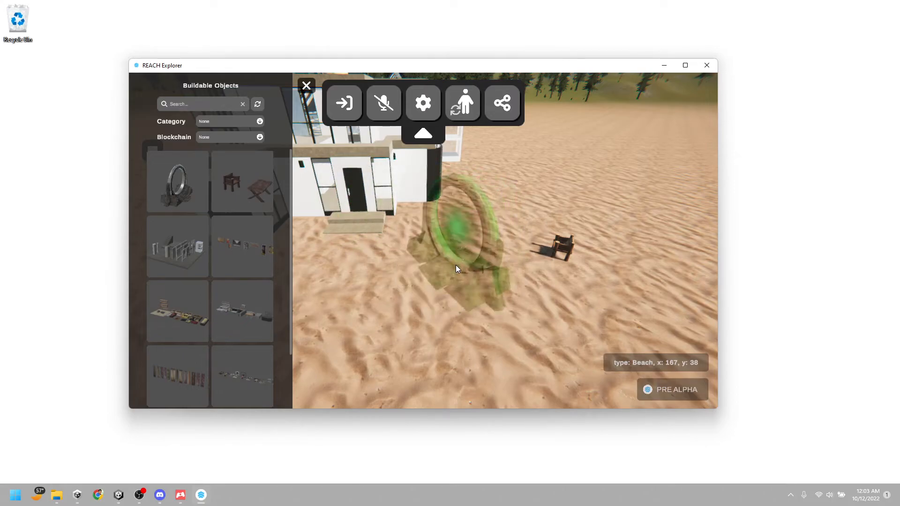
pyautogui.click(455, 265)
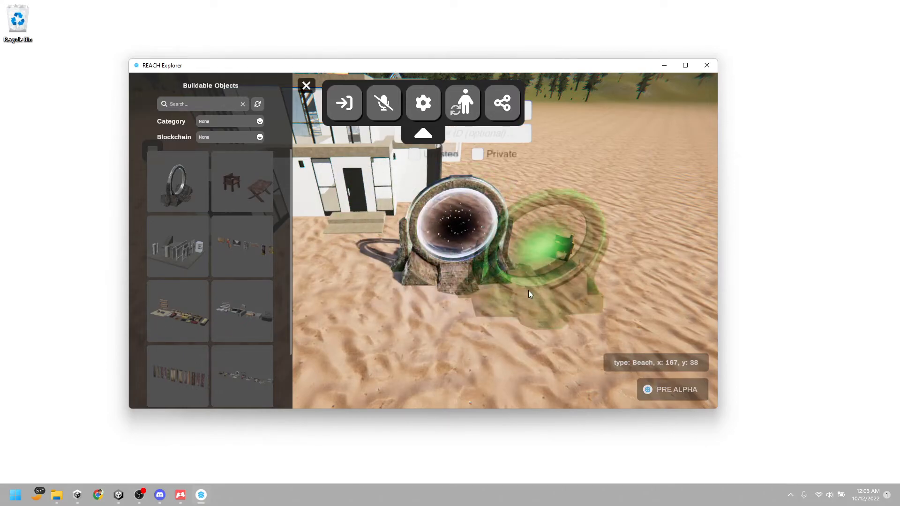
pyautogui.moveTo(530, 318); pyautogui.dragTo(531, 339, button='right')
pyautogui.moveTo(561, 253)
pyautogui.mouseDown(button='right')
pyautogui.moveTo(557, 288)
pyautogui.moveTo(549, 251)
pyautogui.mouseUp(button='right')
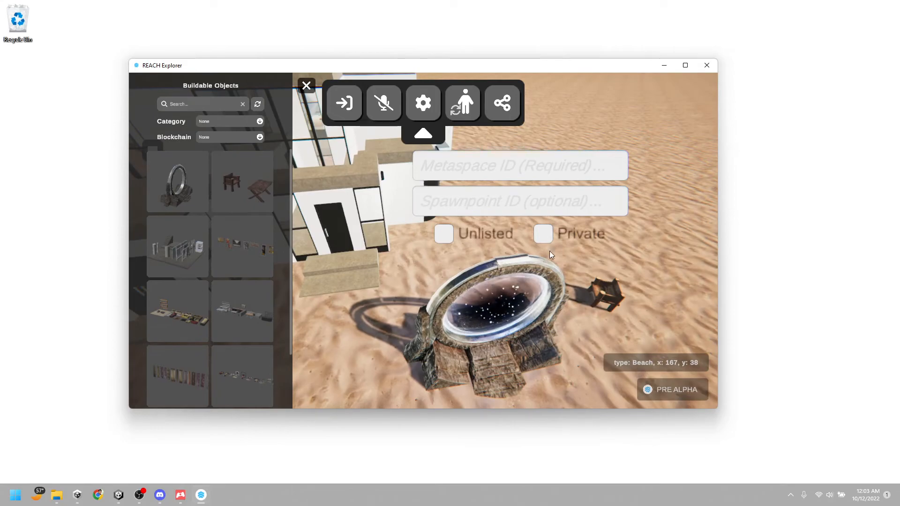
pyautogui.click(457, 202)
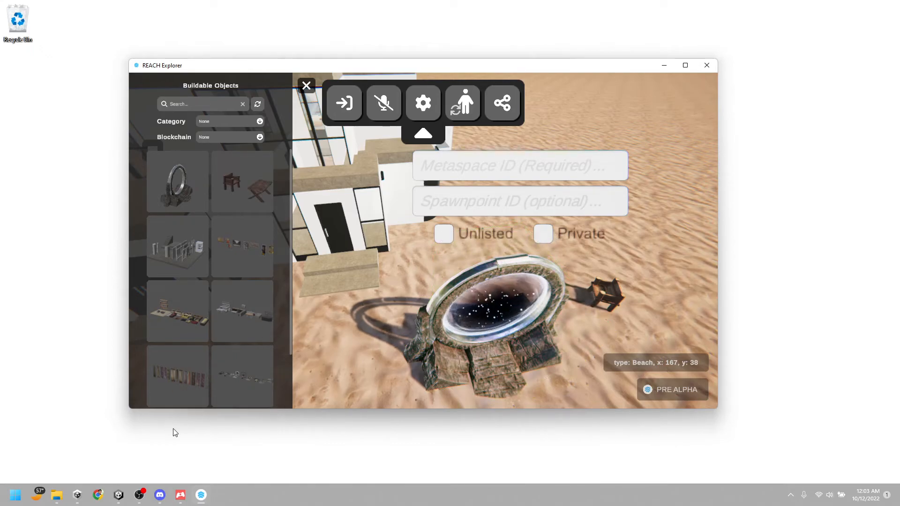
# Switch to My First Reach Project in Unity and copy the Meta Space object's ID
pyautogui.click(120, 496)
pyautogui.moveTo(121, 499)
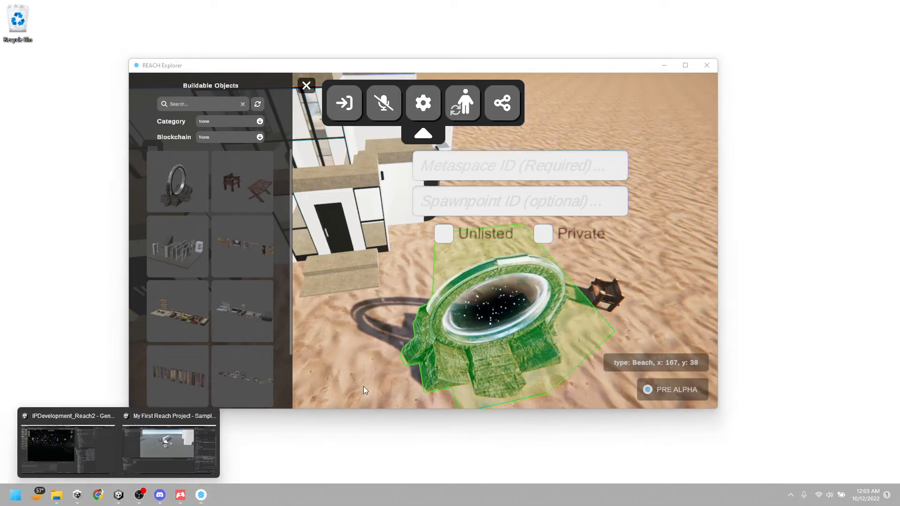
pyautogui.click(167, 453)
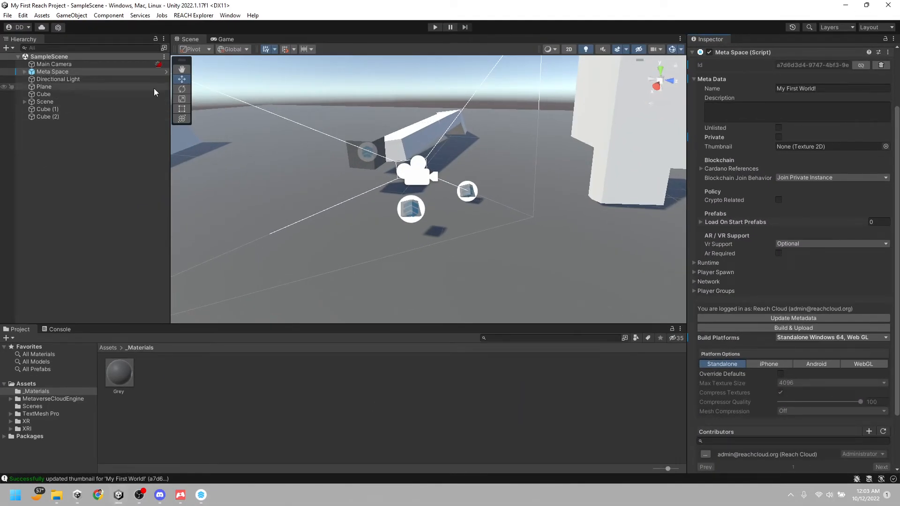
pyautogui.scroll(3, 821, 187)
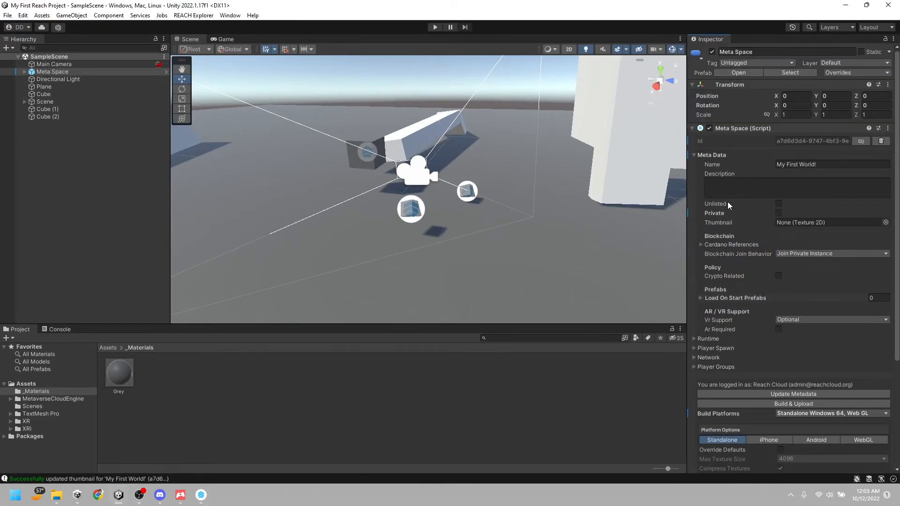
pyautogui.click(708, 203)
# Return to REACH Explorer, paste the copied ID as the new portal's Metaspace ID, and minimize the window
pyautogui.click(201, 495)
pyautogui.click(500, 176)
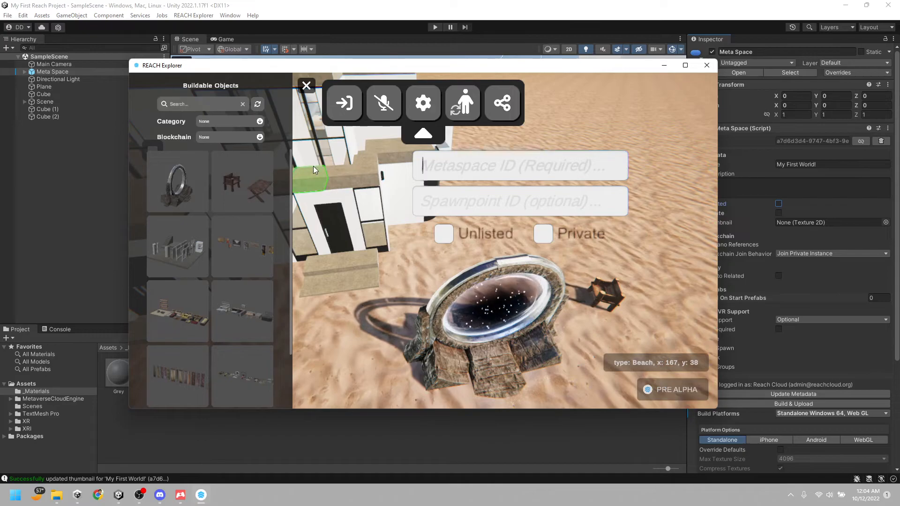
pyautogui.write('a7d6d3d4-9747-4bf3-9ea2-e20b6a69d643')
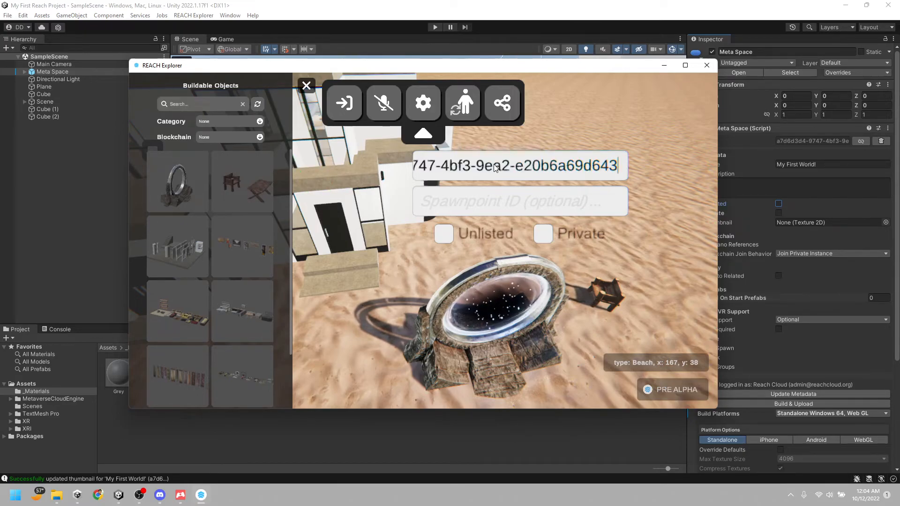
pyautogui.click(515, 166)
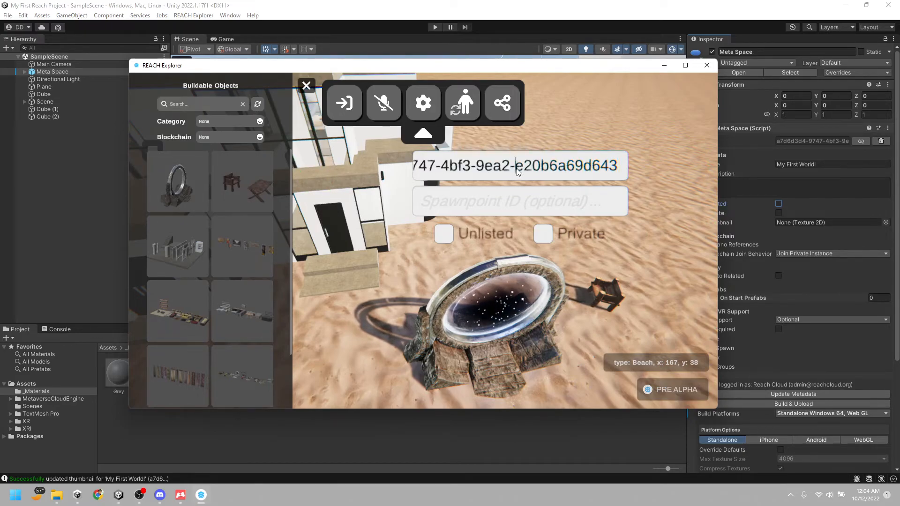
pyautogui.click(201, 495)
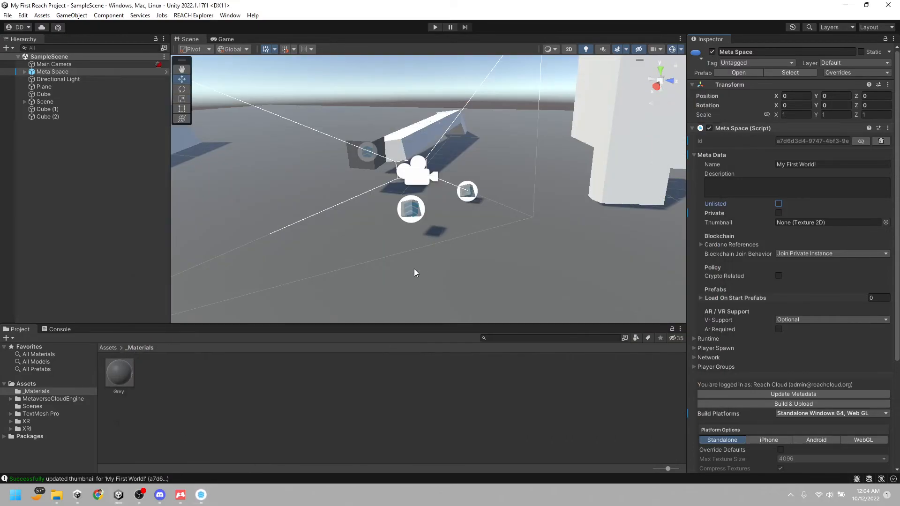
# Switch to Chrome, open the REACH Explorer web app, and copy the share link from the Distict 1 [Beta] details page
pyautogui.click(205, 497)
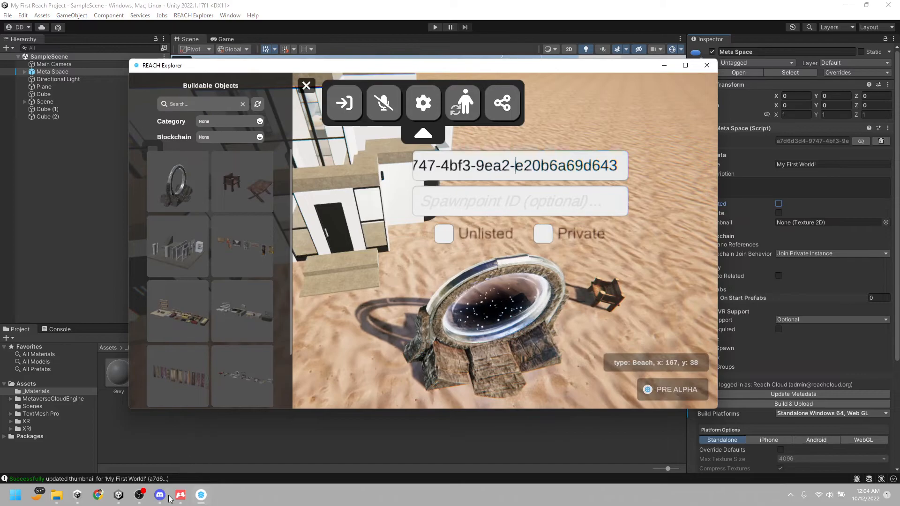
pyautogui.moveTo(170, 501)
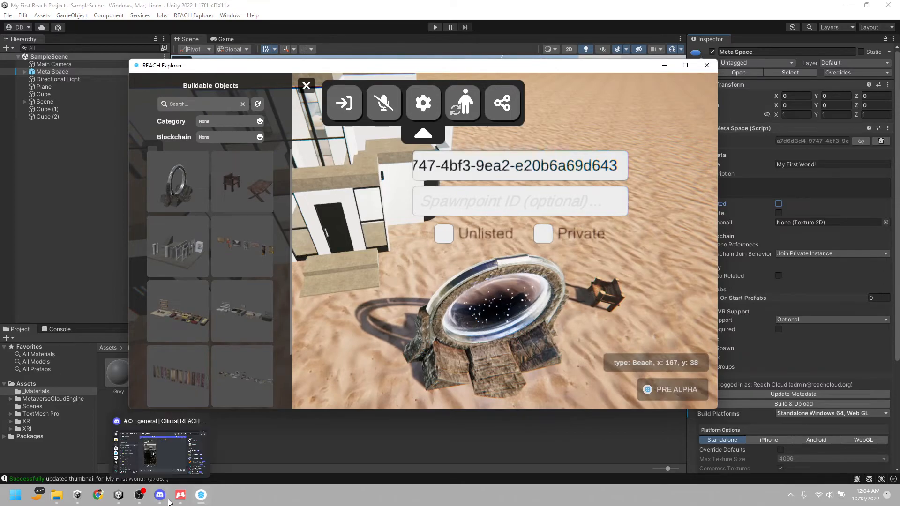
pyautogui.click(98, 497)
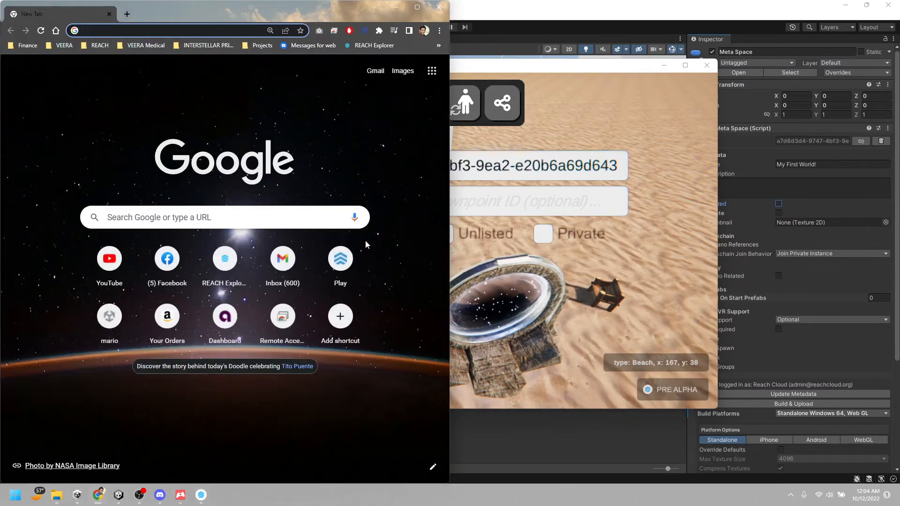
pyautogui.click(365, 46)
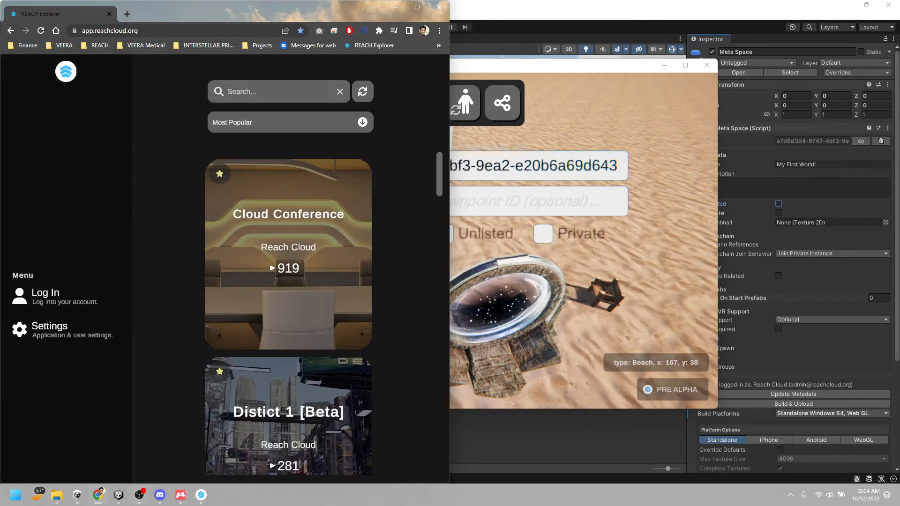
pyautogui.scroll(-3, 227, 422)
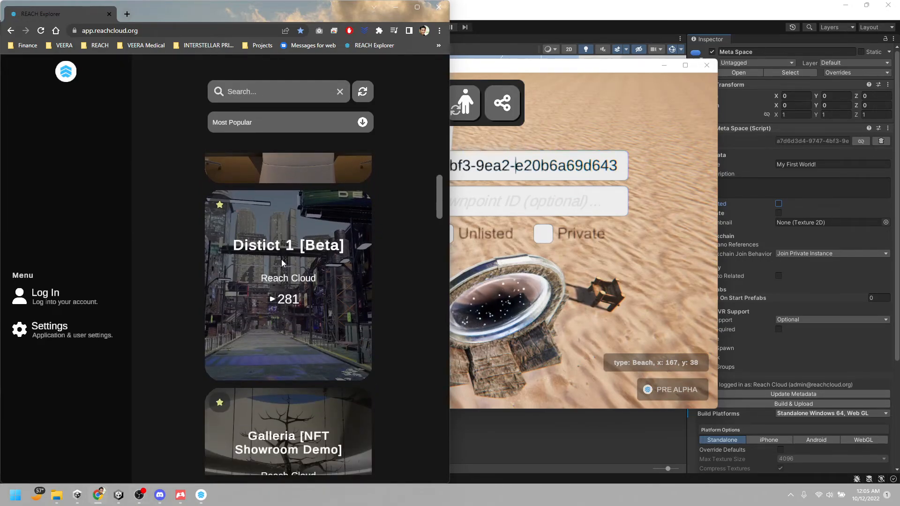
pyautogui.click(281, 262)
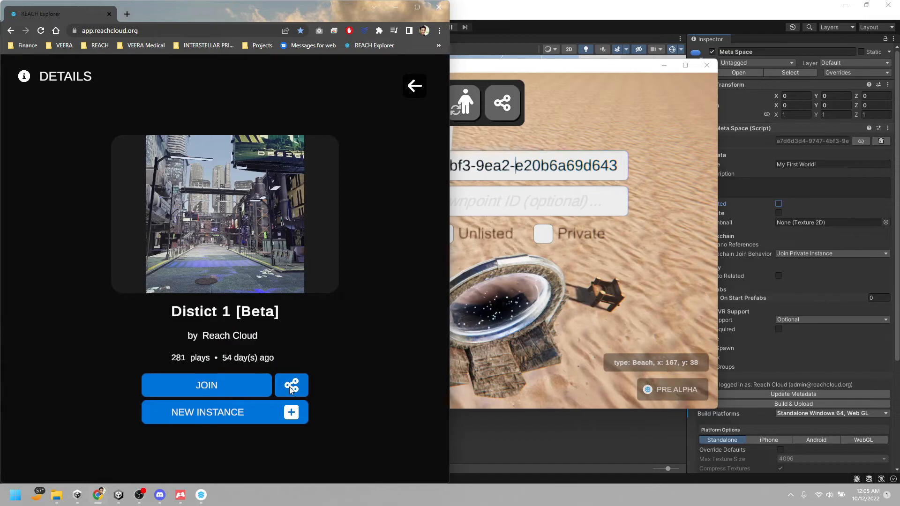
pyautogui.click(294, 384)
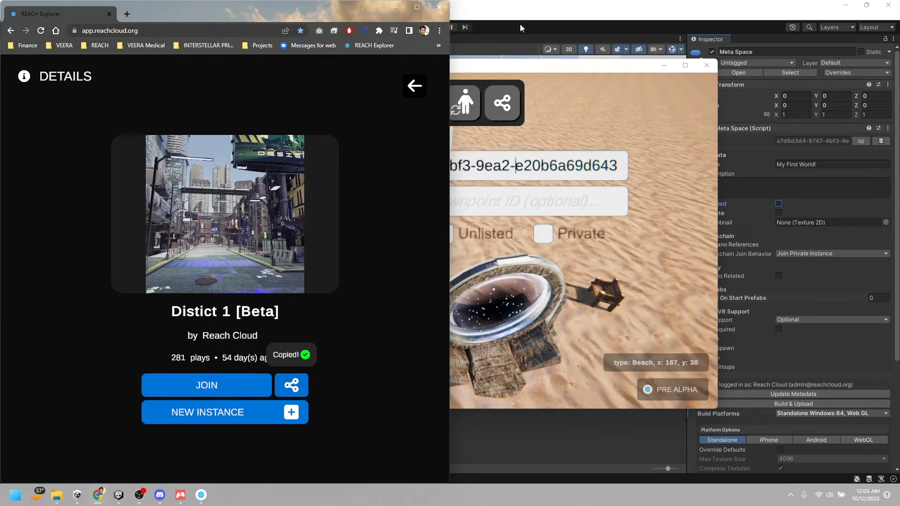
# Return to the desktop REACH Explorer and replace the portal's Metaspace ID with the copied Distict 1 [Beta] link
pyautogui.click(567, 92)
pyautogui.hotkey('shift', 'End')
pyautogui.hotkey('ctrl', 'v')
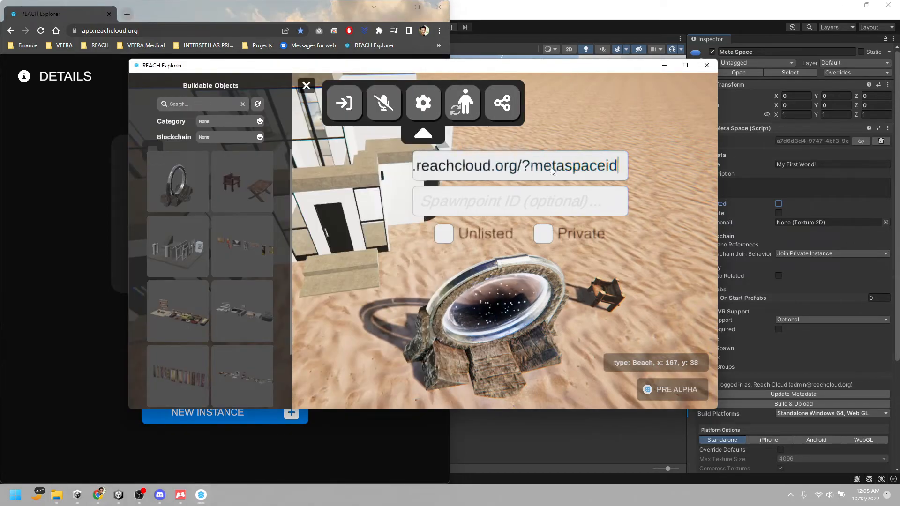
pyautogui.click(336, 165)
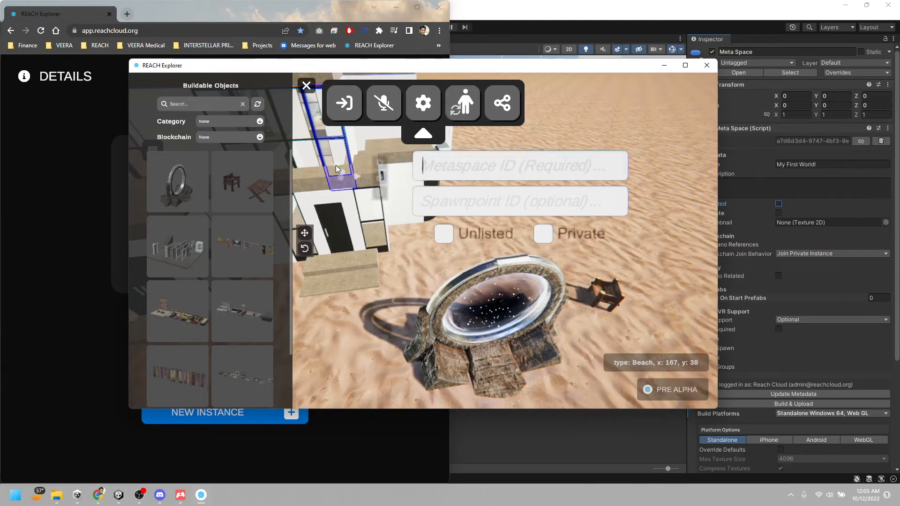
pyautogui.hotkey('ctrl', 'v')
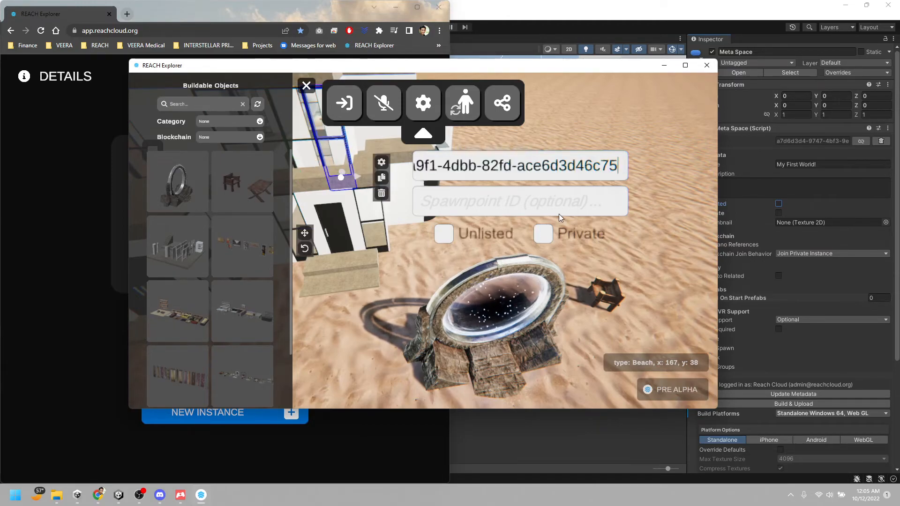
pyautogui.press('Left')
pyautogui.press('Left')
pyautogui.press('Left')
pyautogui.press('Left')
pyautogui.press('Left')
pyautogui.press('Left')
pyautogui.press('Left')
pyautogui.press('Left')
pyautogui.press('Left')
pyautogui.press('Left')
pyautogui.press('Left')
pyautogui.press('Left')
pyautogui.press('Left')
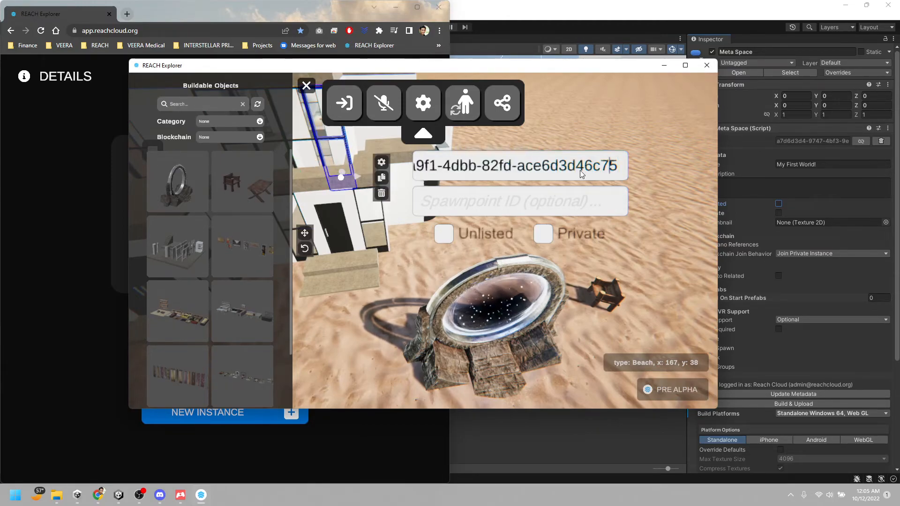
pyautogui.press('Left')
pyautogui.press('Left')
pyautogui.press('Left')
pyautogui.press('Left')
pyautogui.press('Left')
pyautogui.press('Left')
pyautogui.press('Left')
pyautogui.press('Left')
pyautogui.press('Left')
pyautogui.press('Left')
pyautogui.press('Left')
pyautogui.press('Left')
pyautogui.press('Left')
pyautogui.press('Left')
pyautogui.press('Left')
pyautogui.press('Left')
pyautogui.press('Left')
pyautogui.press('Left')
pyautogui.press('Left')
pyautogui.press('Left')
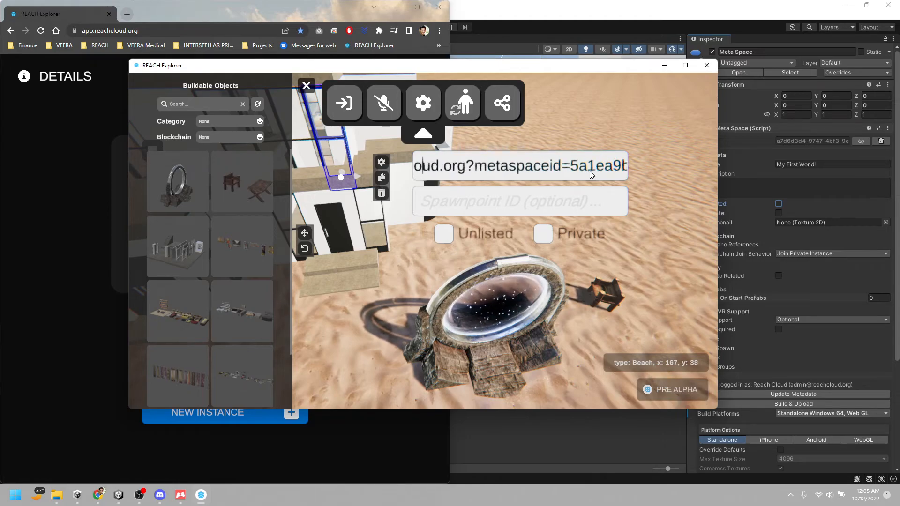
pyautogui.moveTo(568, 167); pyautogui.dragTo(437, 176)
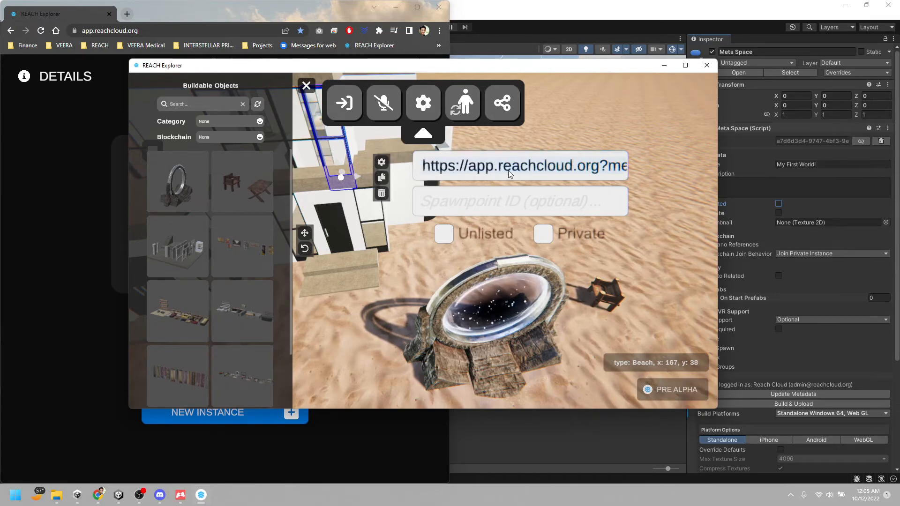
pyautogui.click(424, 169)
pyautogui.press('Delete')
pyautogui.press('Delete')
pyautogui.press('Delete')
pyautogui.press('Delete')
pyautogui.press('Delete')
pyautogui.press('Delete')
pyautogui.press('Delete')
pyautogui.press('Delete')
pyautogui.press('Delete')
pyautogui.press('Delete')
pyautogui.press('Delete')
pyautogui.press('Delete')
pyautogui.press('Delete')
pyautogui.press('Delete')
pyautogui.press('Delete')
pyautogui.press('Delete')
pyautogui.press('Delete')
pyautogui.press('Delete')
pyautogui.press('Delete')
pyautogui.press('Delete')
pyautogui.press('Delete')
pyautogui.press('Delete')
pyautogui.press('Delete')
pyautogui.press('Delete')
pyautogui.press('Delete')
pyautogui.press('Delete')
pyautogui.press('Delete')
pyautogui.press('Delete')
pyautogui.press('Delete')
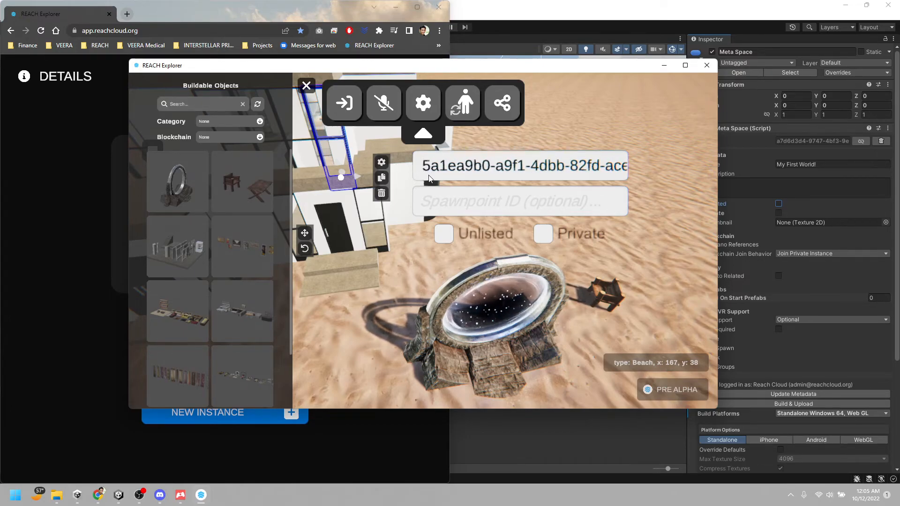
# Leave build mode and walk the avatar through the stone portal to test its link
pyautogui.moveTo(558, 291)
pyautogui.mouseDown(button='right')
pyautogui.moveTo(561, 276)
pyautogui.moveTo(570, 285)
pyautogui.moveTo(565, 300)
pyautogui.mouseUp(button='right')
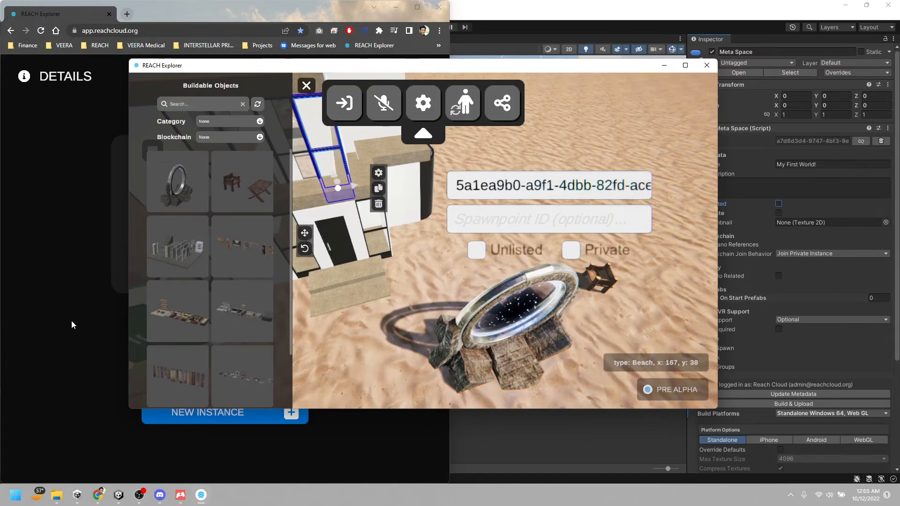
pyautogui.click(306, 86)
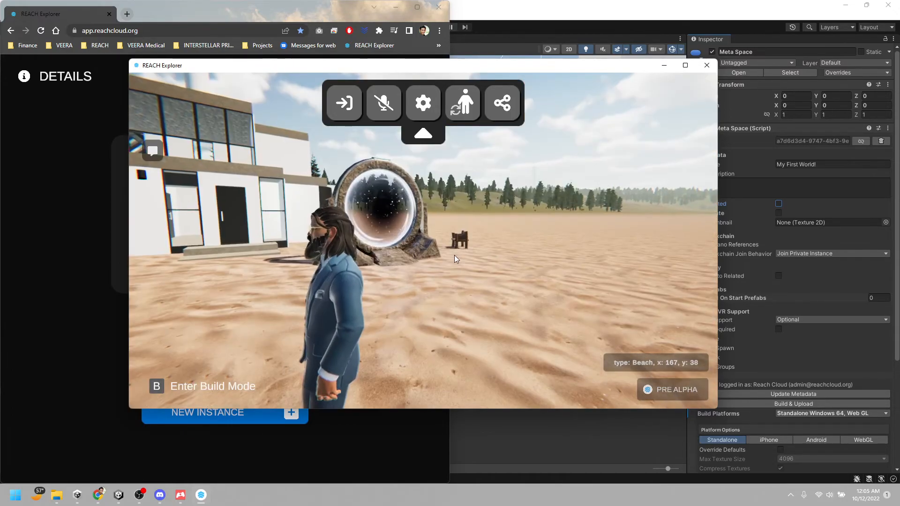
pyautogui.click(307, 87)
pyautogui.press('w')
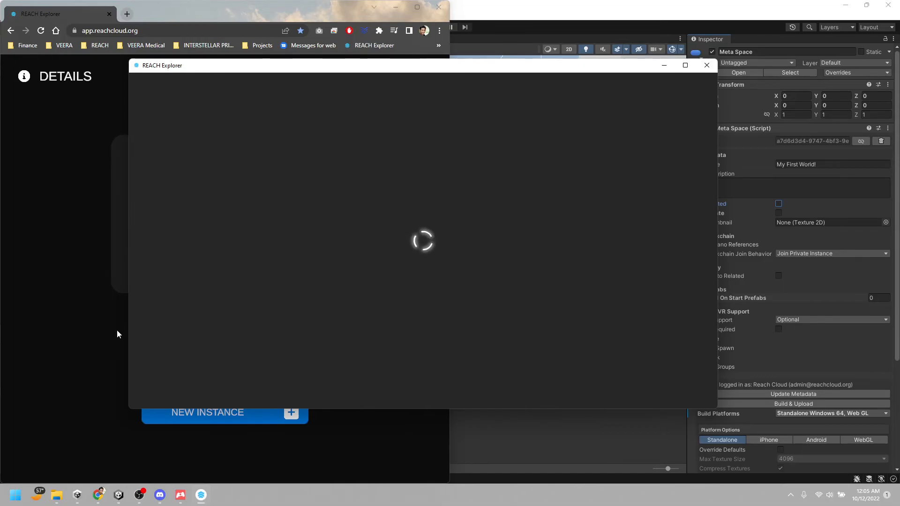
# In the Chrome web app, go back from the details page to the space list and sort it by Recently Updated
pyautogui.click(62, 333)
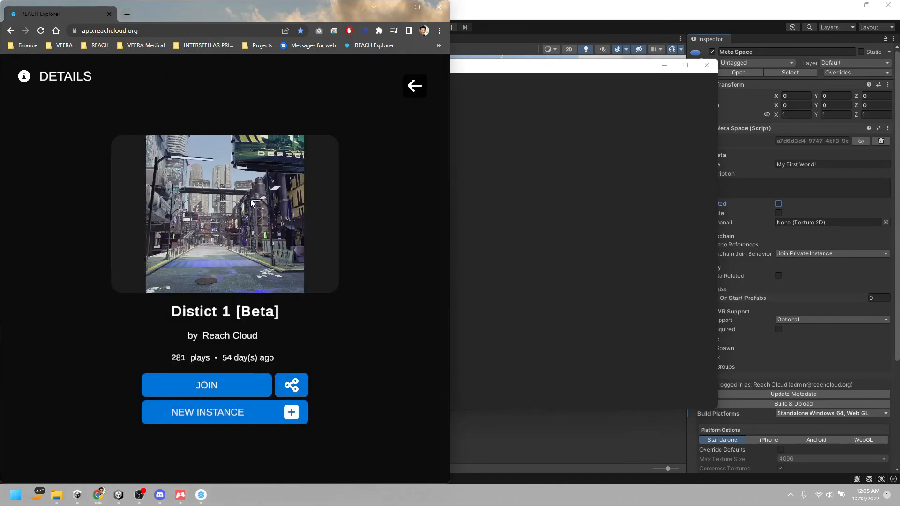
pyautogui.click(416, 90)
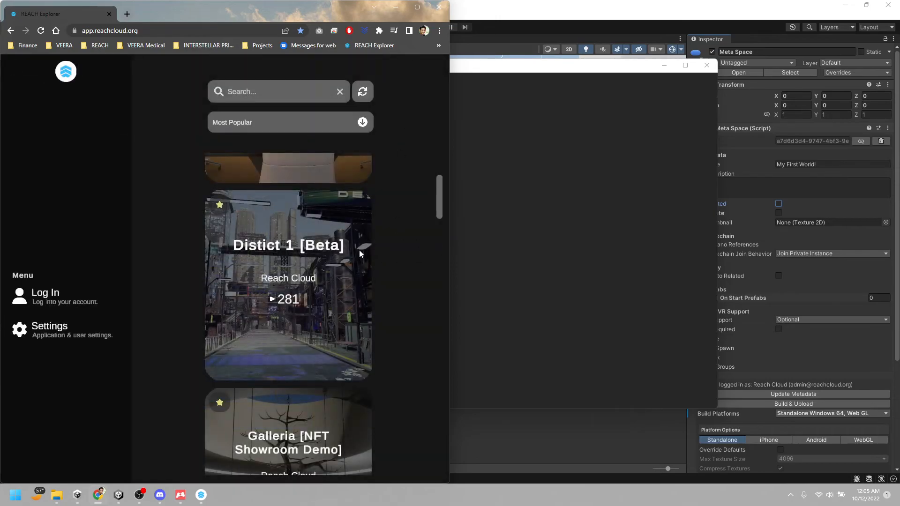
pyautogui.scroll(-4, 359, 250)
pyautogui.scroll(-15, 359, 257)
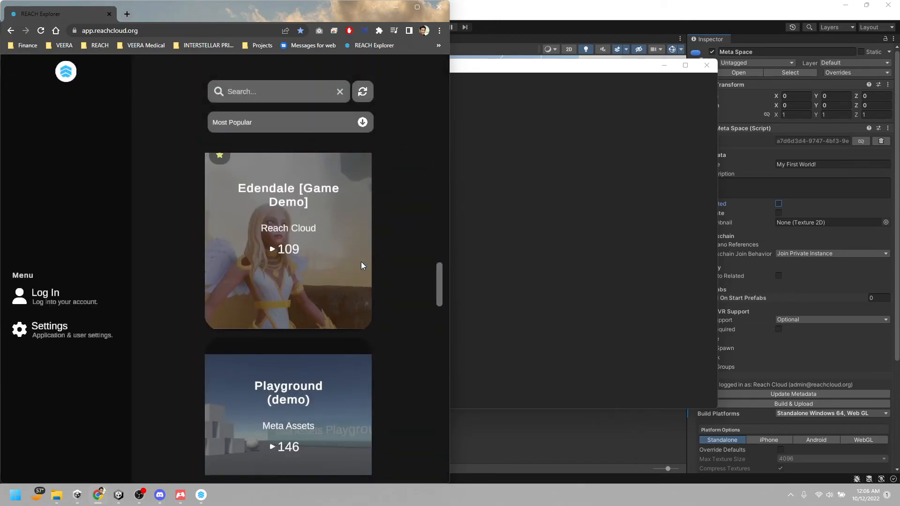
pyautogui.scroll(-8, 361, 264)
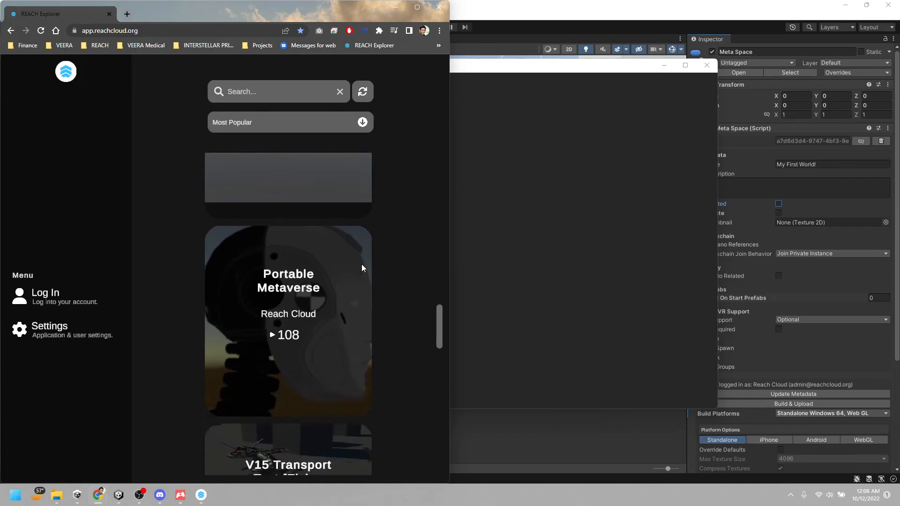
pyautogui.scroll(-8, 363, 271)
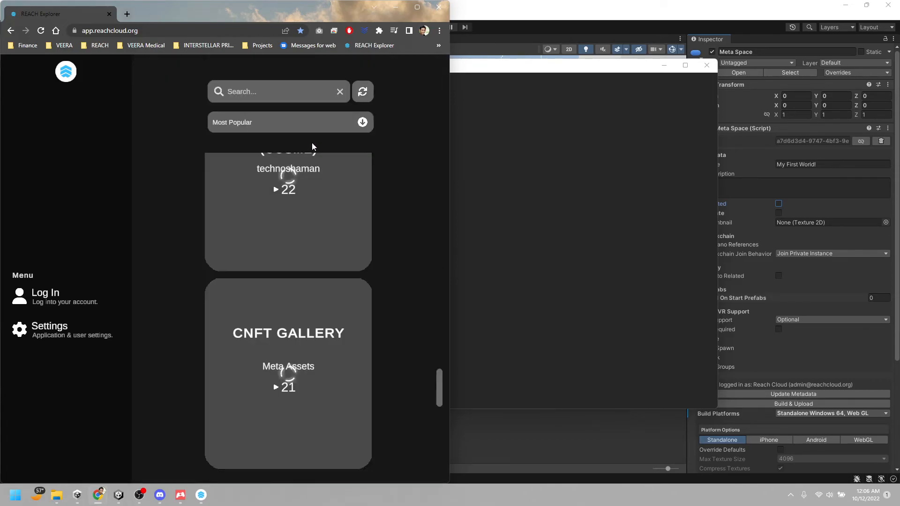
pyautogui.click(284, 122)
pyautogui.click(255, 145)
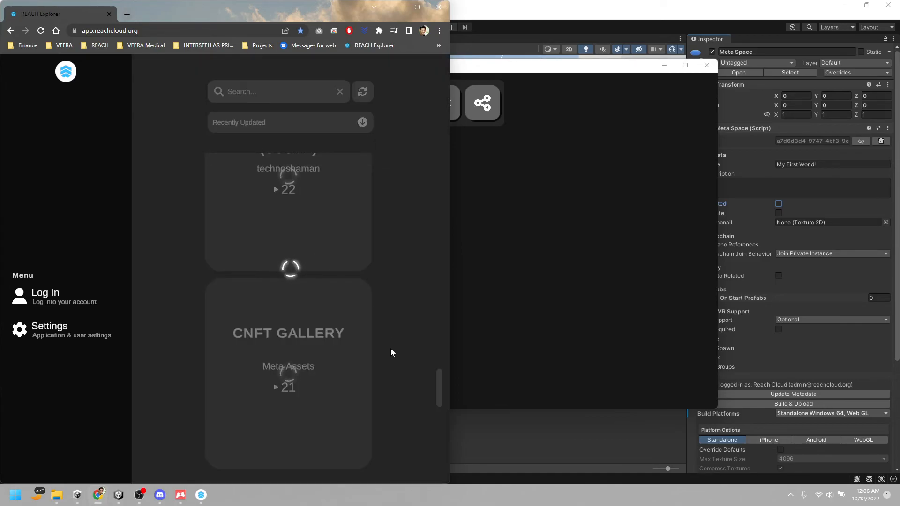
# Find My First World! in the space list, open its details, and copy its share link
pyautogui.scroll(15, 395, 349)
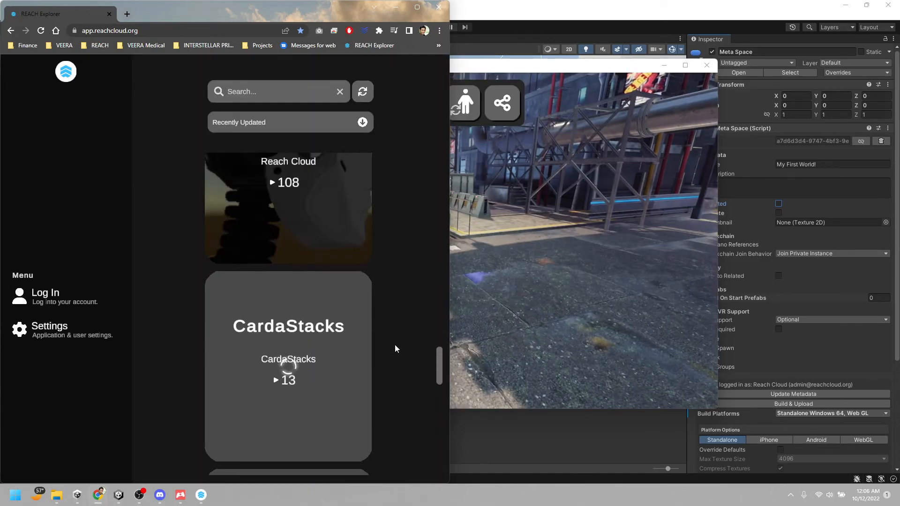
pyautogui.scroll(3, 394, 349)
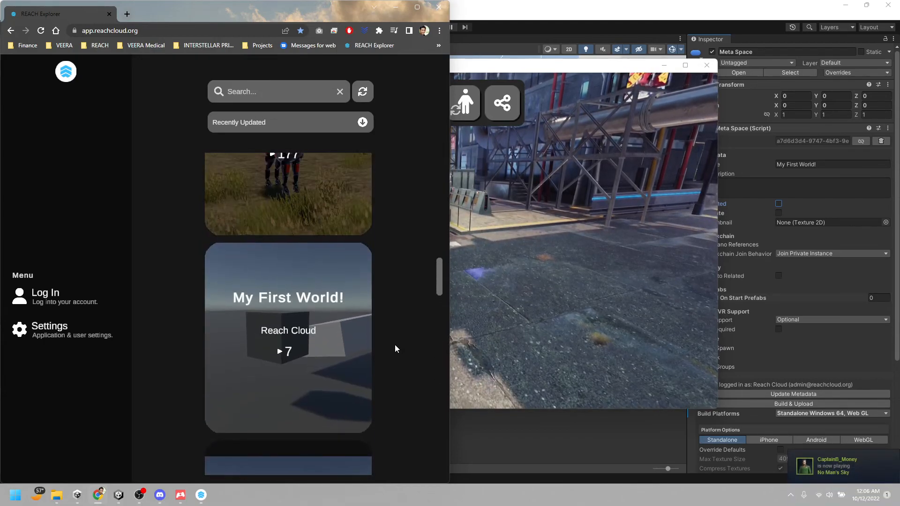
pyautogui.click(266, 344)
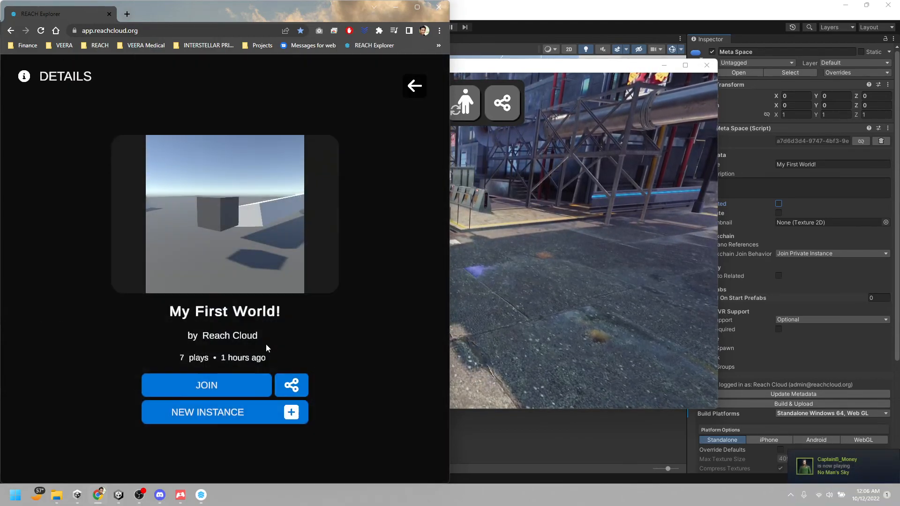
pyautogui.click(294, 386)
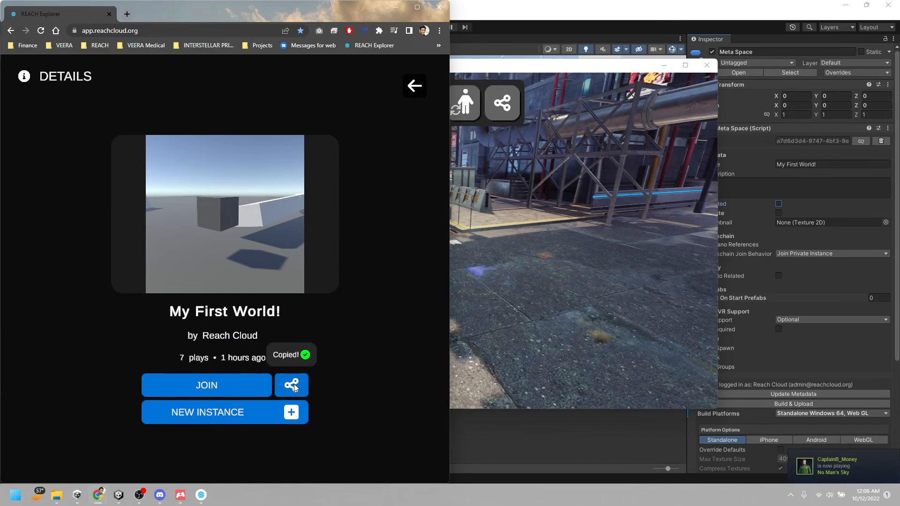
# In the desktop REACH Explorer, leave the current space and launch the Beach (167, 38) parcel from the inventory
pyautogui.click(579, 67)
pyautogui.press('Escape')
pyautogui.press('Escape')
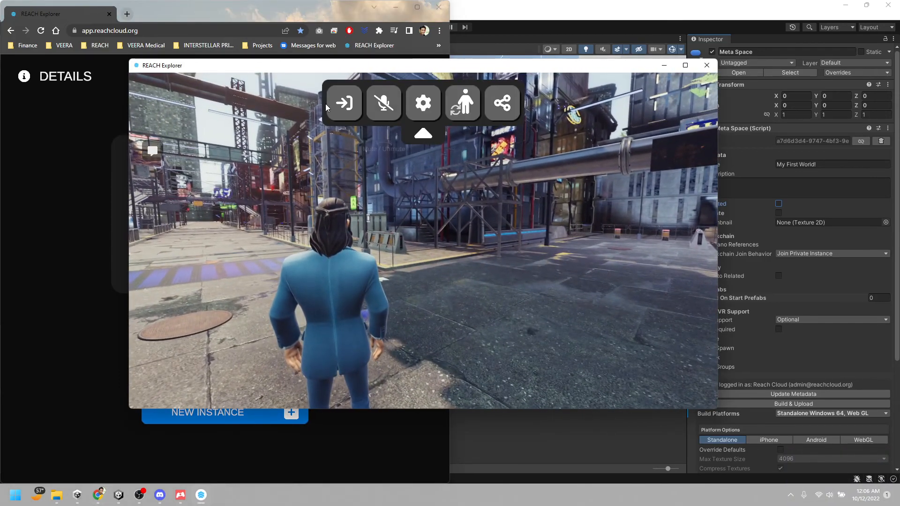
pyautogui.click(346, 109)
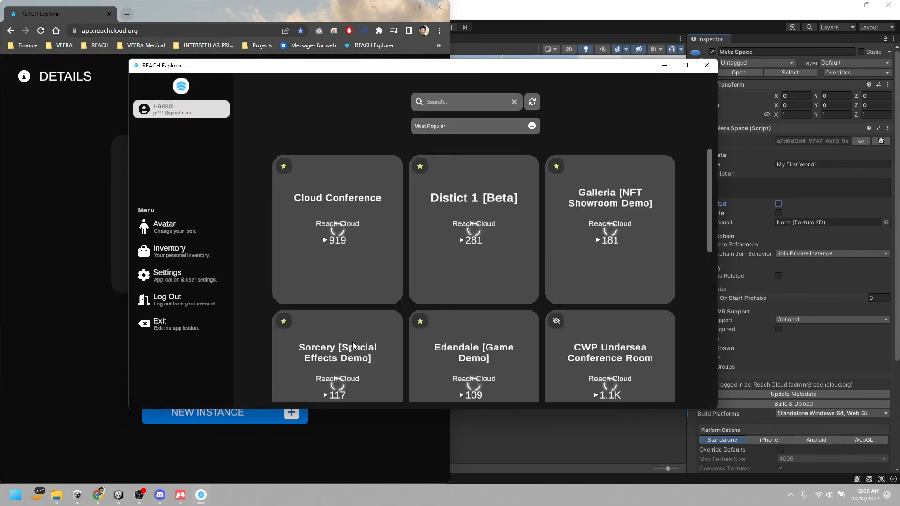
pyautogui.click(184, 253)
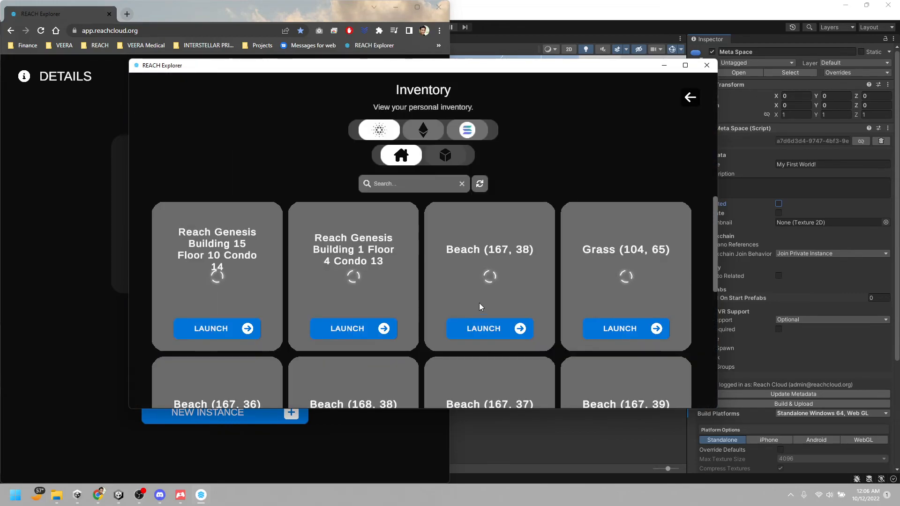
pyautogui.click(506, 328)
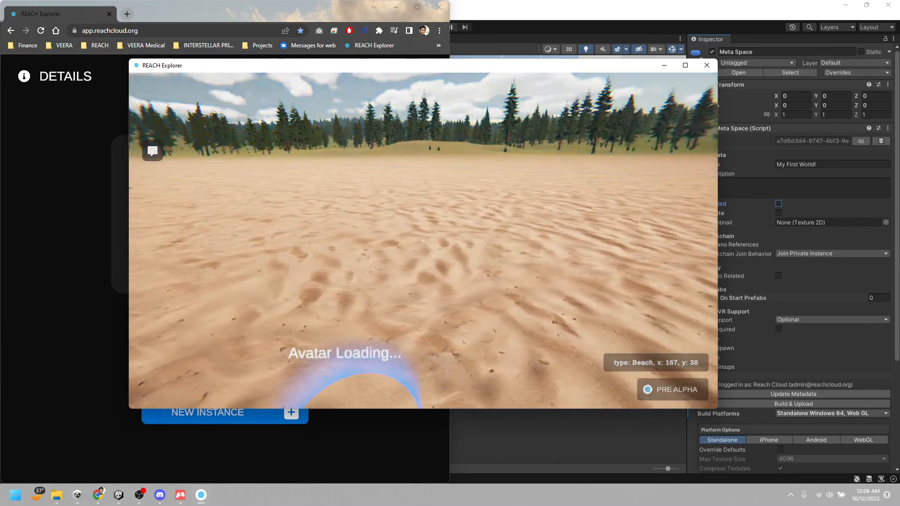
# Walk the avatar across the beach parcel to the stone portal beside the house, until build mode is available
pyautogui.press('a')
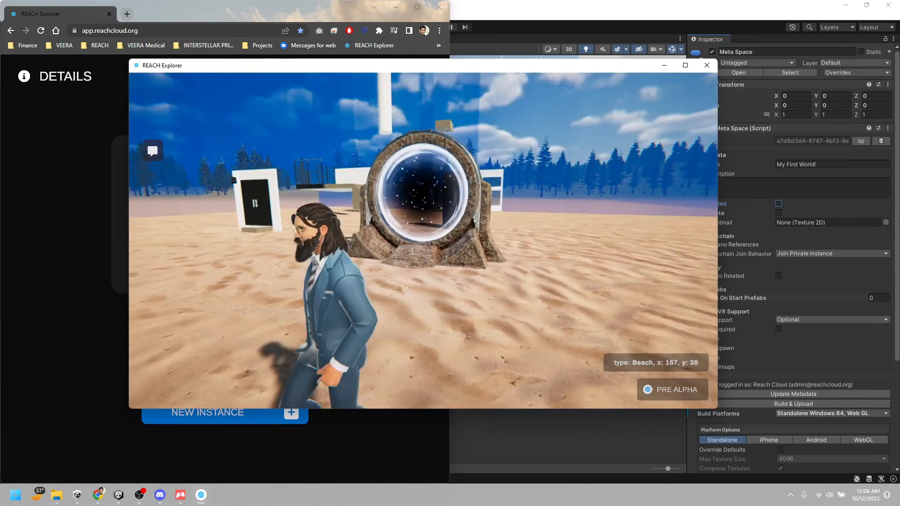
pyautogui.press('w')
pyautogui.press('d')
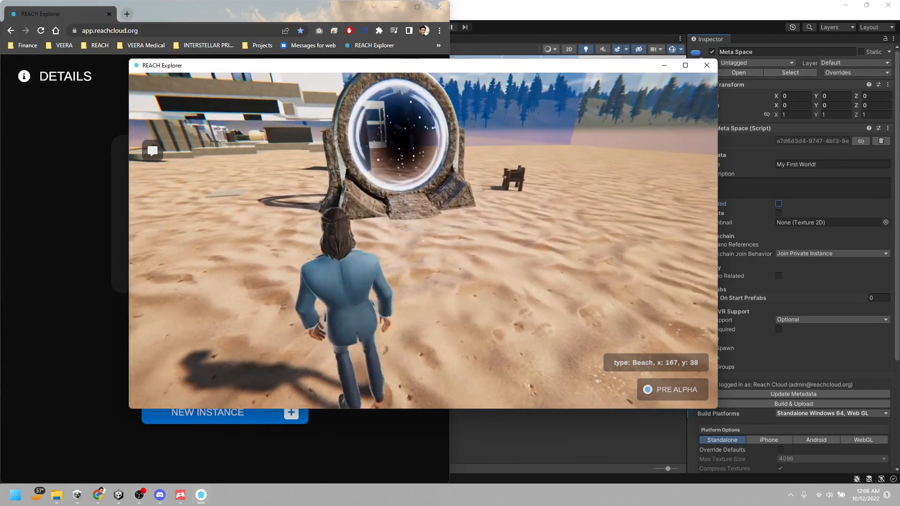
pyautogui.press('a')
pyautogui.press('w')
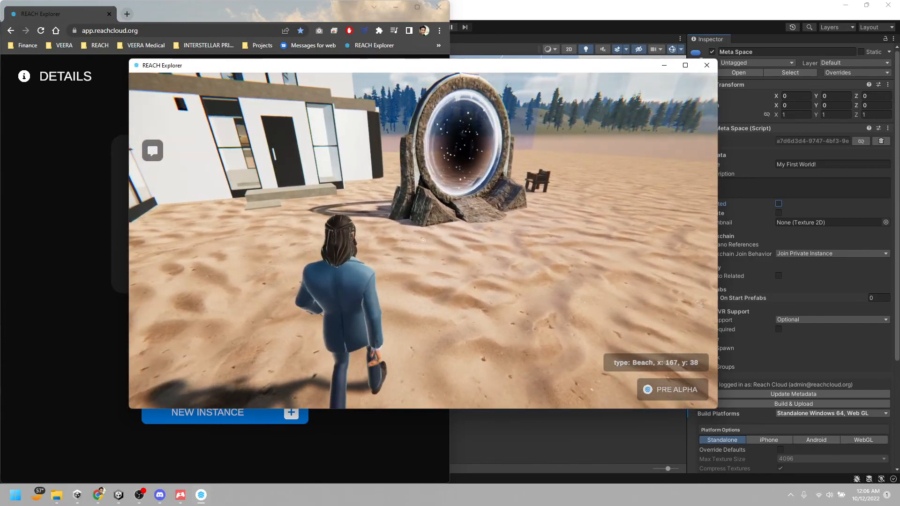
pyautogui.press('w')
pyautogui.press('w')
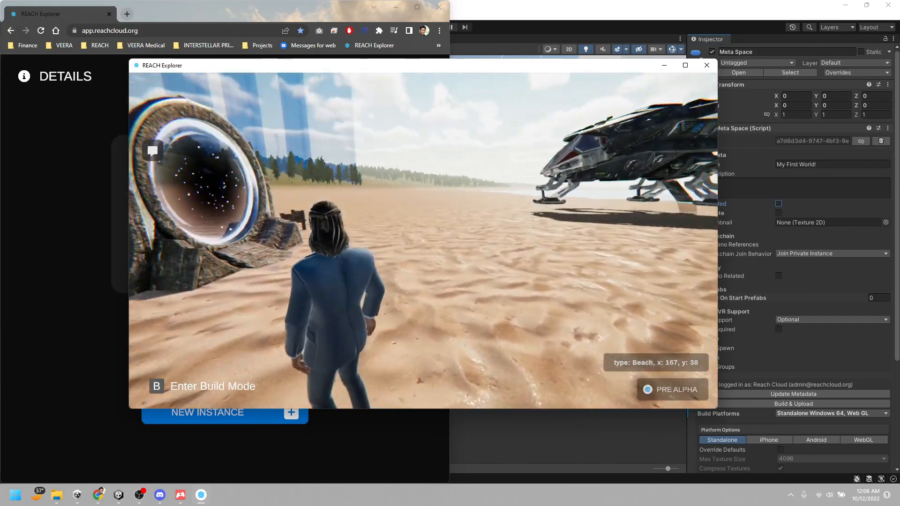
# Enter build mode on the beach parcel and bring the stone portal's ID fields into view beside the house
pyautogui.press('b')
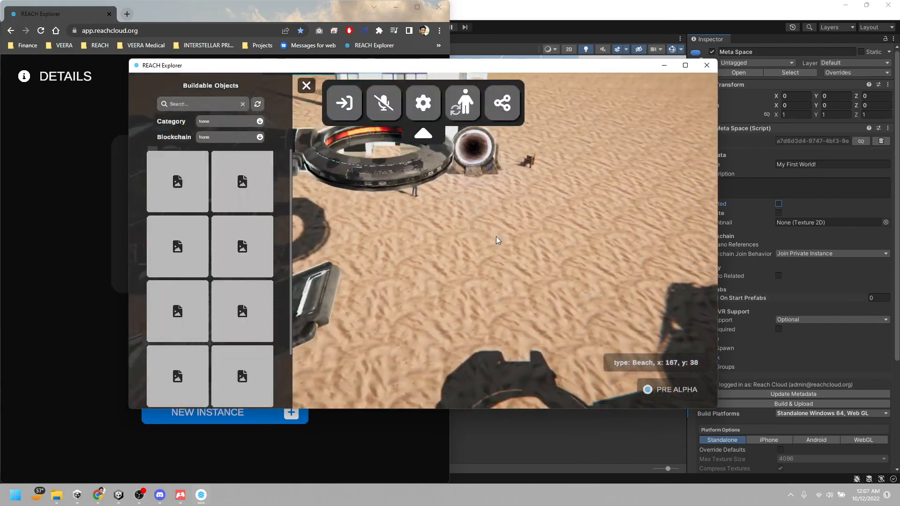
pyautogui.moveTo(516, 212); pyautogui.dragTo(395, 421, button='right')
pyautogui.press('w')
pyautogui.moveTo(463, 241); pyautogui.dragTo(549, 239, button='right')
pyautogui.press('s')
pyautogui.press('w')
# Replace the portal's Metaspace ID with the copied My First World! share link, trimmed to only the space ID
pyautogui.click(548, 228)
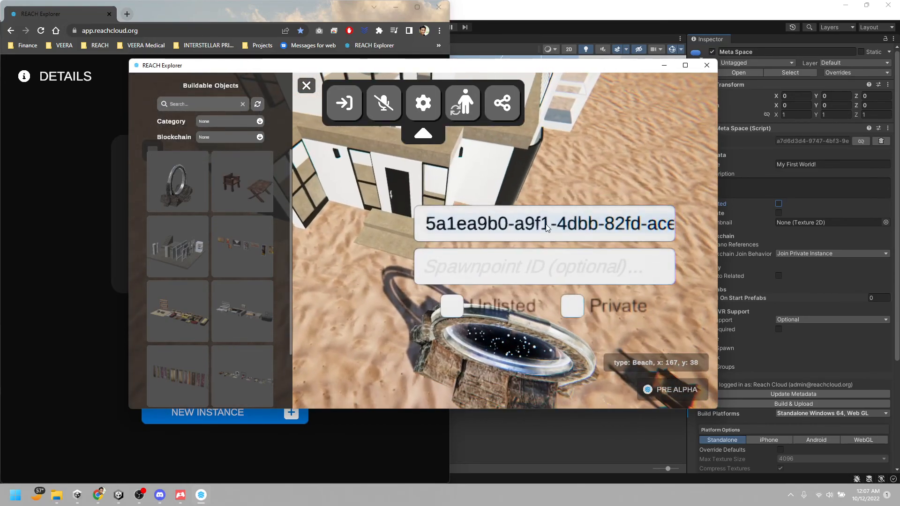
pyautogui.press('BackSpace')
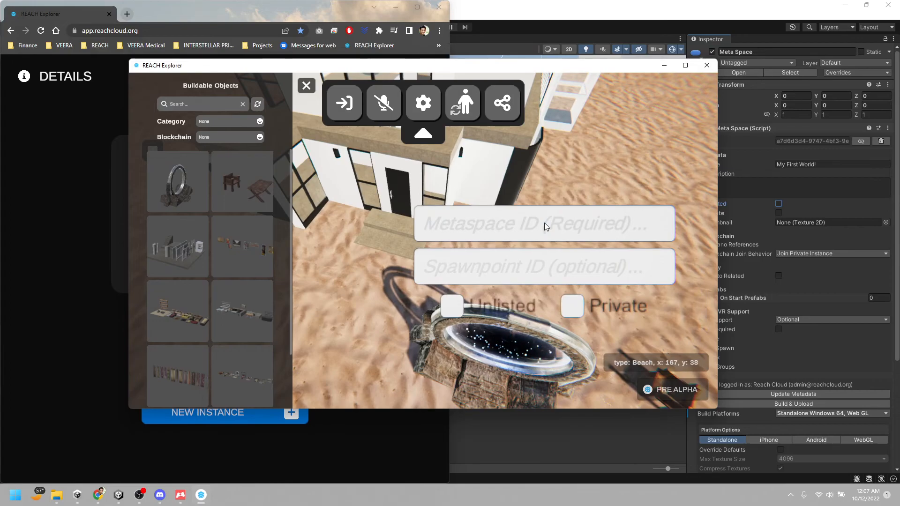
pyautogui.hotkey('ctrl', 'v')
pyautogui.click(457, 227)
pyautogui.press('Left')
pyautogui.press('Left')
pyautogui.press('Left')
pyautogui.press('Left')
pyautogui.press('Left')
pyautogui.press('Left')
pyautogui.press('Left')
pyautogui.press('Left')
pyautogui.press('Left')
pyautogui.press('Left')
pyautogui.press('Left')
pyautogui.press('Left')
pyautogui.press('Left')
pyautogui.press('Left')
pyautogui.press('Left')
pyautogui.press('Left')
pyautogui.press('Left')
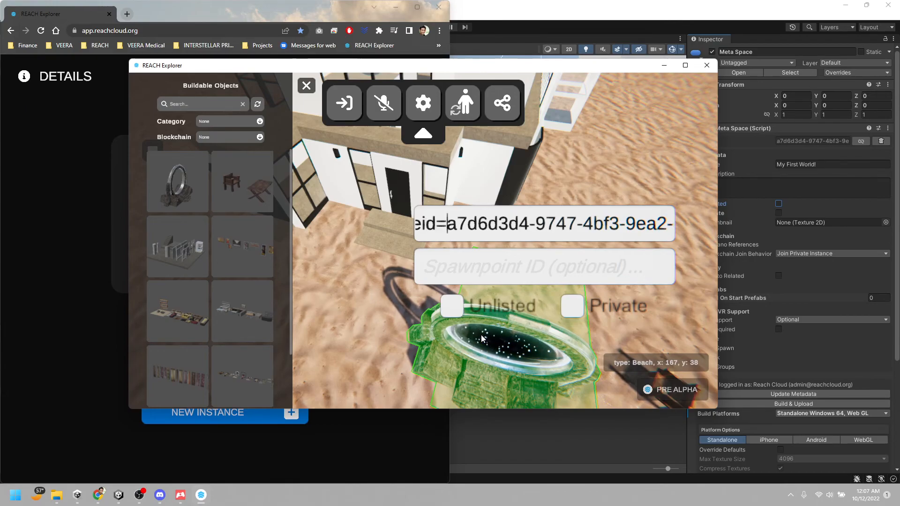
pyautogui.press('BackSpace')
pyautogui.press('BackSpace')
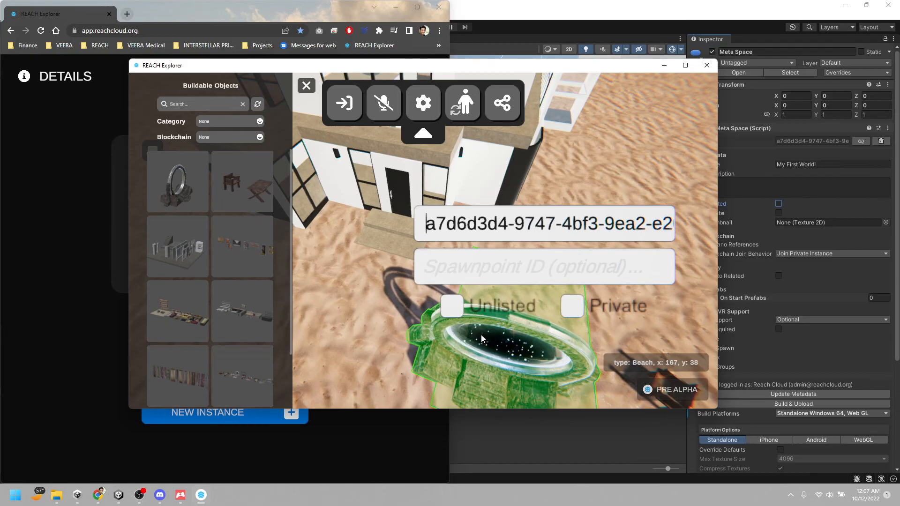
# Leave build mode and walk the avatar through the stone portal into the linked space
pyautogui.click(306, 86)
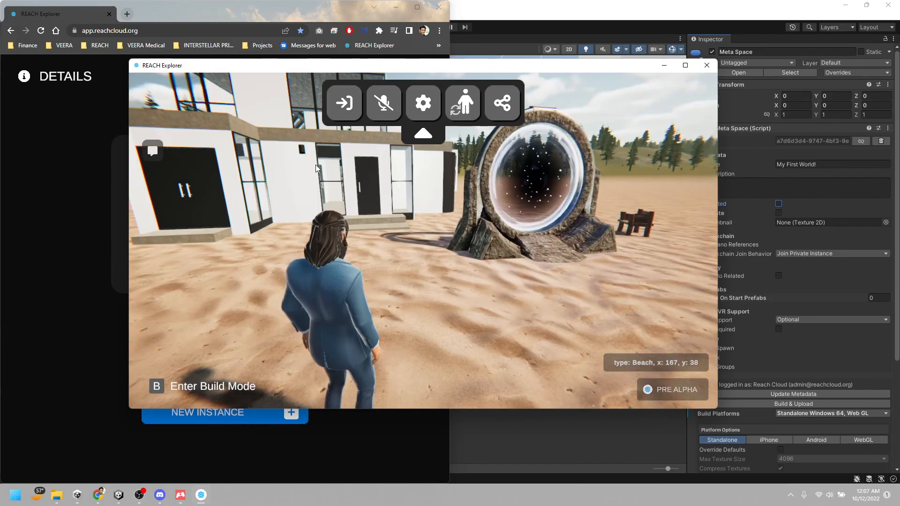
pyautogui.press('w')
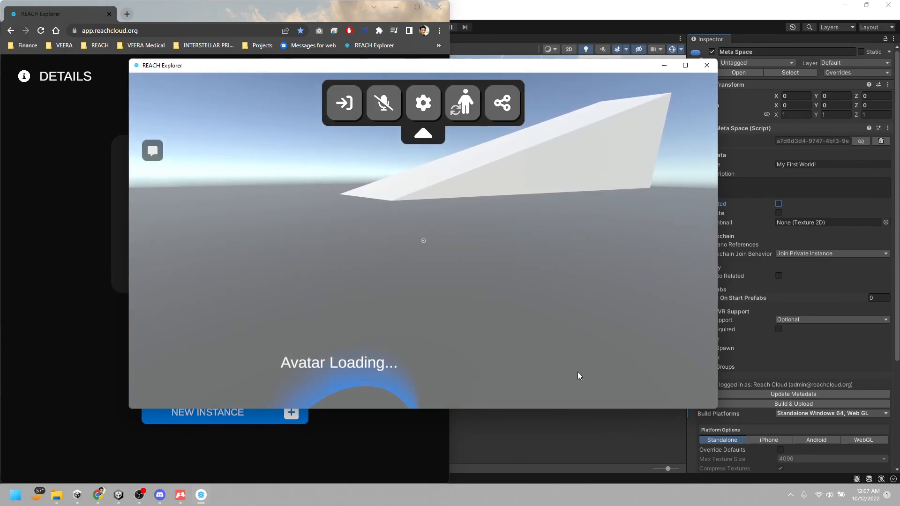
pyautogui.click(578, 375)
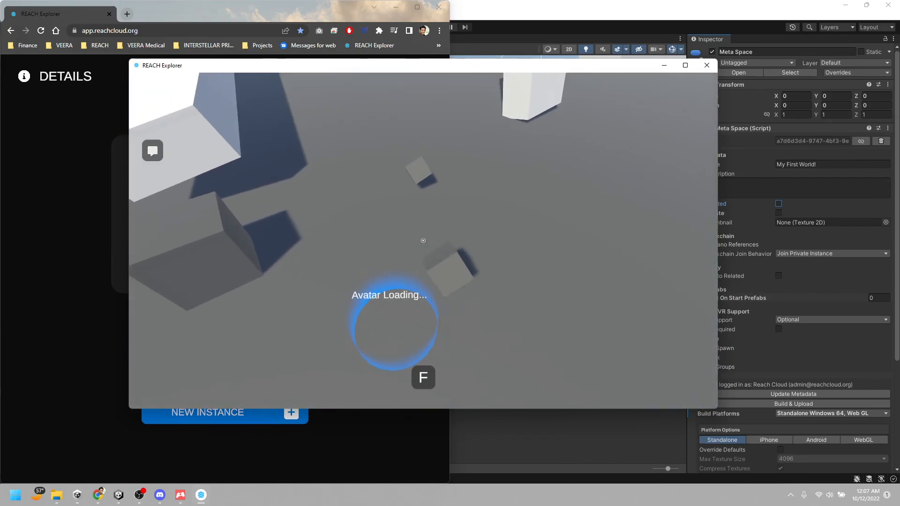
# Try the interaction prompt in My First World! and walk the avatar around to check the space, then release the cursor
pyautogui.press('f')
pyautogui.press('w')
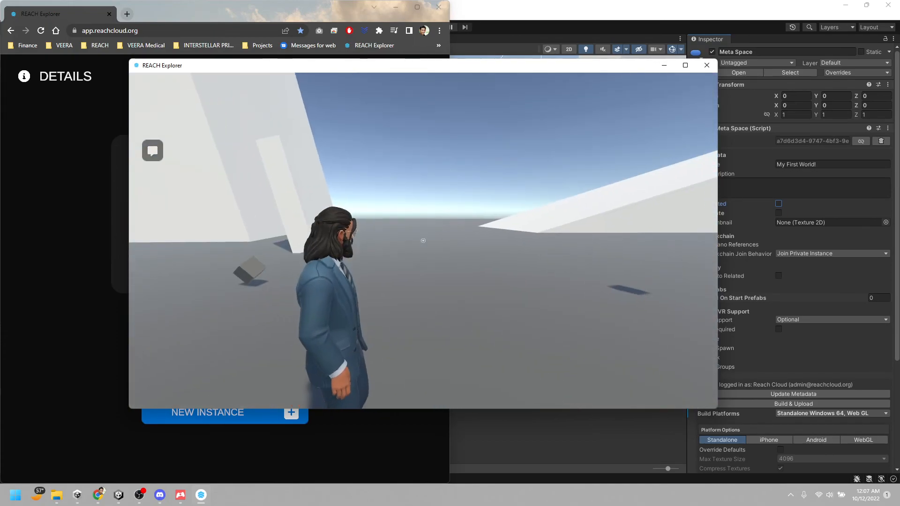
pyautogui.press('s')
pyautogui.press('w')
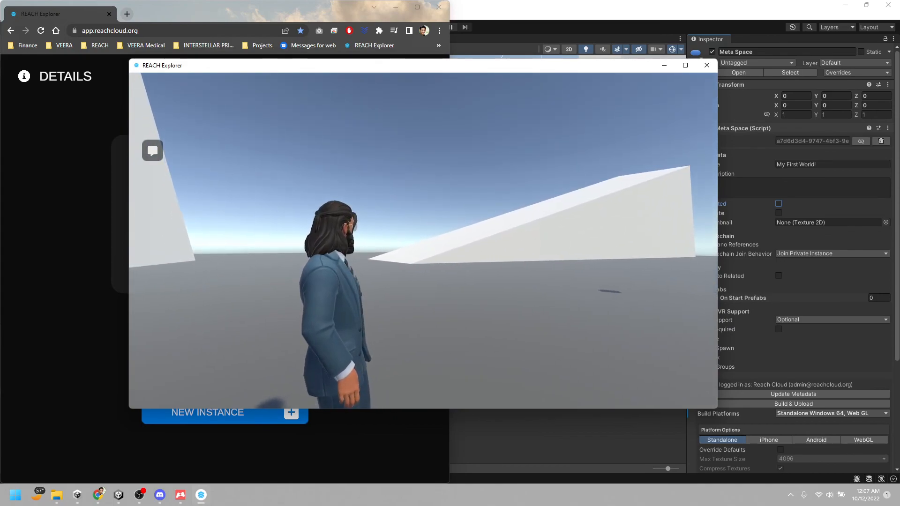
pyautogui.press('Escape')
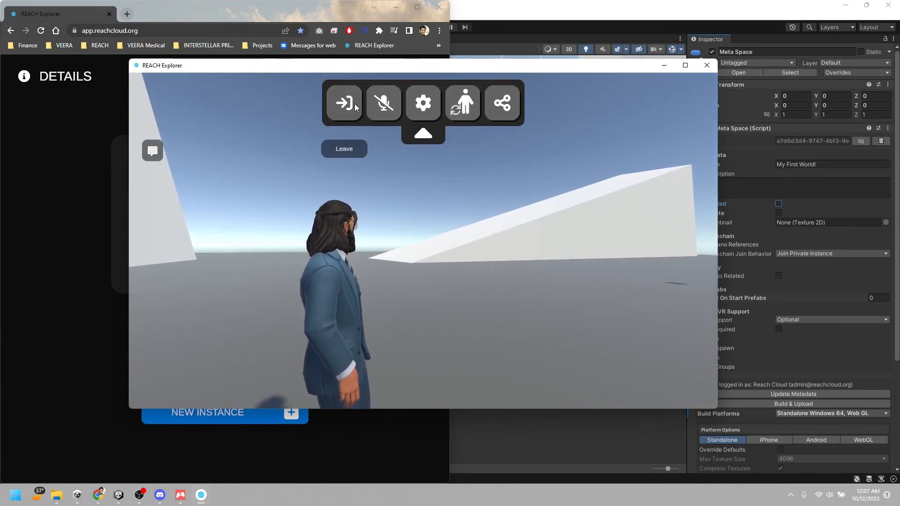
pyautogui.click(495, 277)
pyautogui.press('Escape')
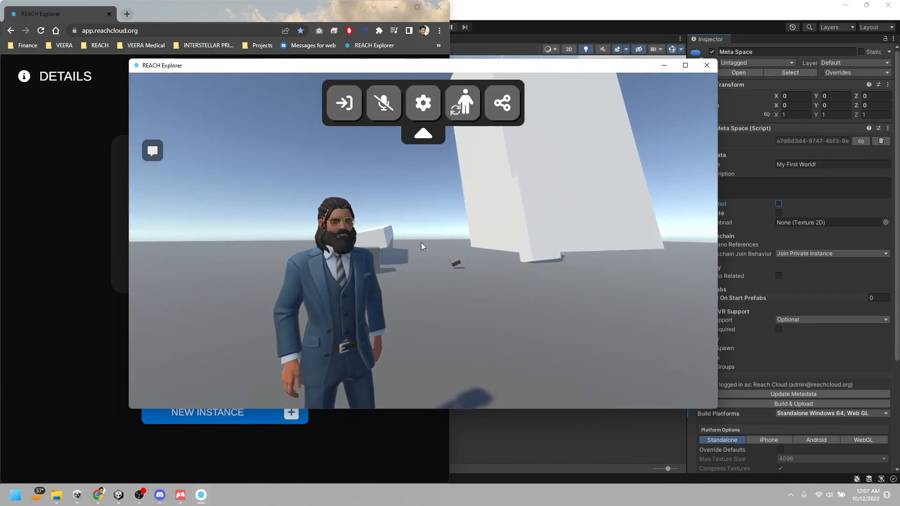
# Switch to the My First Reach Project window in Unity and examine the cubes, ramp and camera in SampleScene
pyautogui.moveTo(139, 494)
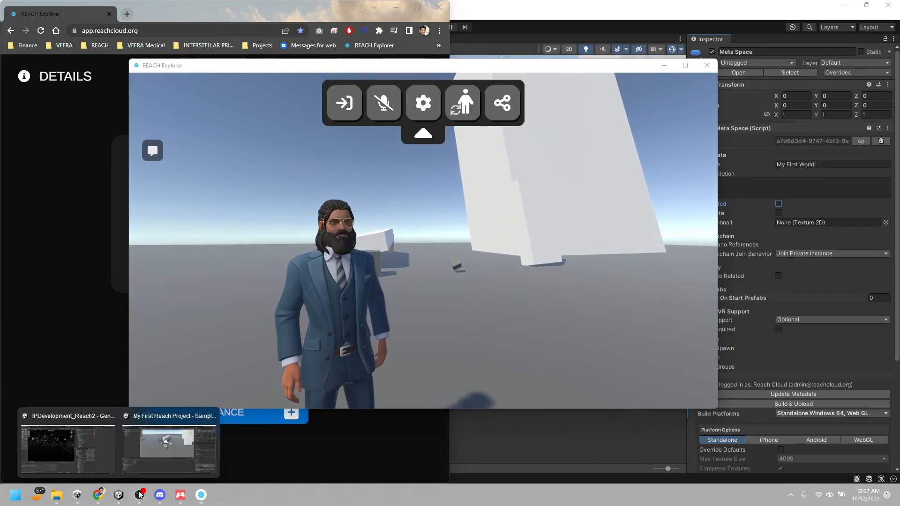
pyautogui.click(169, 453)
pyautogui.moveTo(505, 222); pyautogui.dragTo(560, 232, button='right')
pyautogui.press('w')
pyautogui.press('a')
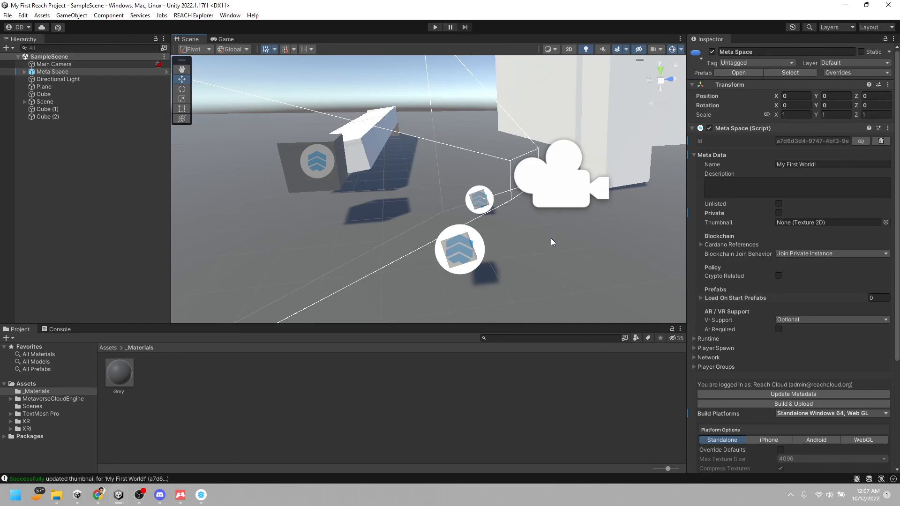
pyautogui.press('s')
pyautogui.moveTo(518, 262)
pyautogui.mouseDown(button='right')
pyautogui.moveTo(539, 249)
pyautogui.moveTo(535, 260)
pyautogui.mouseUp(button='right')
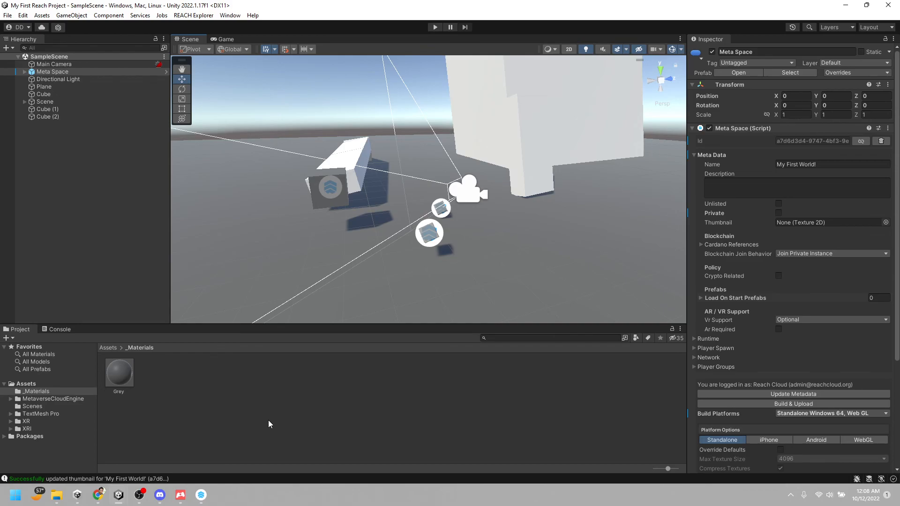
pyautogui.moveTo(144, 501)
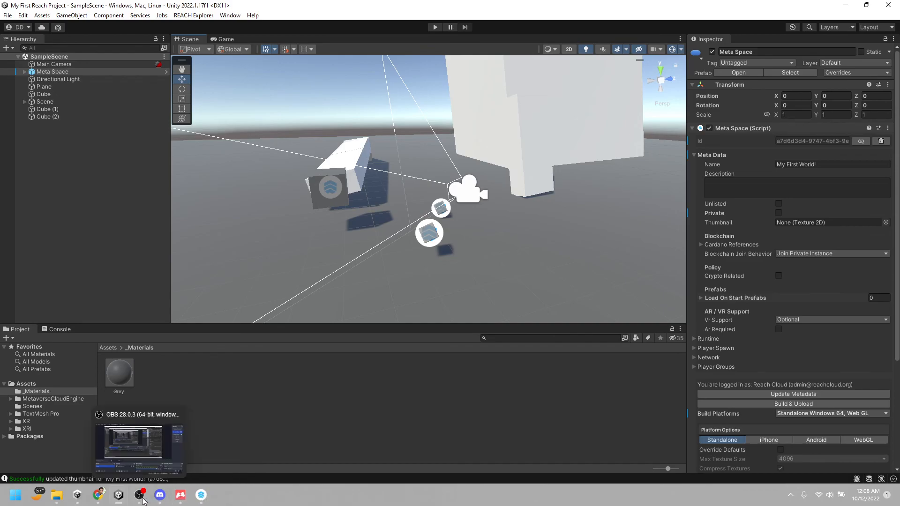